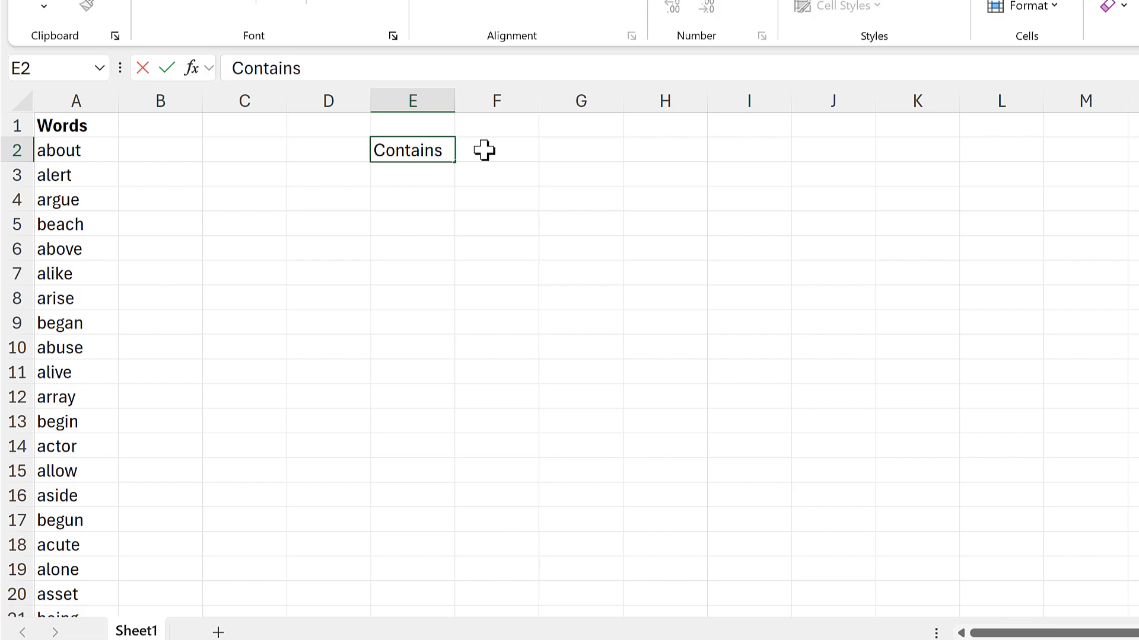
# Finish the Contains heading in E2 and enter the search letter a beneath it in E3.
pyautogui.press('Return')
pyautogui.write('a')
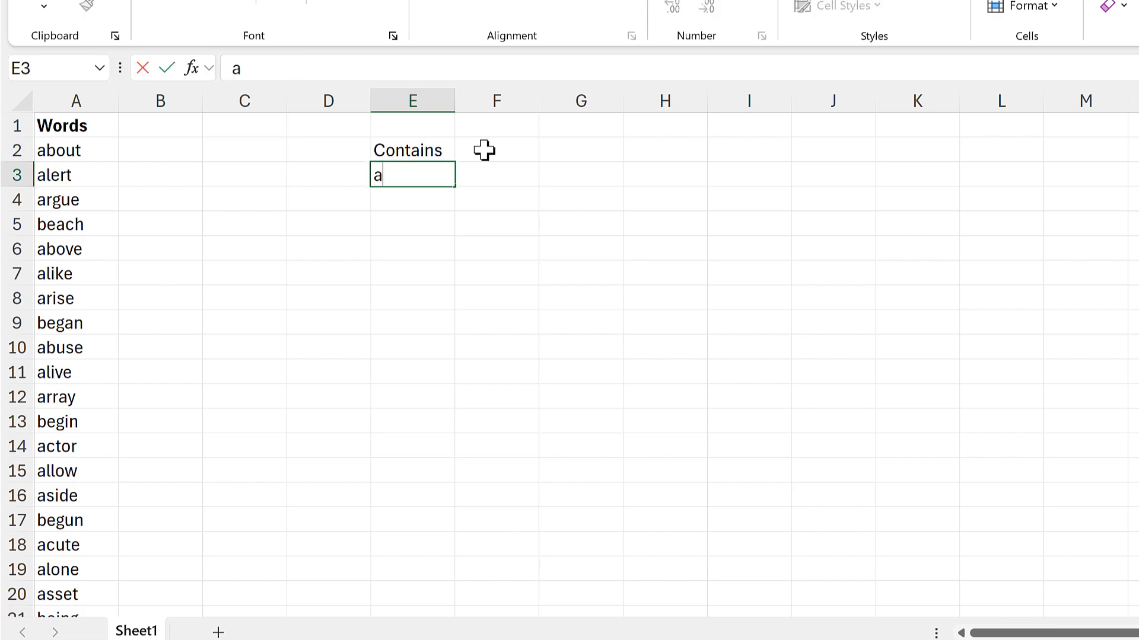
pyautogui.press('Return')
# Enter =SEARCH(E3,A2:A489) in B2 to look for the E3 letter in every word of the list.
pyautogui.click(175, 148)
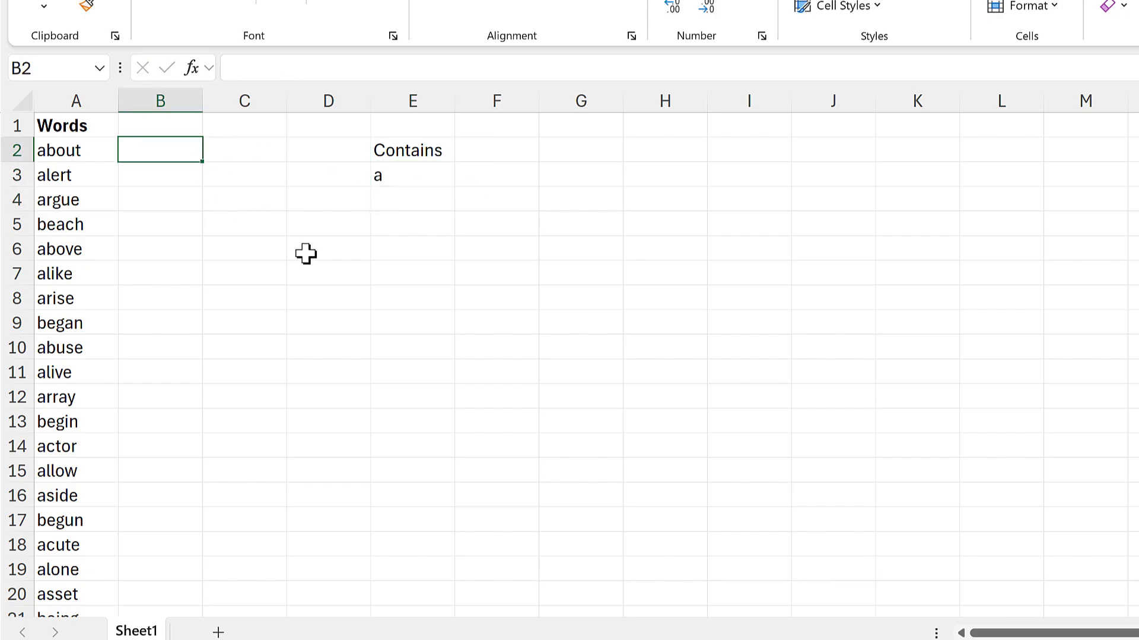
pyautogui.write('=')
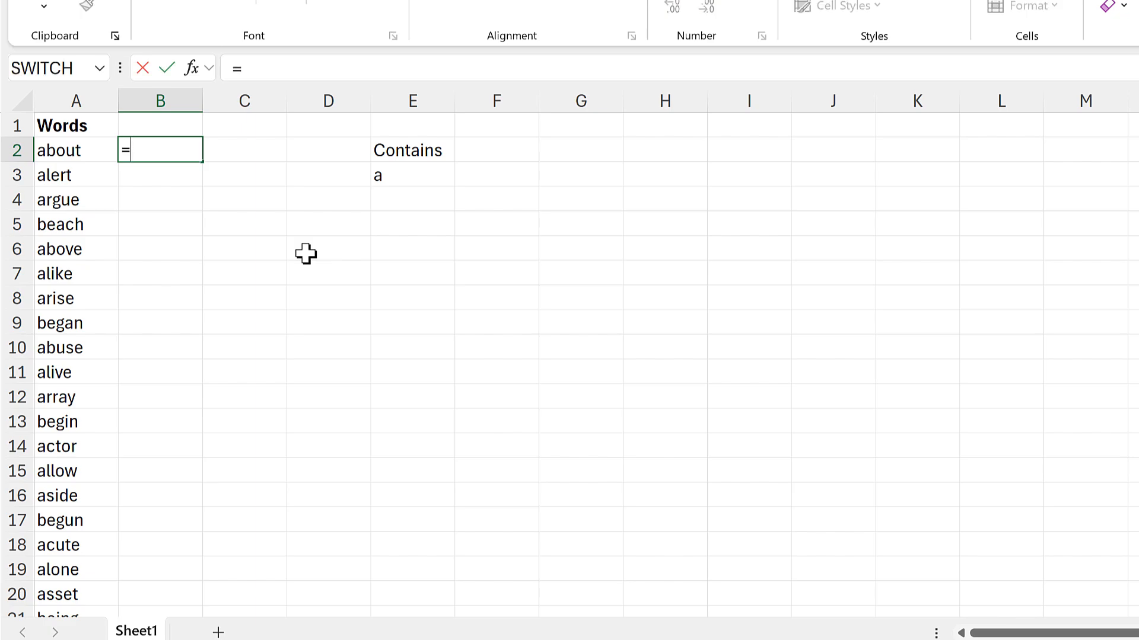
pyautogui.write('search')
pyautogui.press('Tab')
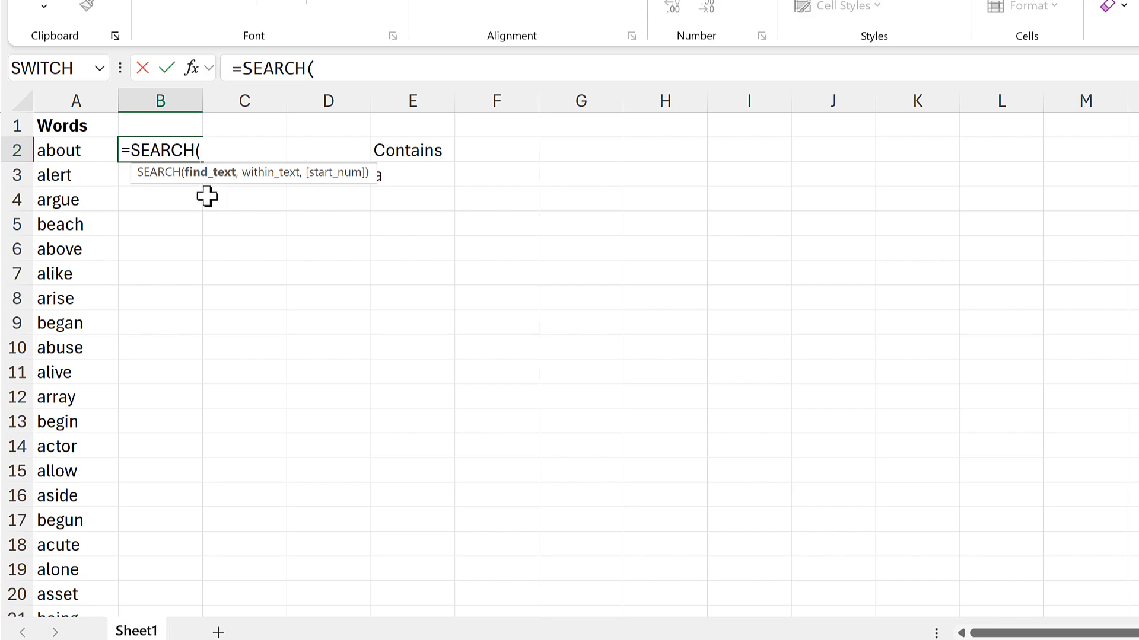
pyautogui.click(439, 178)
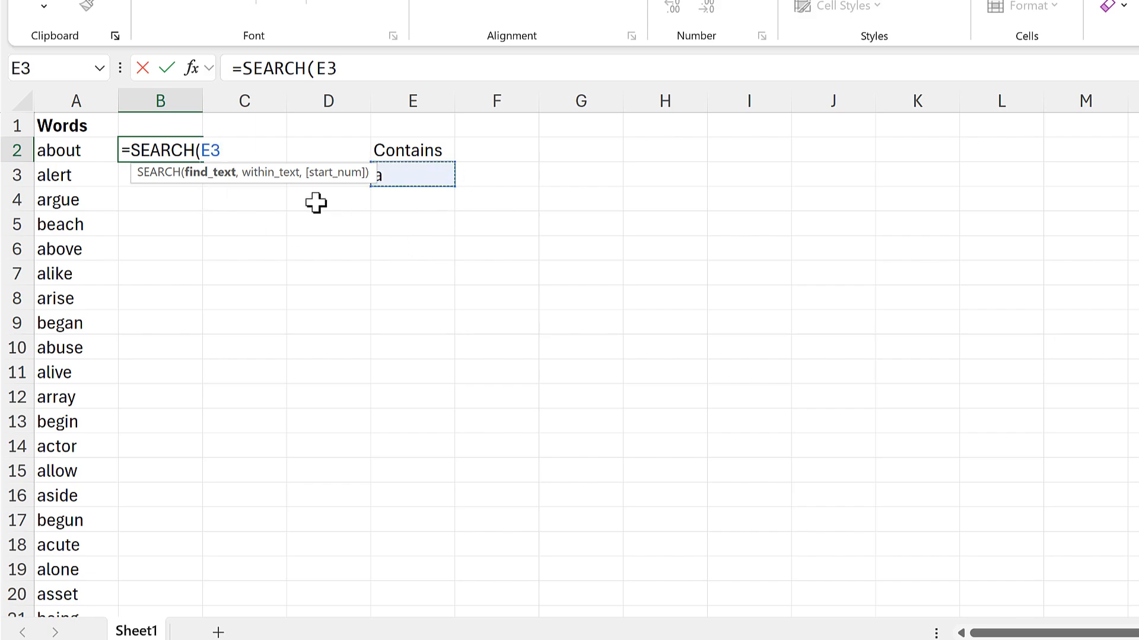
pyautogui.moveTo(297, 178); pyautogui.dragTo(287, 223)
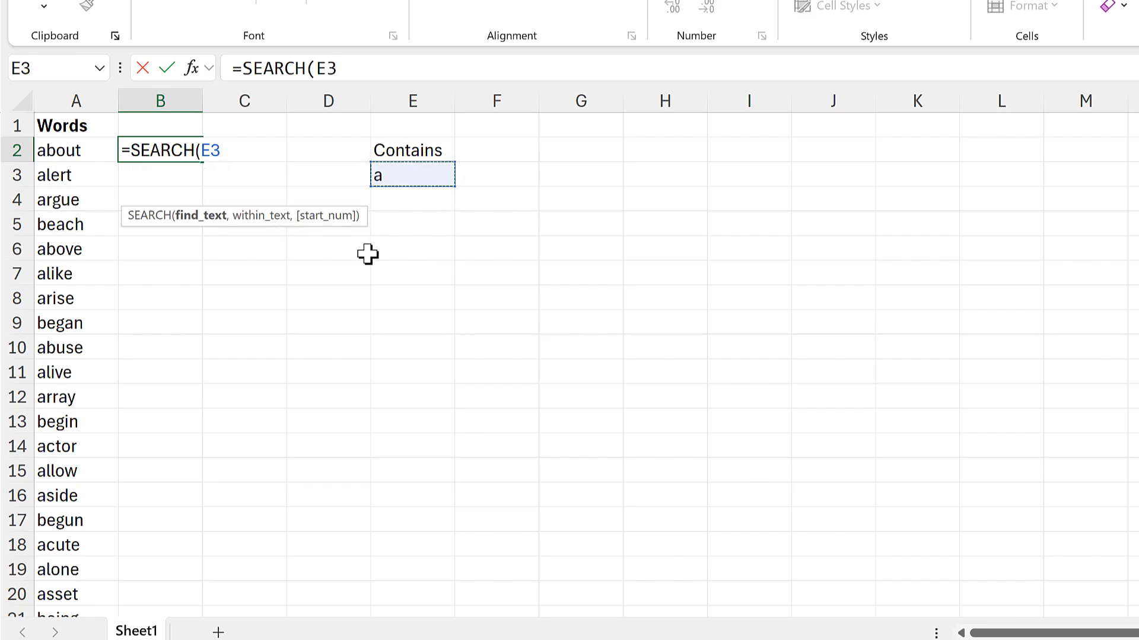
pyautogui.write(',')
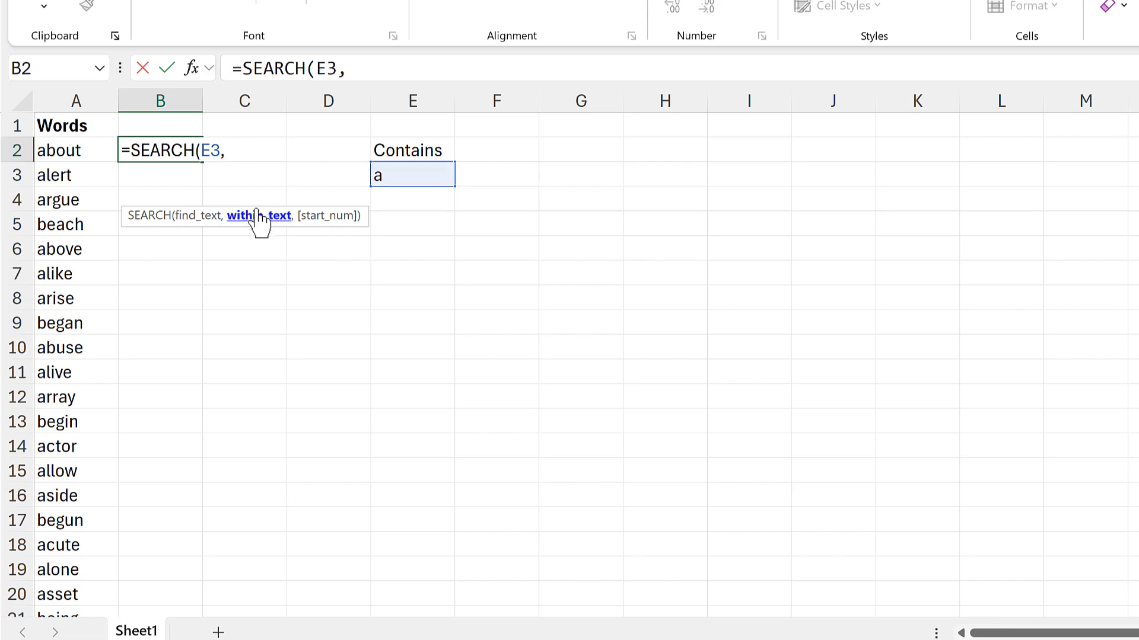
pyautogui.click(78, 153)
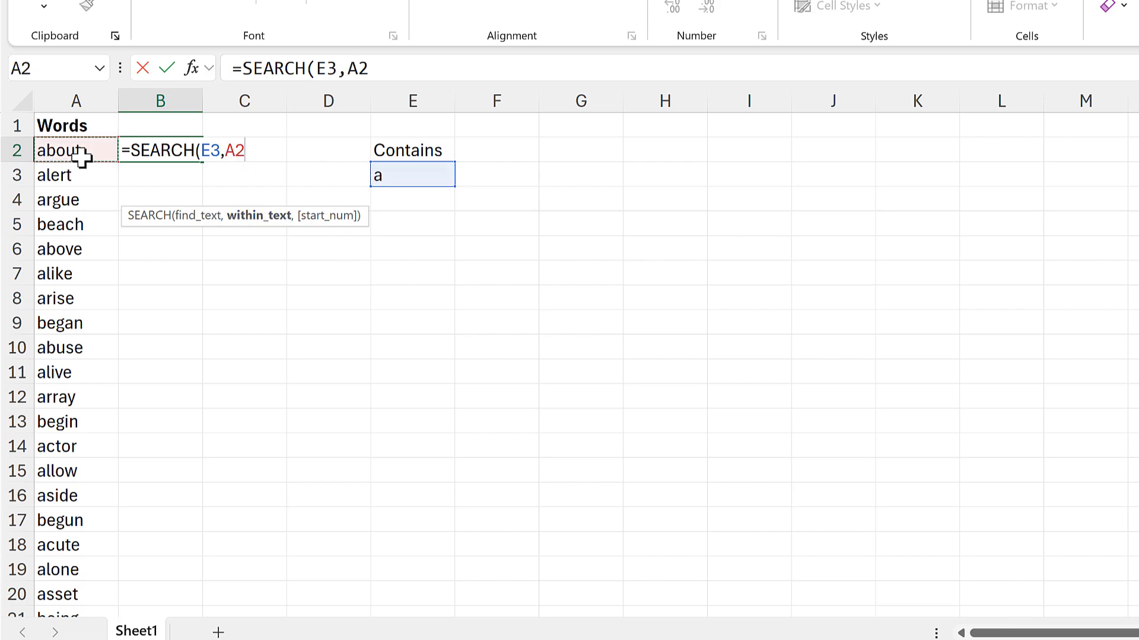
pyautogui.hotkey('ctrl', 'shift', 'Down')
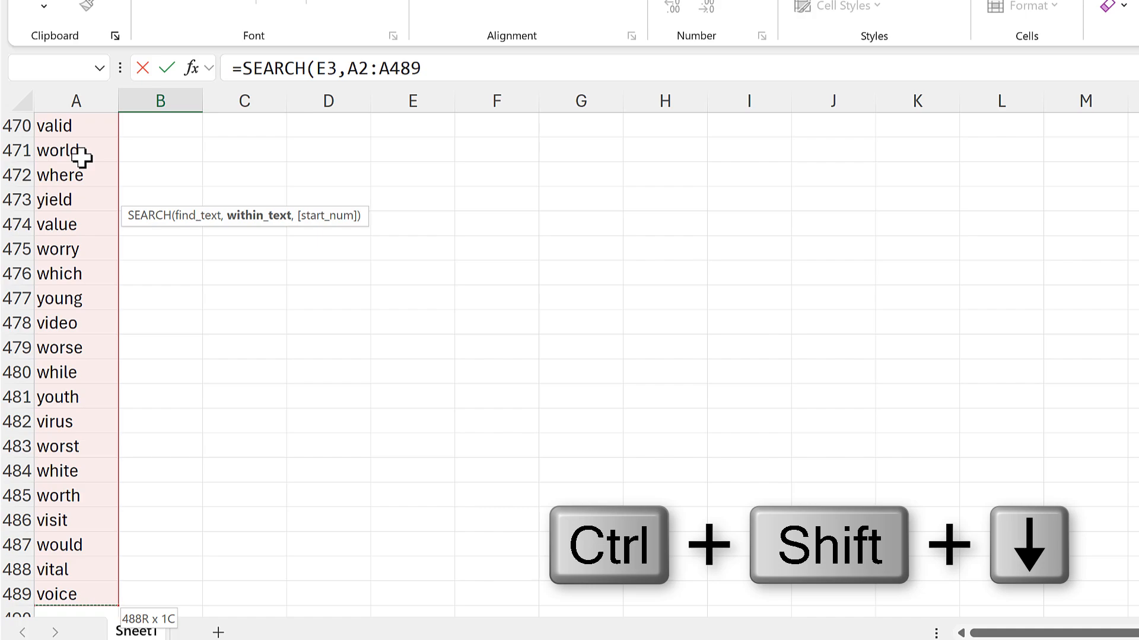
pyautogui.press('Return')
pyautogui.scroll(1, 352, 303)
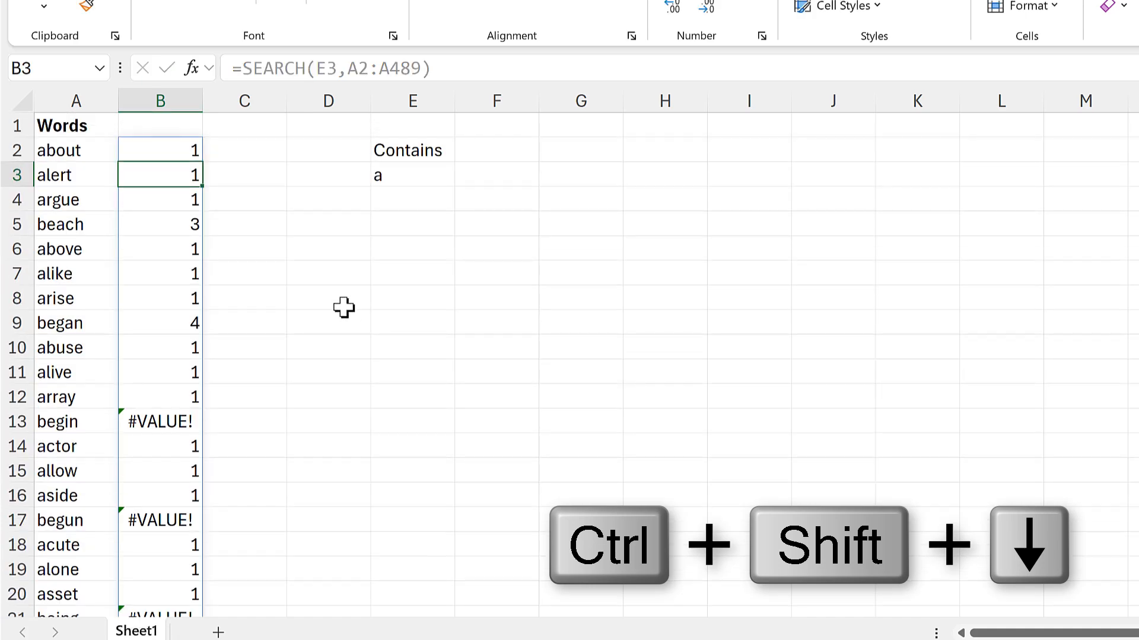
# Examine the SEARCH results in column B for the words about, beach and begin.
pyautogui.press('Up')
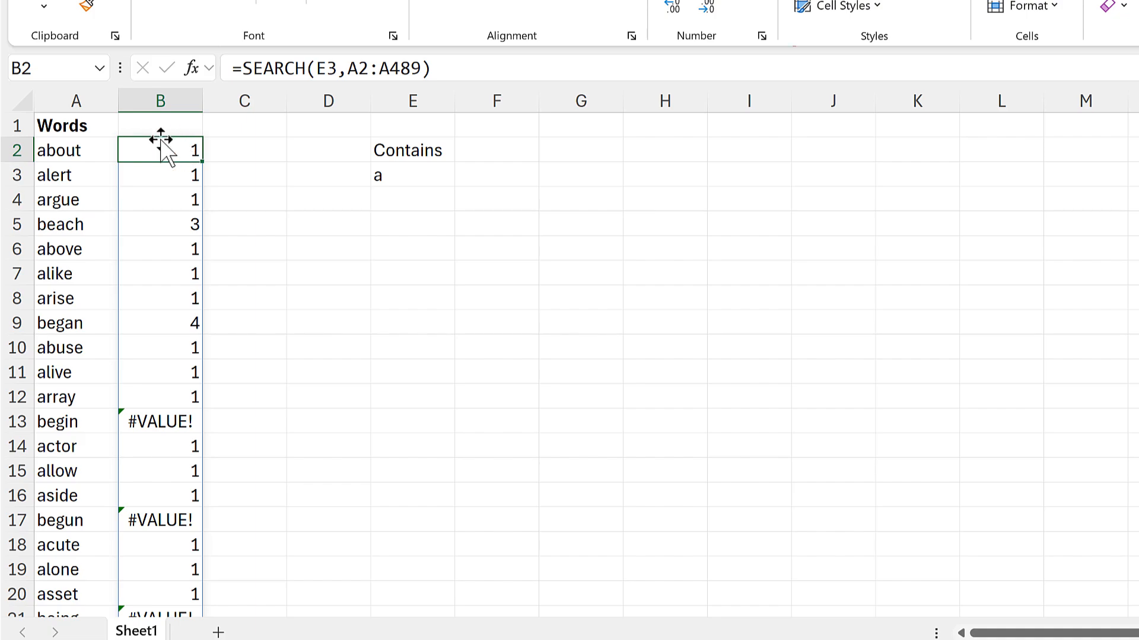
pyautogui.click(71, 153)
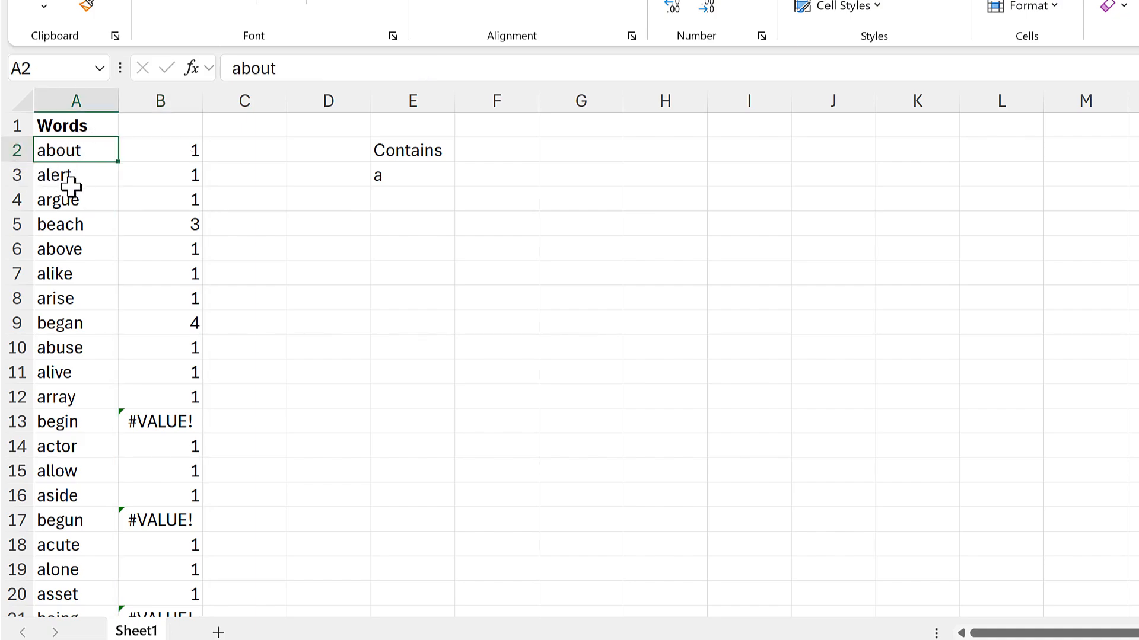
pyautogui.click(146, 156)
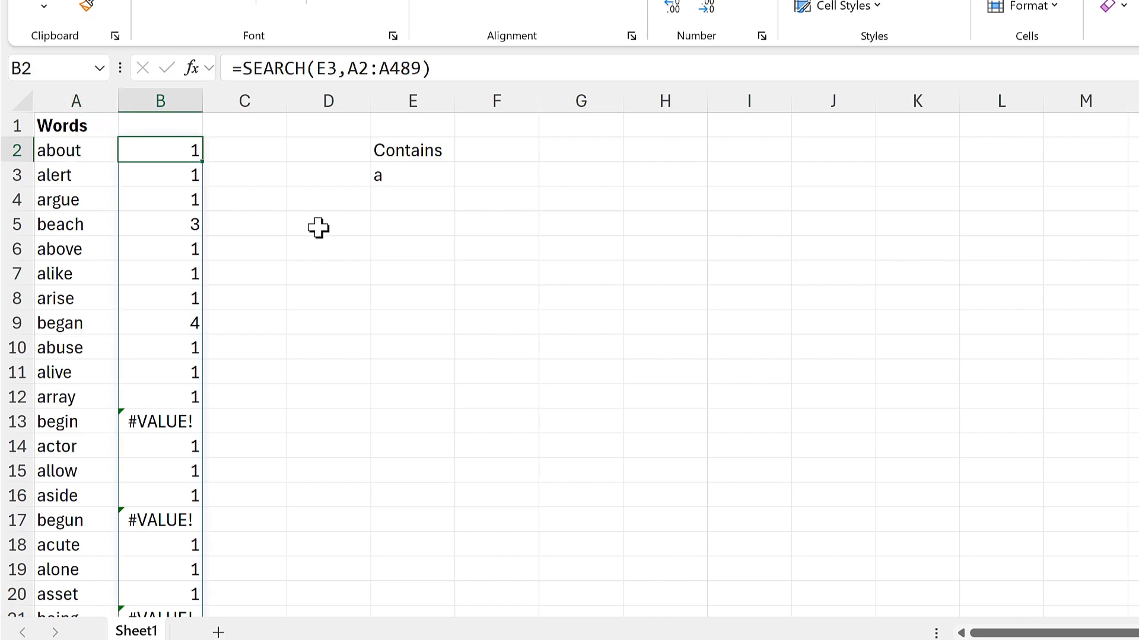
pyautogui.click(110, 232)
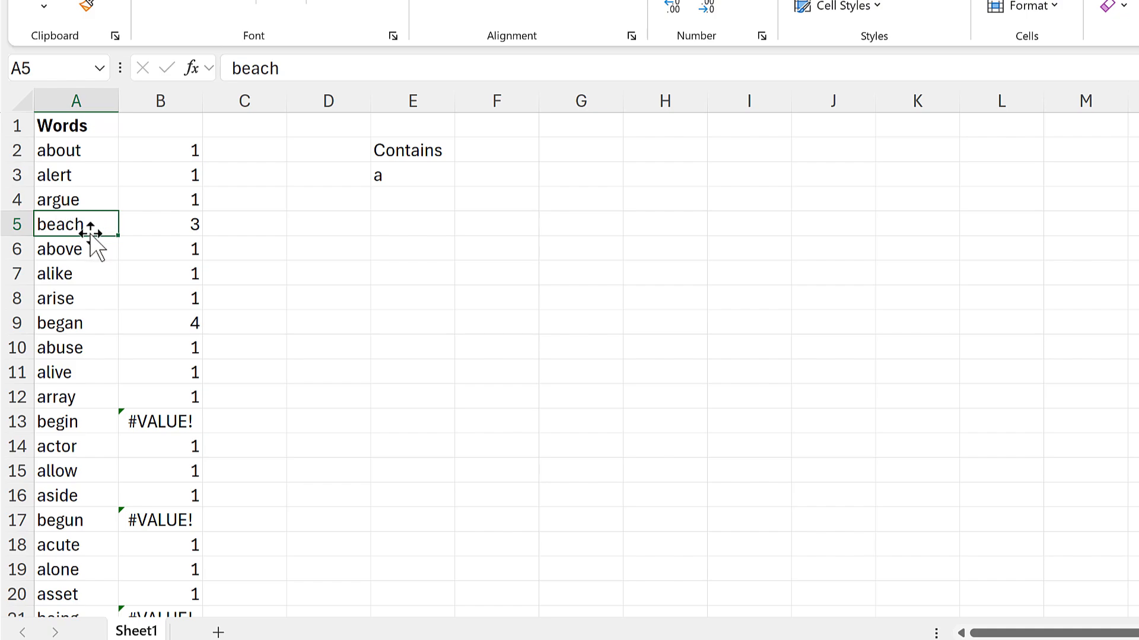
pyautogui.click(185, 224)
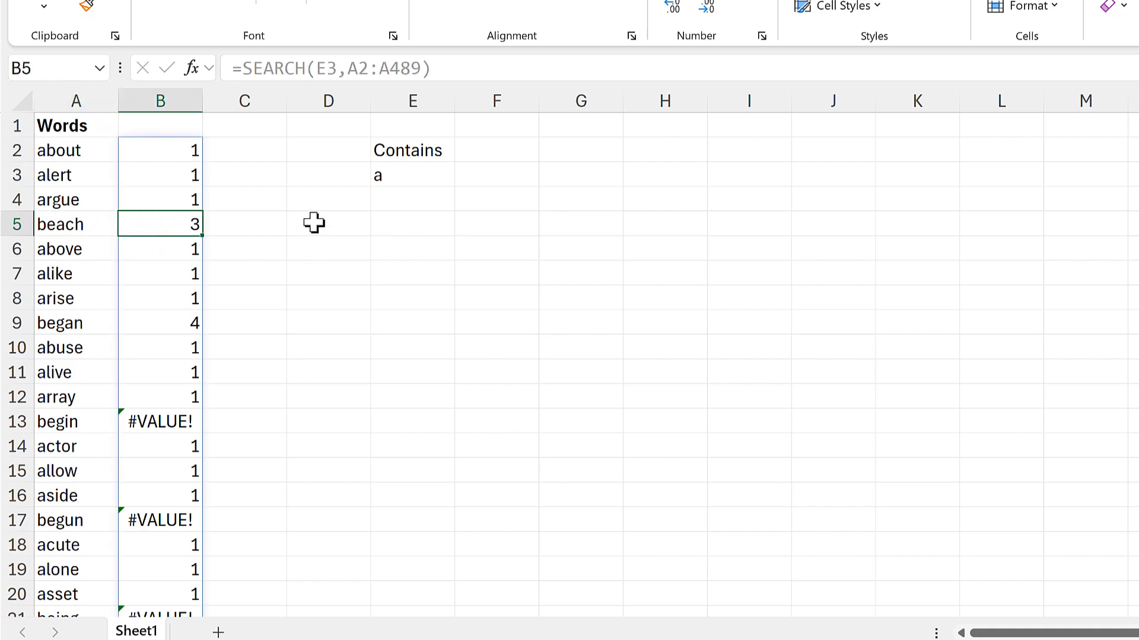
pyautogui.scroll(-2, 267, 249)
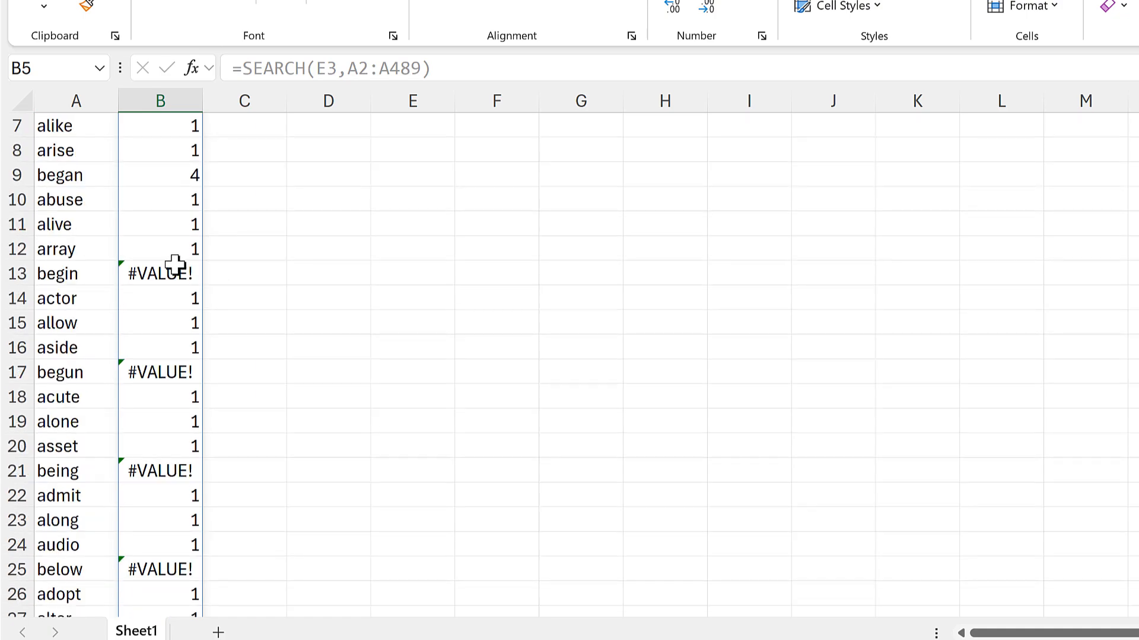
pyautogui.click(174, 268)
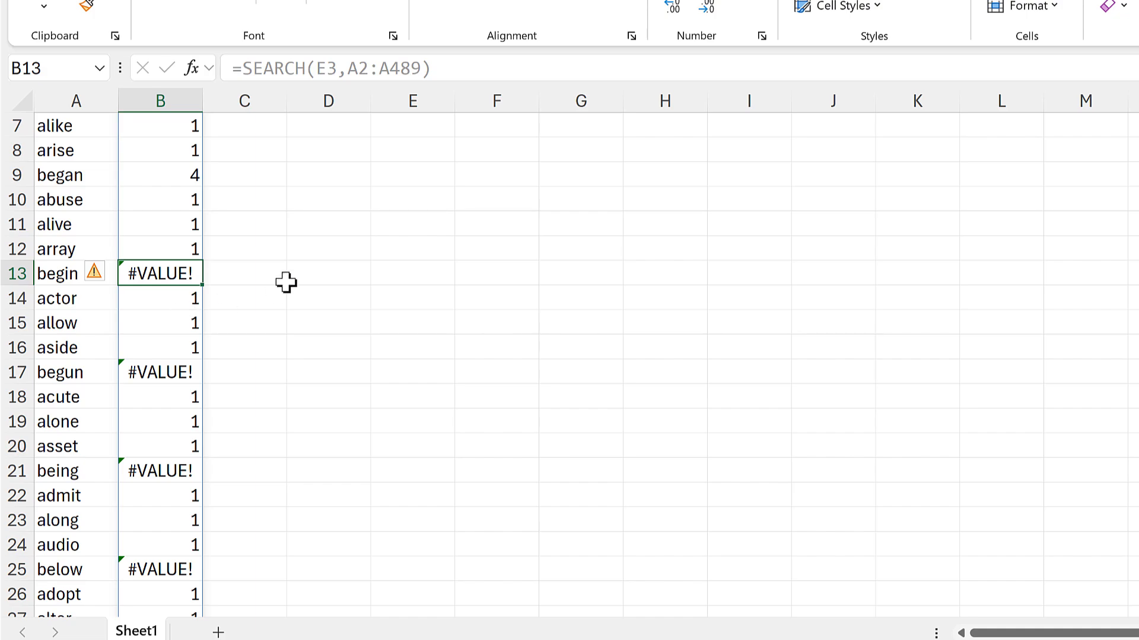
pyautogui.scroll(2, 334, 245)
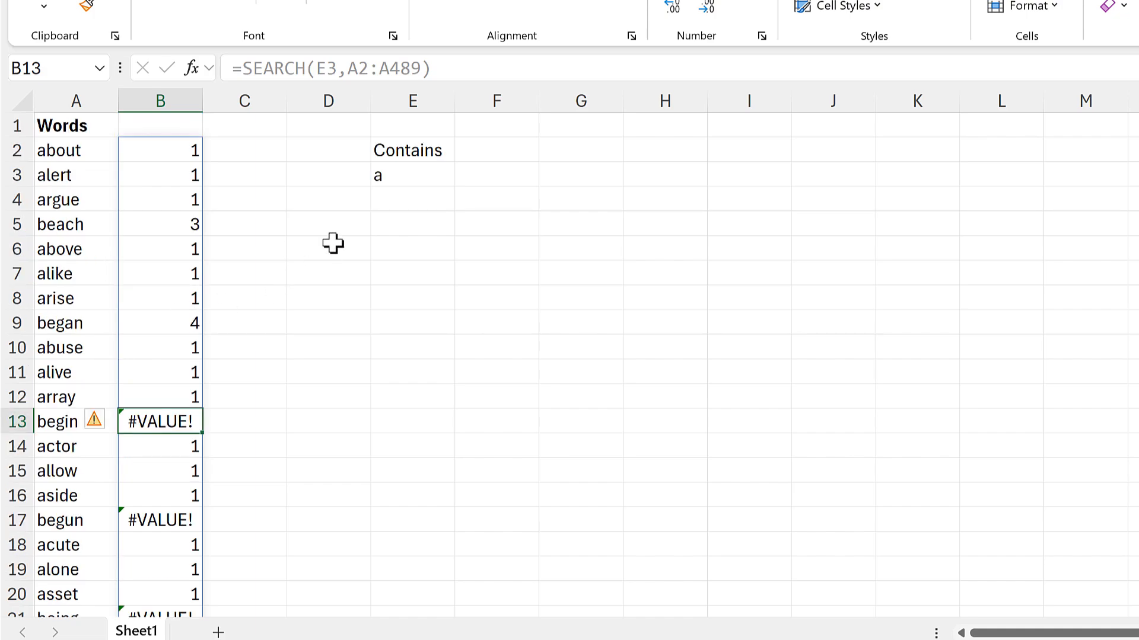
# Enter =ISNUMBER(B2#) in C2 to test the whole spilled SEARCH result for numbers.
pyautogui.click(263, 152)
pyautogui.write('=isnum')
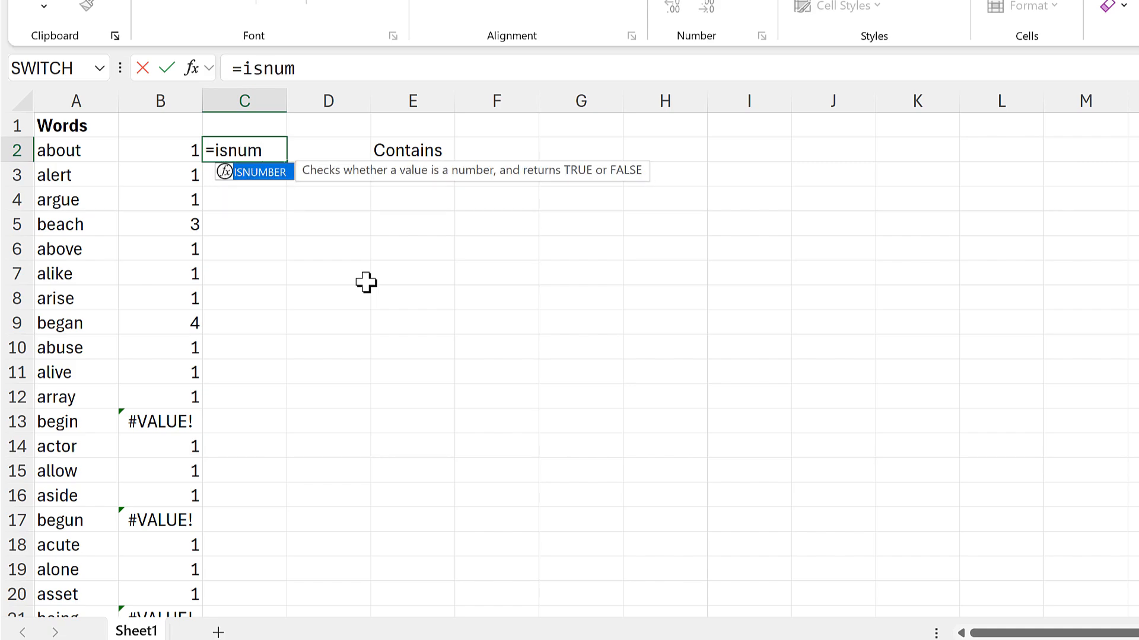
pyautogui.press('Tab')
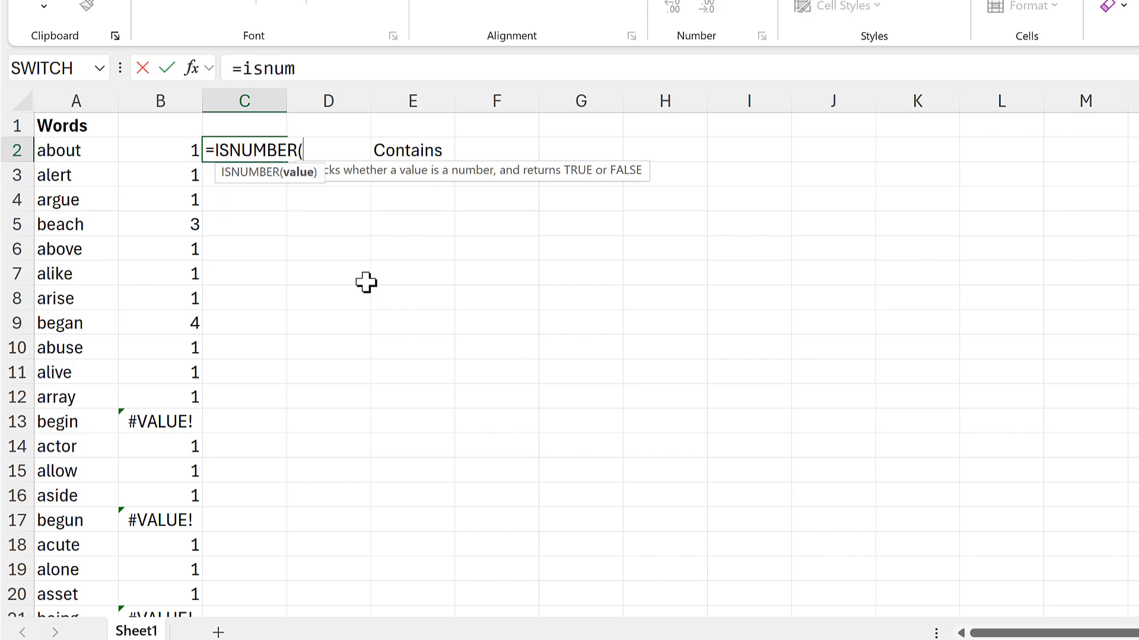
pyautogui.click(148, 155)
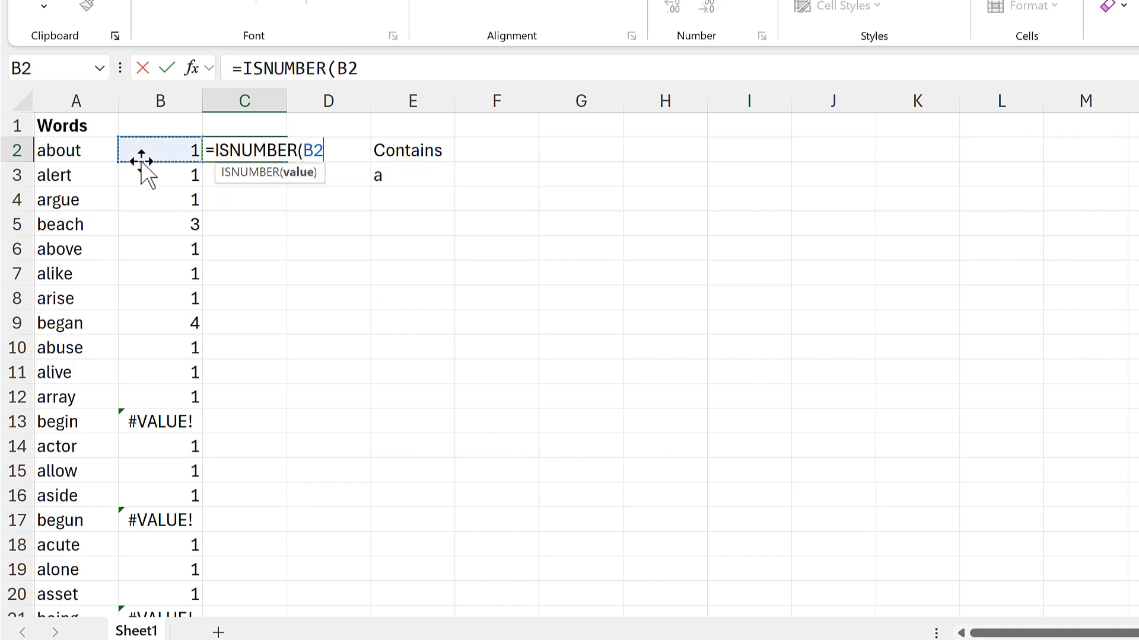
pyautogui.write('#')
pyautogui.press('Return')
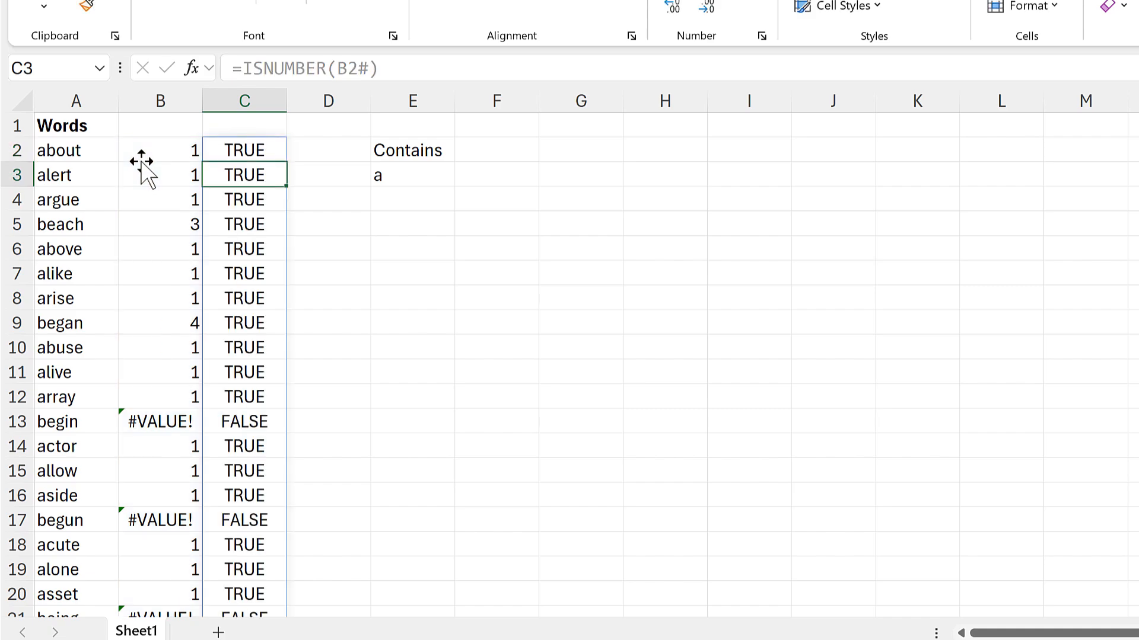
# Examine the ISNUMBER results in column C for the words about and begin.
pyautogui.click(256, 151)
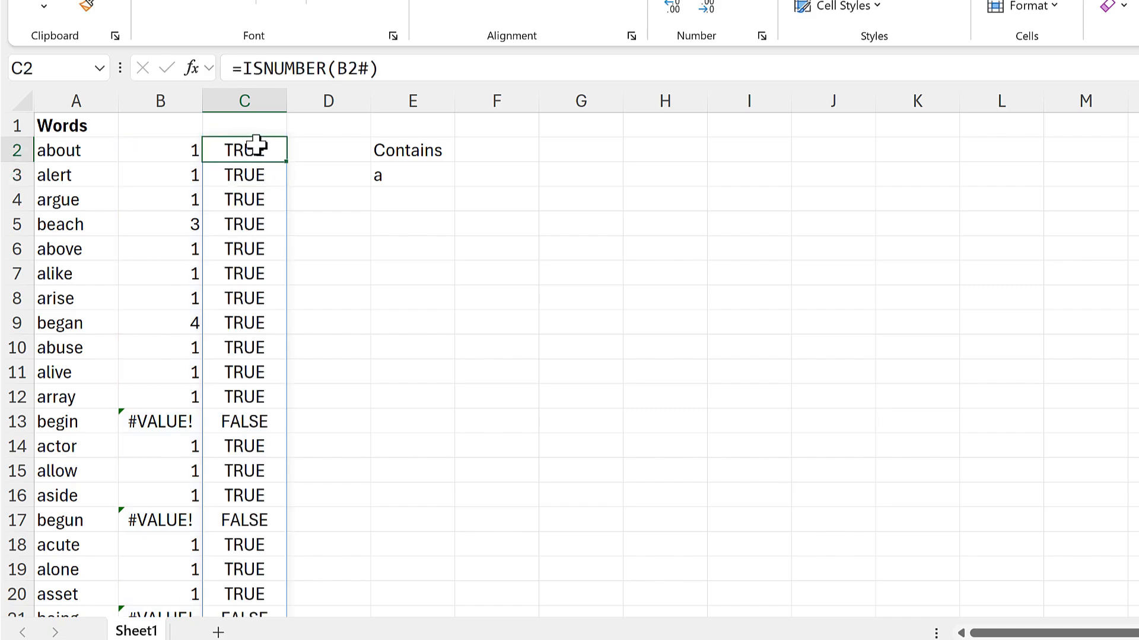
pyautogui.scroll(-3, 295, 248)
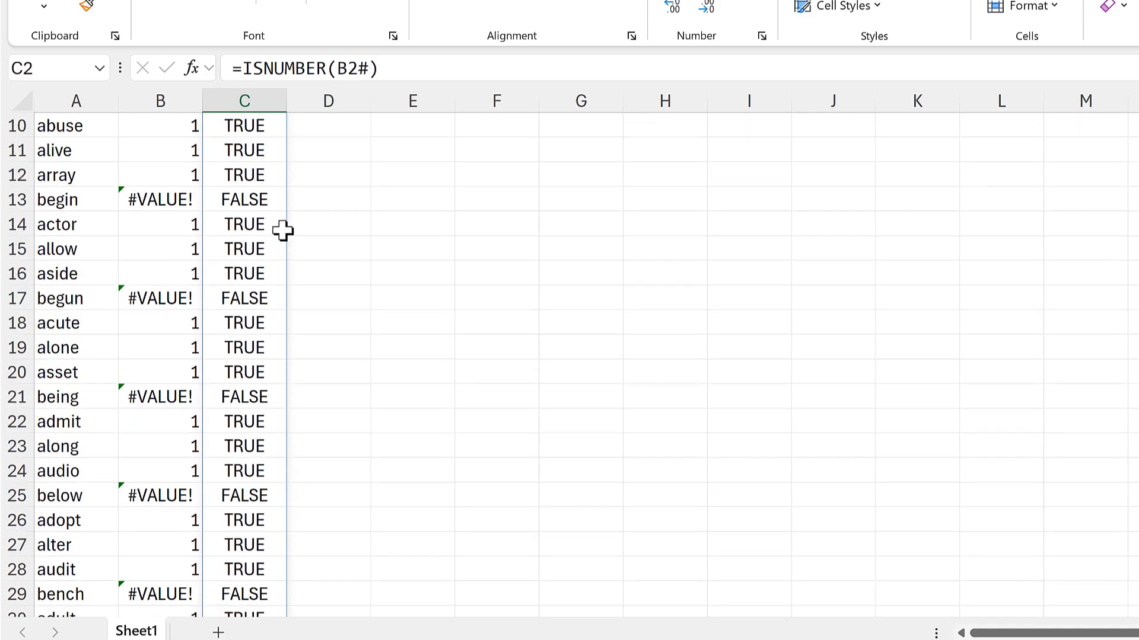
pyautogui.click(259, 199)
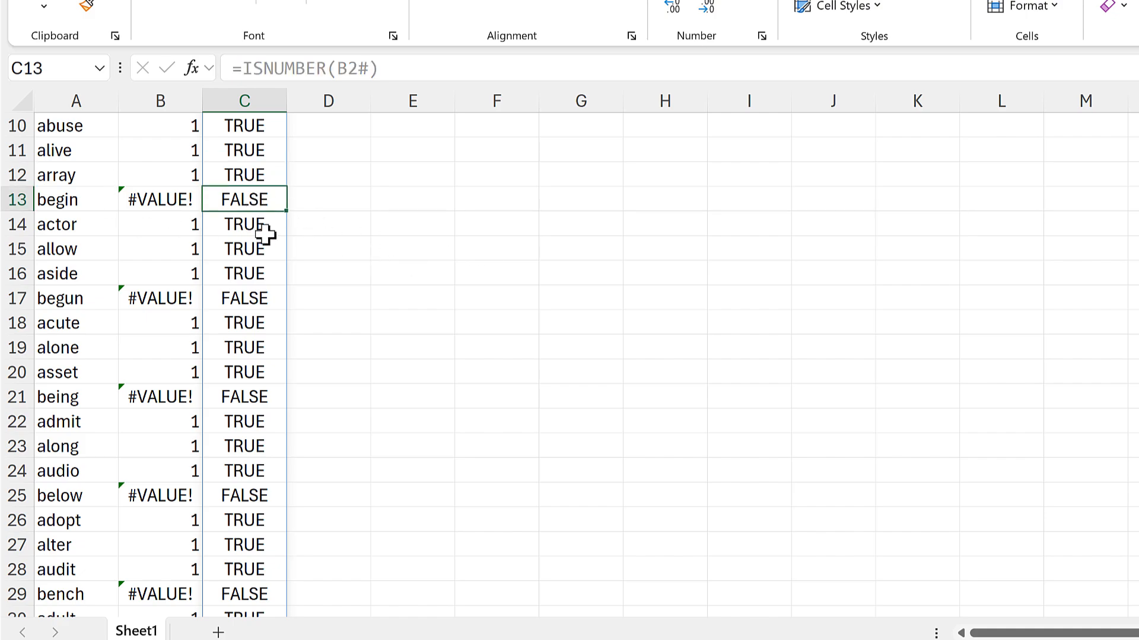
pyautogui.scroll(3, 370, 246)
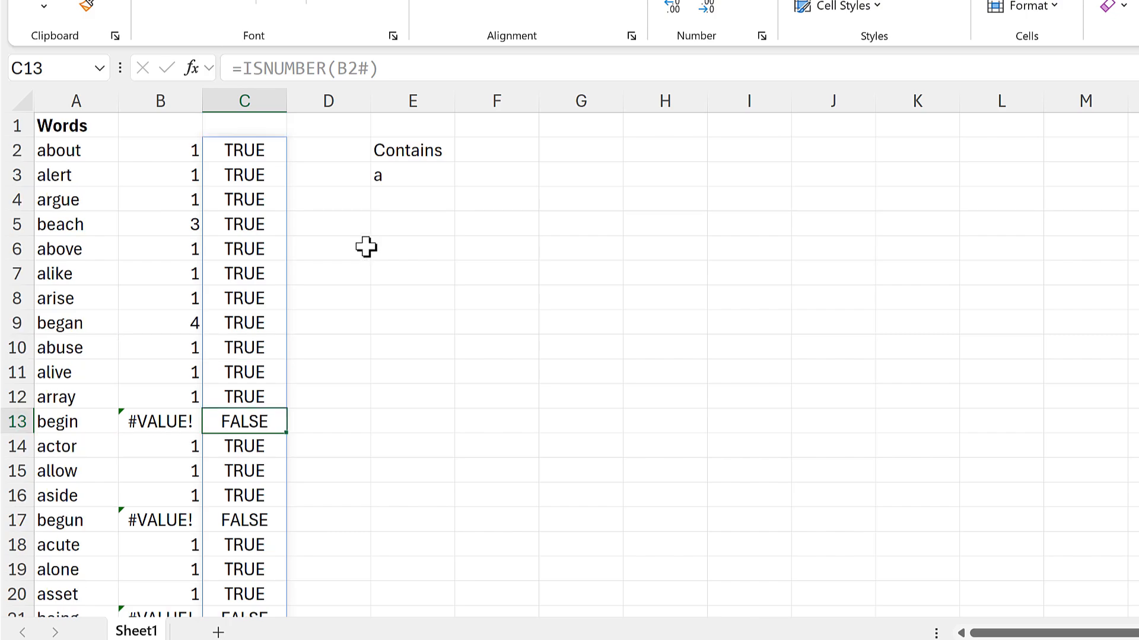
pyautogui.click(262, 152)
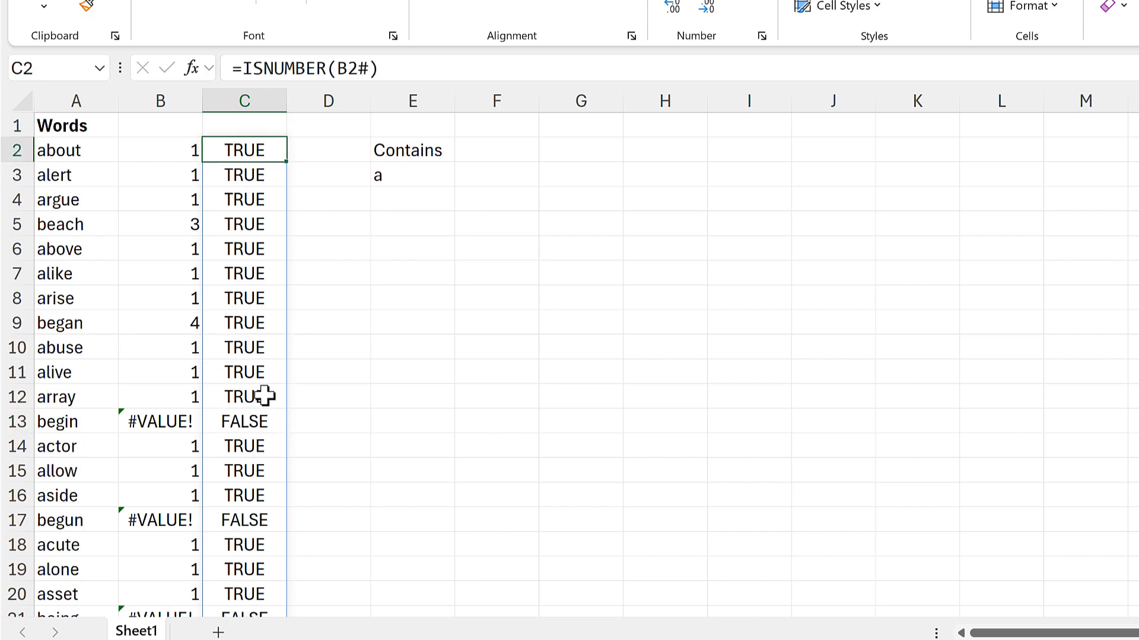
pyautogui.click(246, 417)
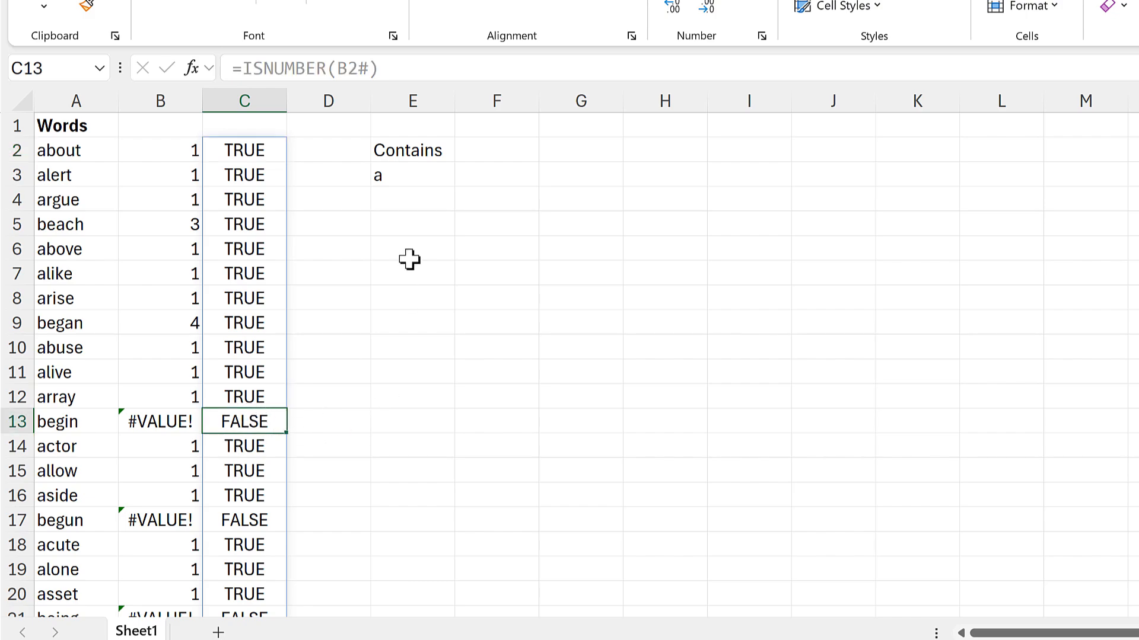
# Enter =FILTER(A2:A489,C2#) in E5 to list only the words flagged TRUE in column C.
pyautogui.click(409, 231)
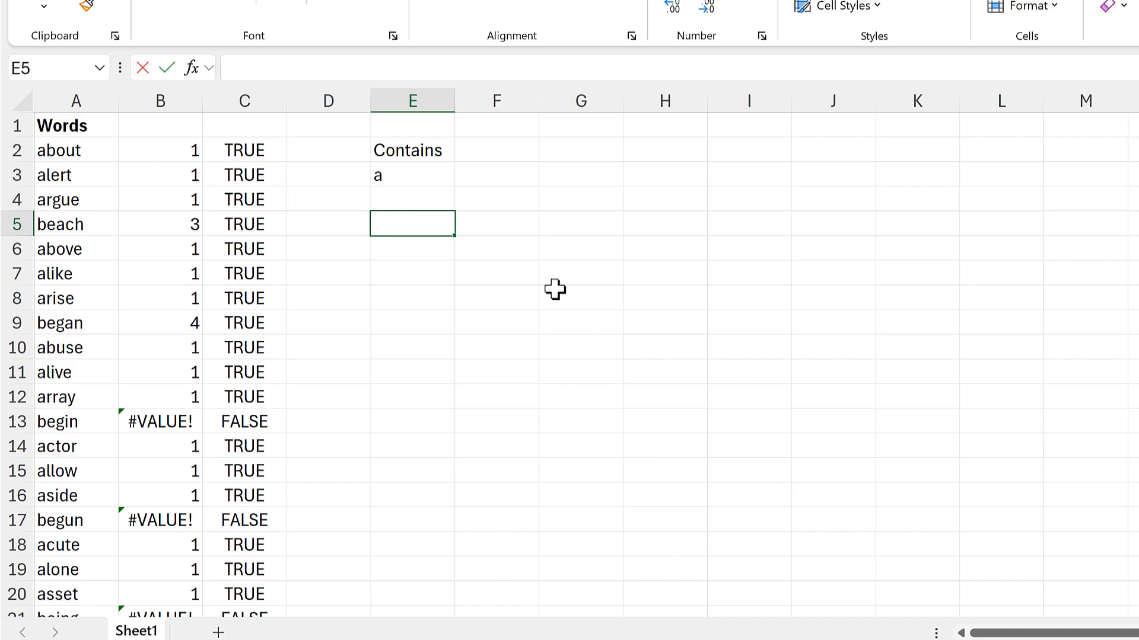
pyautogui.write('=filter')
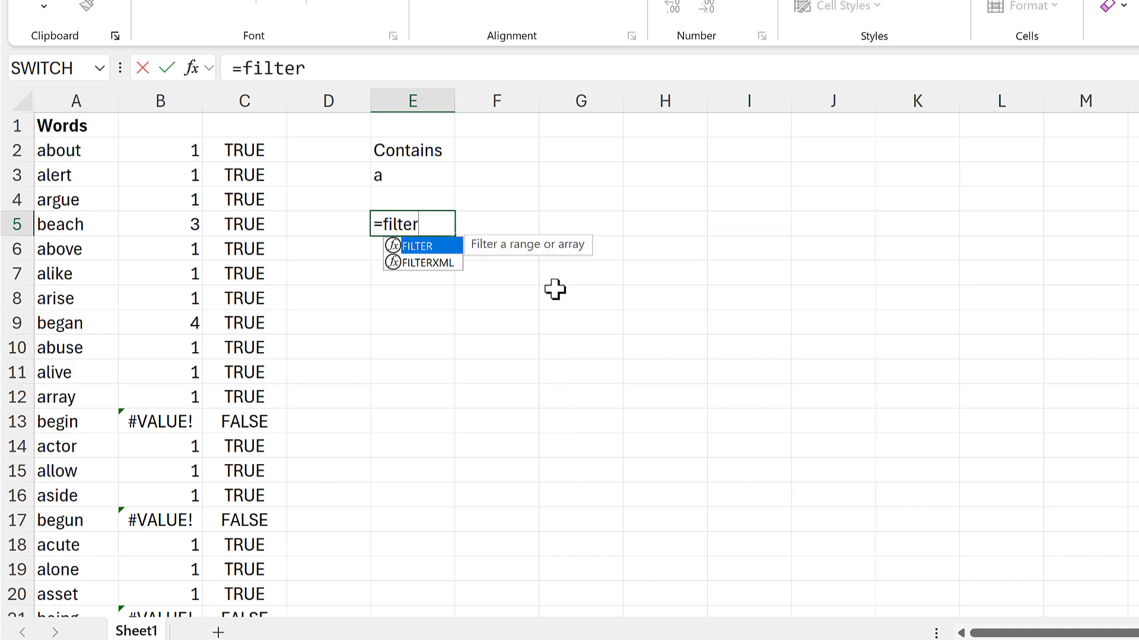
pyautogui.press('Tab')
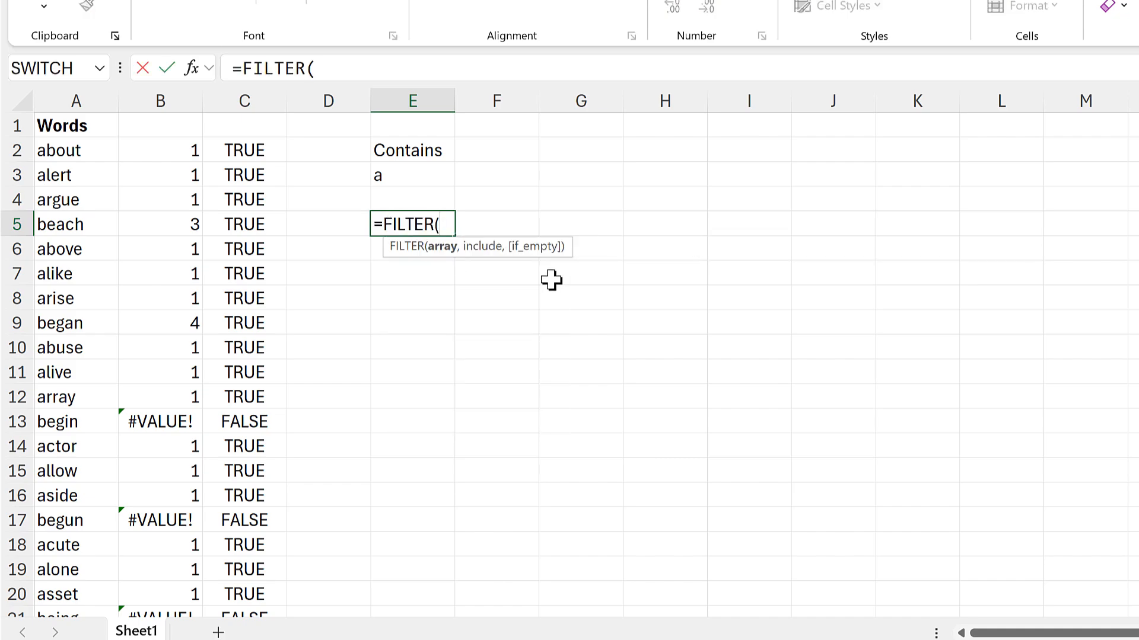
pyautogui.click(91, 145)
pyautogui.hotkey('ctrl', 'shift', 'Down')
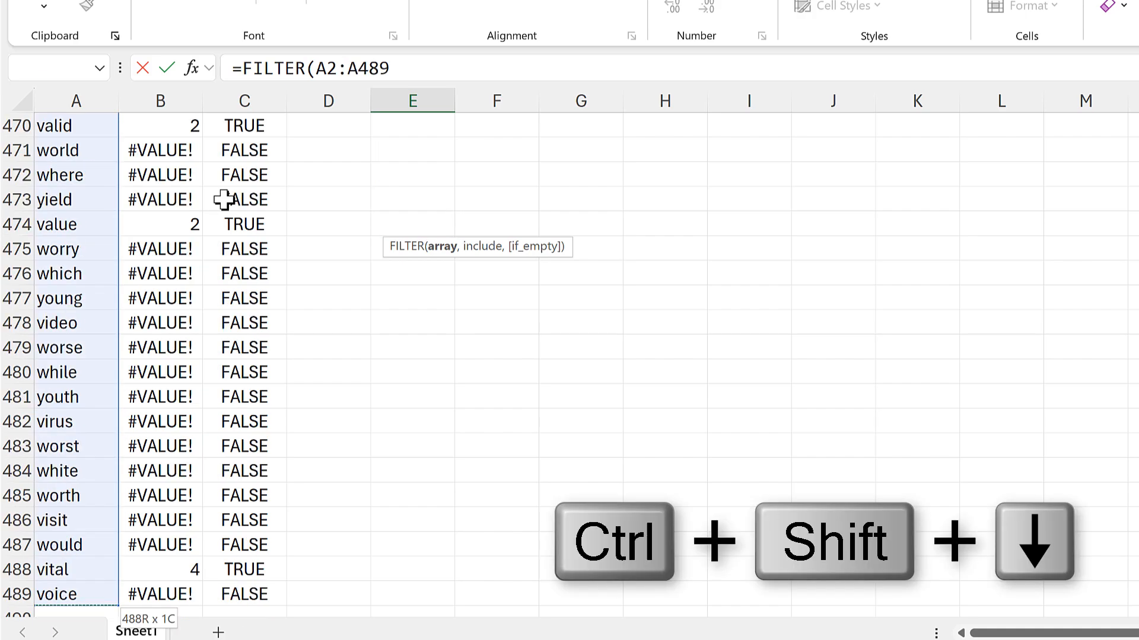
pyautogui.write(',')
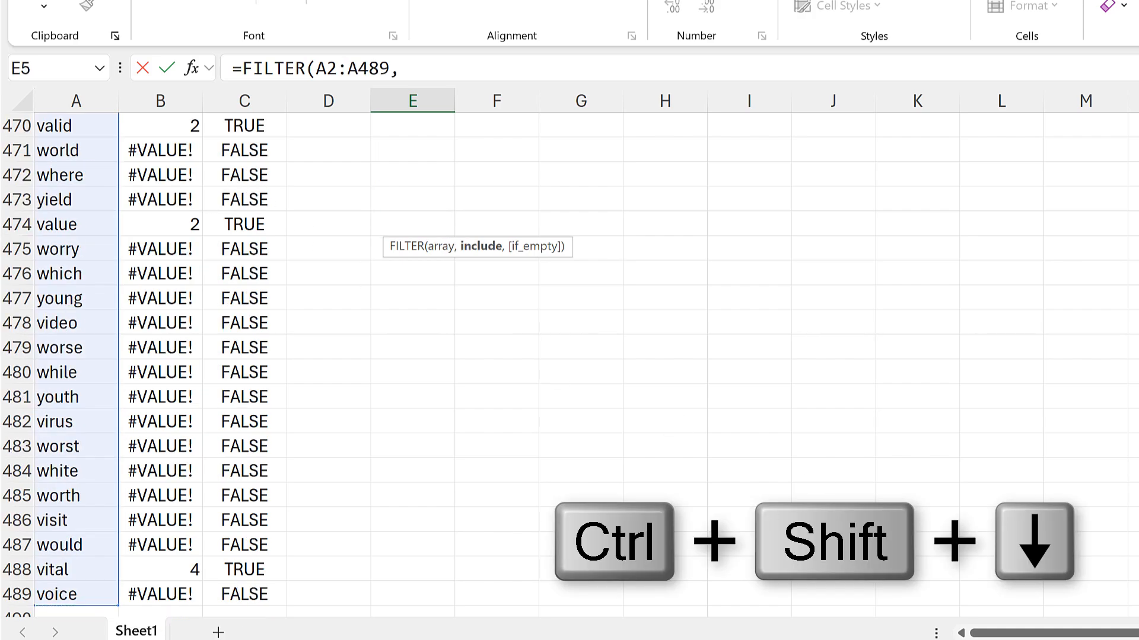
pyautogui.hotkey('ctrl', 'BackSpace')
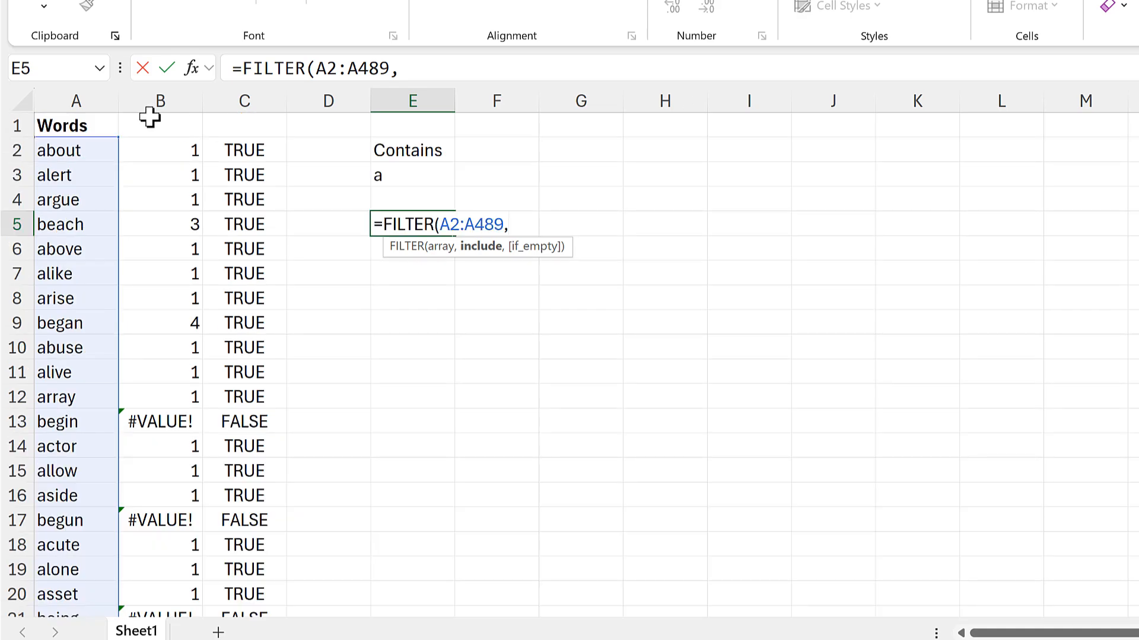
pyautogui.click(234, 148)
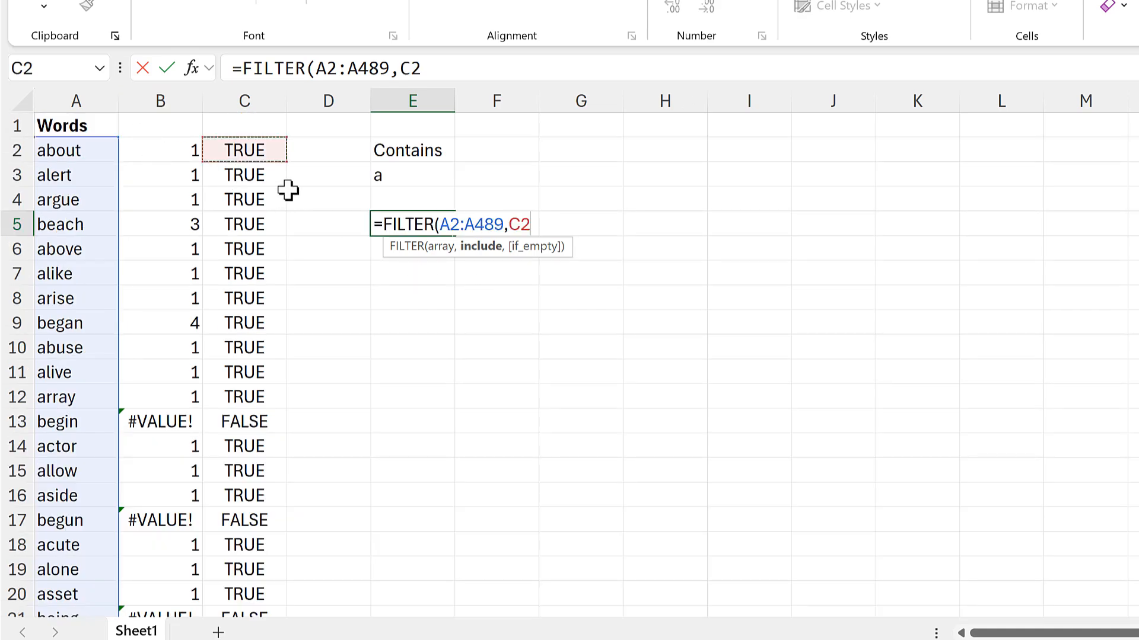
pyautogui.hotkey('ctrl', 'shift', 'Down')
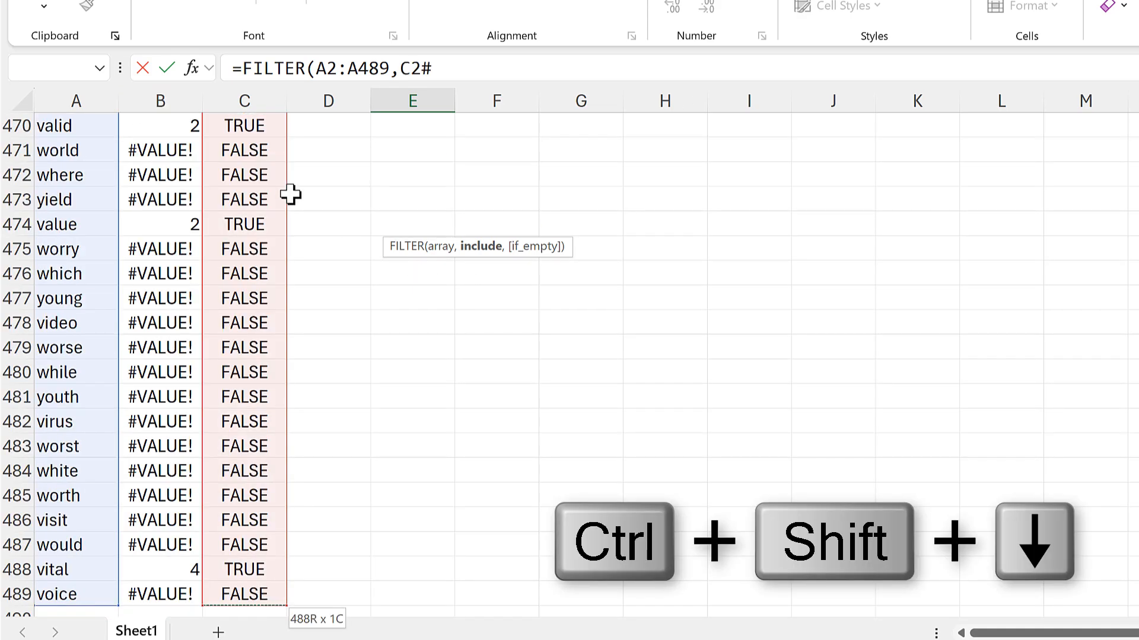
pyautogui.write(')')
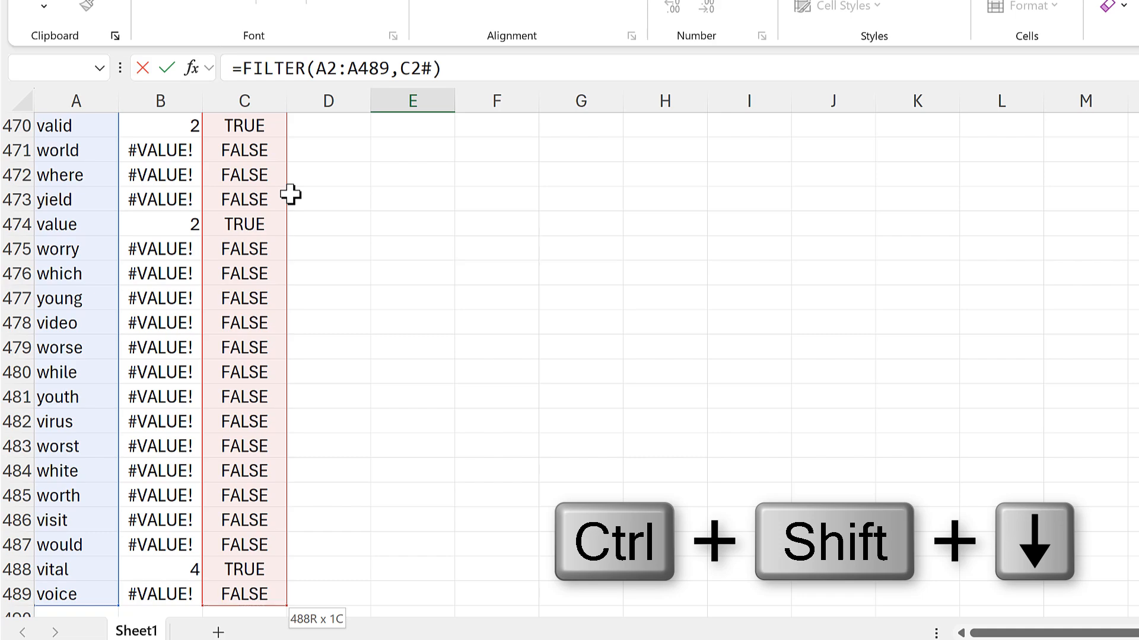
pyautogui.press('Return')
pyautogui.scroll(2, 496, 208)
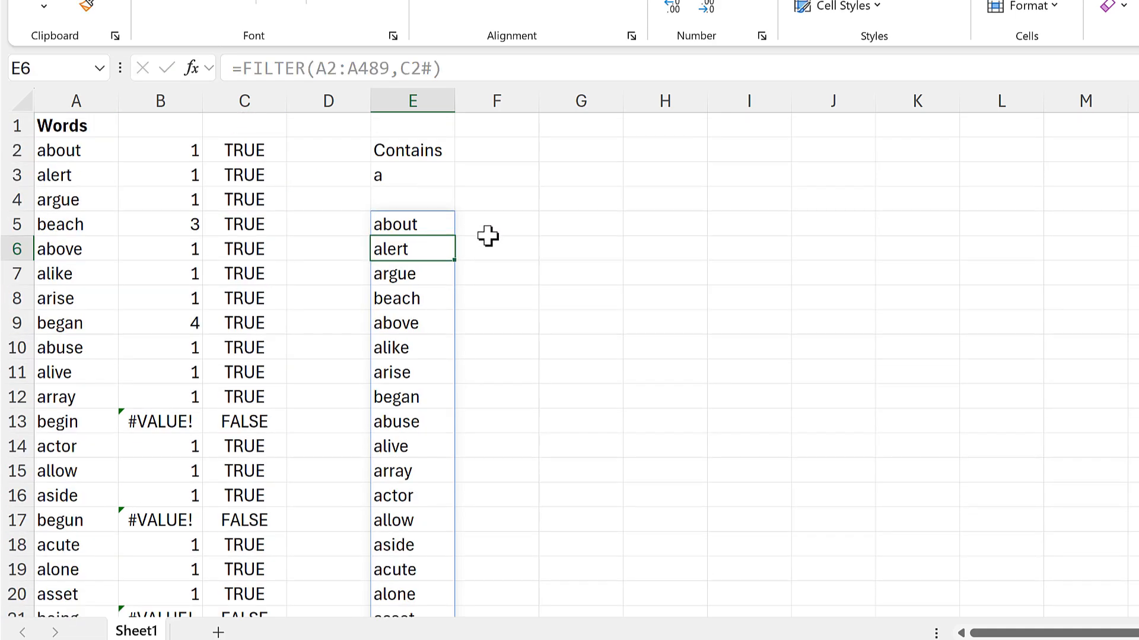
# Examine the filtered word list in column E from its first word down to its last.
pyautogui.click(420, 224)
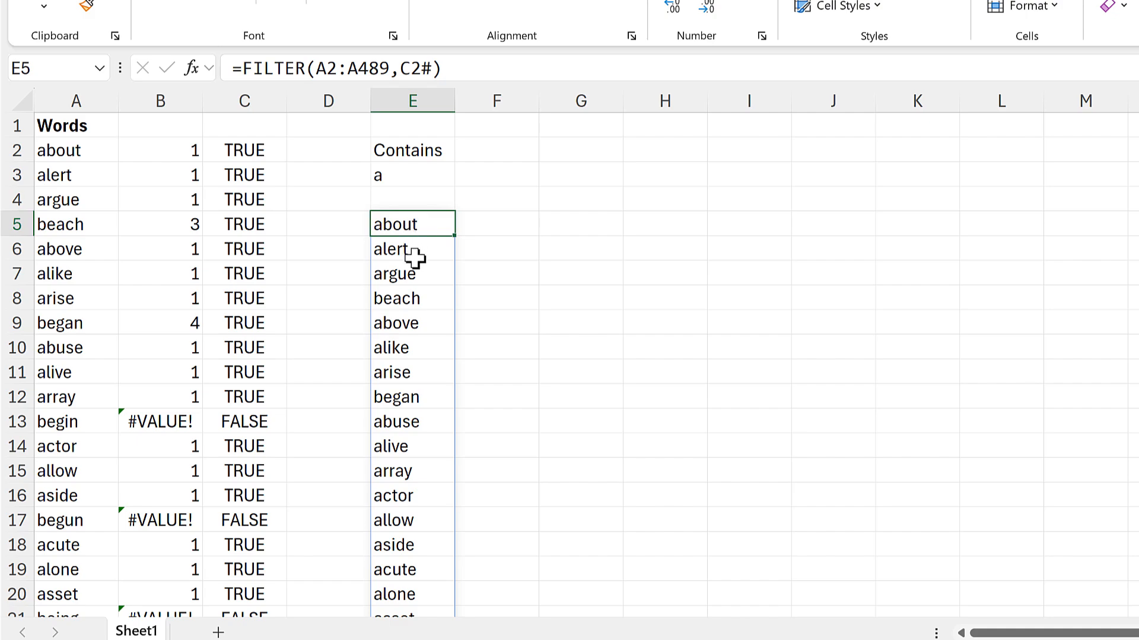
pyautogui.scroll(-1, 415, 260)
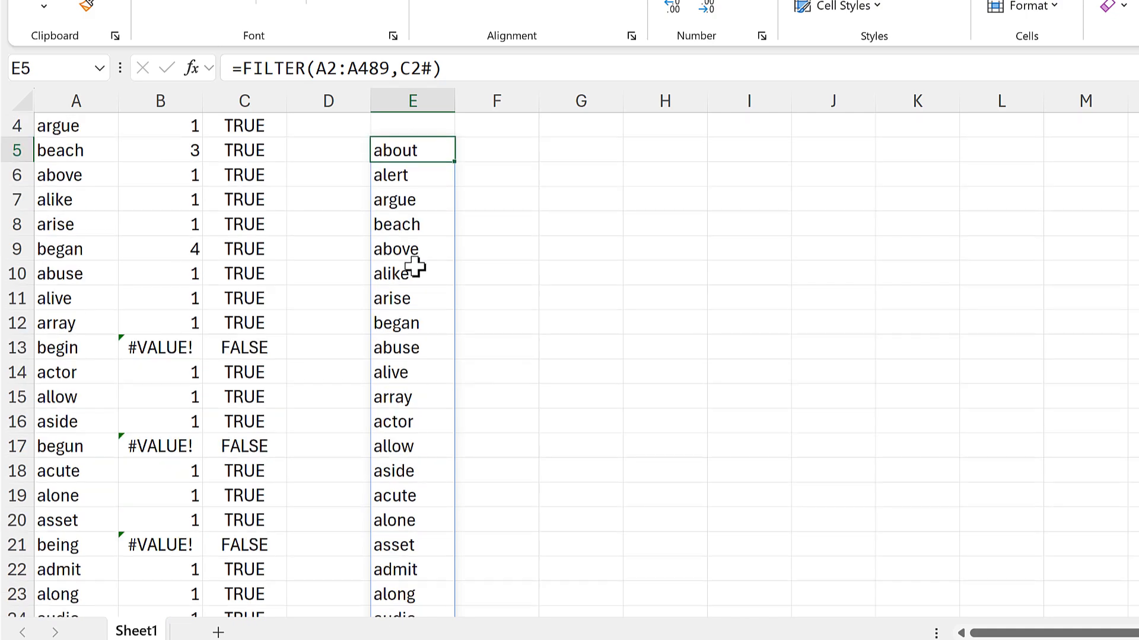
pyautogui.scroll(-14, 415, 268)
pyautogui.click(431, 274)
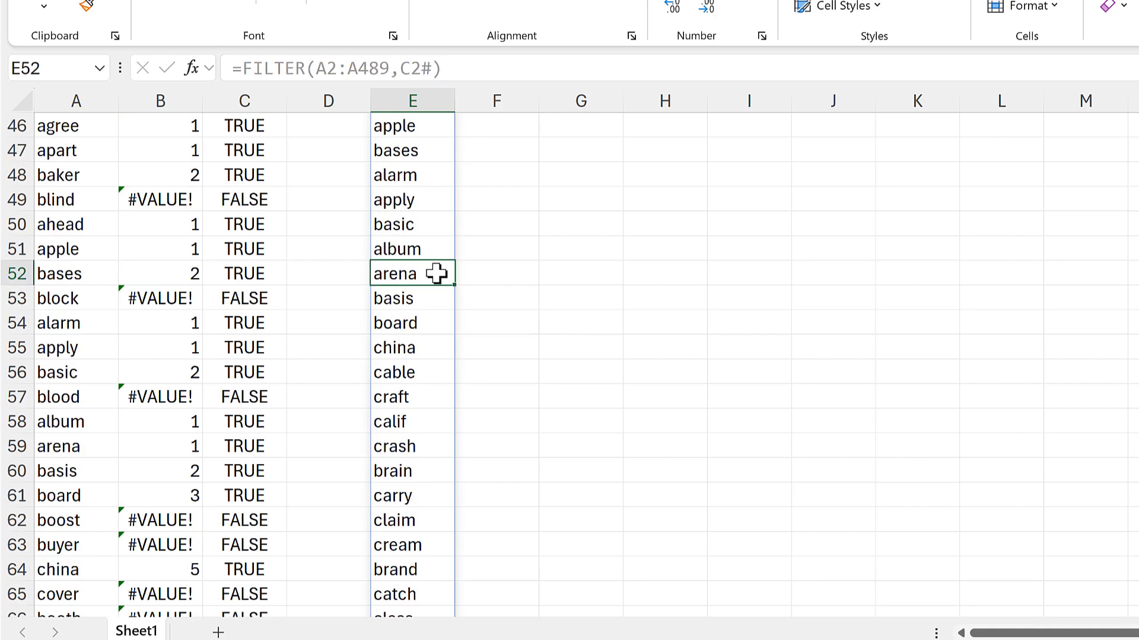
pyautogui.hotkey('ctrl', 'Down')
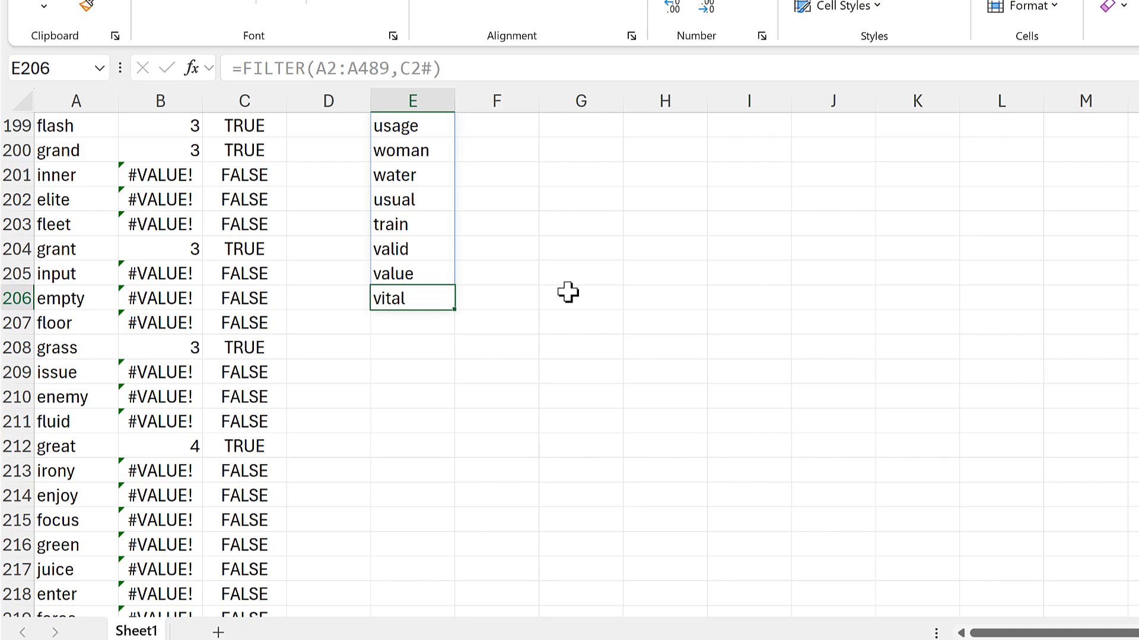
pyautogui.hotkey('ctrl', 'Up')
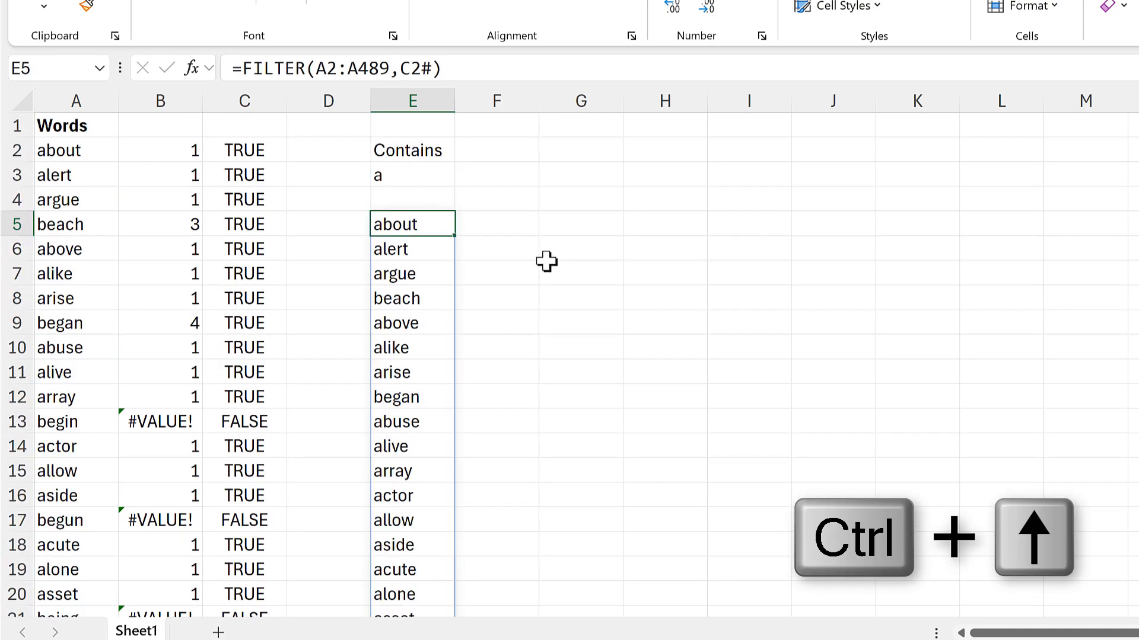
# Change the search text in E3 to ab.
pyautogui.click(429, 176)
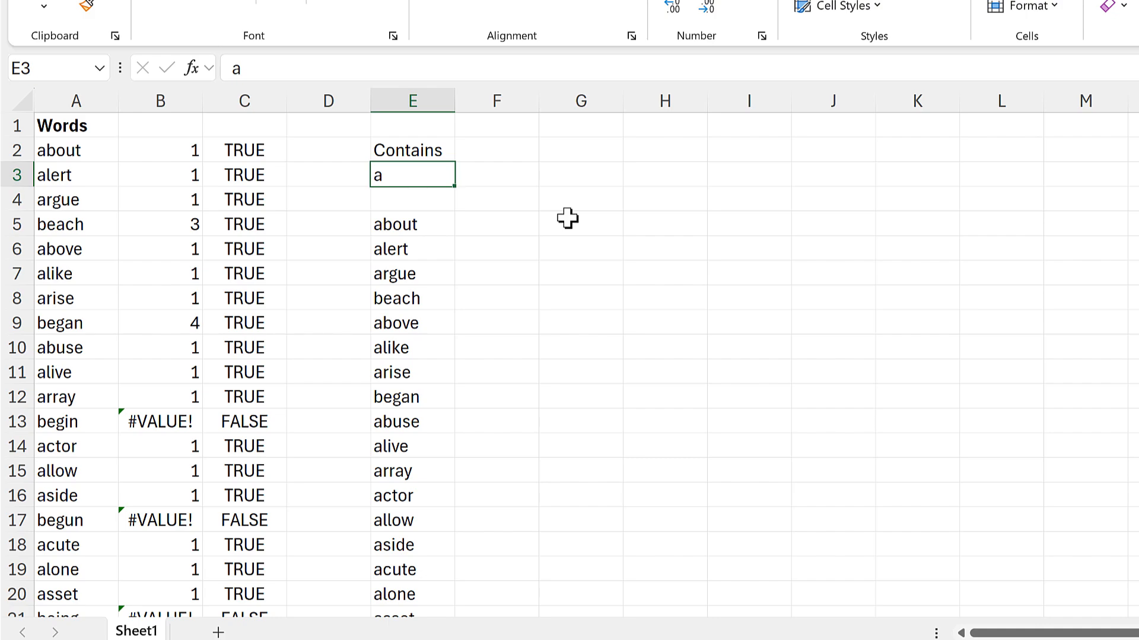
pyautogui.press('F2')
pyautogui.write('b')
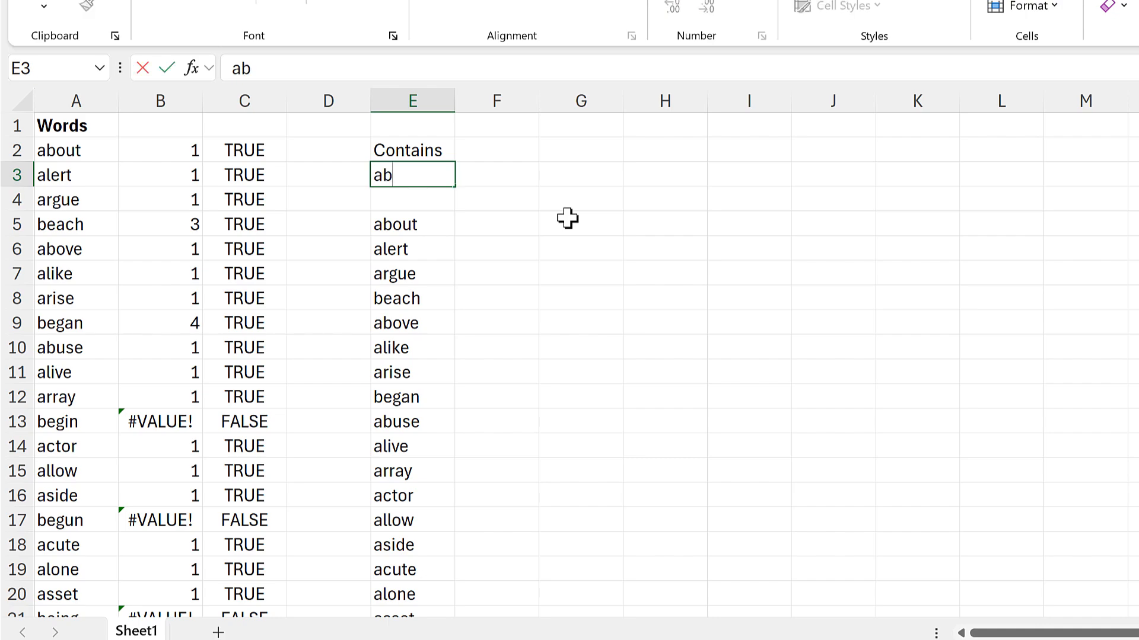
pyautogui.press('Return')
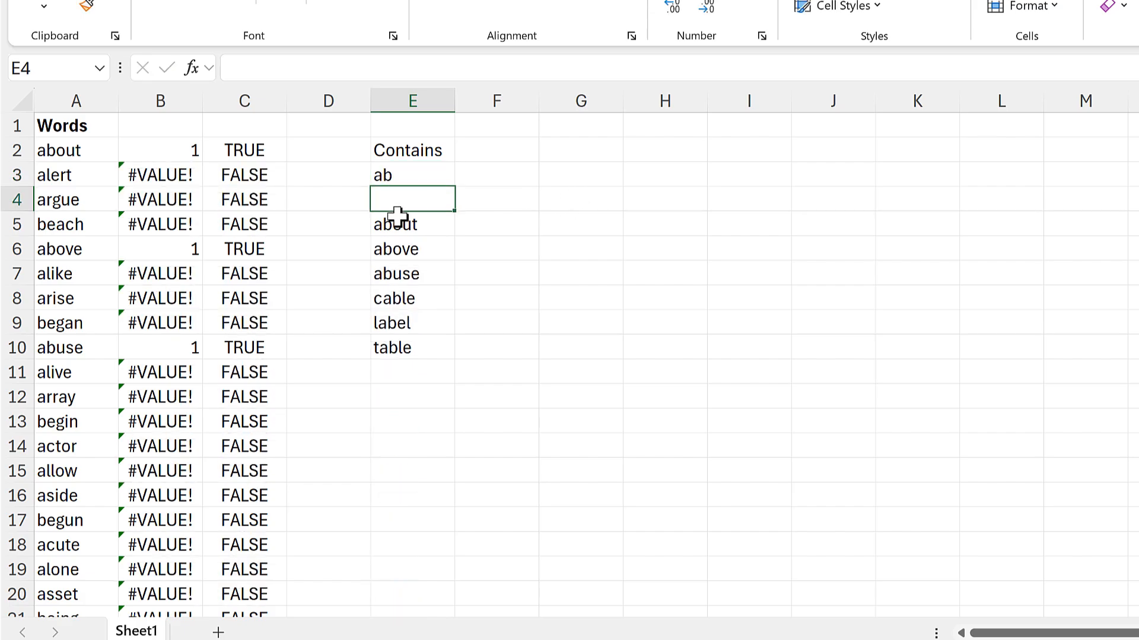
# Compare the filtered words starting in E5 with the search letters in E3.
pyautogui.click(397, 218)
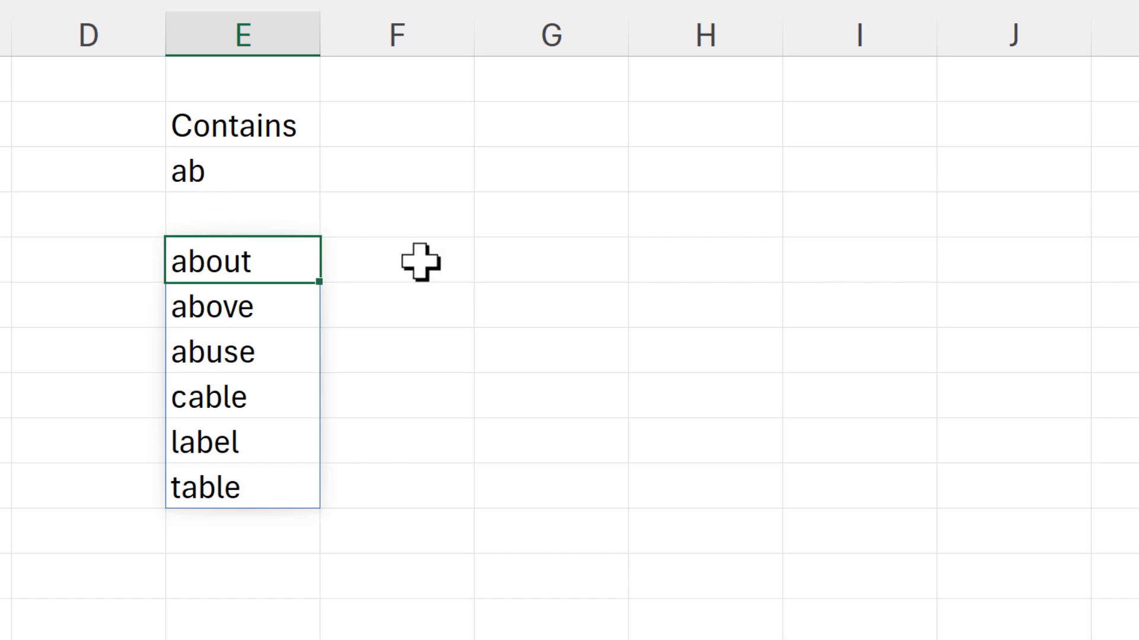
pyautogui.press('Up')
pyautogui.press('Up')
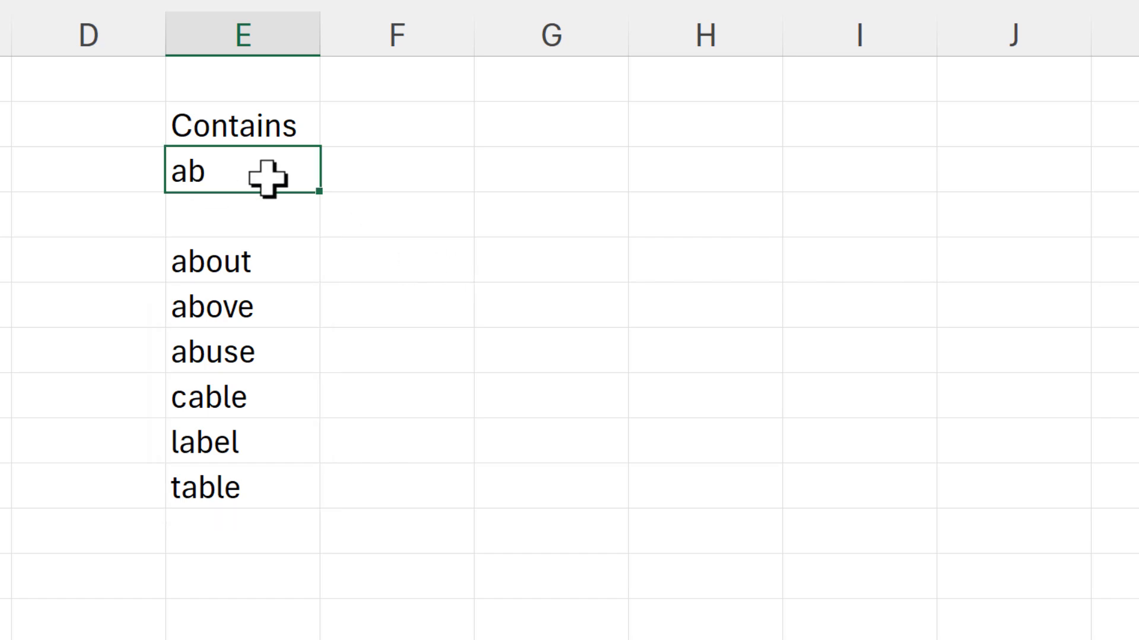
pyautogui.click(270, 264)
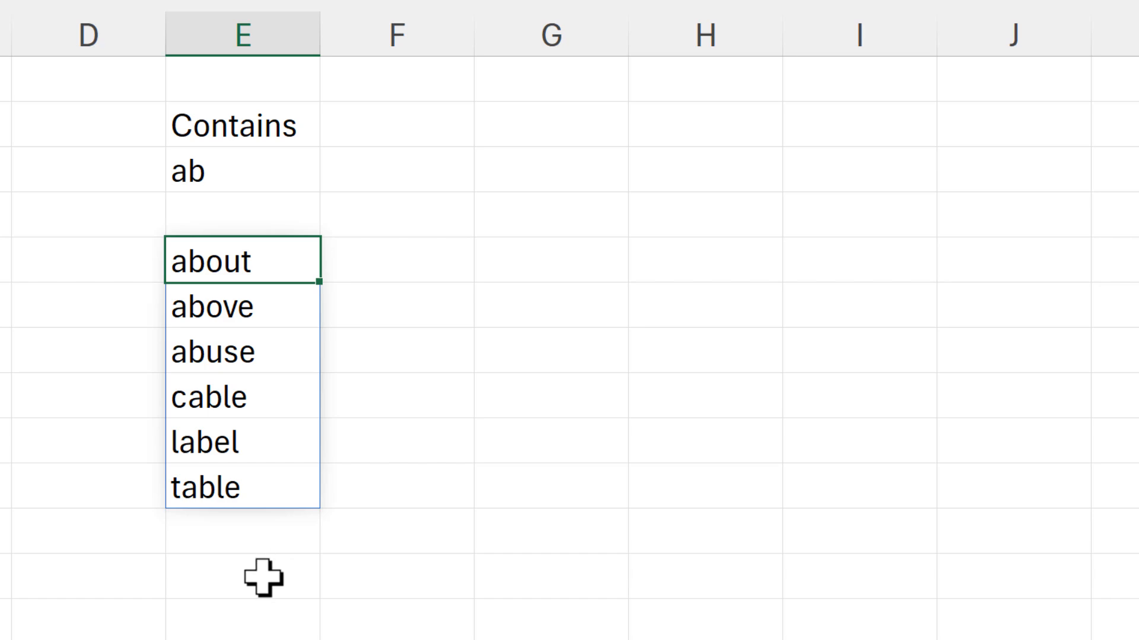
# Enter =MID(E3,1,1) in F3 to extract the first letter of the search text.
pyautogui.click(386, 169)
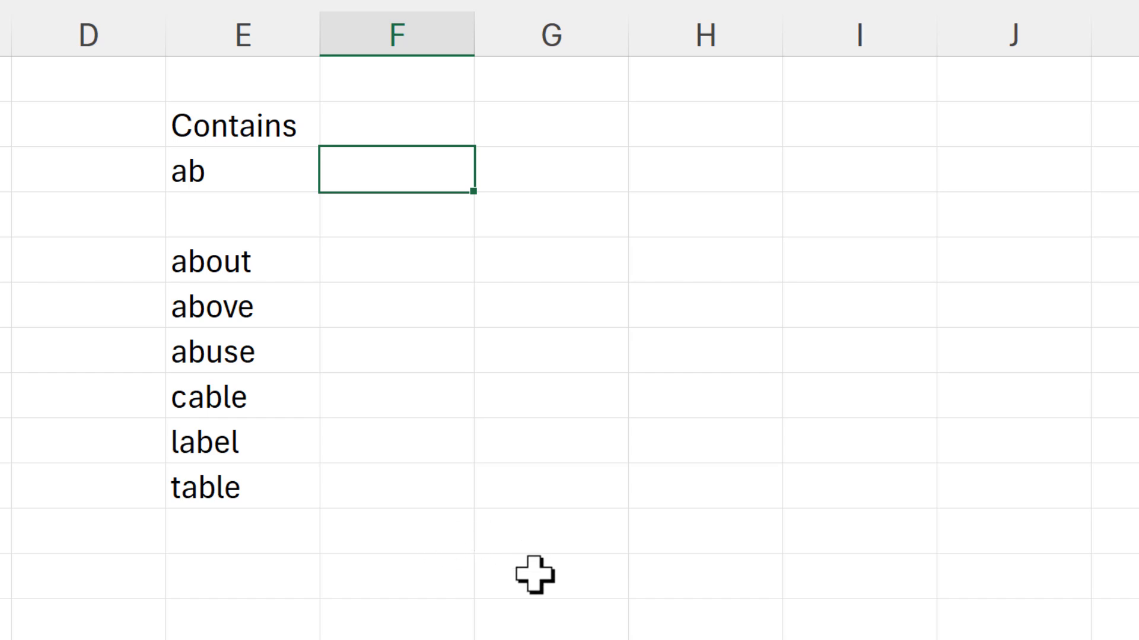
pyautogui.write('=mid')
pyautogui.press('Tab')
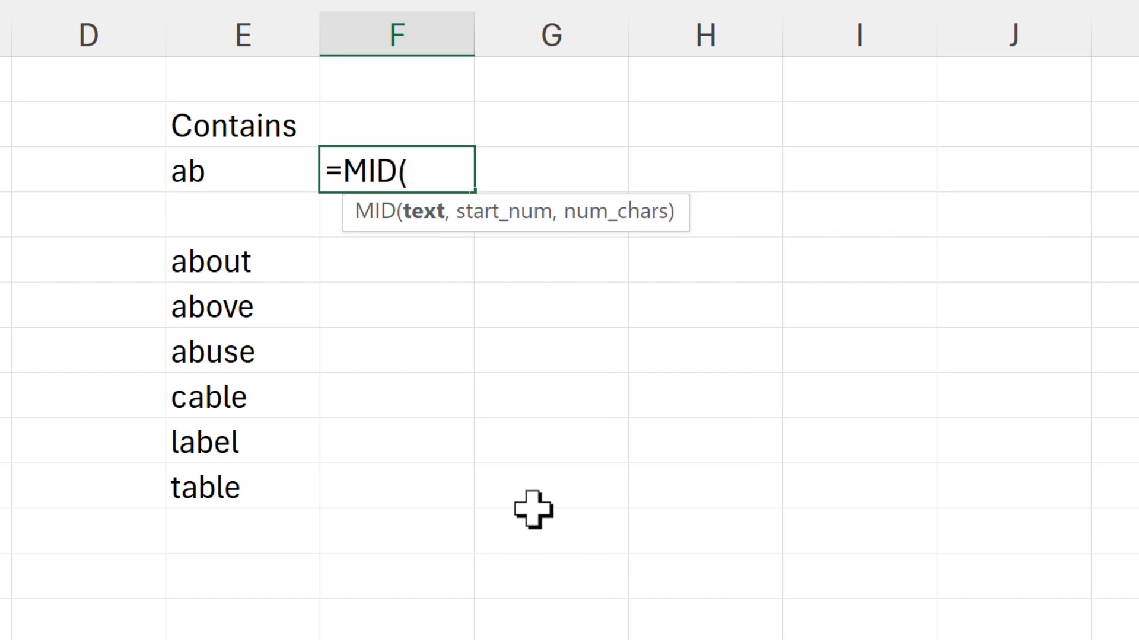
pyautogui.click(248, 159)
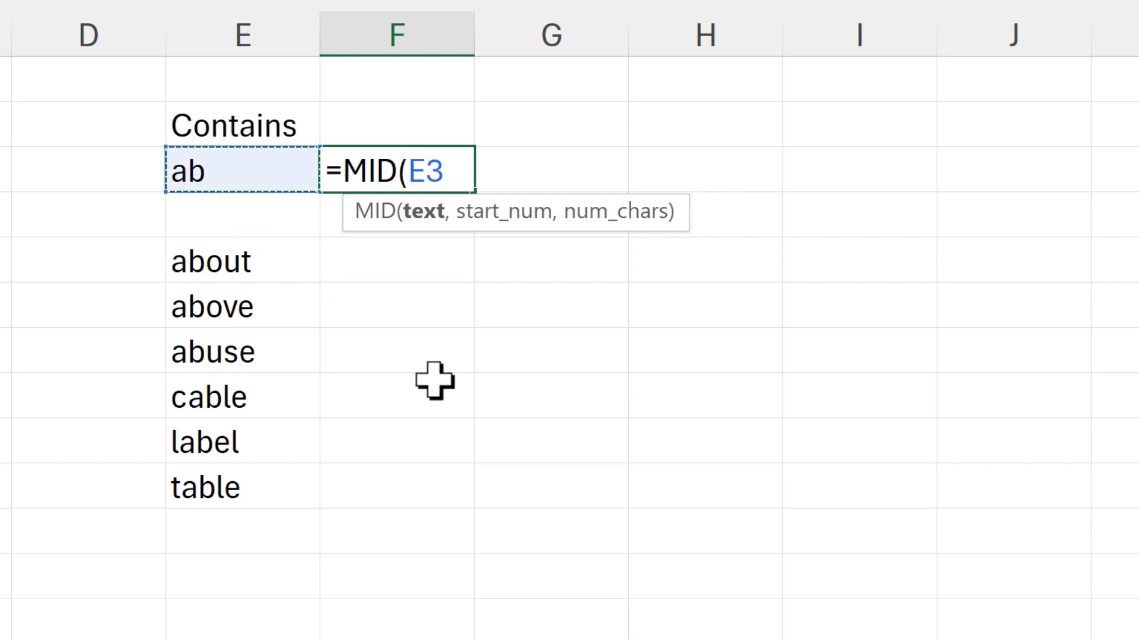
pyautogui.write(',')
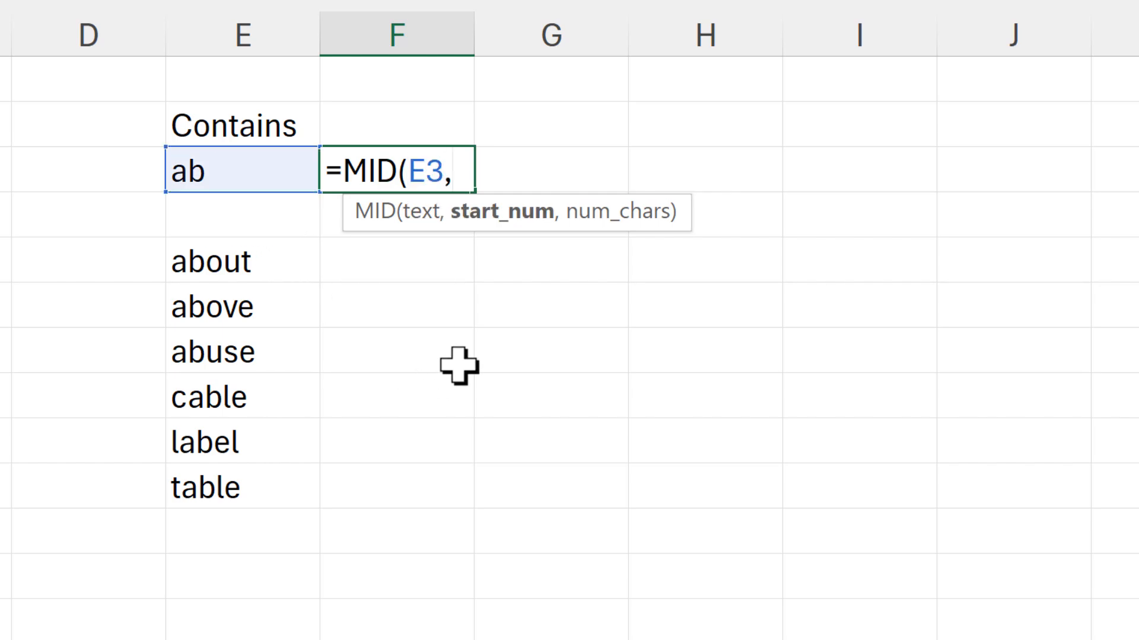
pyautogui.write('1,')
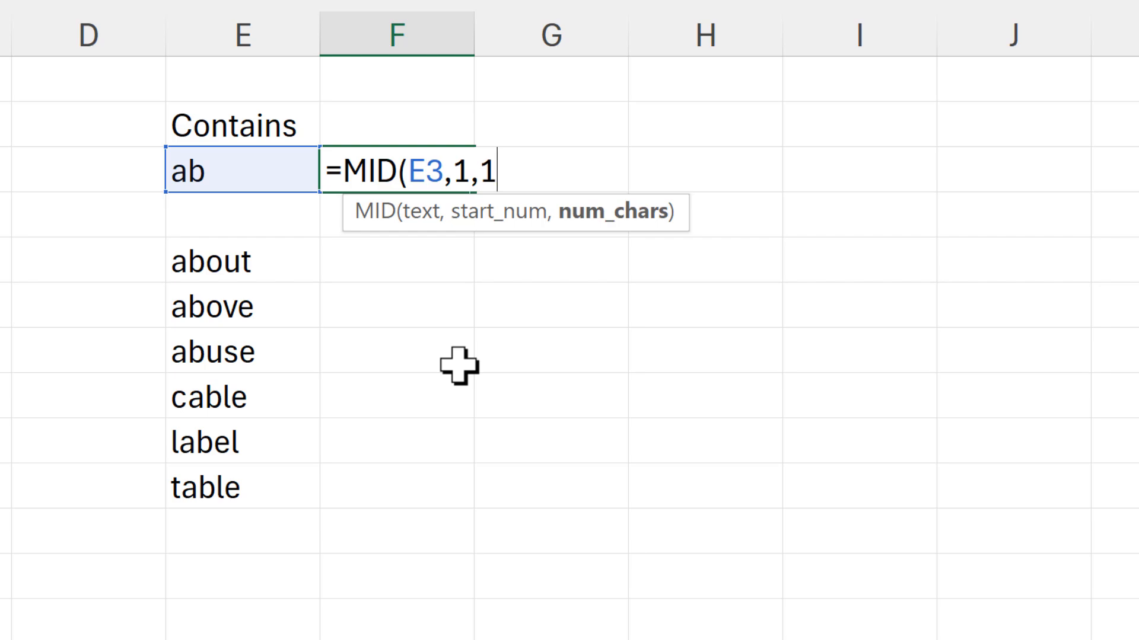
pyautogui.write('1)')
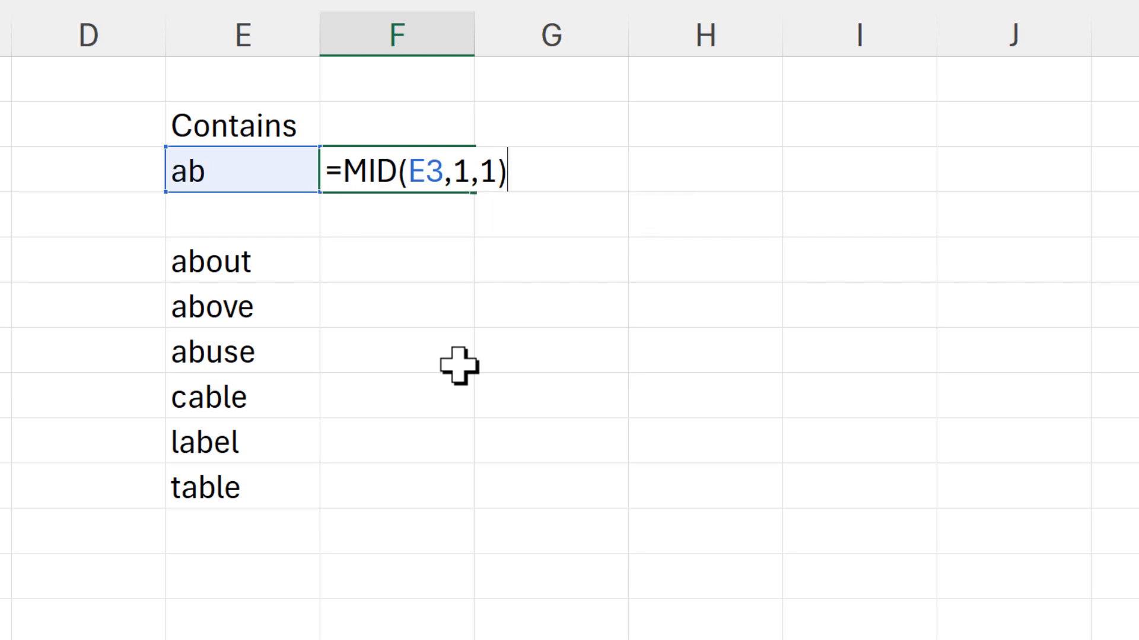
pyautogui.press('Return')
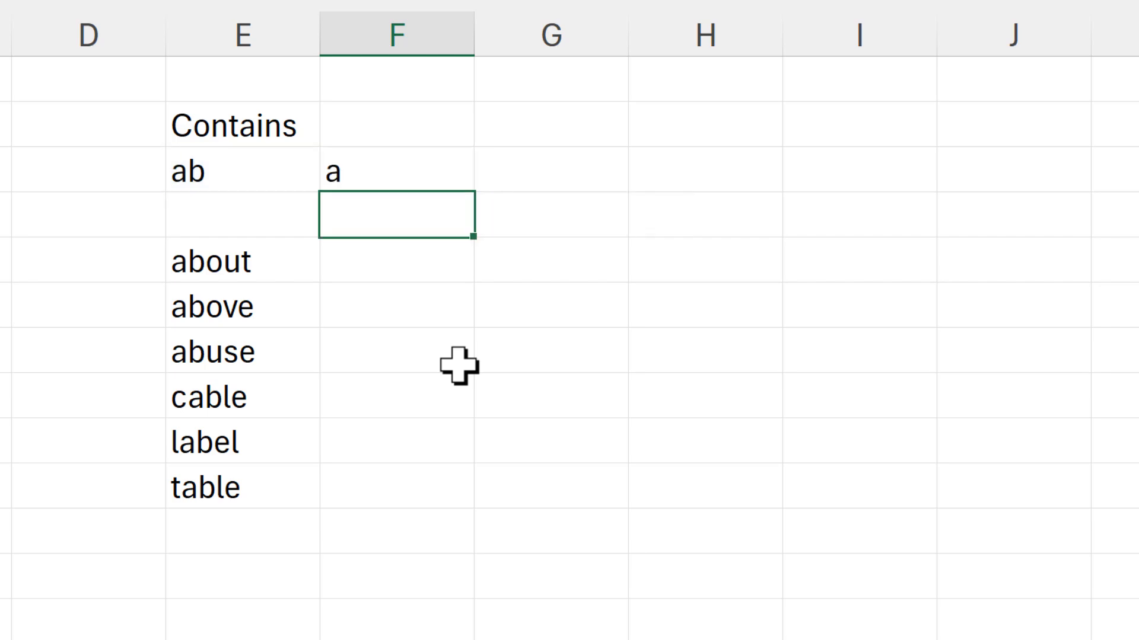
# Change the start number of the MID formula in F3 to 2 to extract the second letter.
pyautogui.click(379, 171)
pyautogui.press('F2')
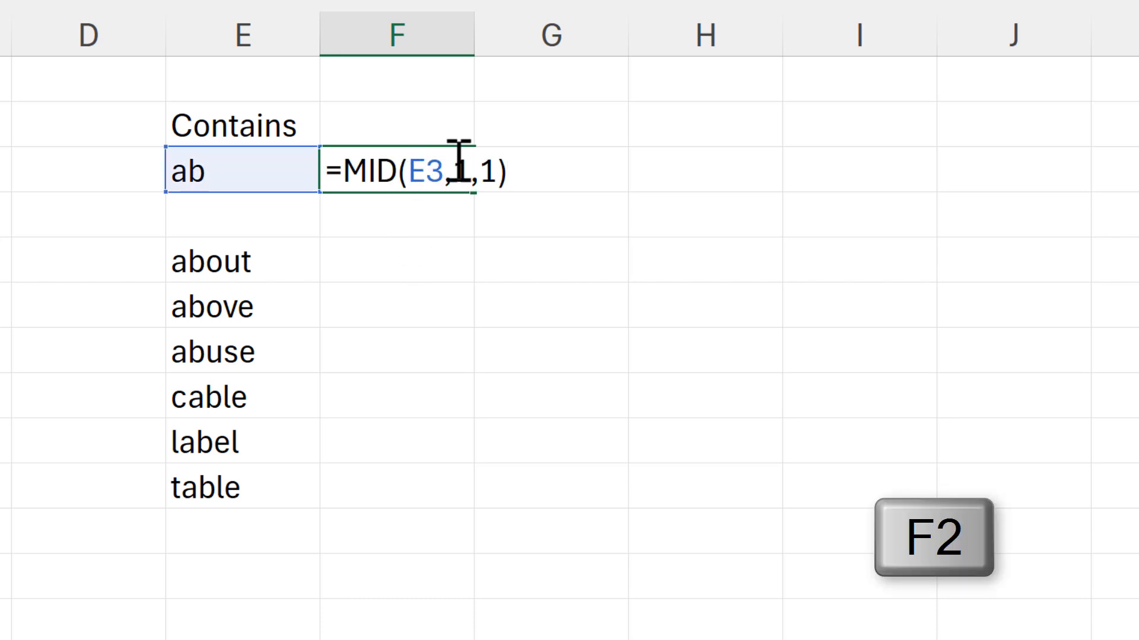
pyautogui.press('Delete')
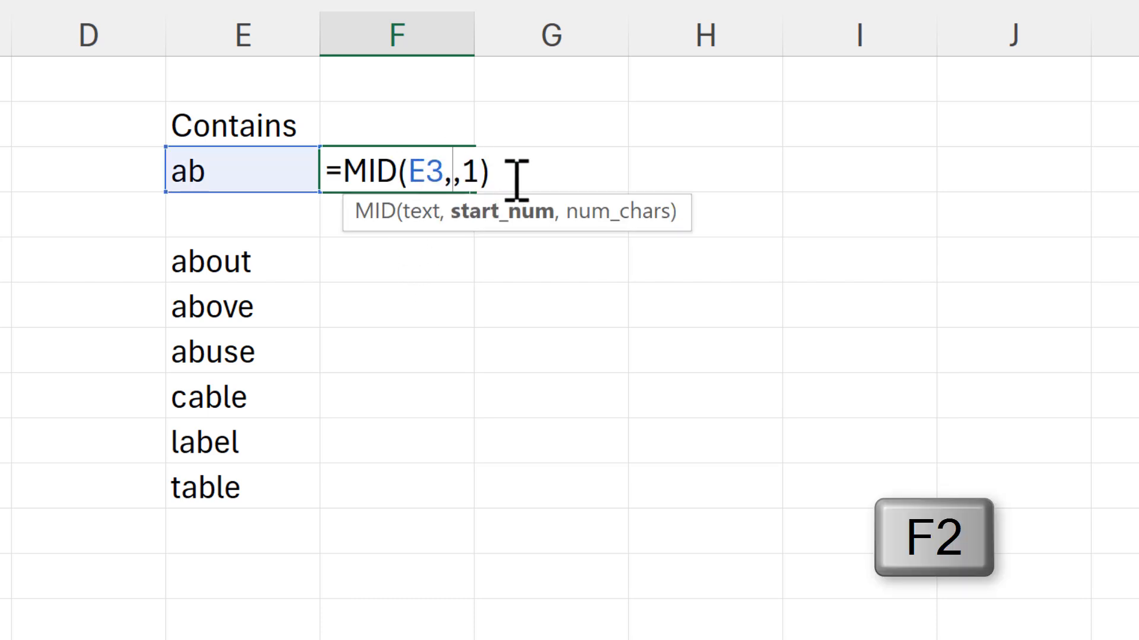
pyautogui.write('2')
pyautogui.press('Return')
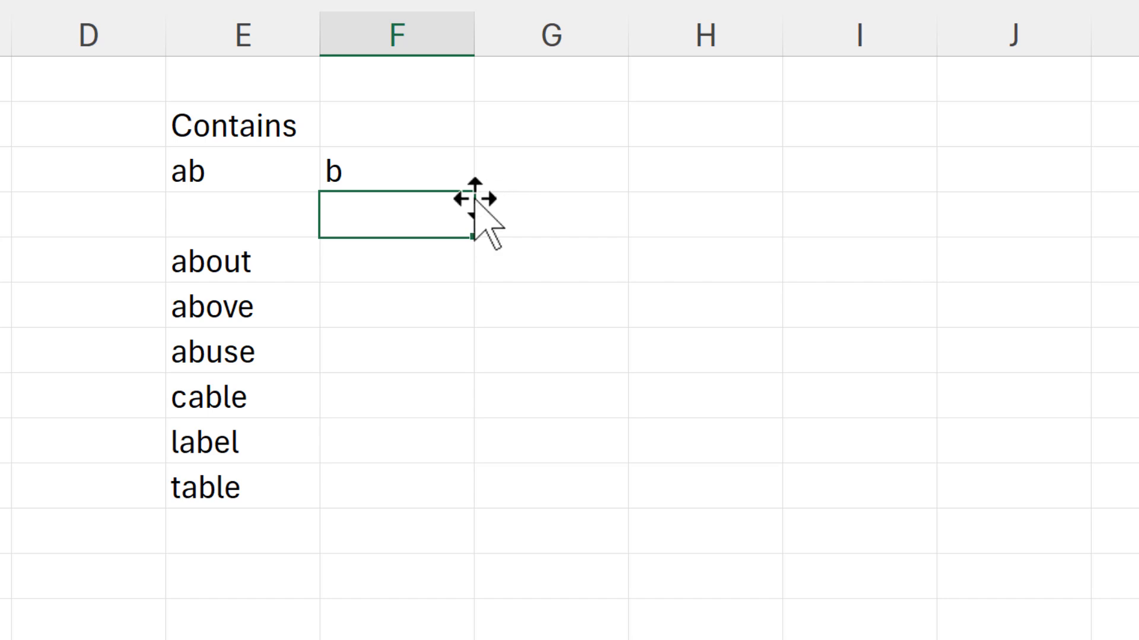
# Replace the start number of the MID formula in F3 with SEQUENCE(LEN(E3)) to split the search text into separate letters.
pyautogui.click(432, 165)
pyautogui.press('F2')
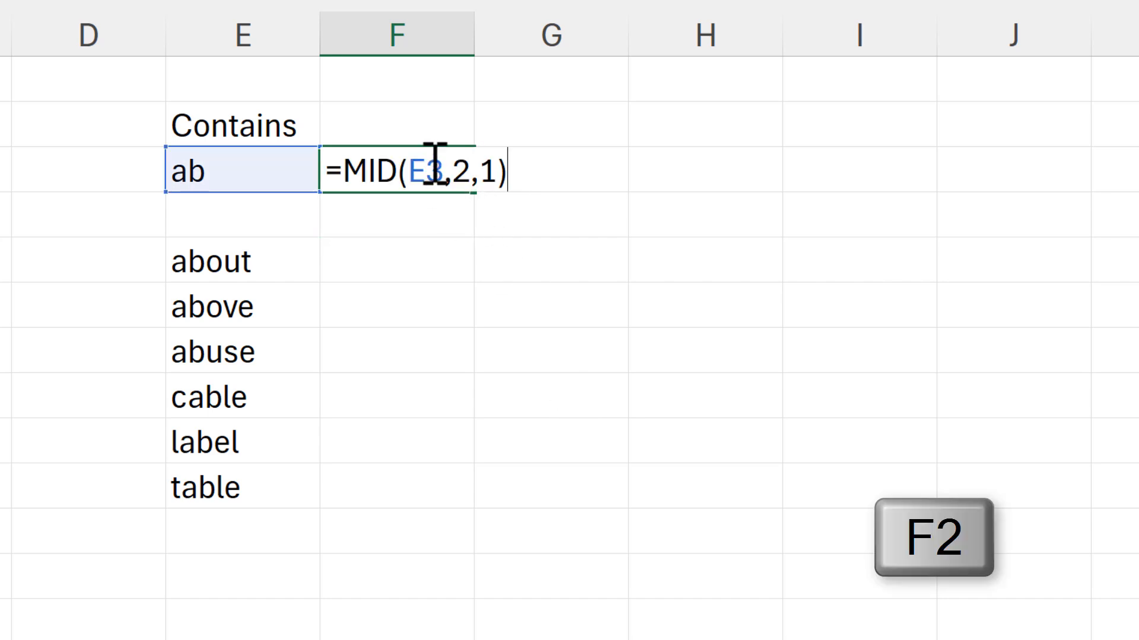
pyautogui.click(470, 166)
pyautogui.press('BackSpace')
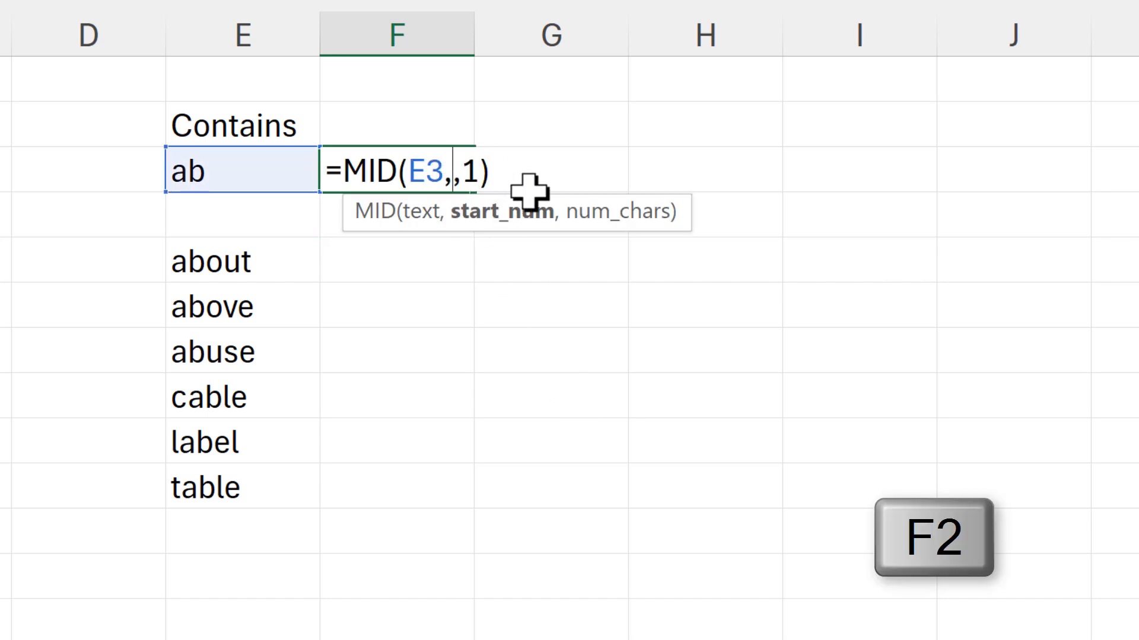
pyautogui.write('seq')
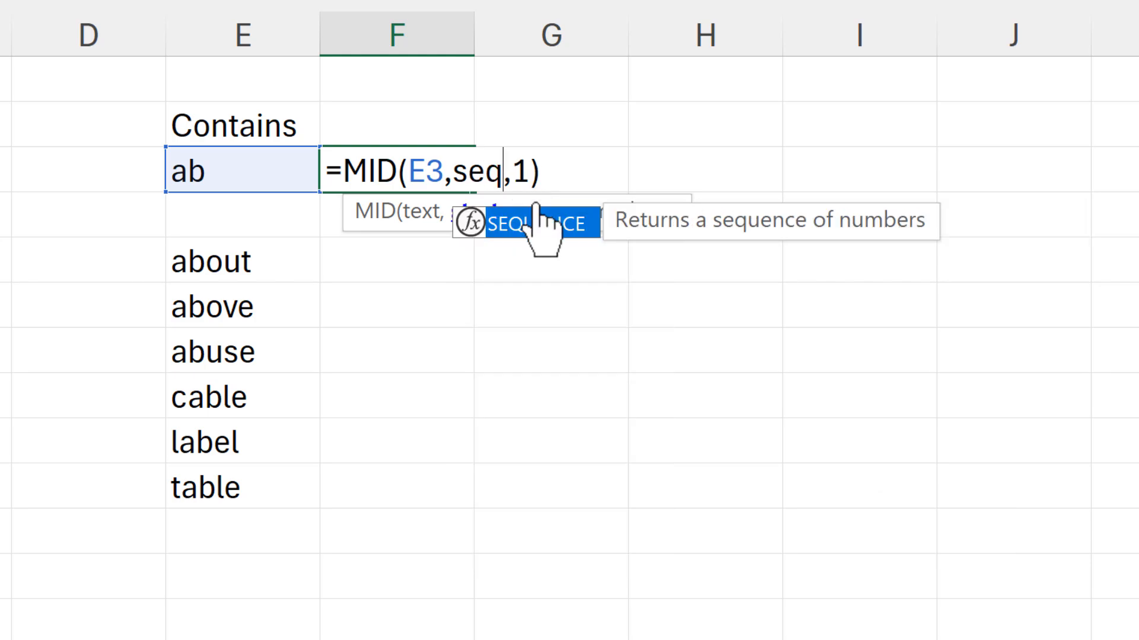
pyautogui.press('Tab')
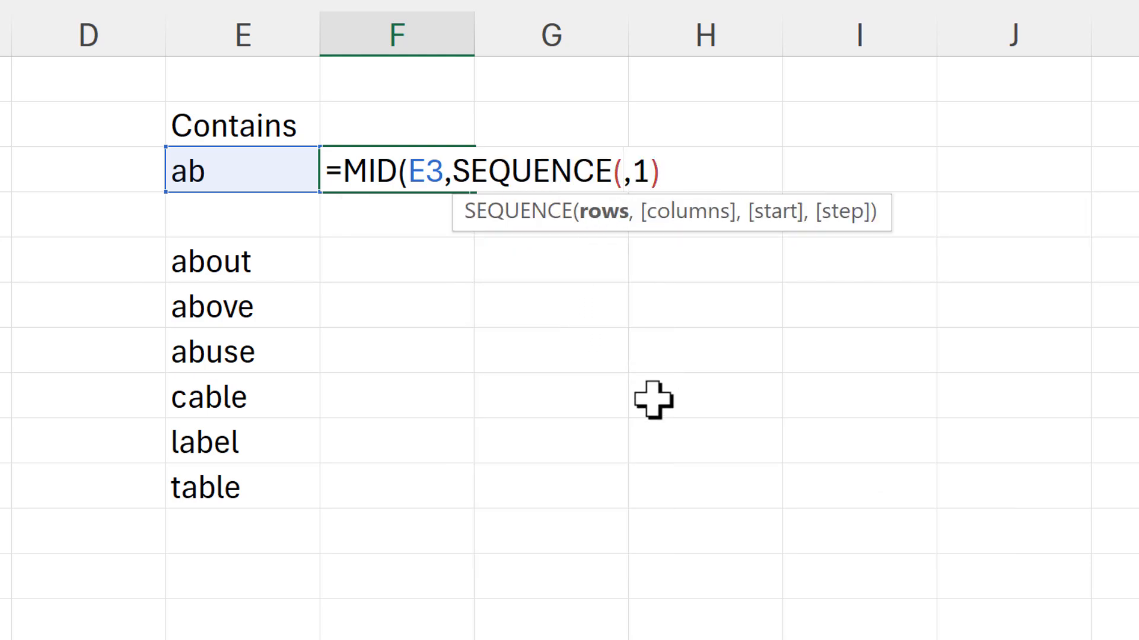
pyautogui.write('len')
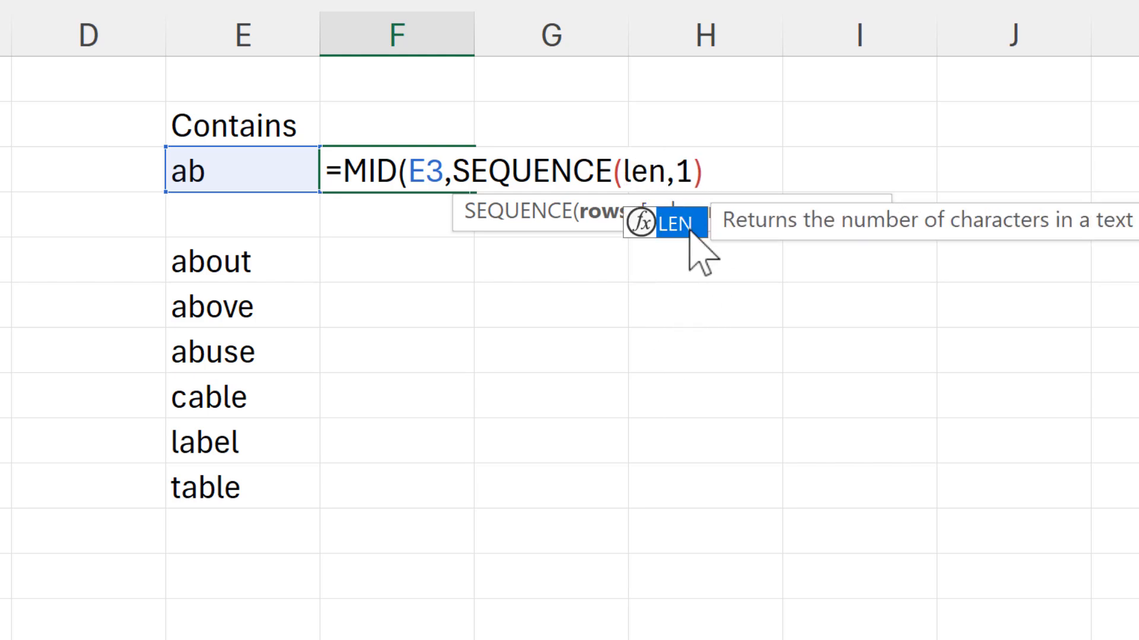
pyautogui.doubleClick(682, 225)
pyautogui.click(259, 164)
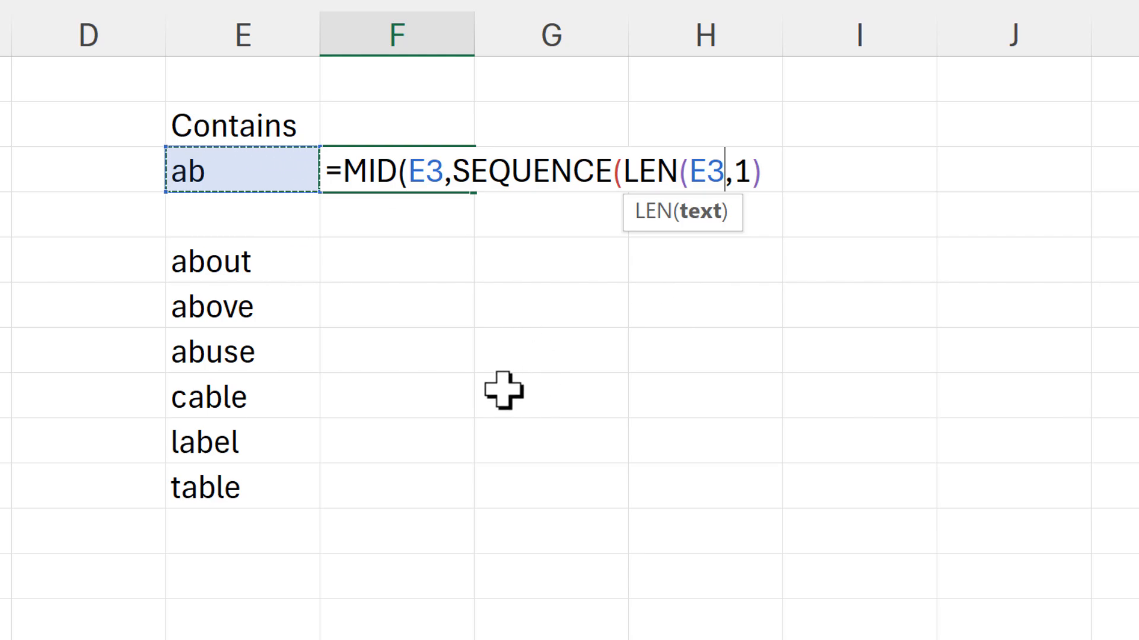
pyautogui.write(')')
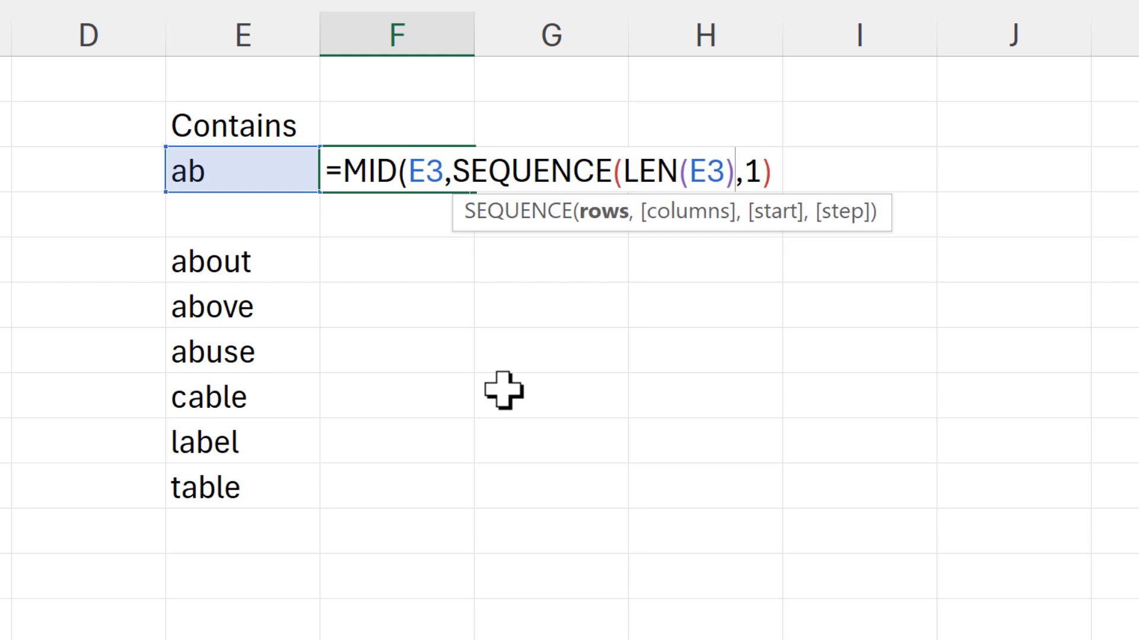
pyautogui.write(')')
pyautogui.press('Return')
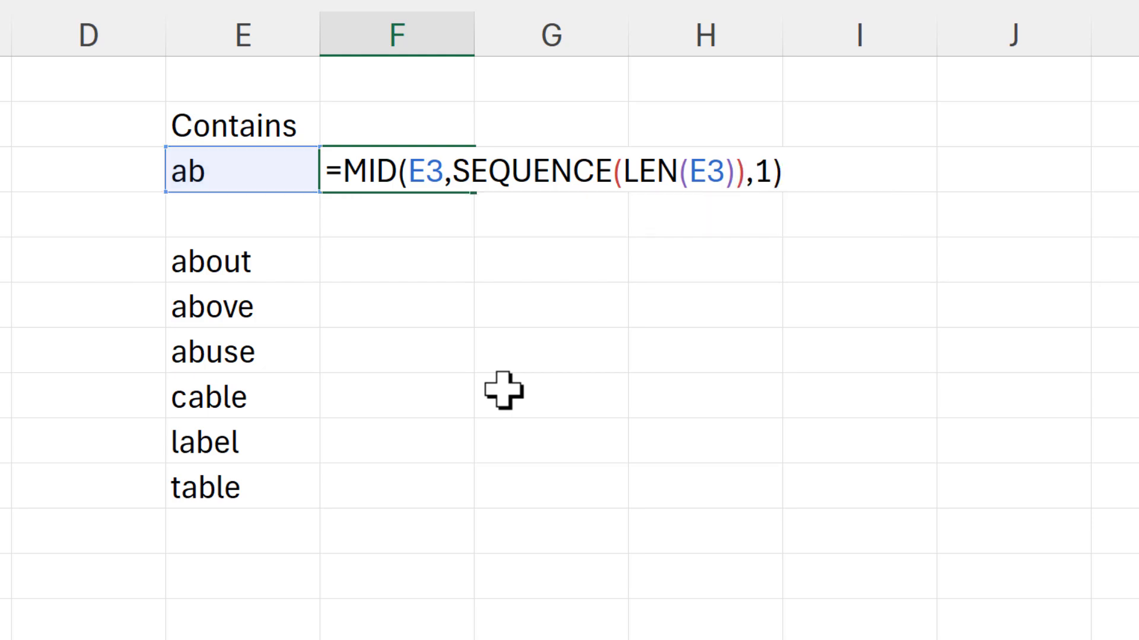
# Examine the LEN(E3) argument and the SEQUENCE(LEN(E3)) part of the formula in F3.
pyautogui.click(420, 172)
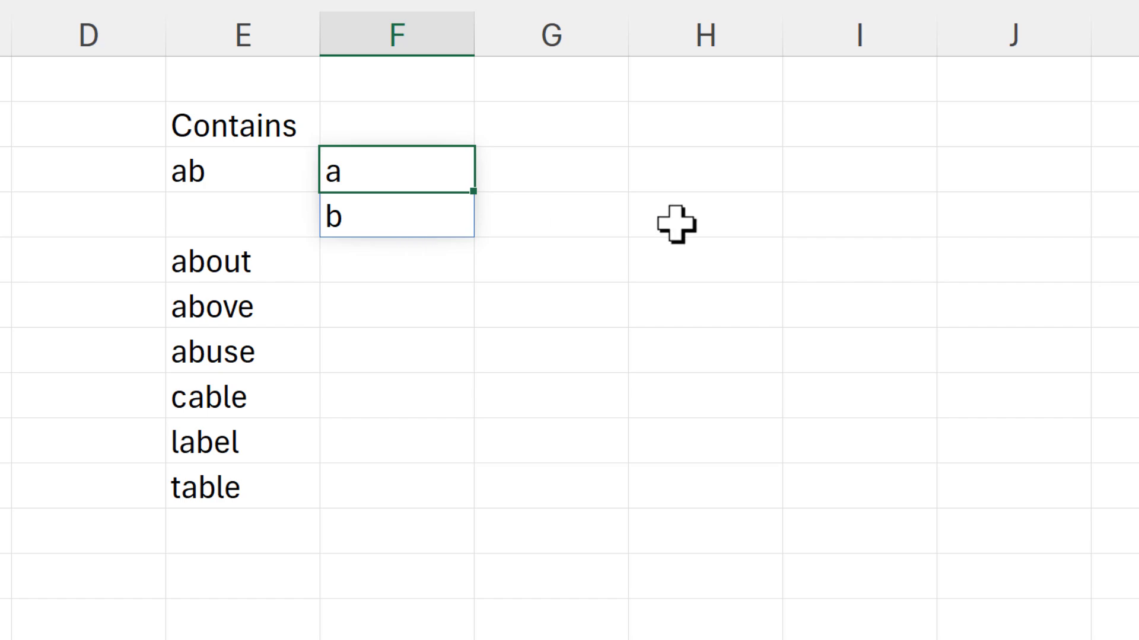
pyautogui.press('F2')
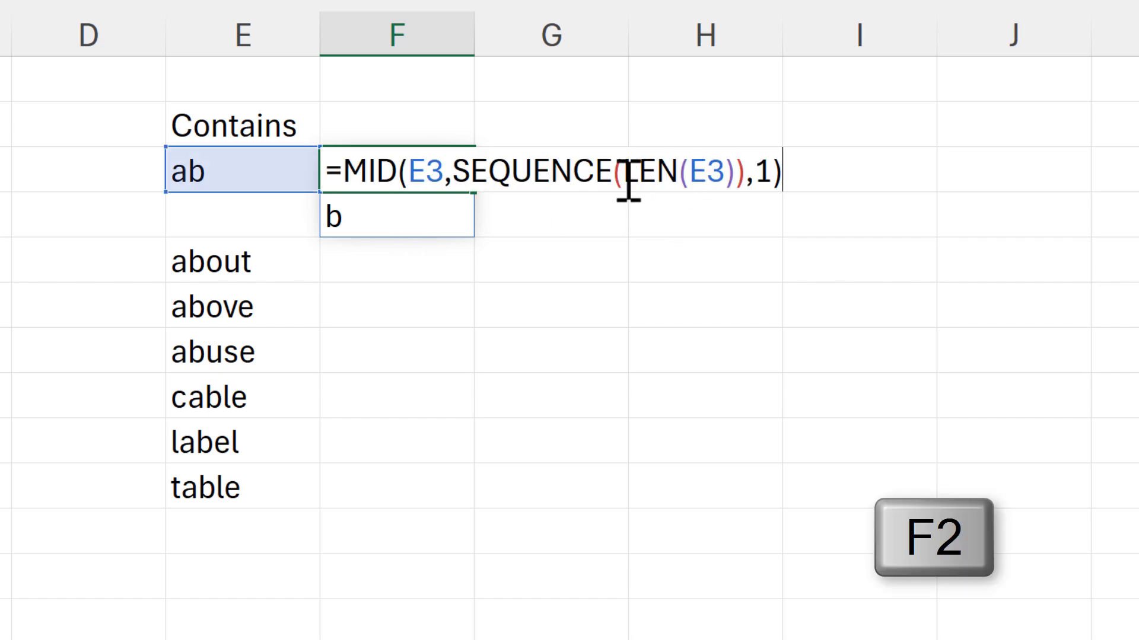
pyautogui.moveTo(624, 181); pyautogui.dragTo(736, 178)
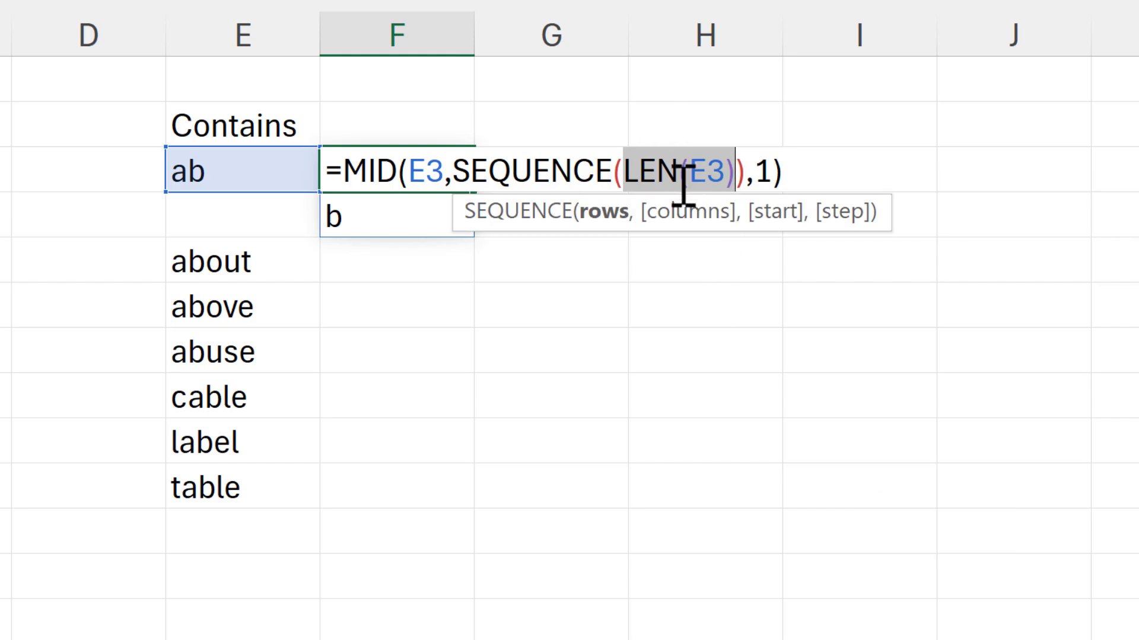
pyautogui.moveTo(461, 159); pyautogui.dragTo(744, 178)
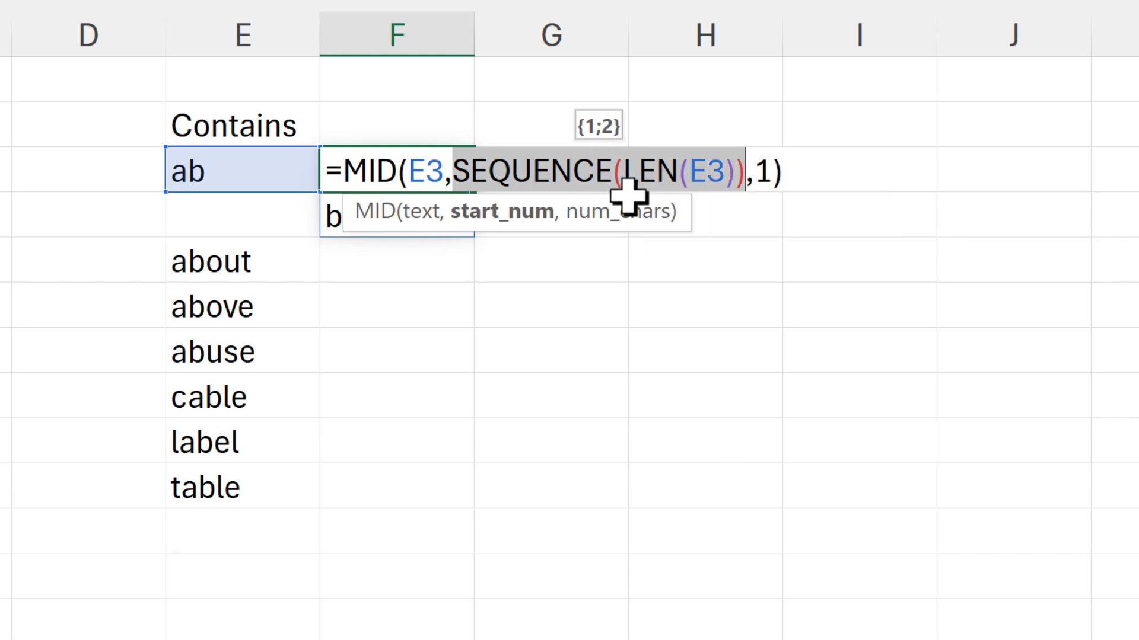
pyautogui.click(549, 186)
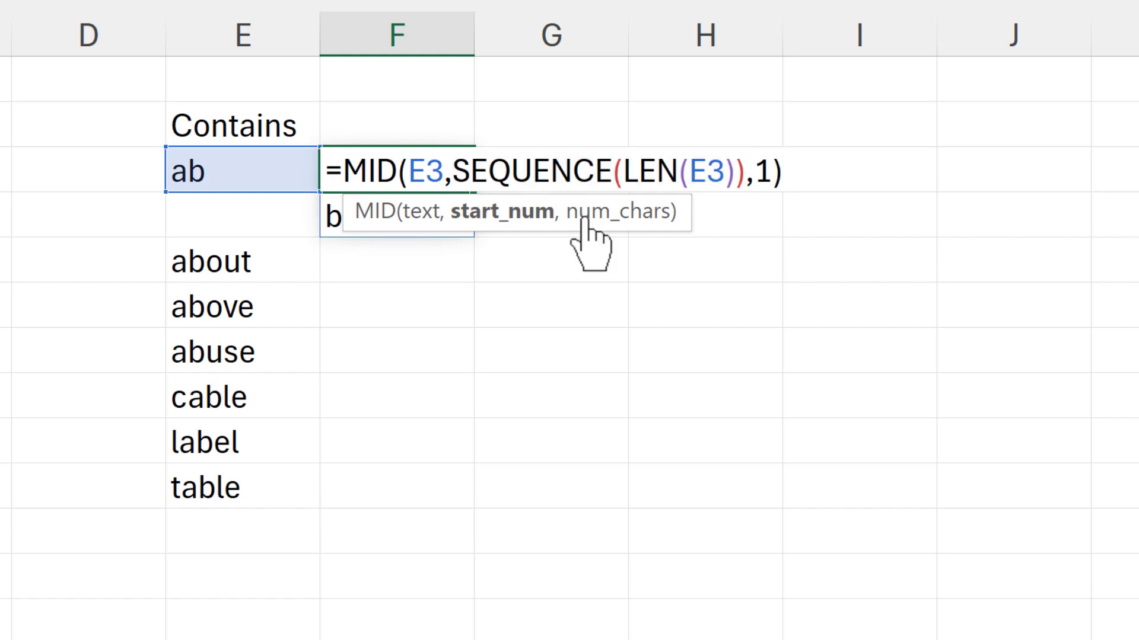
pyautogui.press('Return')
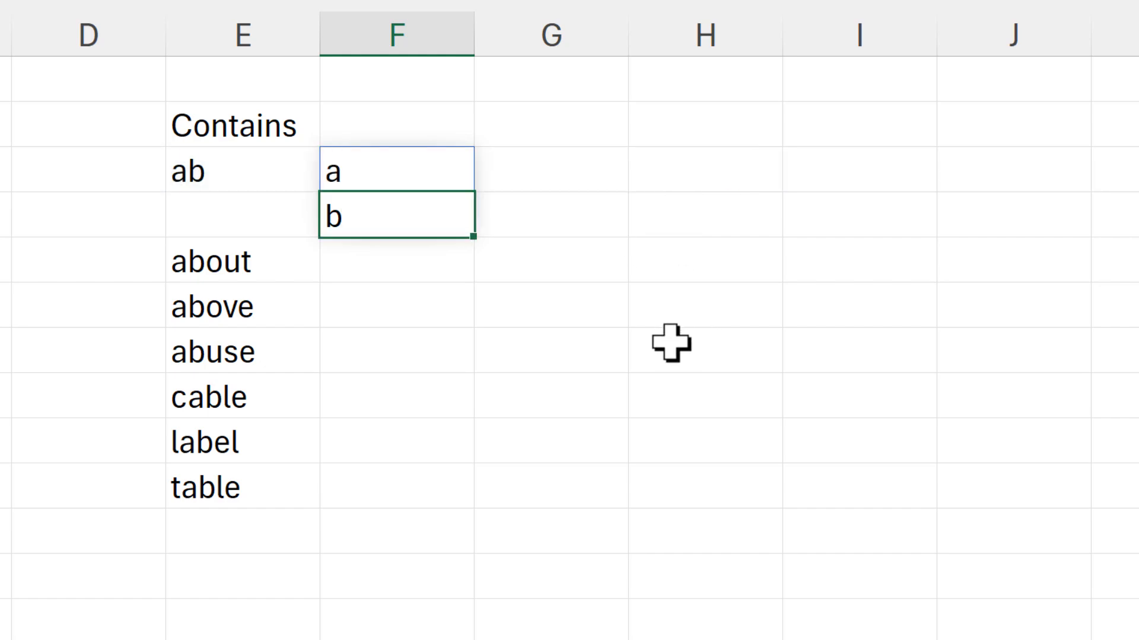
# Change the formula in F3 to =MID(E3,SEQUENCE(,LEN(E3)),1) so the letters spill across columns.
pyautogui.click(407, 178)
pyautogui.press('F2')
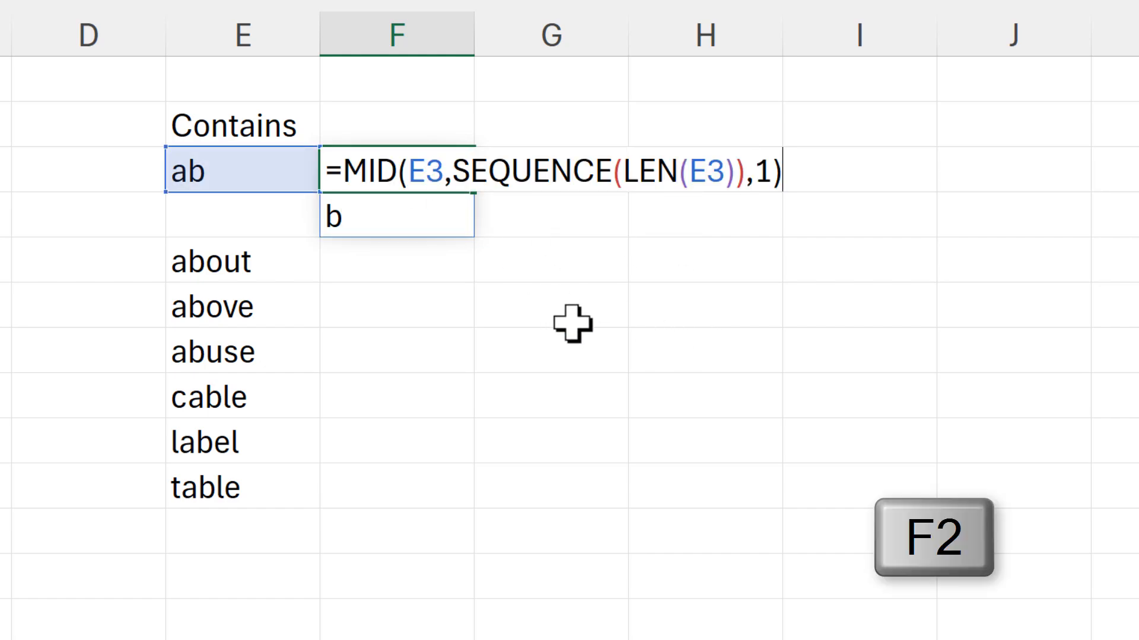
pyautogui.click(620, 177)
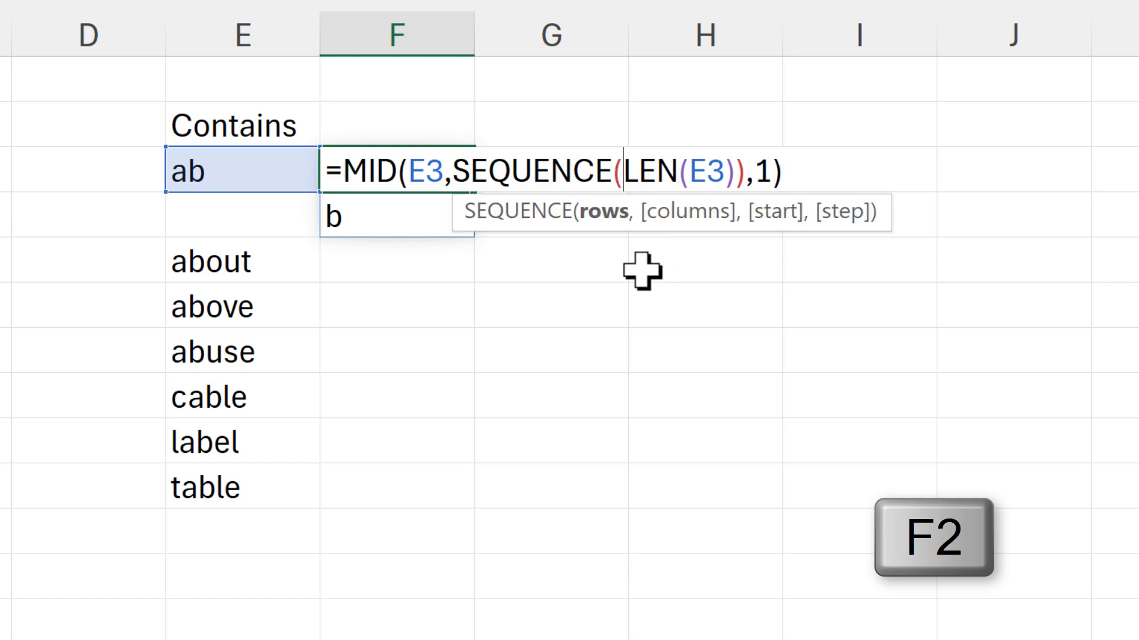
pyautogui.write(',')
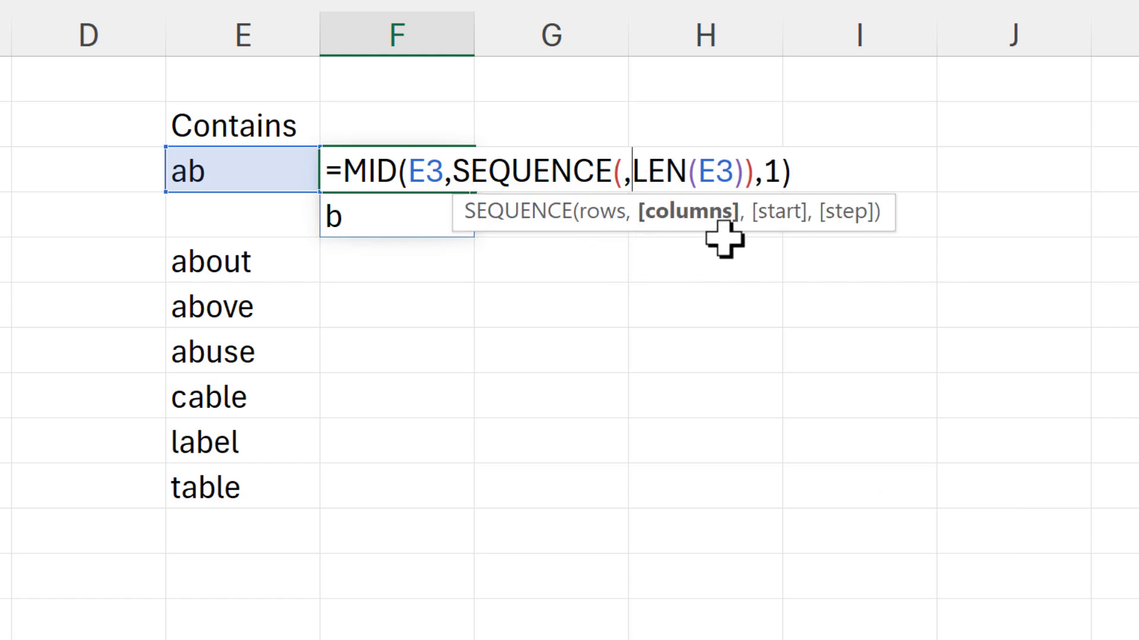
pyautogui.press('Return')
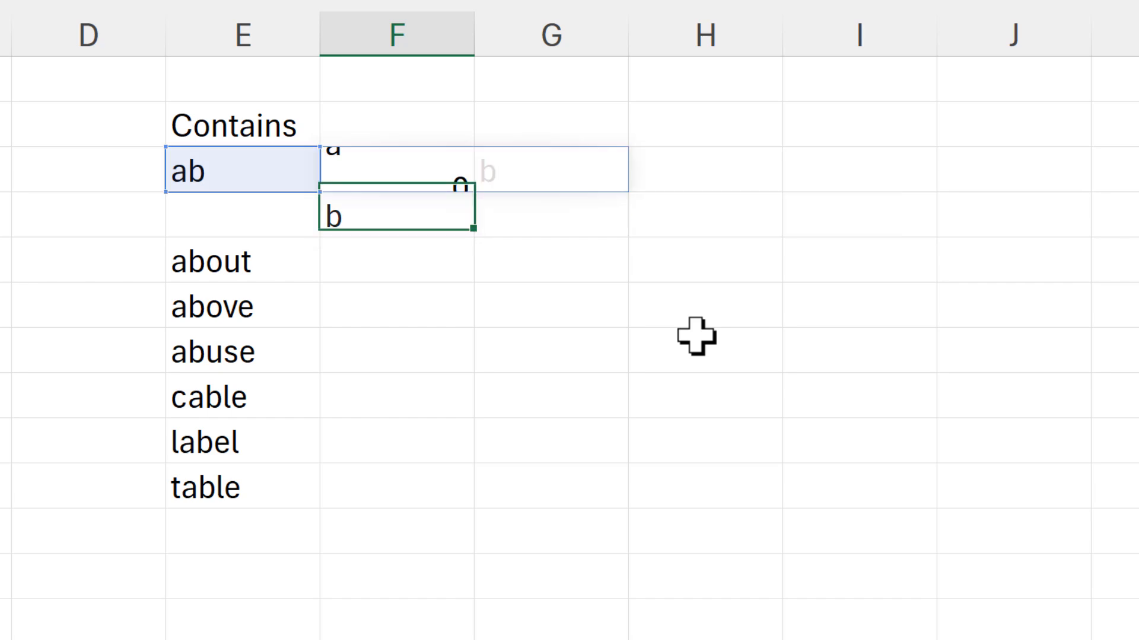
pyautogui.click(413, 161)
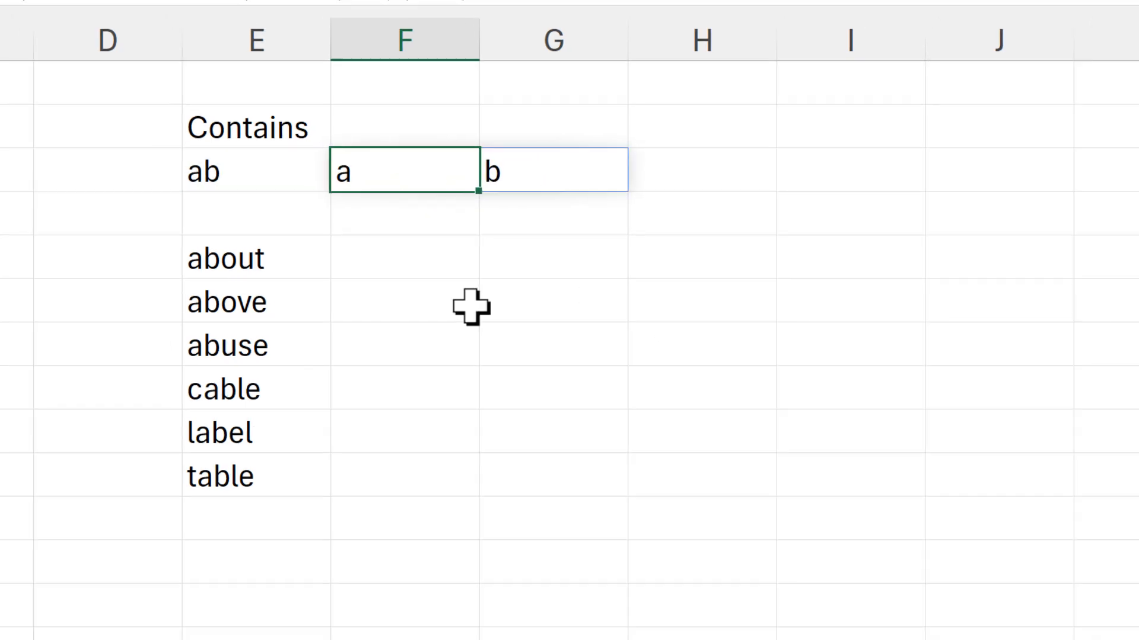
# Insert a blank column before column C, between the SEARCH results and the TRUE/FALSE results.
pyautogui.click(261, 102)
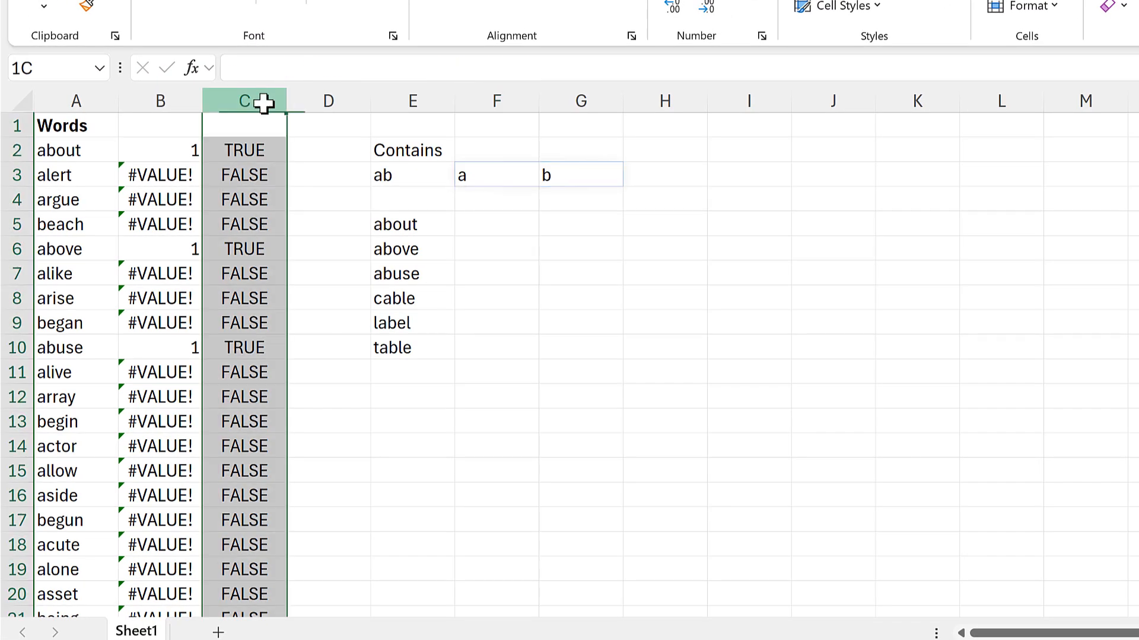
pyautogui.rightClick(269, 111)
pyautogui.click(333, 307)
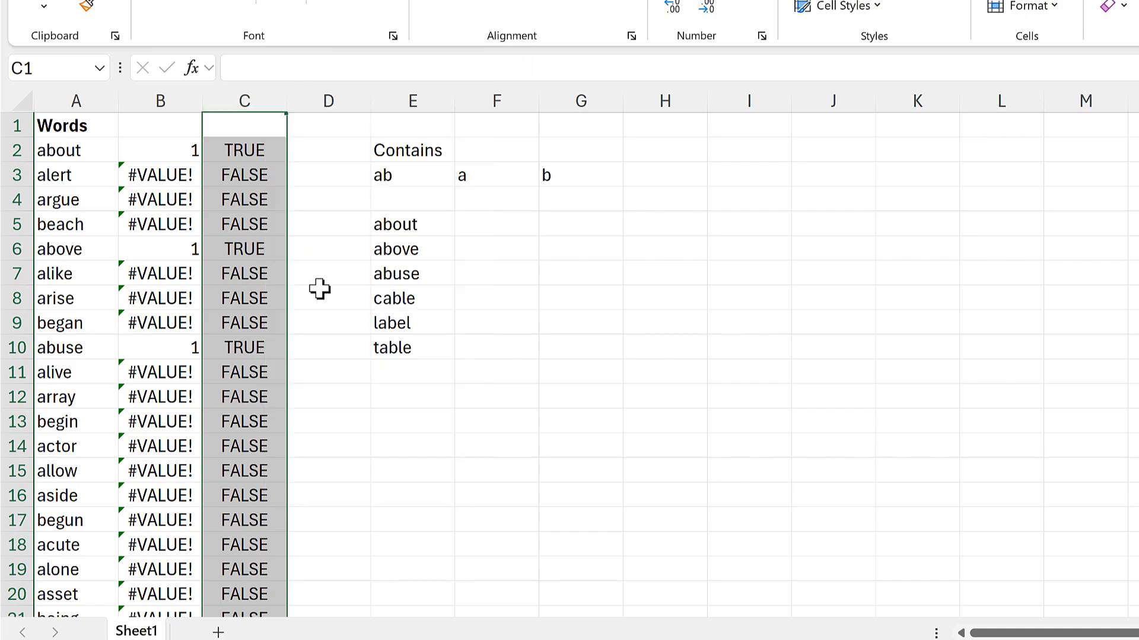
# Change the find text of the SEARCH formula in B2 to the spilled letters G3#.
pyautogui.click(160, 150)
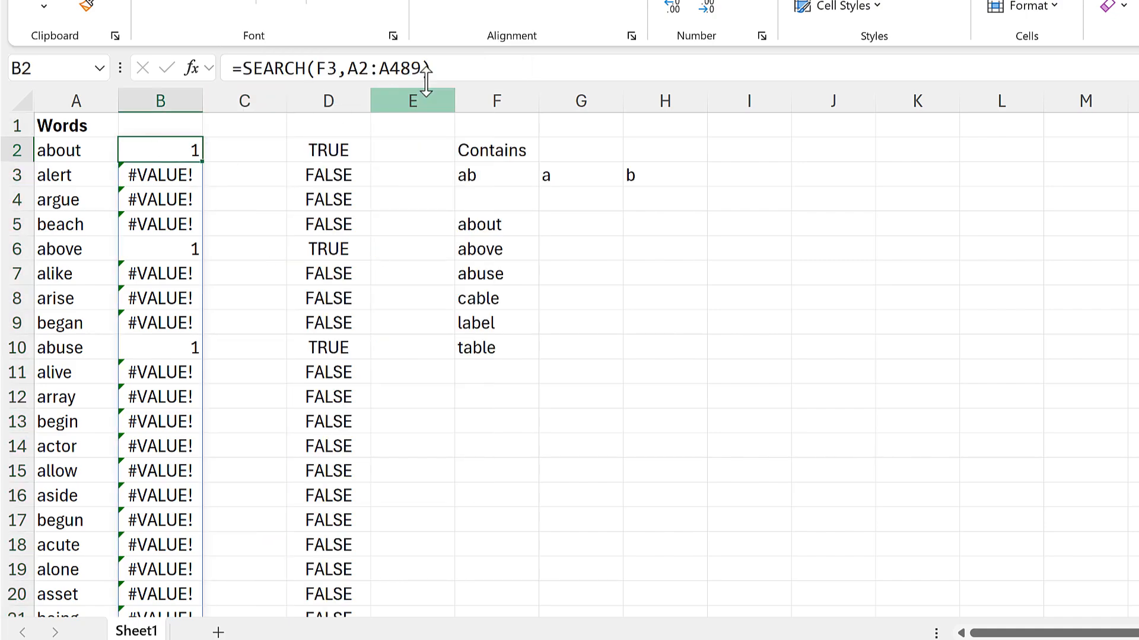
pyautogui.click(343, 66)
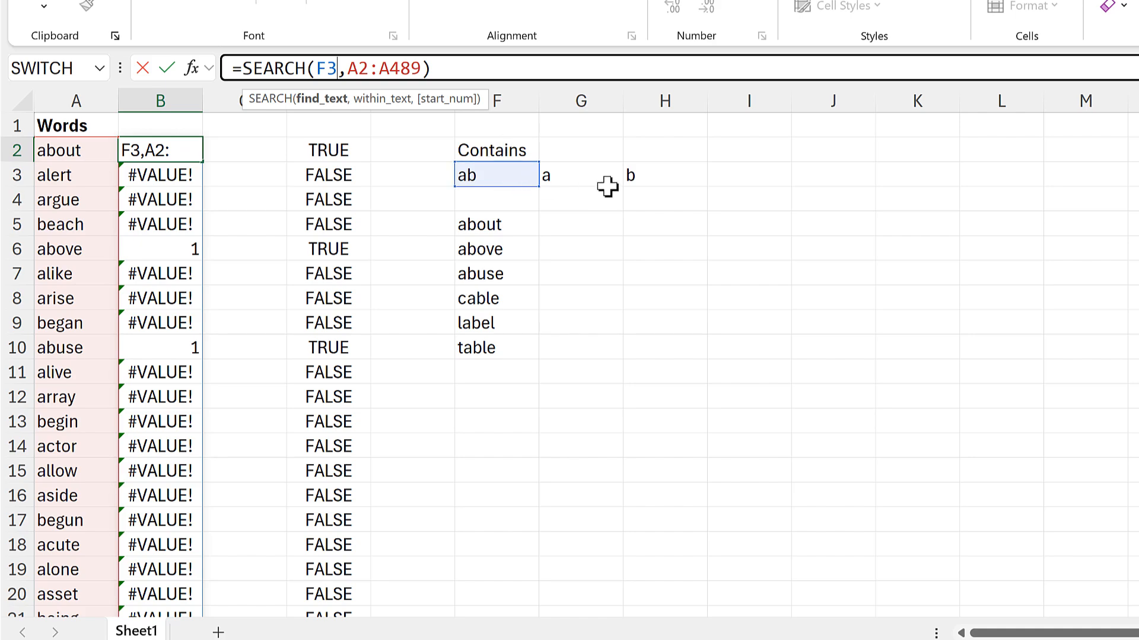
pyautogui.press('BackSpace')
pyautogui.press('BackSpace')
pyautogui.moveTo(560, 178); pyautogui.dragTo(636, 173)
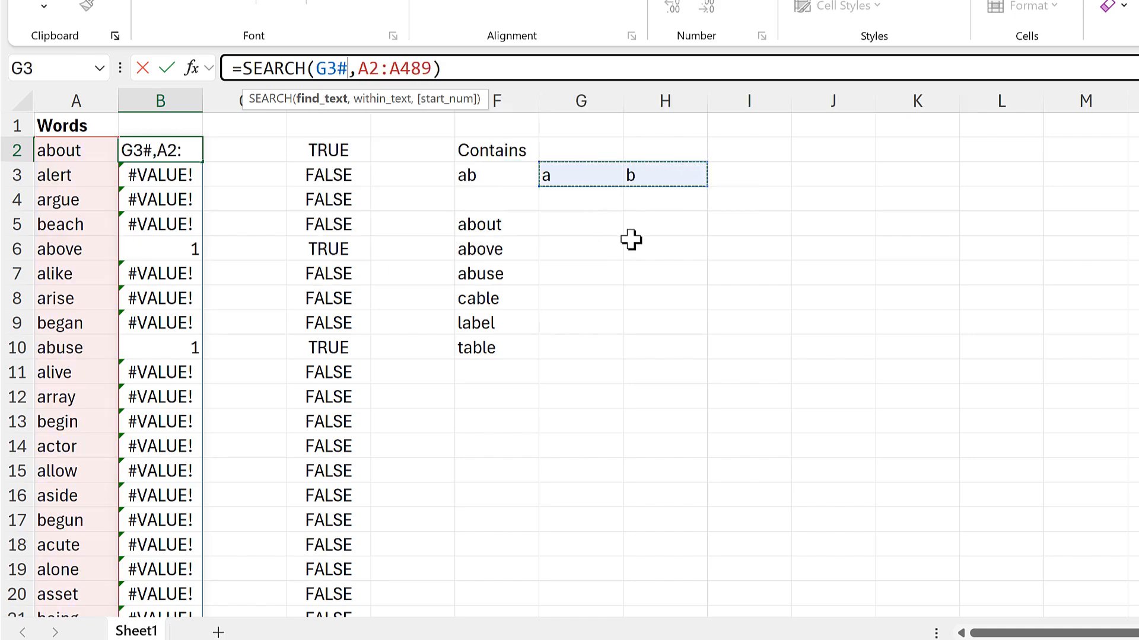
pyautogui.press('Return')
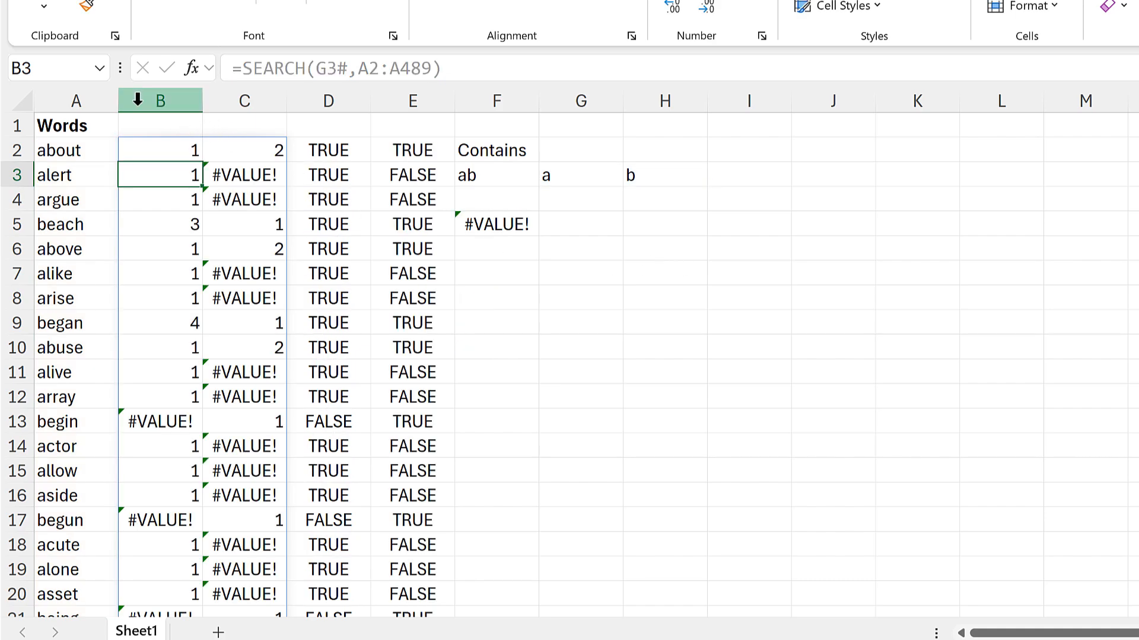
# Review the SEARCH results in columns B and C, and clear the contents of columns D and E.
pyautogui.click(162, 83)
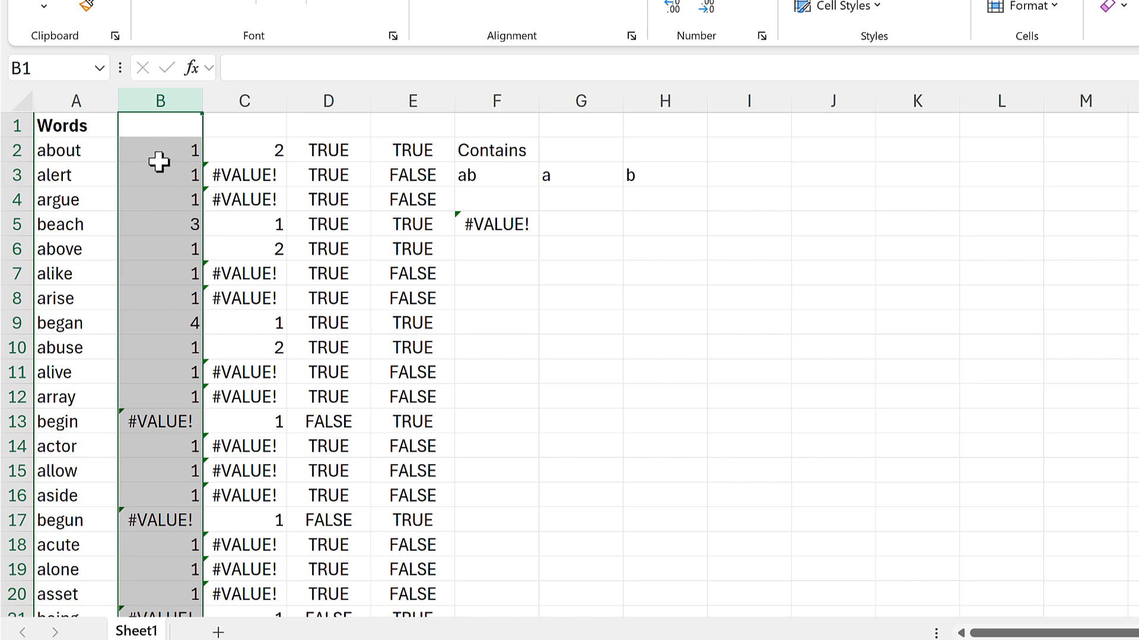
pyautogui.click(251, 97)
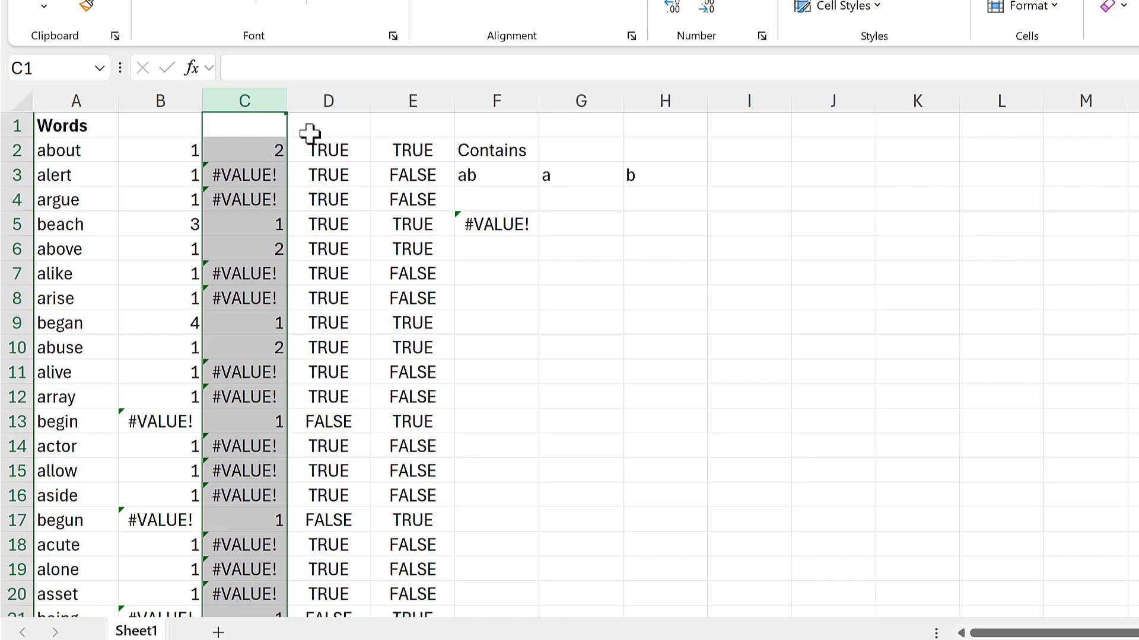
pyautogui.moveTo(328, 98); pyautogui.dragTo(393, 137)
pyautogui.press('Delete')
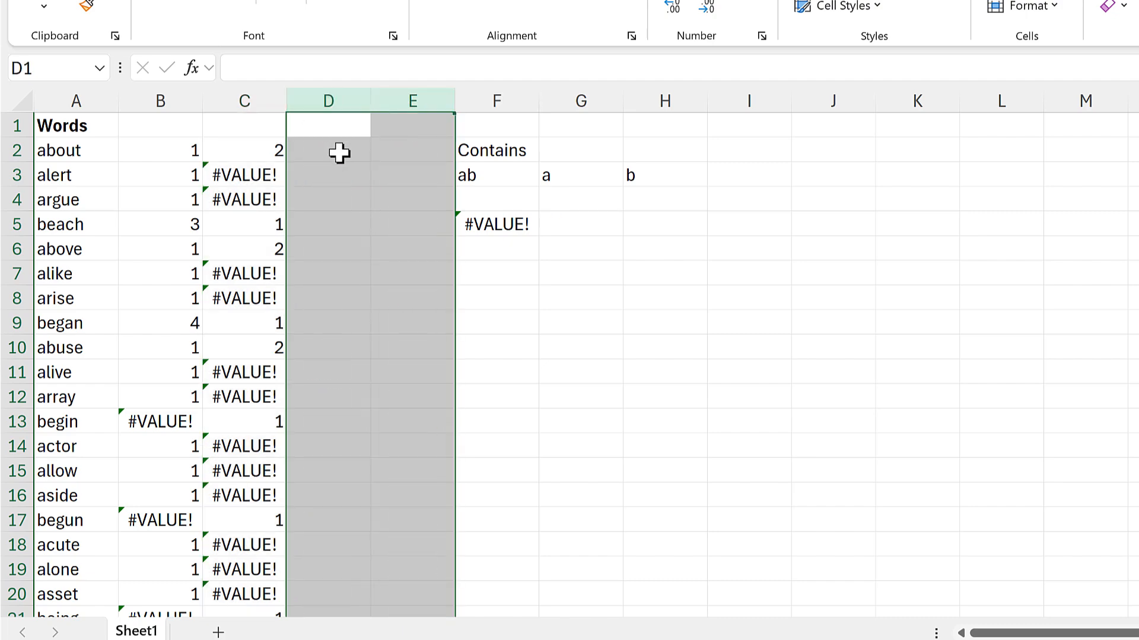
# Enter =SUM(B2:C2) in D2 and fill it down alongside the whole word list.
pyautogui.click(184, 145)
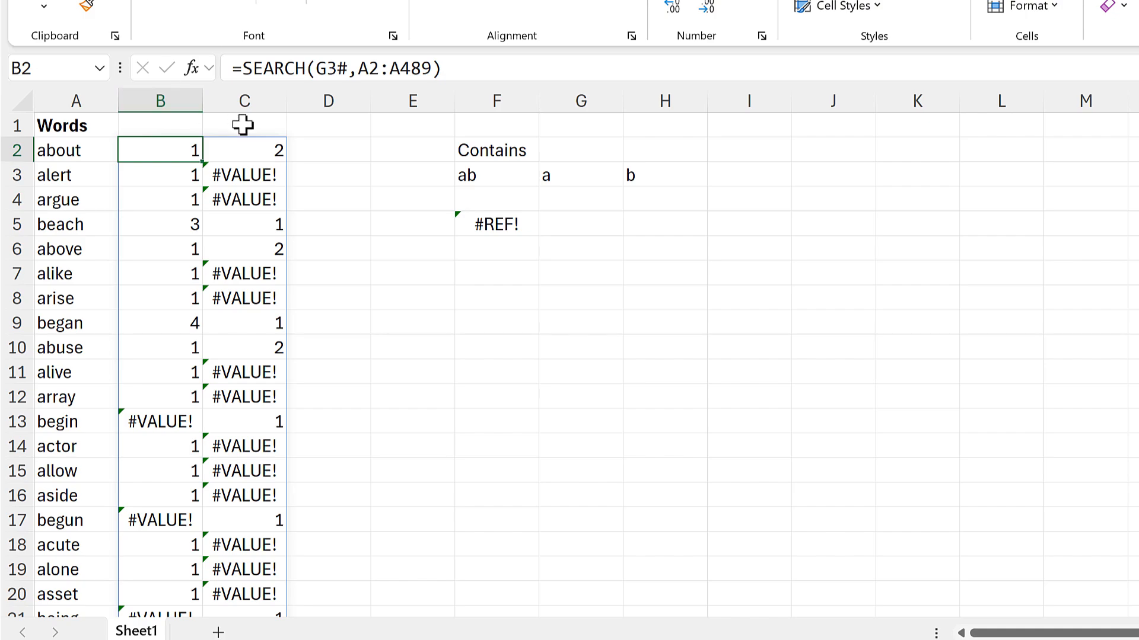
pyautogui.click(346, 151)
pyautogui.write('=sum')
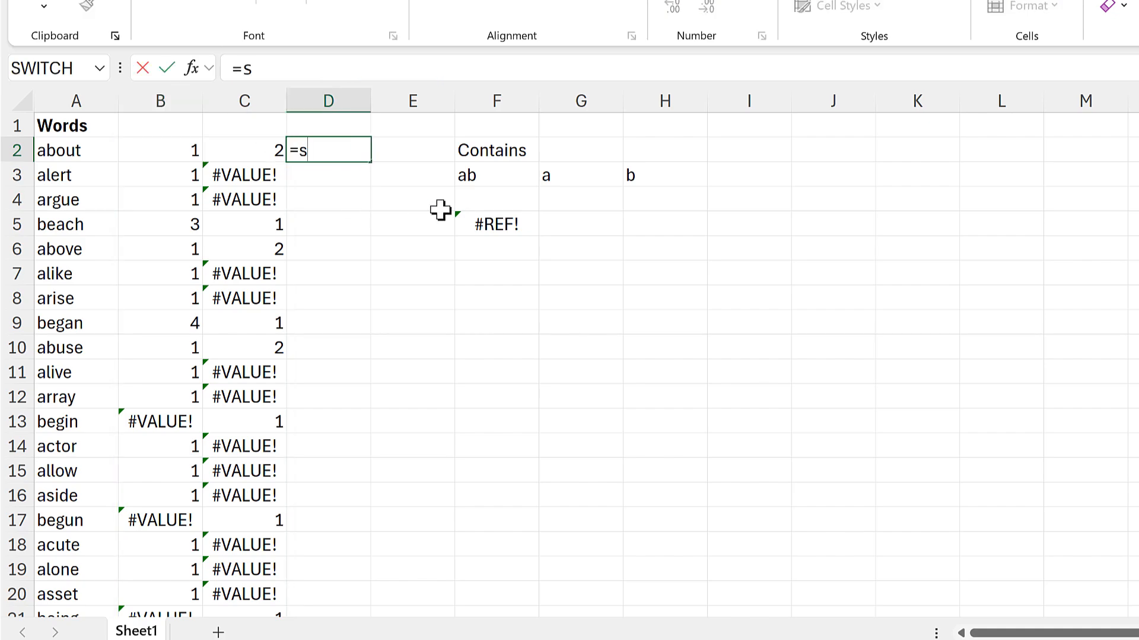
pyautogui.press('Tab')
pyautogui.moveTo(153, 146); pyautogui.dragTo(233, 147)
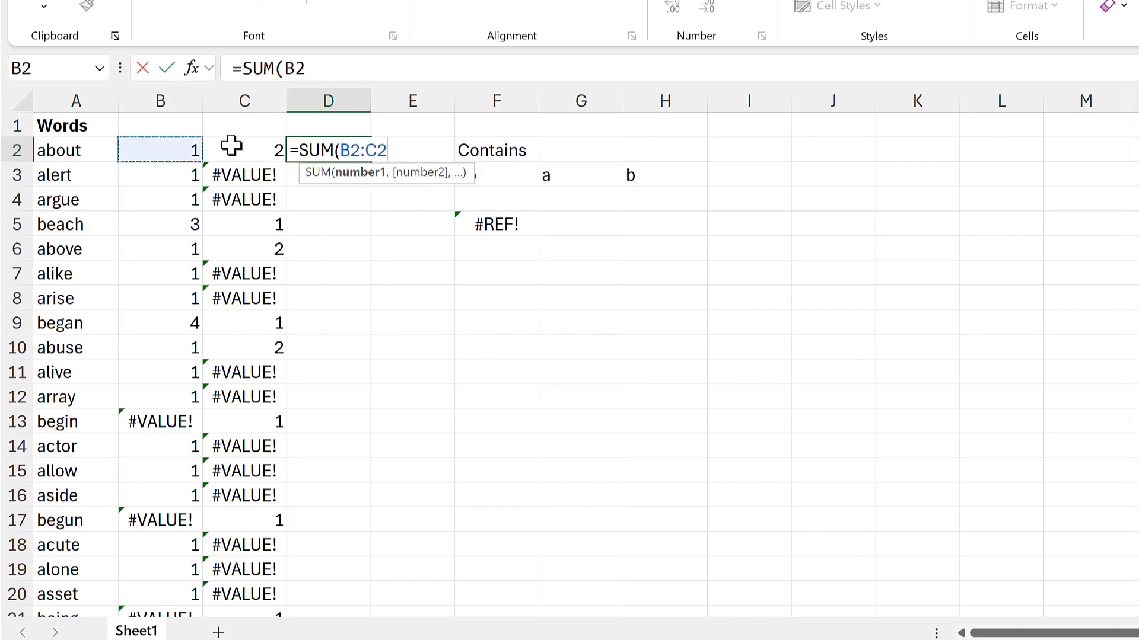
pyautogui.press('Return')
pyautogui.click(357, 148)
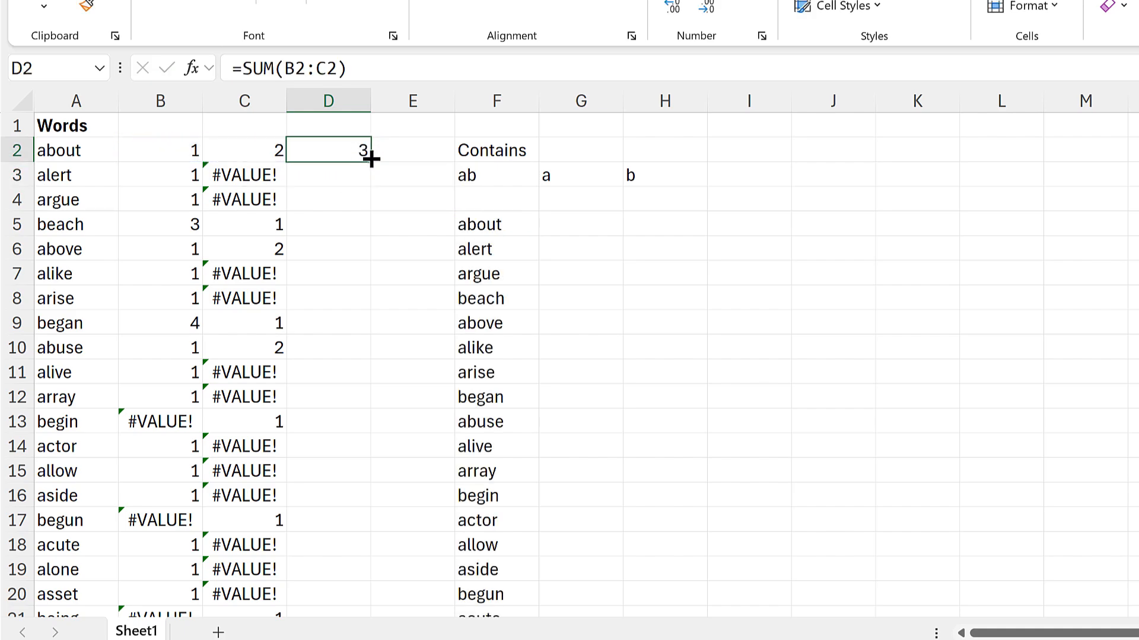
pyautogui.doubleClick(371, 159)
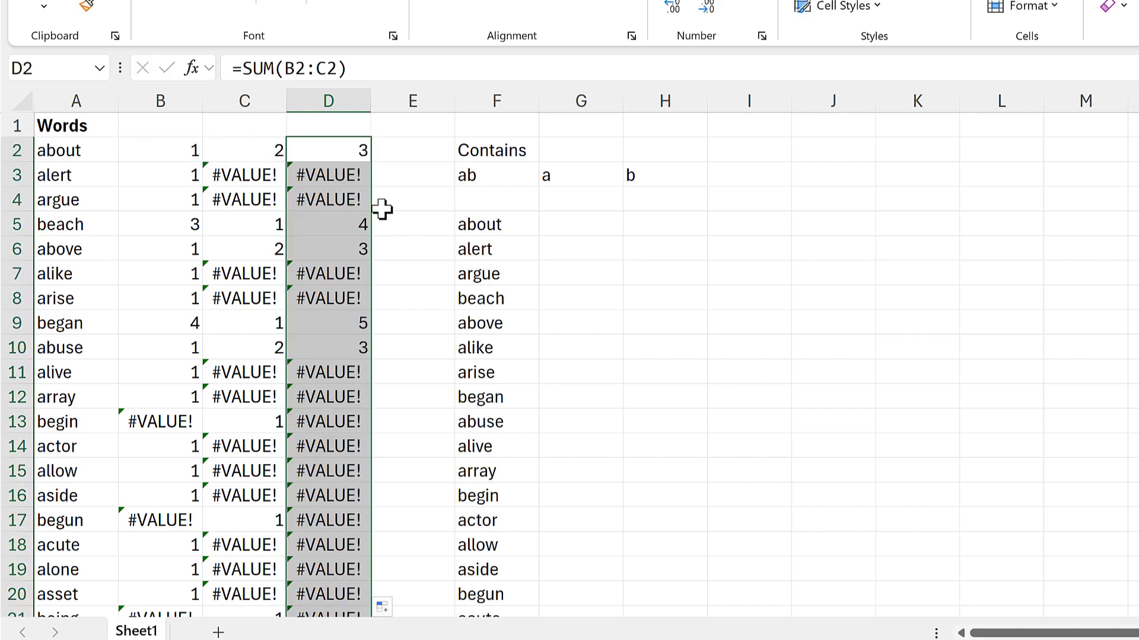
# Compare the SEARCH results in B2 and C2 with their sum in D2.
pyautogui.click(165, 155)
pyautogui.click(245, 143)
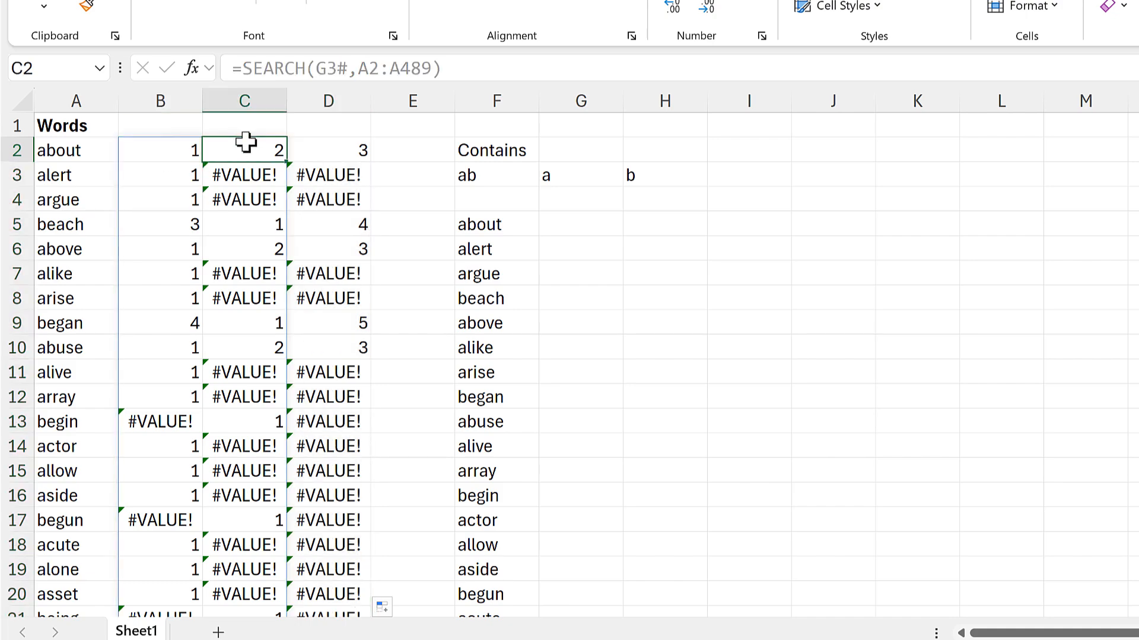
pyautogui.click(177, 155)
pyautogui.click(237, 148)
pyautogui.click(332, 152)
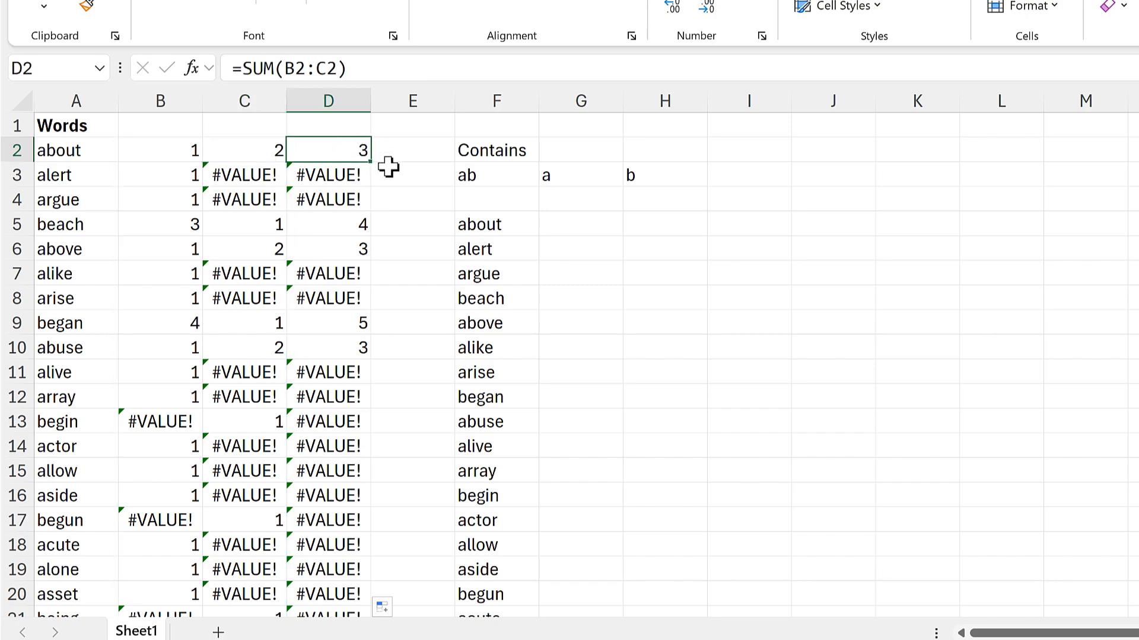
# Compare the SEARCH results in B3 and C3 with their sum in D3.
pyautogui.click(183, 175)
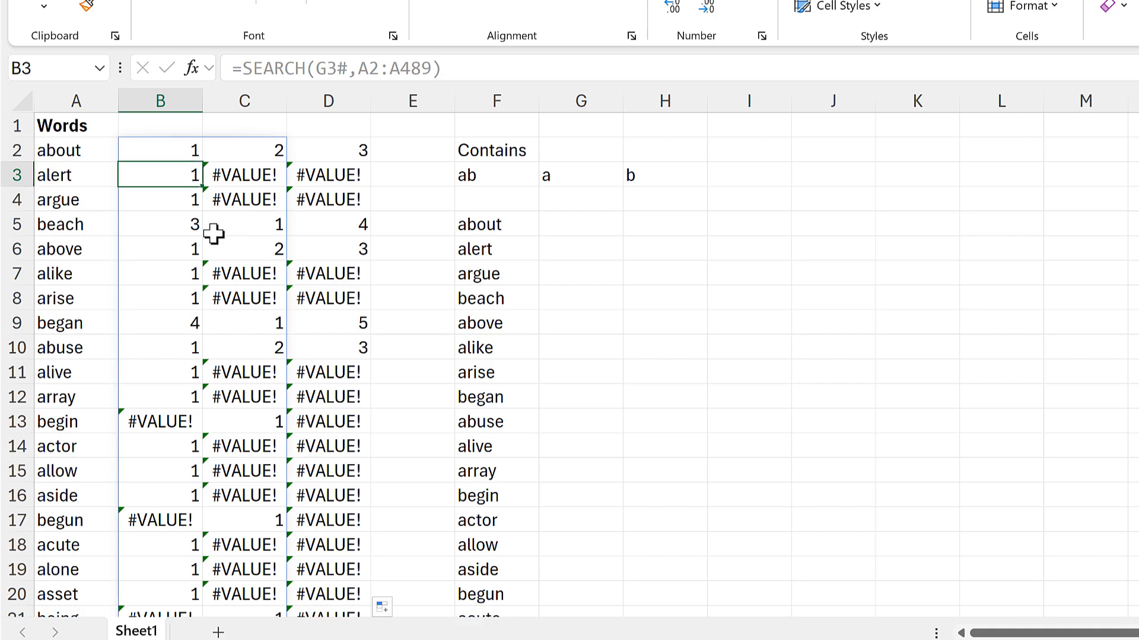
pyautogui.click(248, 177)
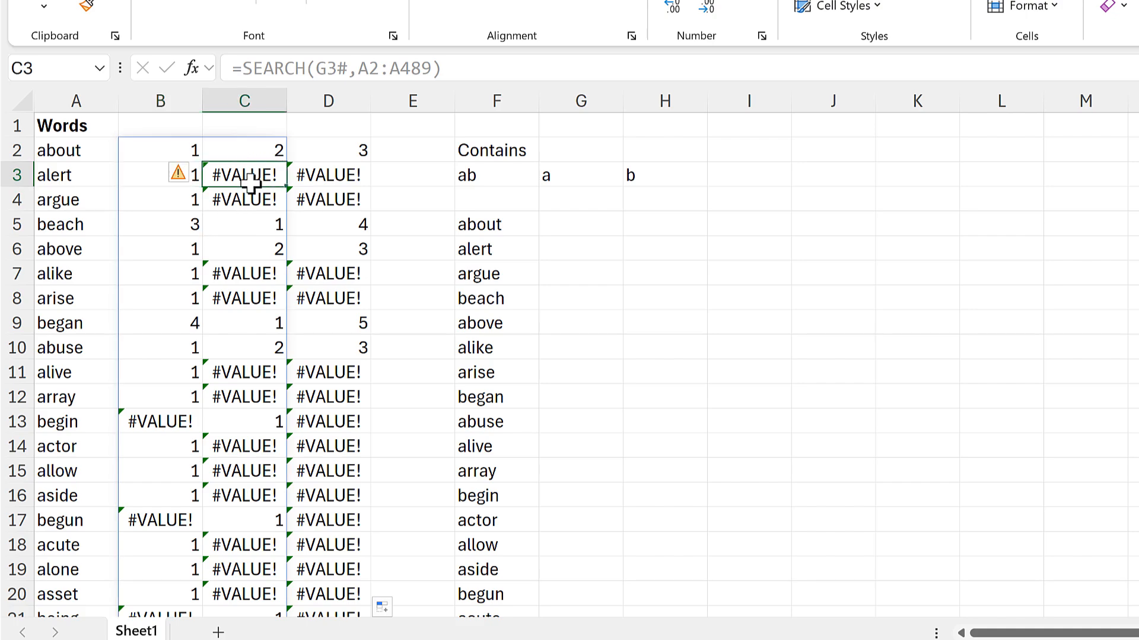
pyautogui.click(136, 173)
pyautogui.click(252, 178)
pyautogui.click(328, 175)
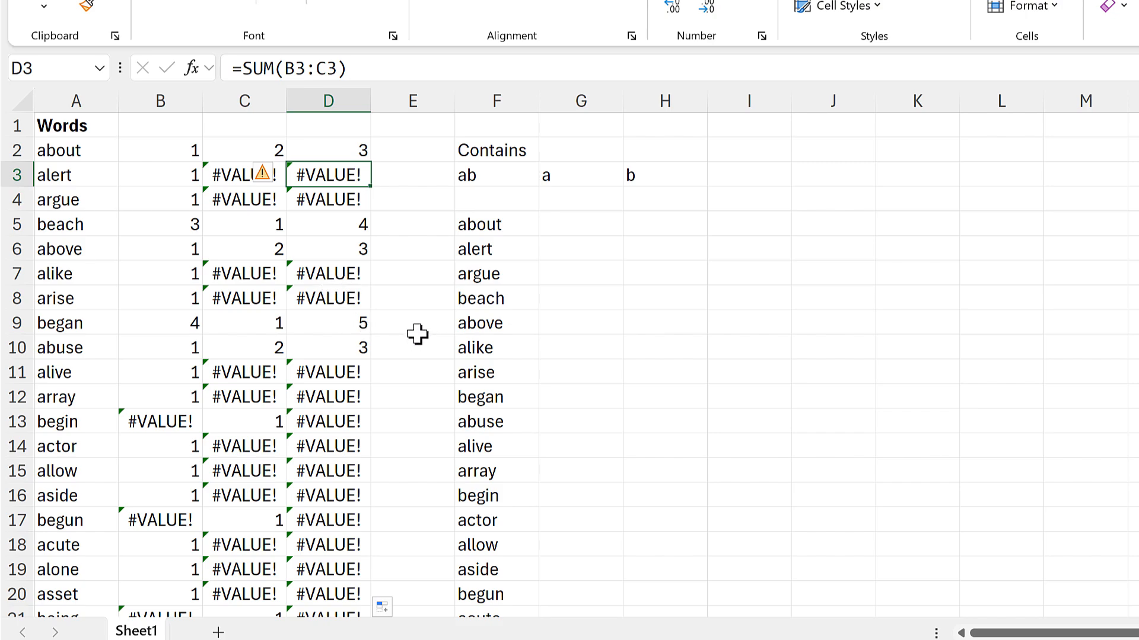
# Enter =ISNUMBER(D2:D489) in E2 to test every row sum for a number.
pyautogui.click(394, 157)
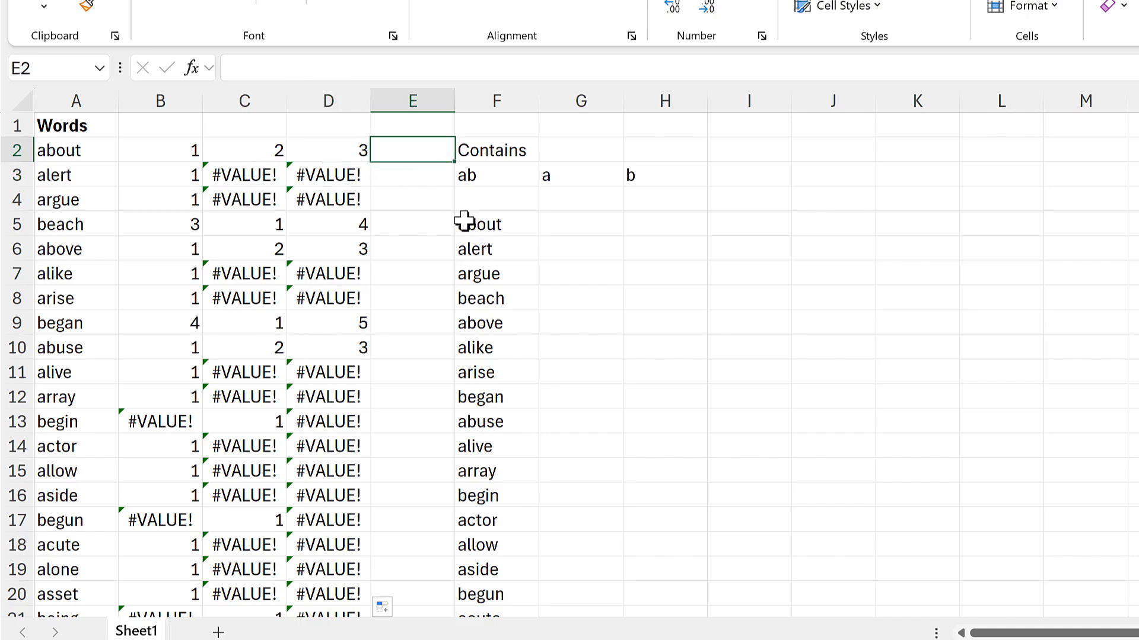
pyautogui.write('=isn')
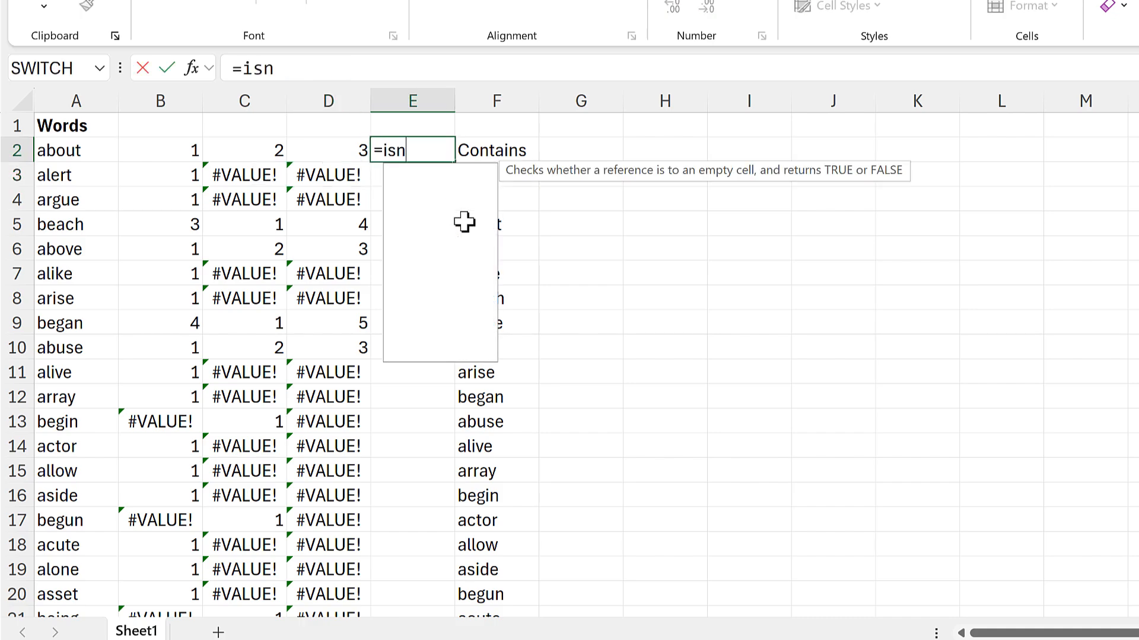
pyautogui.doubleClick(424, 205)
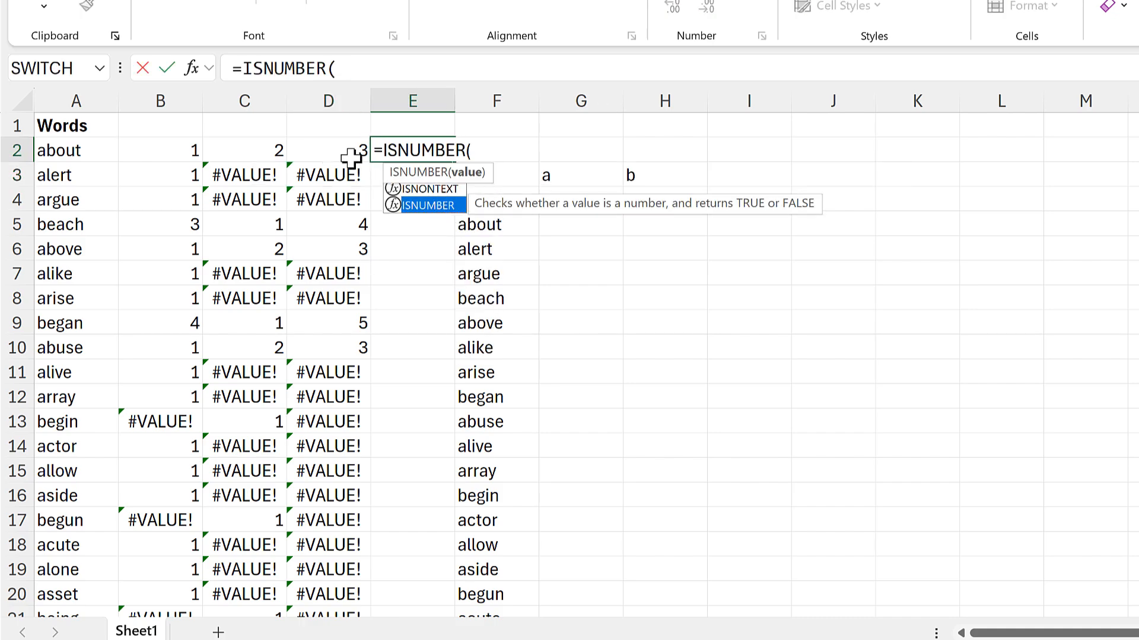
pyautogui.click(350, 129)
pyautogui.hotkey('ctrl', 'shift', 'Down')
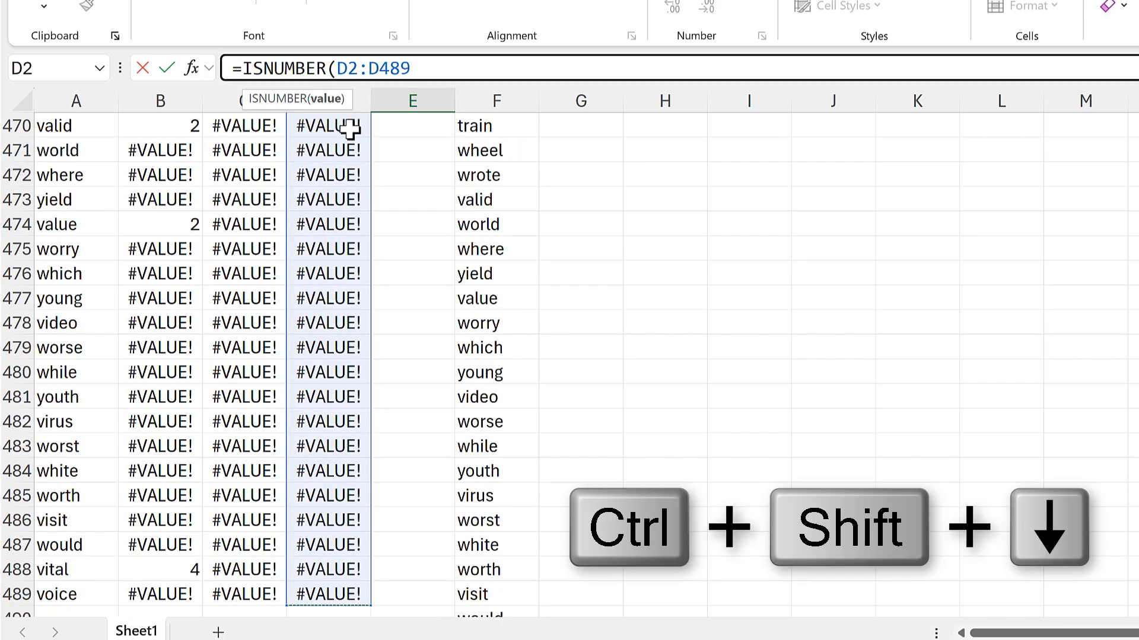
pyautogui.press('Return')
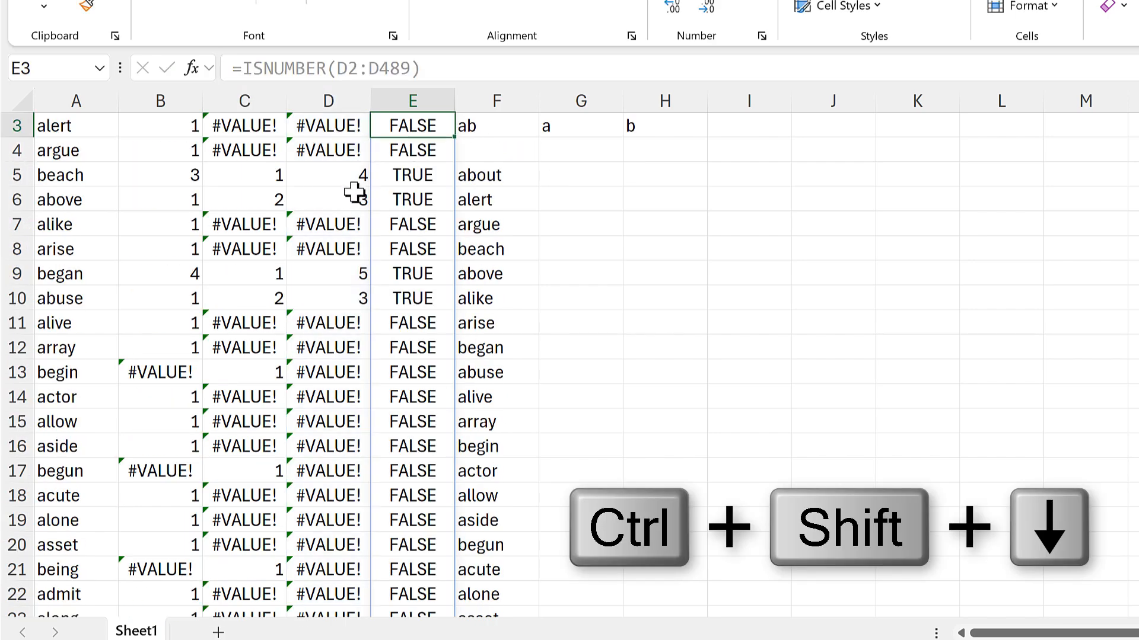
pyautogui.scroll(1, 379, 178)
pyautogui.click(408, 145)
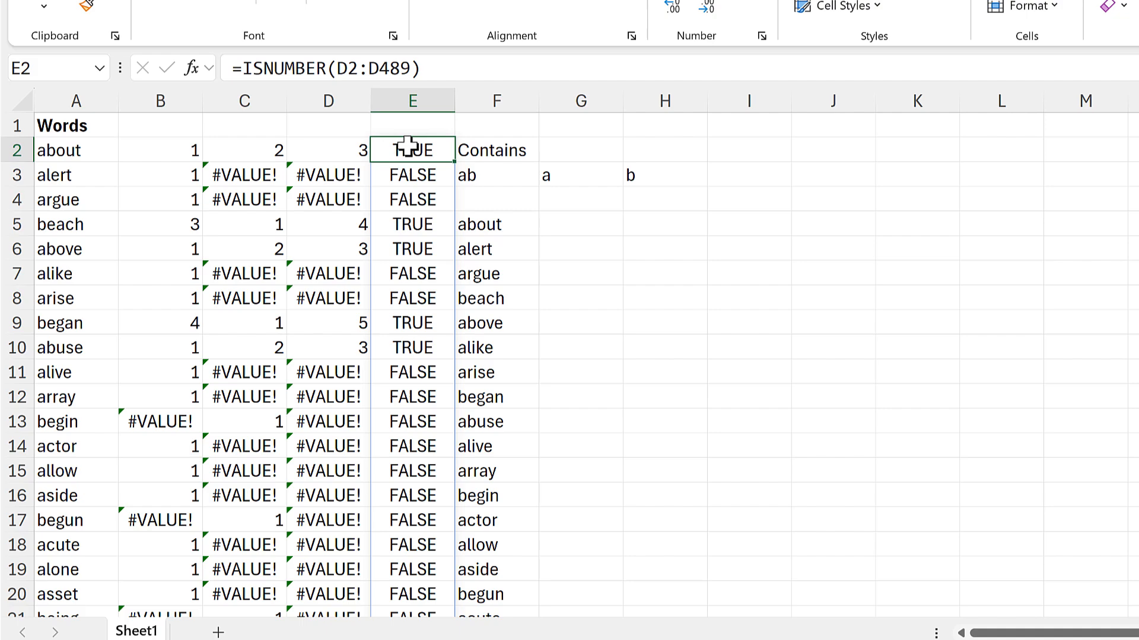
# Change the include argument of the FILTER formula in F5 to the spilled range E2#.
pyautogui.click(483, 218)
pyautogui.click(430, 68)
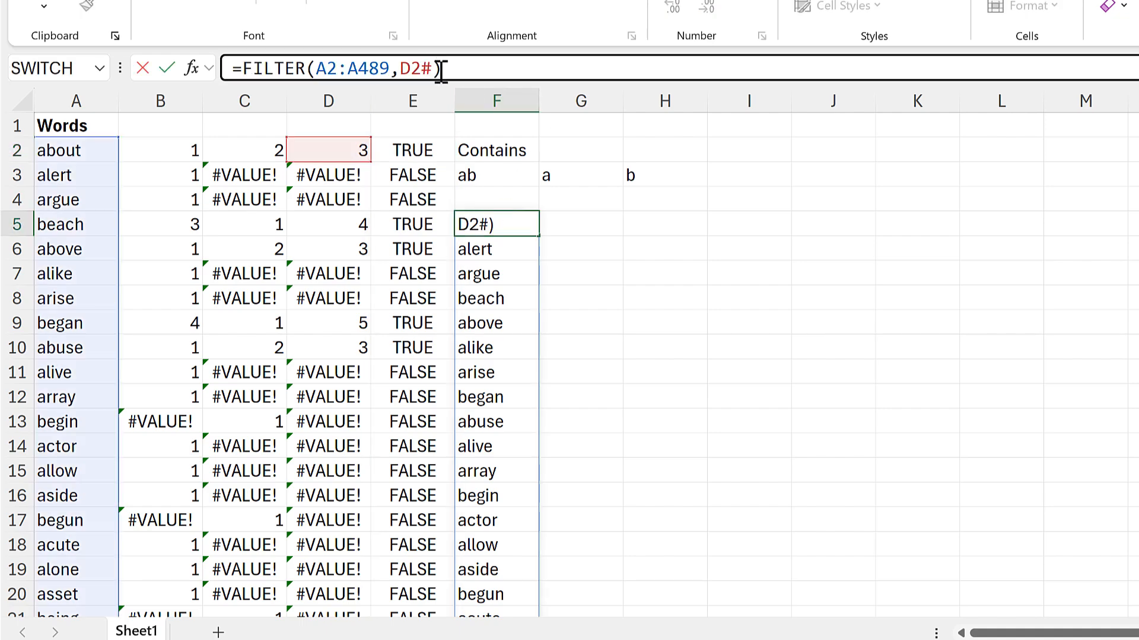
pyautogui.press('BackSpace')
pyautogui.press('BackSpace')
pyautogui.press('BackSpace')
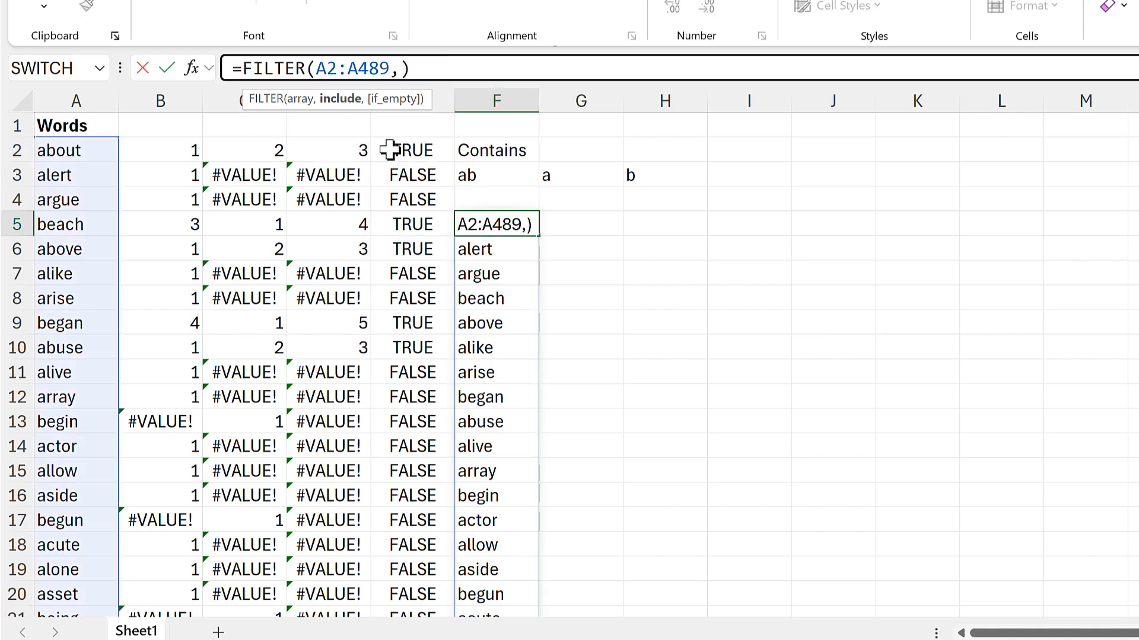
pyautogui.click(389, 150)
pyautogui.write('#')
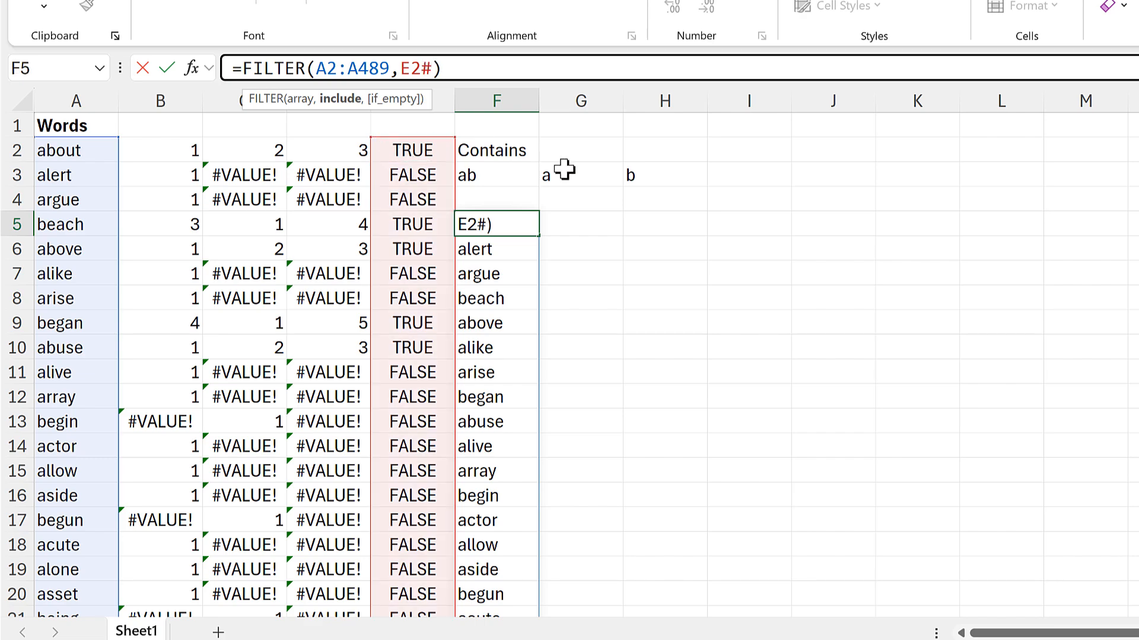
pyautogui.press('Return')
pyautogui.click(521, 226)
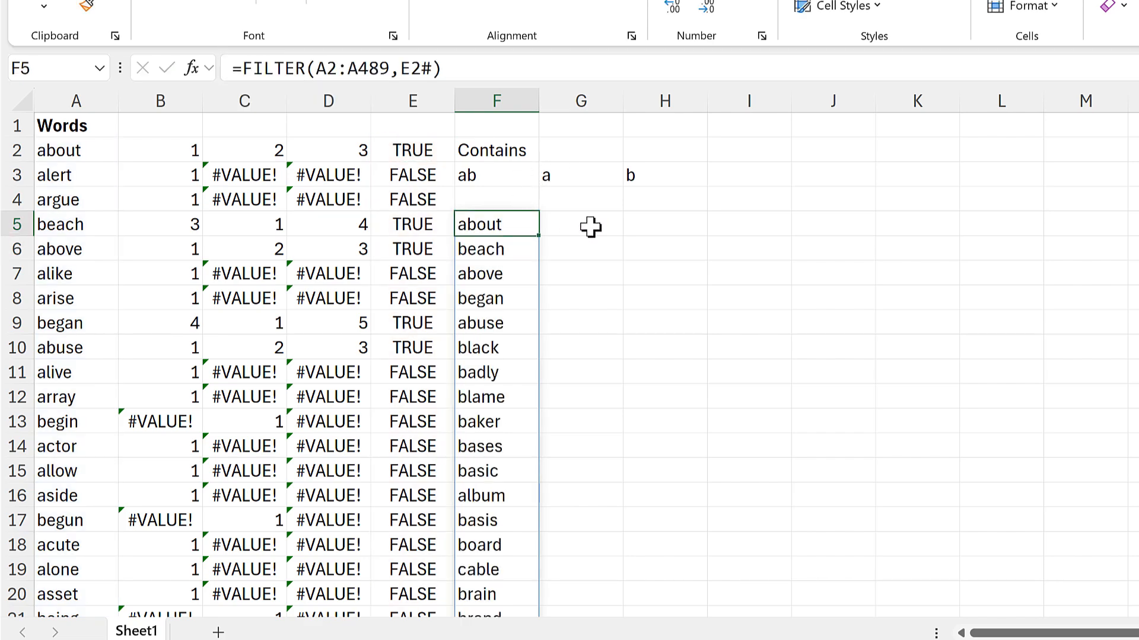
# Clear the SUM formulas from the whole of column D.
pyautogui.click(331, 147)
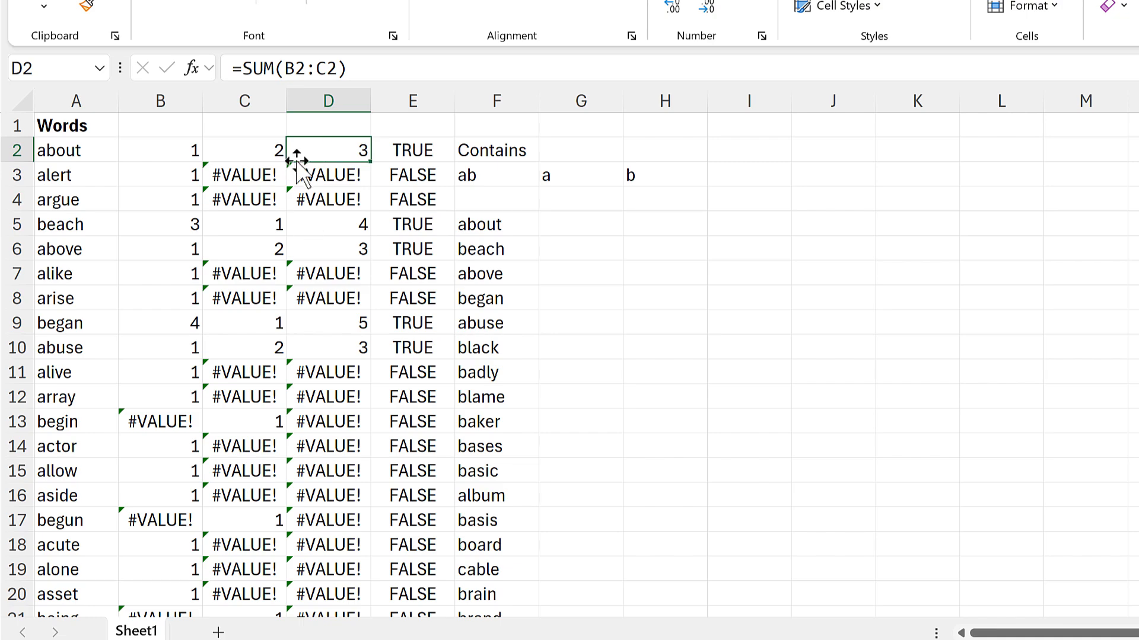
pyautogui.click(330, 96)
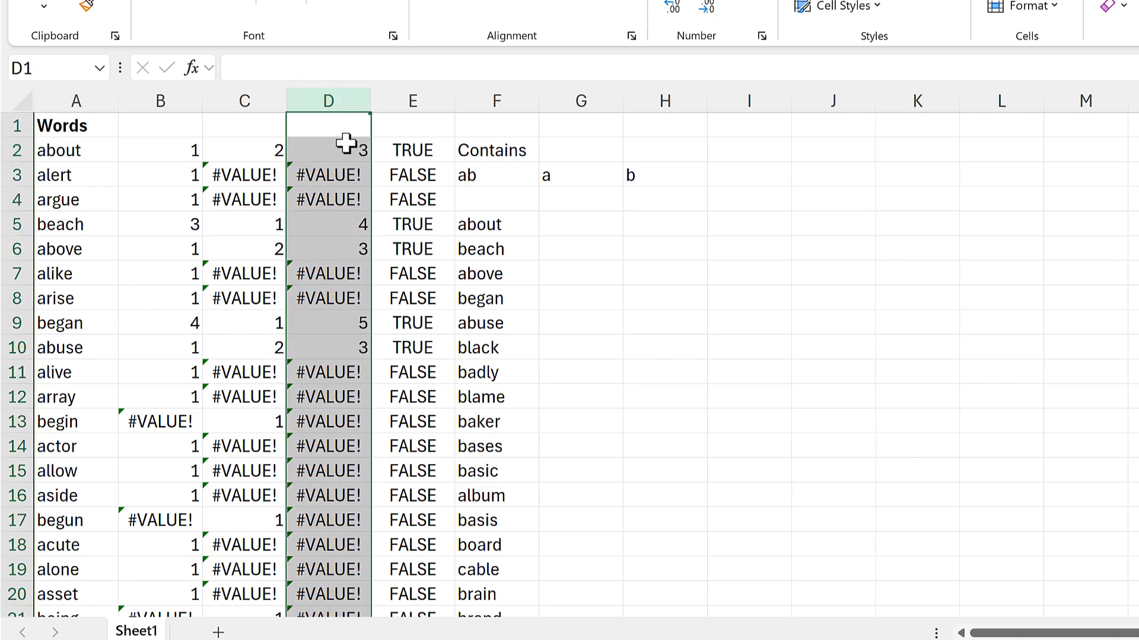
pyautogui.press('Delete')
# Enter =BYROW(B2#,SUM) in D2 to sum each row of the spilled SEARCH results.
pyautogui.click(335, 148)
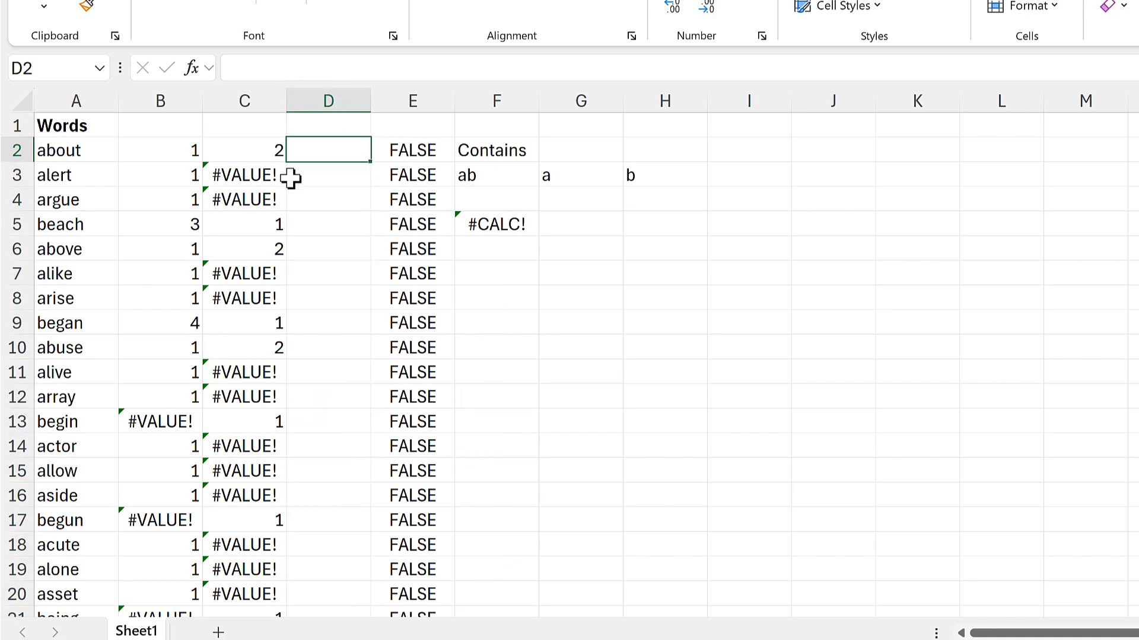
pyautogui.write('=byrow')
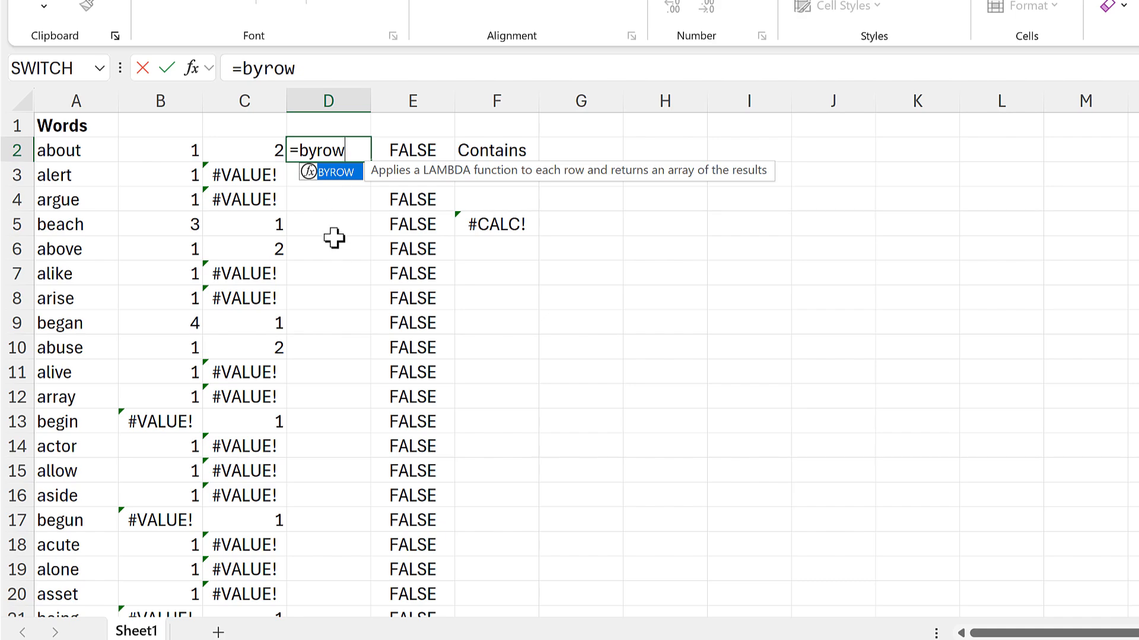
pyautogui.doubleClick(343, 177)
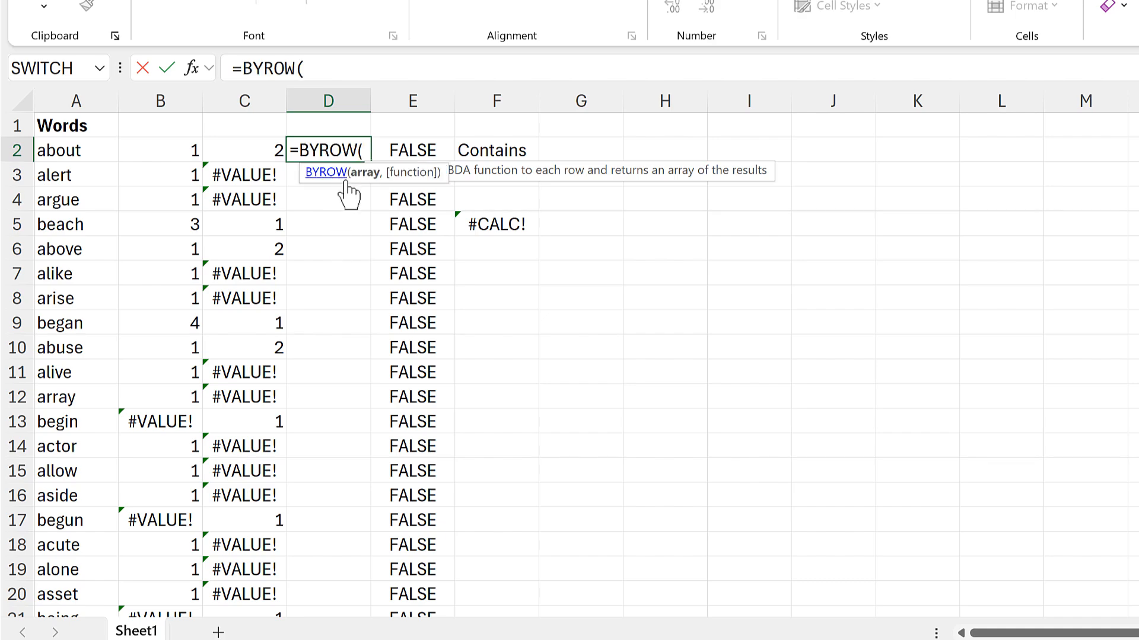
pyautogui.click(175, 151)
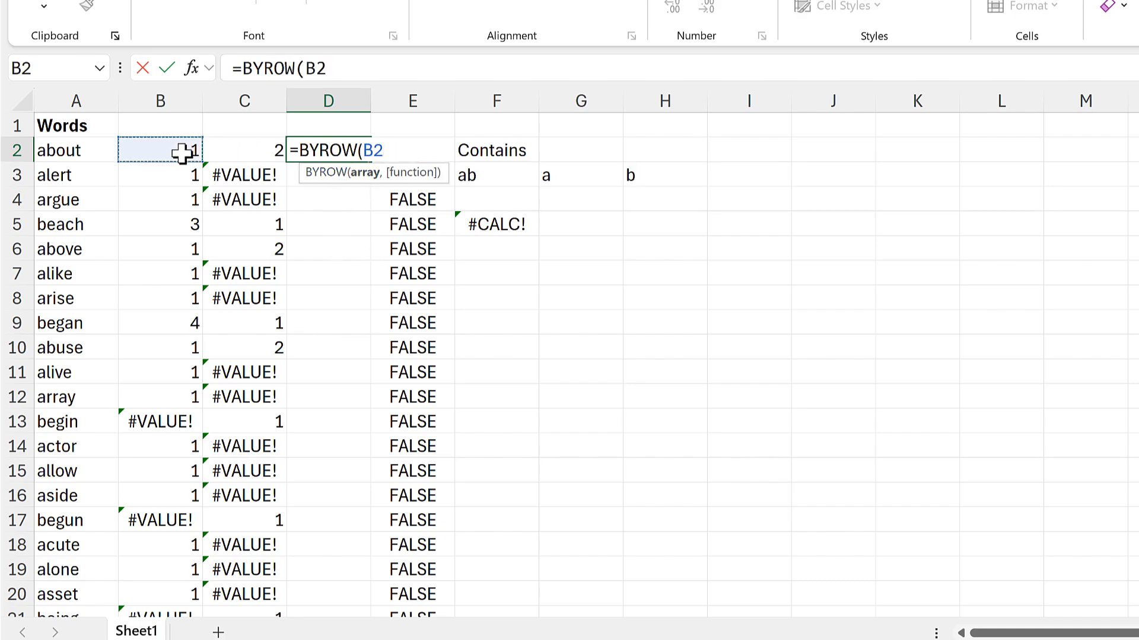
pyautogui.write('#')
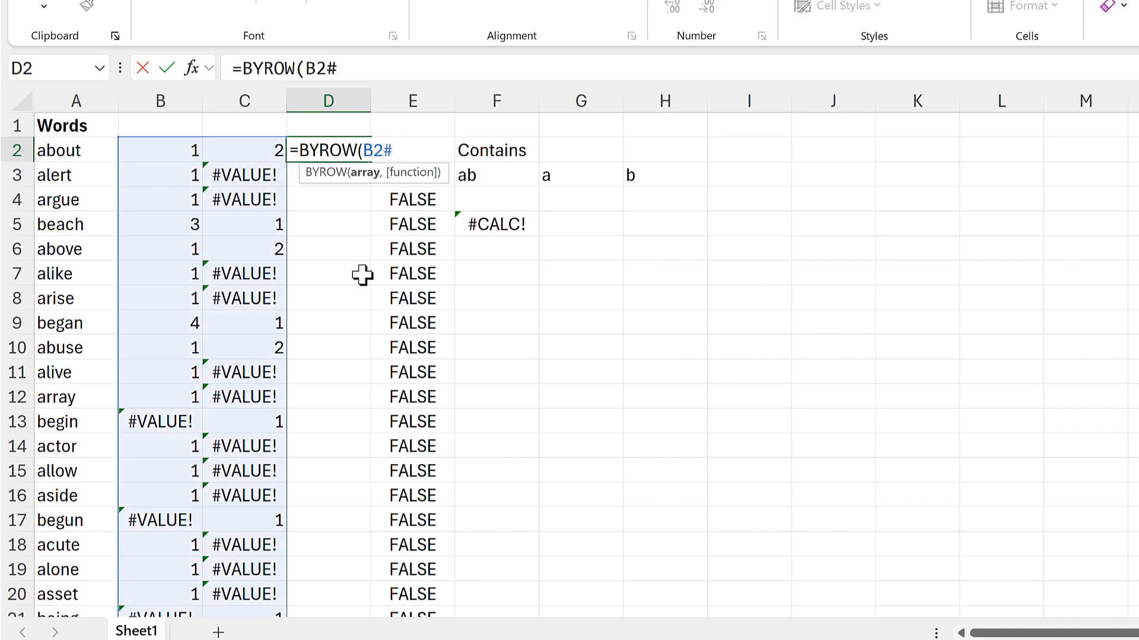
pyautogui.write(',')
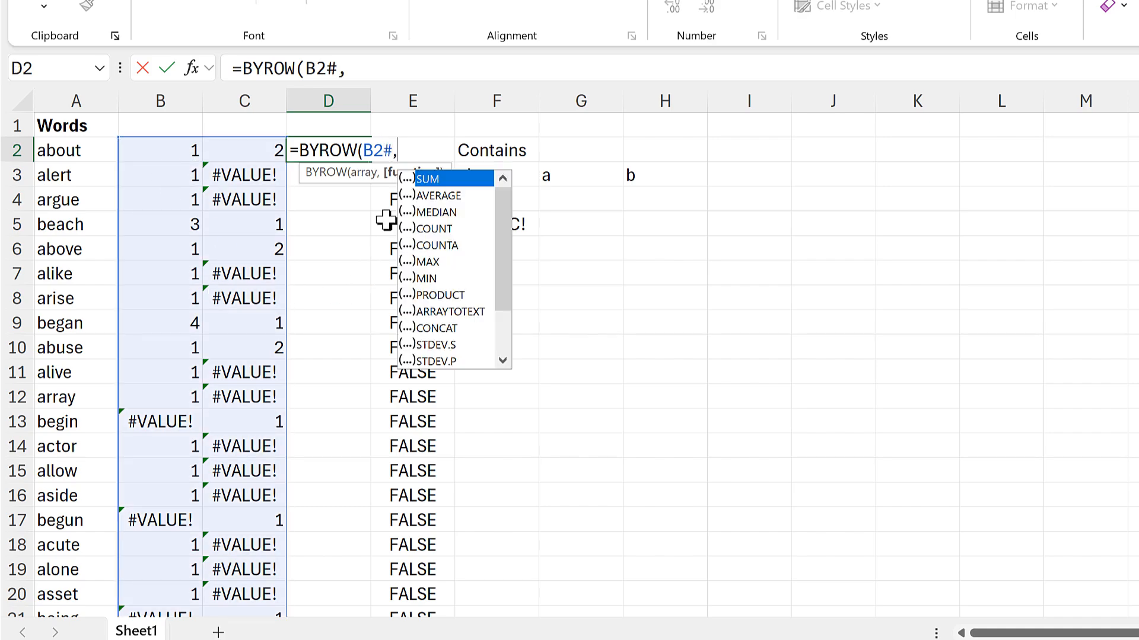
pyautogui.doubleClick(447, 180)
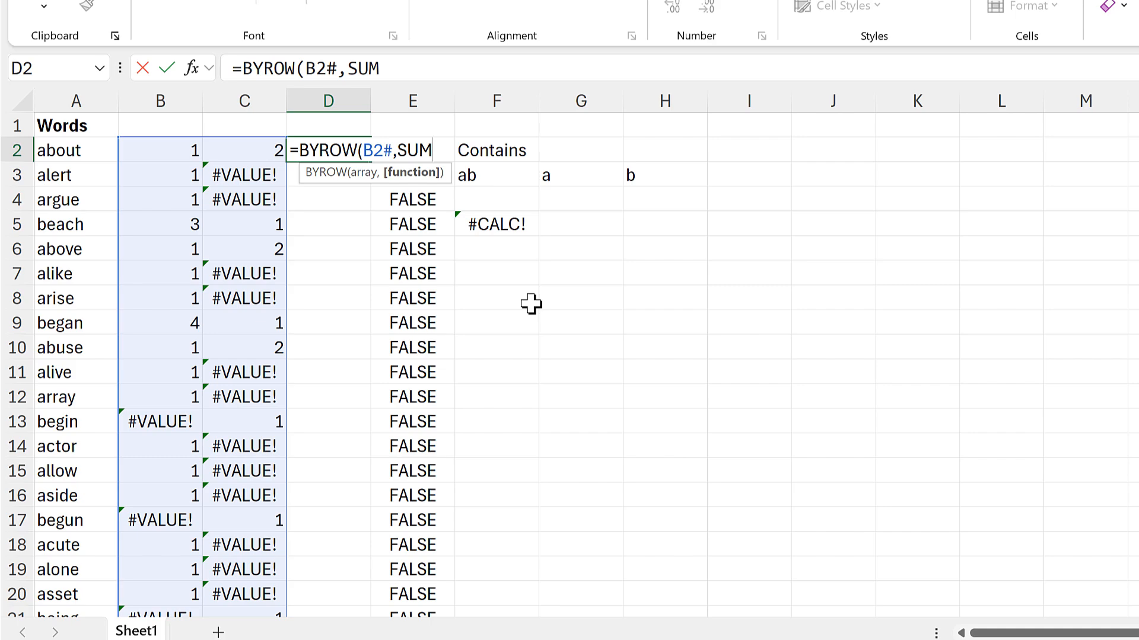
pyautogui.write(')')
pyautogui.press('Return')
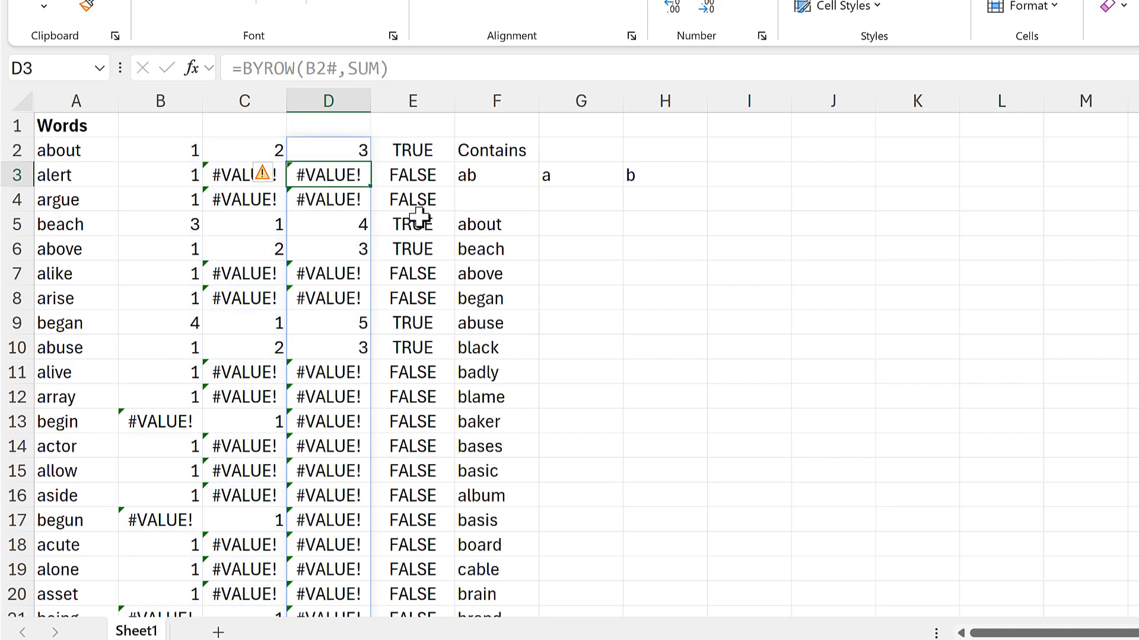
# Change the argument of the ISNUMBER formula in E2 to the spilled range D2#.
pyautogui.click(407, 150)
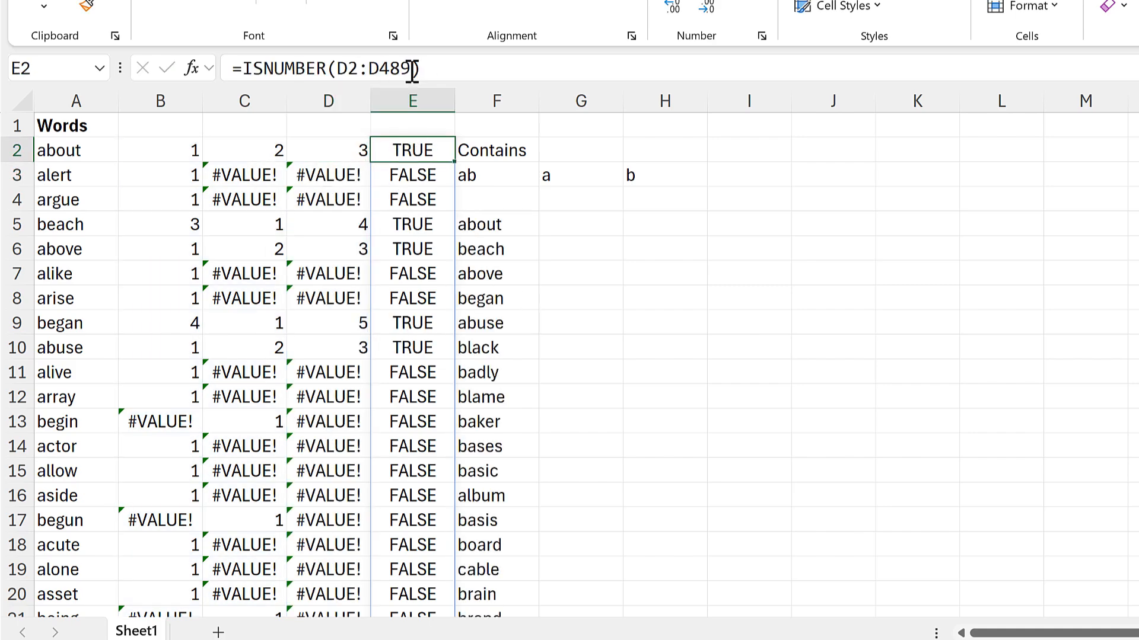
pyautogui.moveTo(414, 69); pyautogui.dragTo(364, 77)
pyautogui.press('BackSpace')
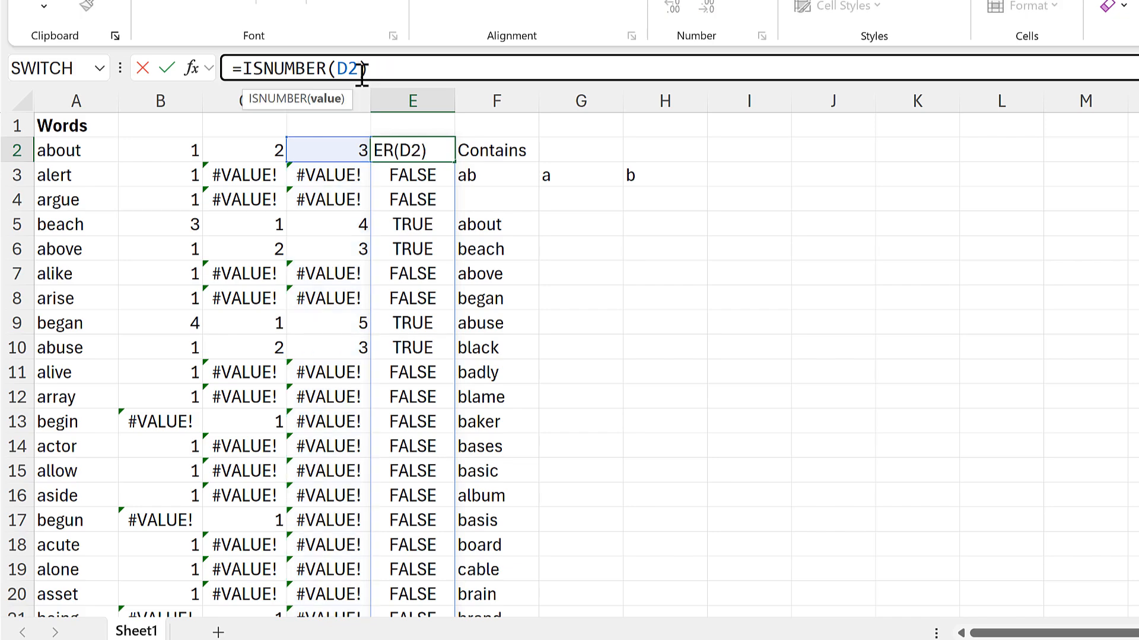
pyautogui.write('#')
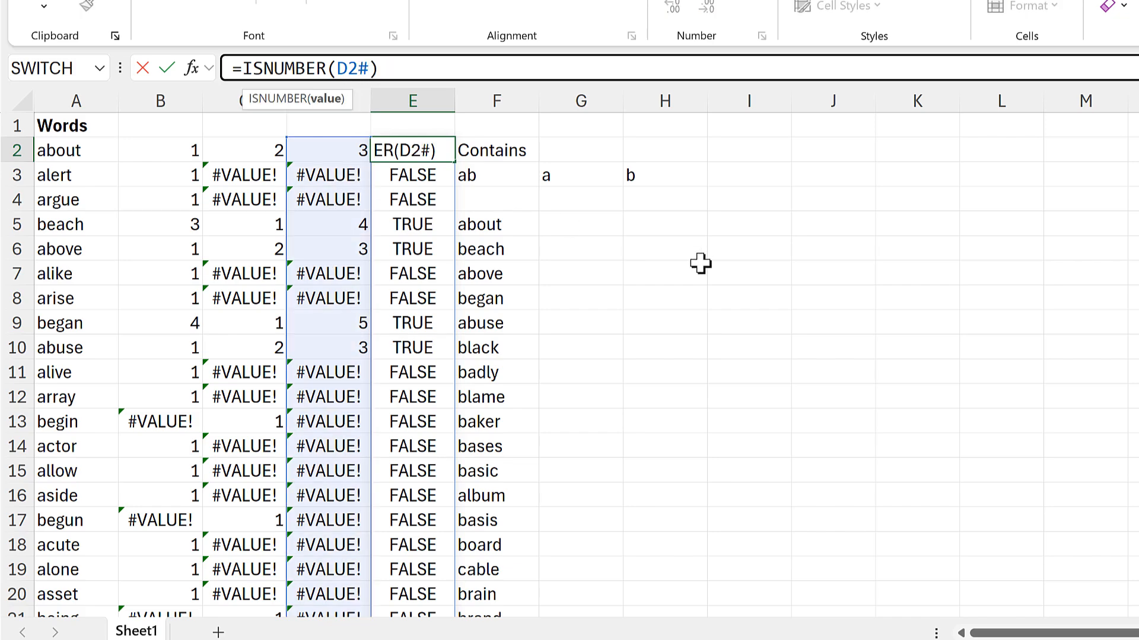
pyautogui.press('Return')
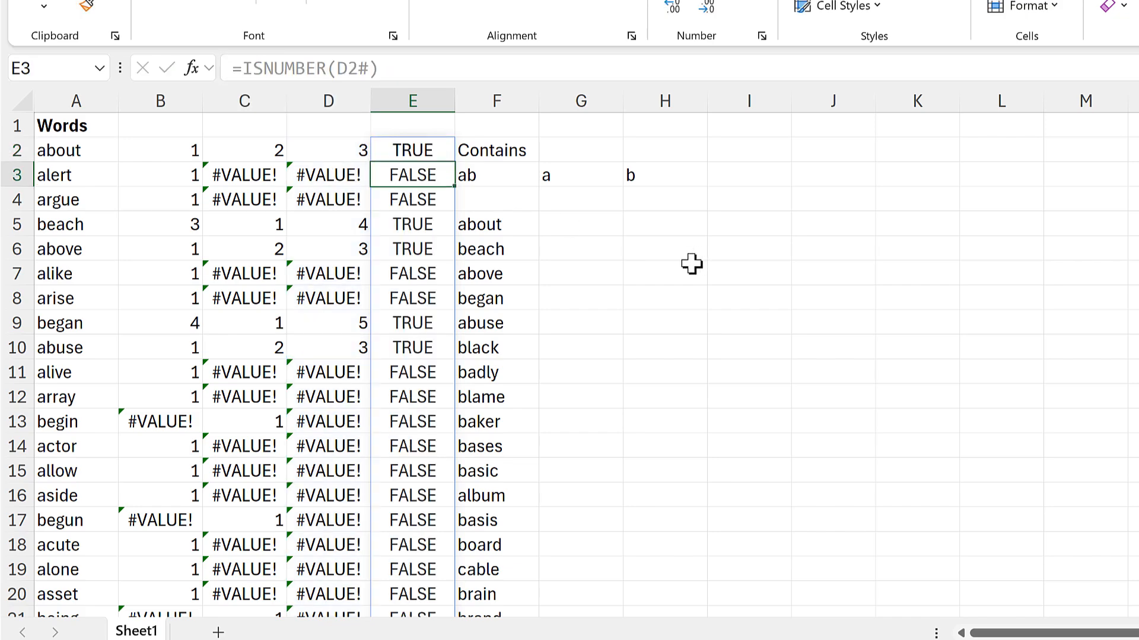
# Copy ISNUMBER(D2#) from E2's formula and replace the E2# argument of the FILTER formula in F5 with it.
pyautogui.click(495, 225)
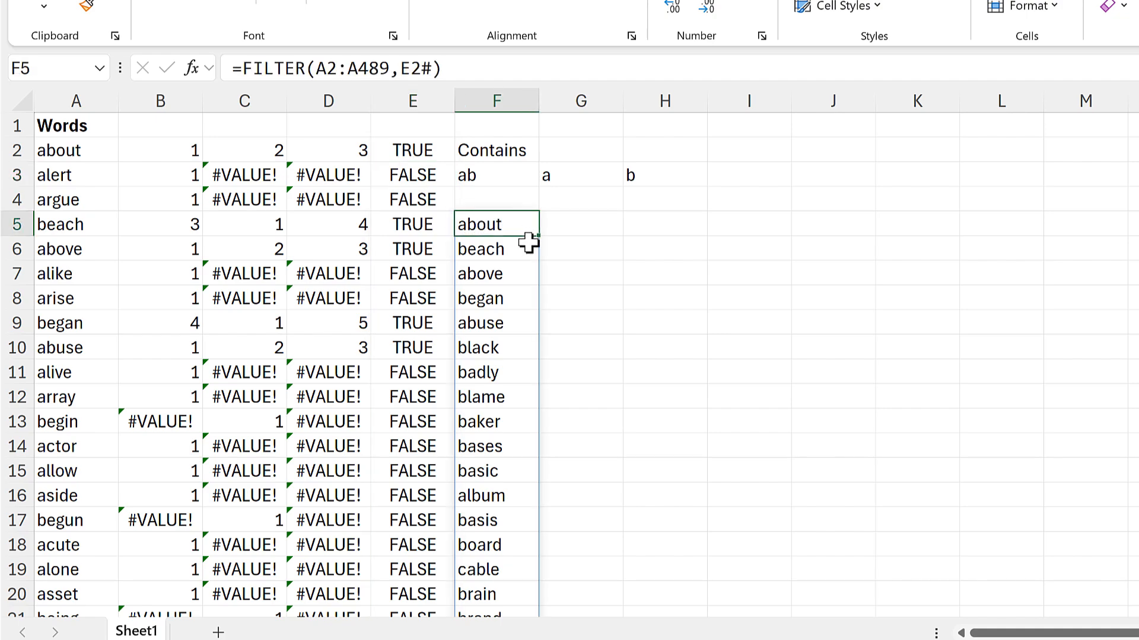
pyautogui.click(415, 152)
pyautogui.moveTo(394, 68); pyautogui.dragTo(243, 69)
pyautogui.hotkey('ctrl', 'c')
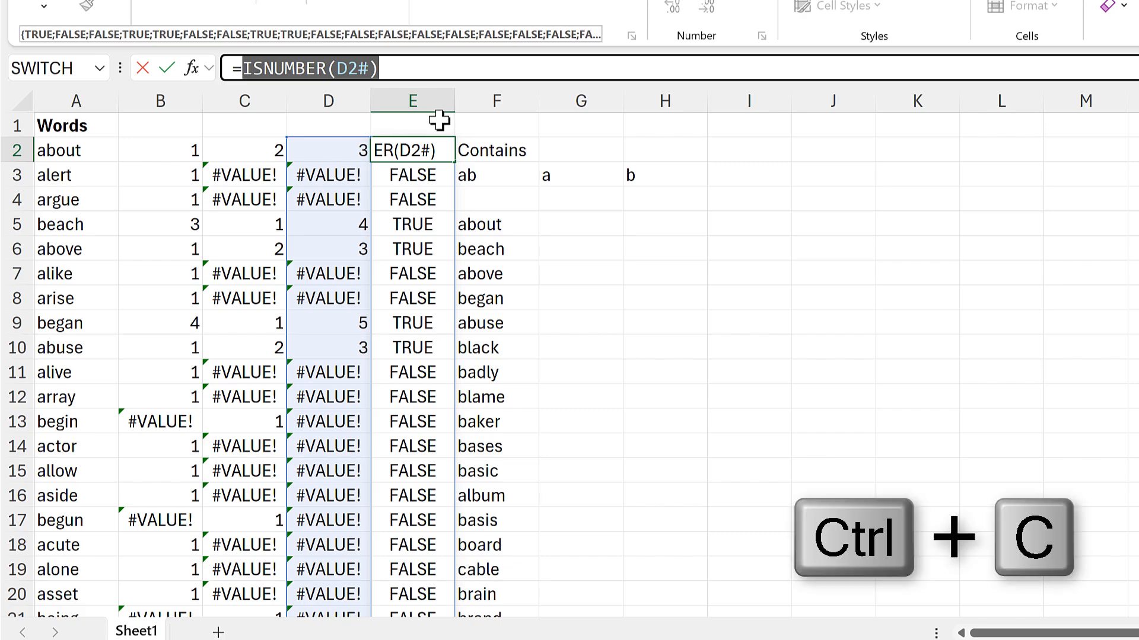
pyautogui.press('Escape')
pyautogui.click(500, 224)
pyautogui.click(446, 70)
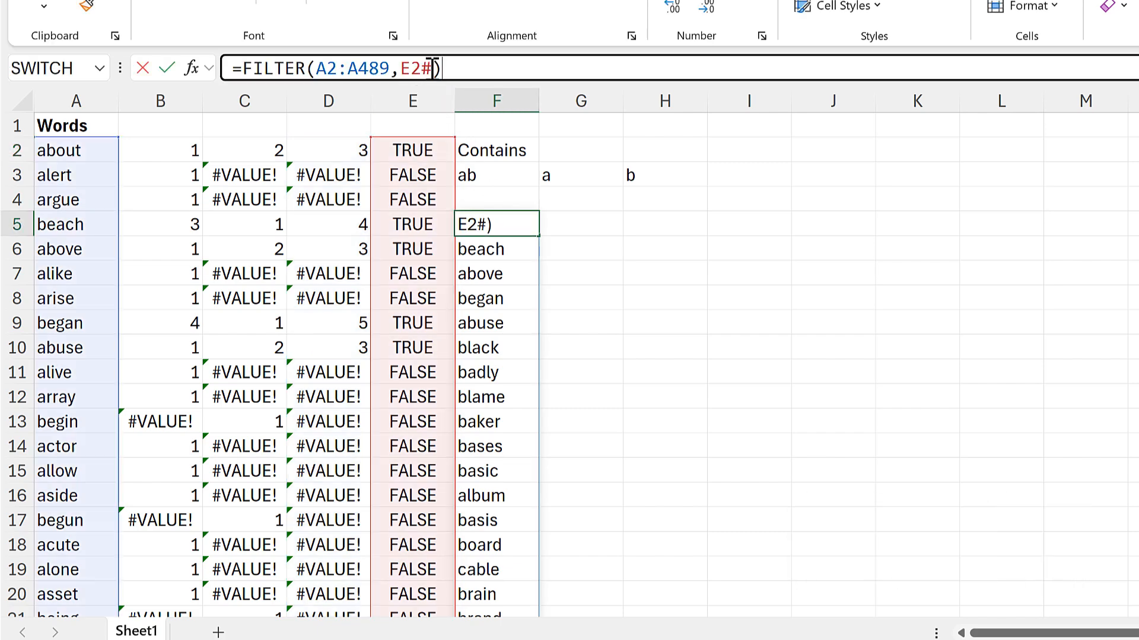
pyautogui.doubleClick(402, 68)
pyautogui.hotkey('ctrl', 'v')
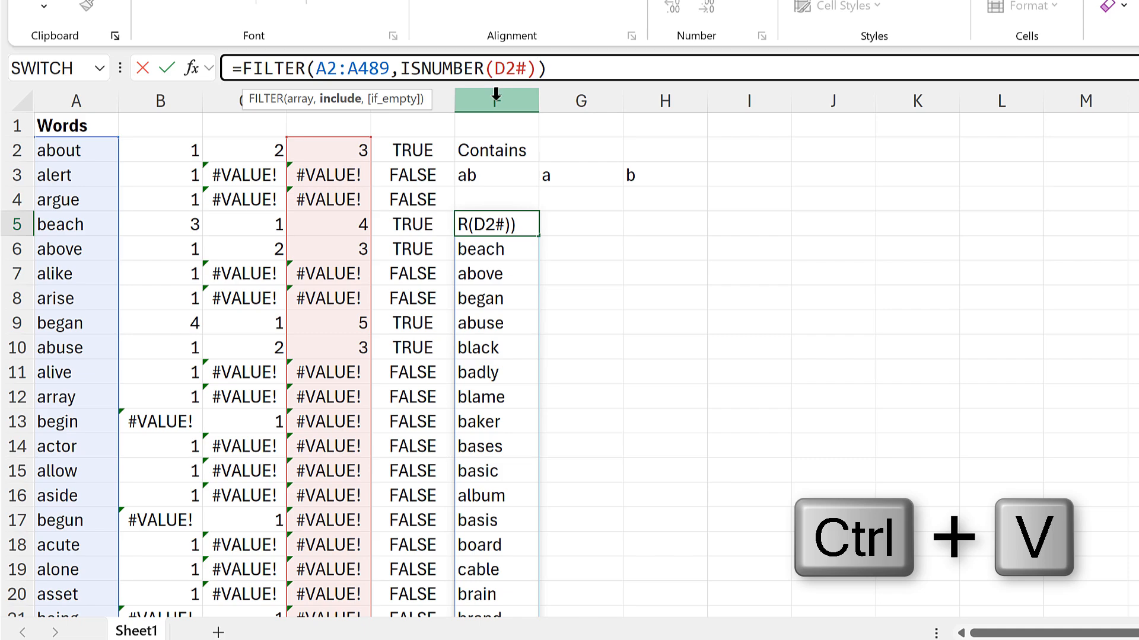
pyautogui.press('Return')
# Insert a new empty column before column F.
pyautogui.click(496, 100)
pyautogui.rightClick(495, 100)
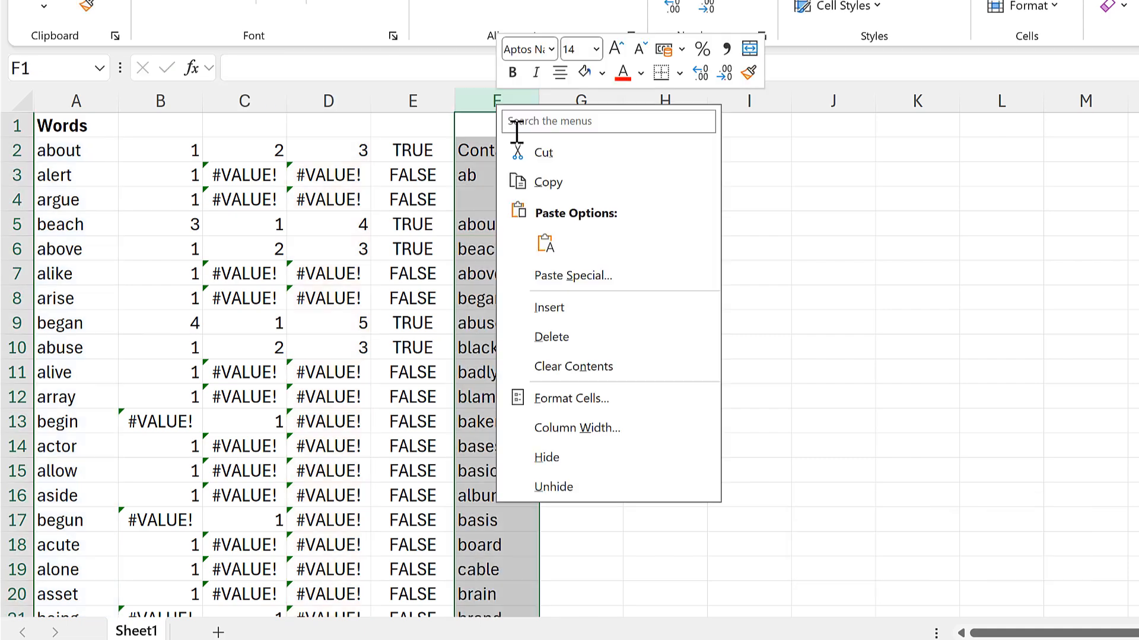
pyautogui.click(558, 307)
# Copy BYROW(B2#,SUM) from D2's formula and replace the D2# argument of the FILTER formula in G5 with it.
pyautogui.click(586, 227)
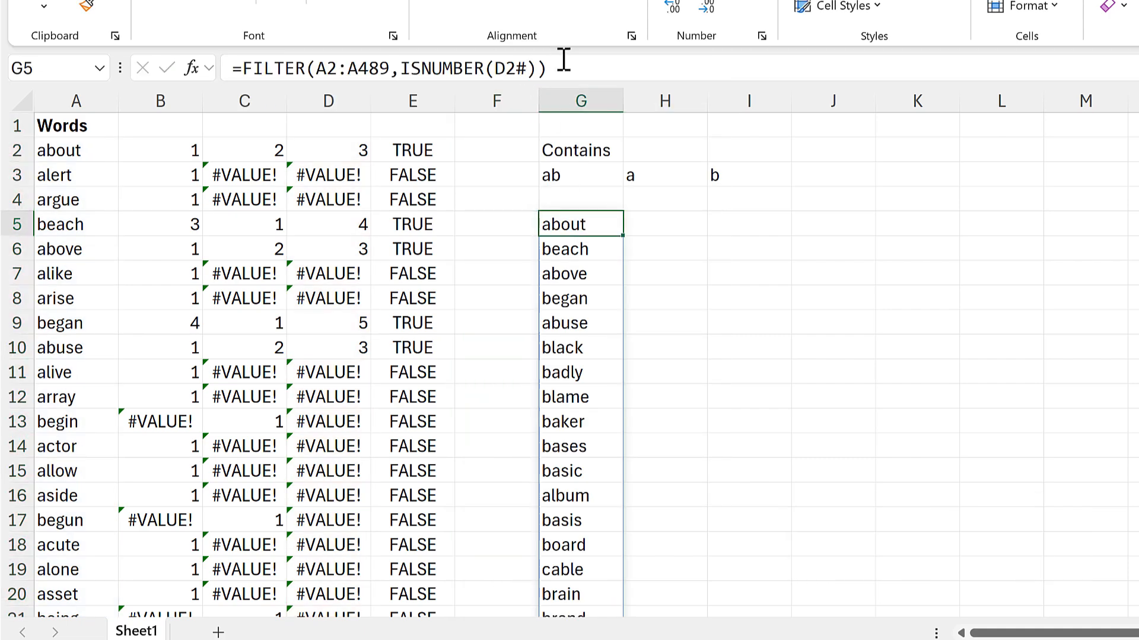
pyautogui.click(511, 69)
pyautogui.press('Escape')
pyautogui.click(333, 145)
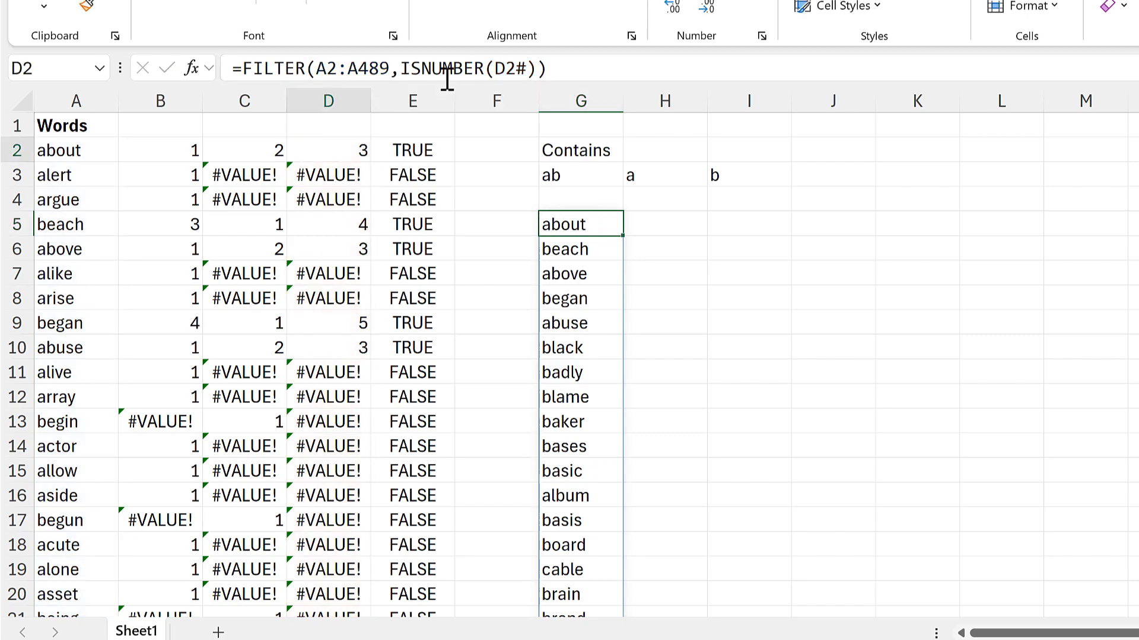
pyautogui.click(285, 68)
pyautogui.moveTo(388, 68); pyautogui.dragTo(244, 70)
pyautogui.hotkey('ctrl', 'c')
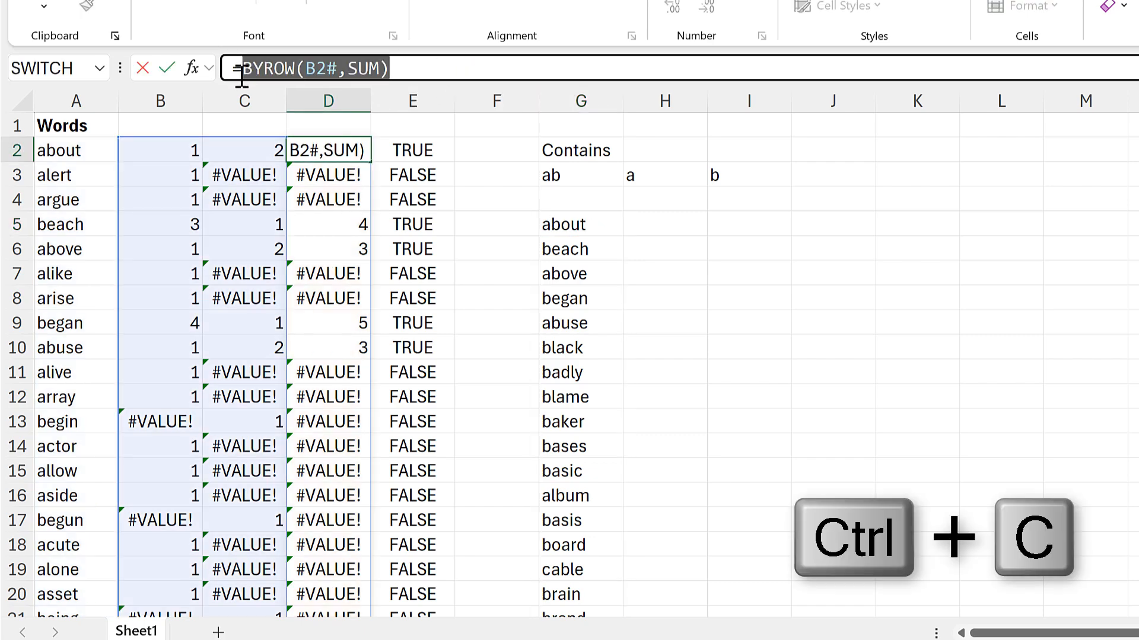
pyautogui.press('Escape')
pyautogui.click(559, 223)
pyautogui.click(497, 69)
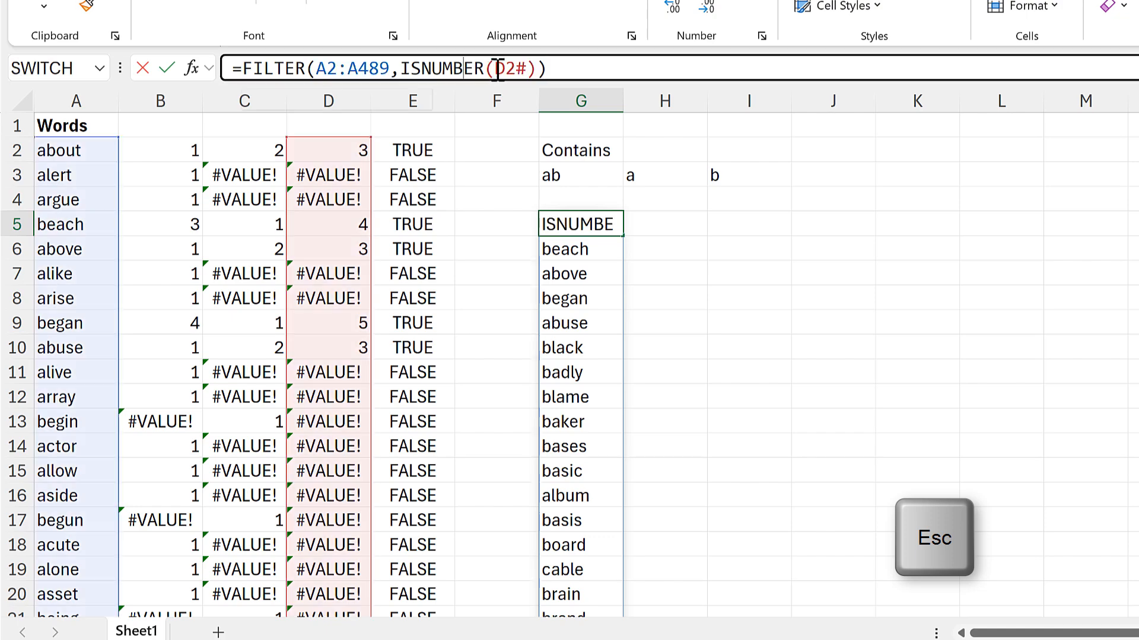
pyautogui.moveTo(497, 70); pyautogui.dragTo(528, 69)
pyautogui.hotkey('ctrl', 'v')
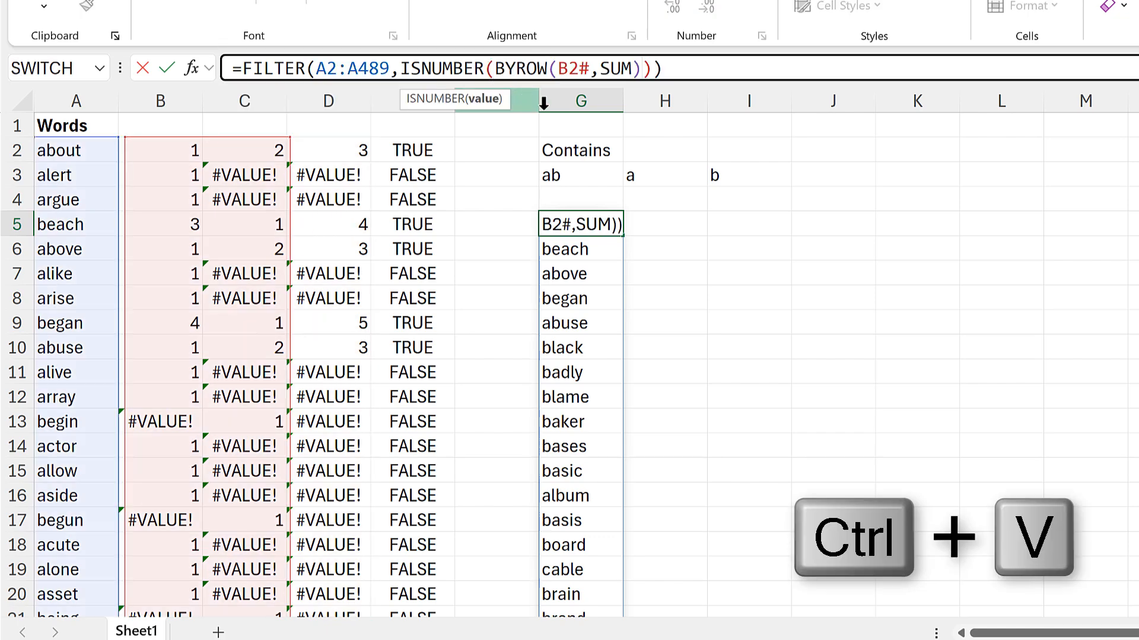
pyautogui.press('Return')
# Copy SEARCH(H3#,A2:A489) from B2's formula and replace the B2# argument of the FILTER formula in G5 with it.
pyautogui.click(178, 152)
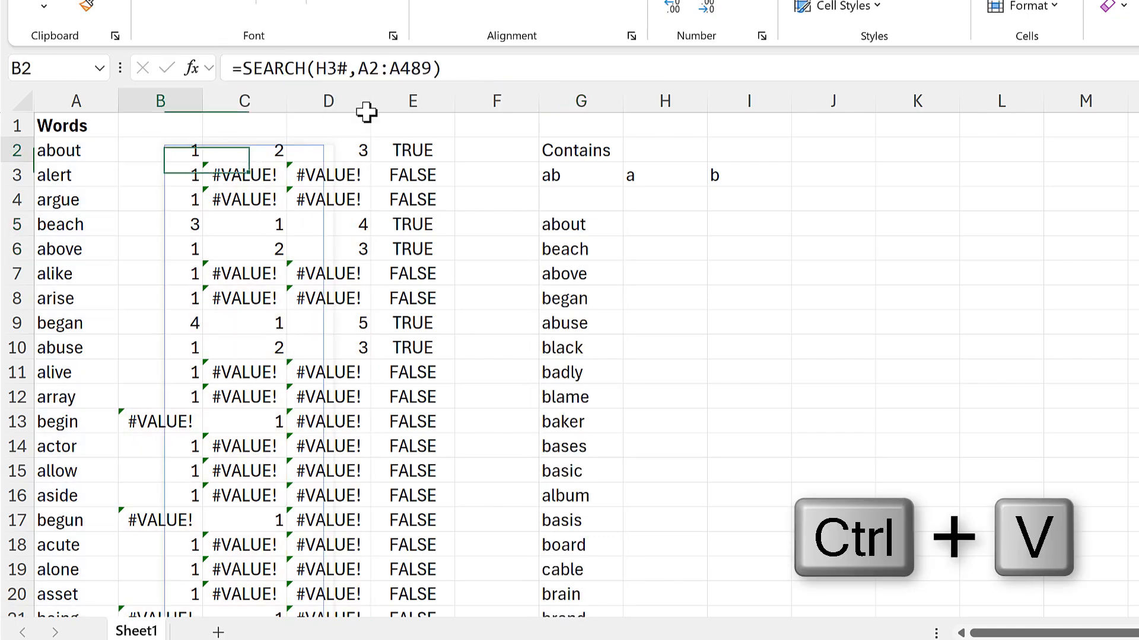
pyautogui.moveTo(460, 68); pyautogui.dragTo(242, 74)
pyautogui.hotkey('ctrl', 'c')
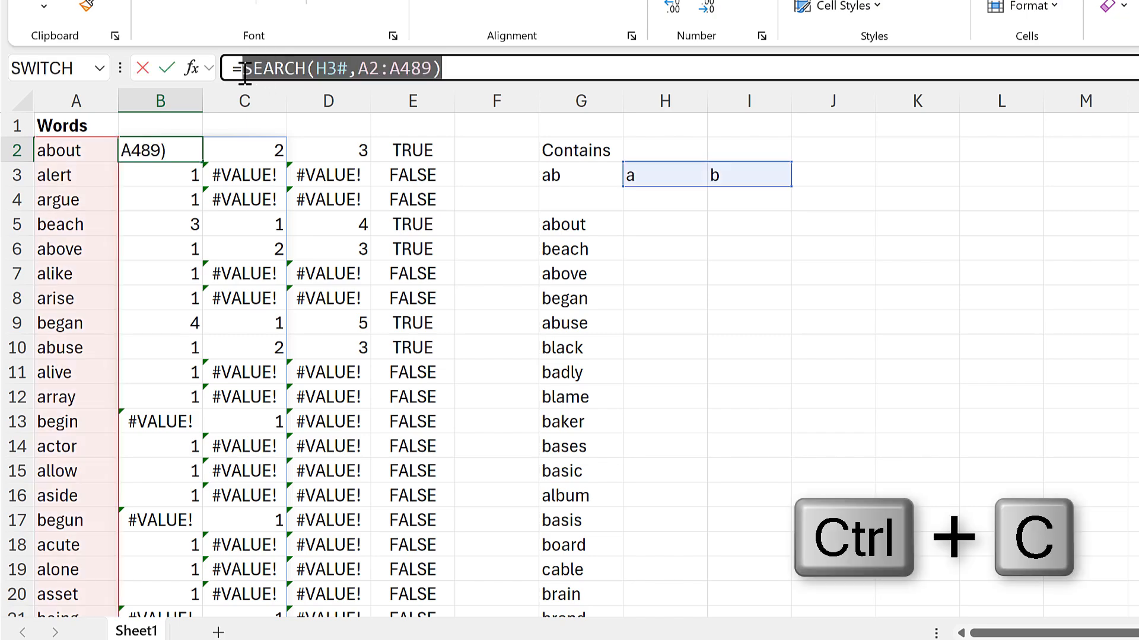
pyautogui.press('Escape')
pyautogui.click(571, 222)
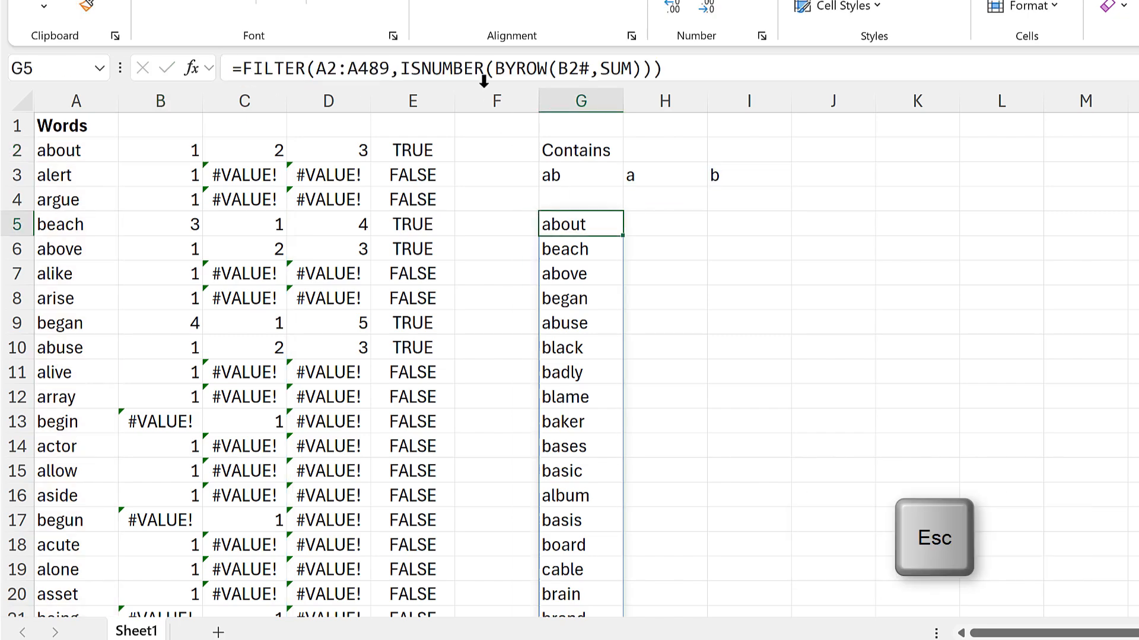
pyautogui.click(537, 68)
pyautogui.moveTo(558, 68); pyautogui.dragTo(586, 68)
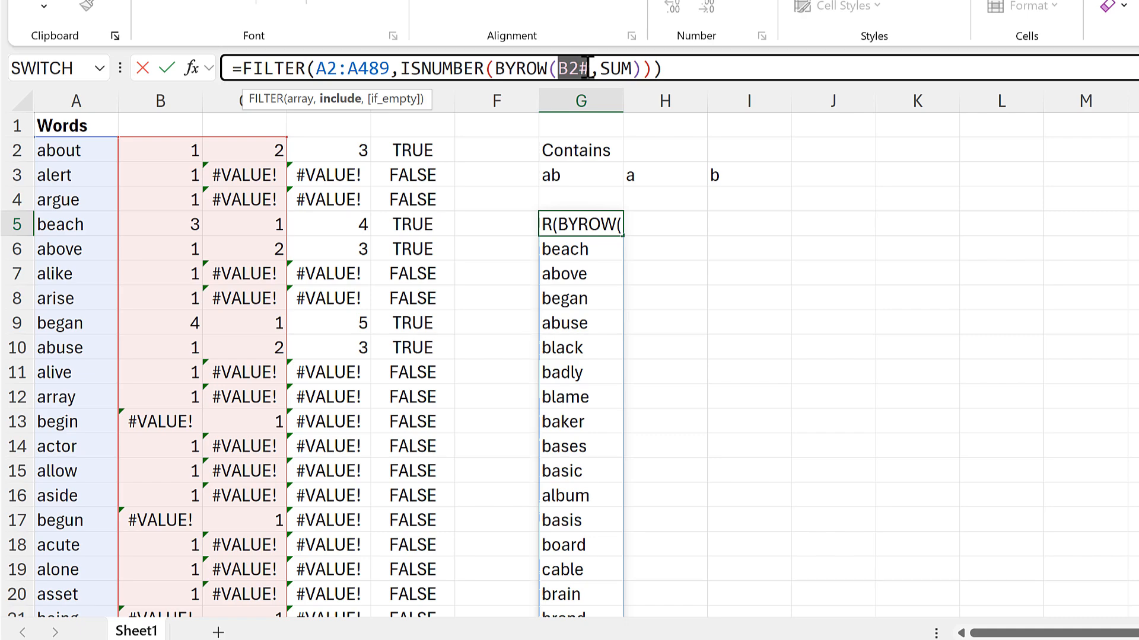
pyautogui.hotkey('ctrl', 'v')
pyautogui.hotkey('ctrl', 'Return')
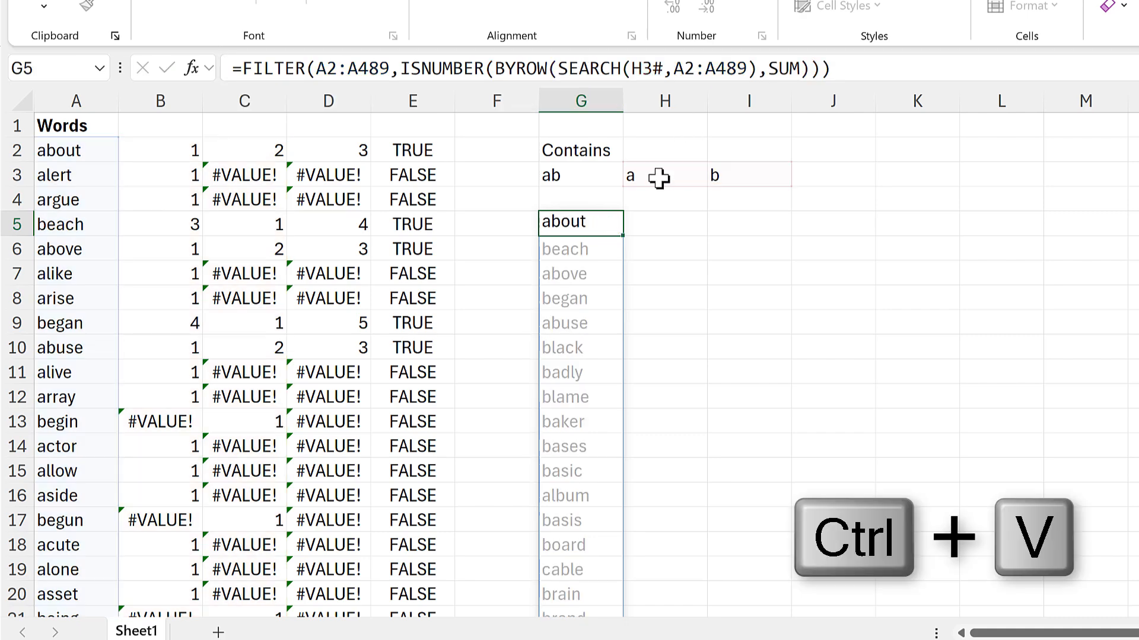
# Copy MID(G3,SEQUENCE(,LEN(G3)),1) from H3's formula and replace the H3# argument of the FILTER formula in G5 with it.
pyautogui.click(657, 178)
pyautogui.moveTo(533, 68); pyautogui.dragTo(260, 54)
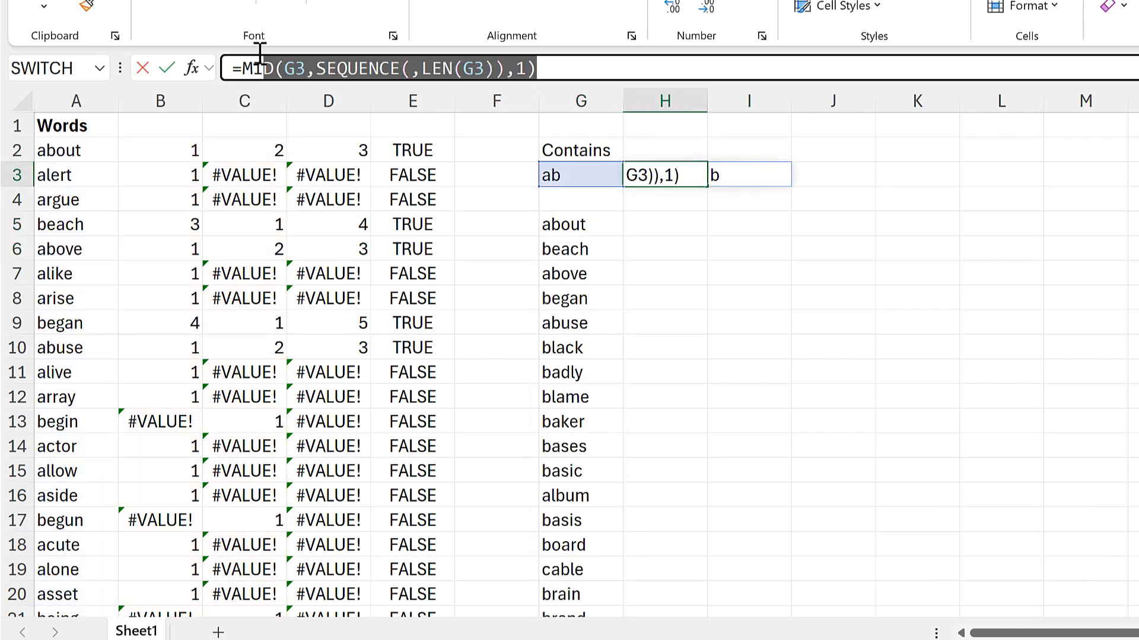
pyautogui.hotkey('ctrl', 'c')
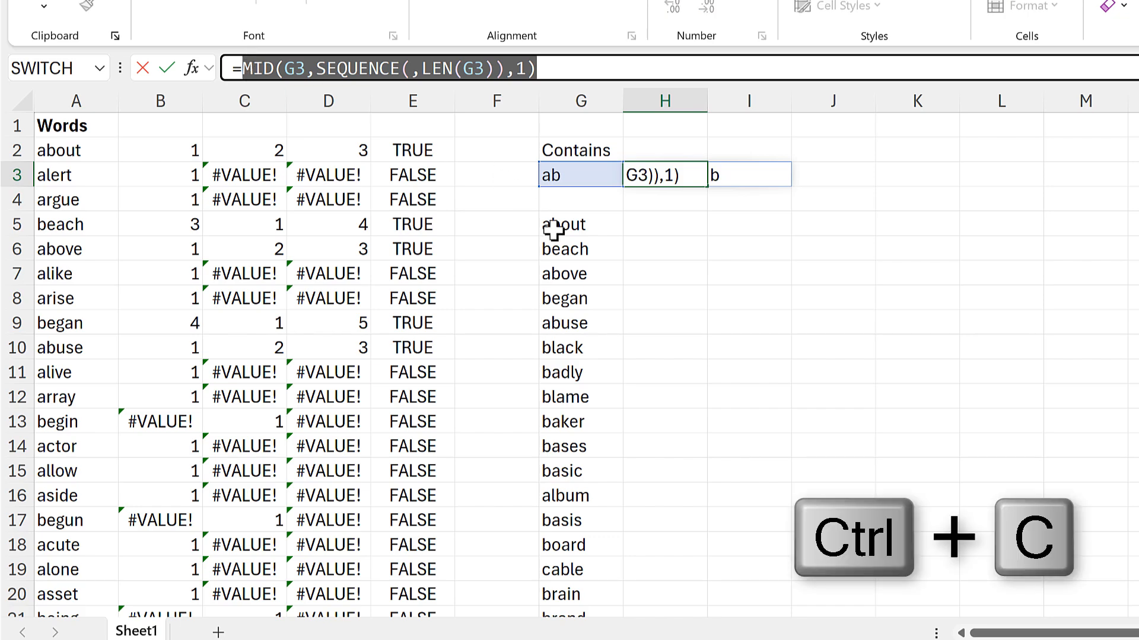
pyautogui.press('Escape')
pyautogui.click(572, 225)
pyautogui.click(466, 68)
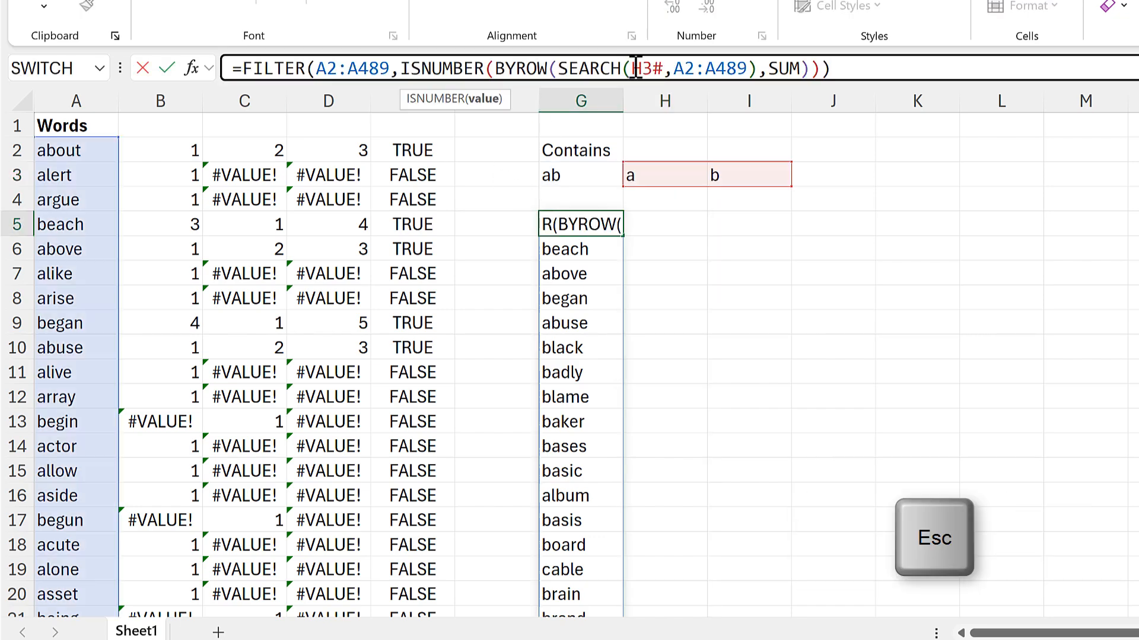
pyautogui.moveTo(632, 68); pyautogui.dragTo(659, 68)
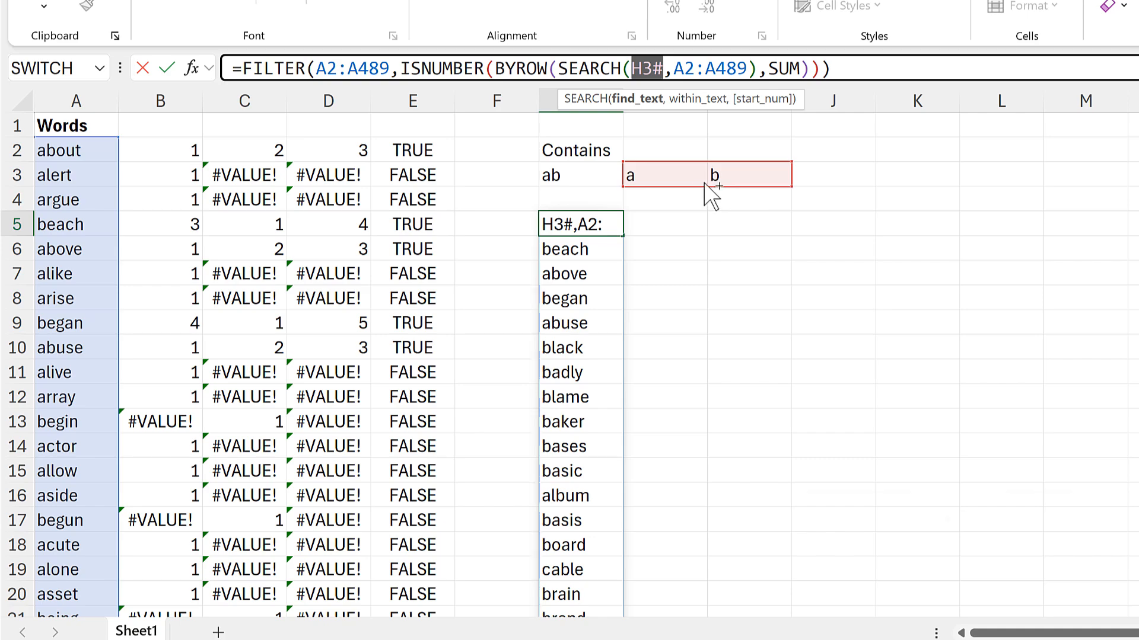
pyautogui.hotkey('ctrl', 'v')
pyautogui.click(609, 224)
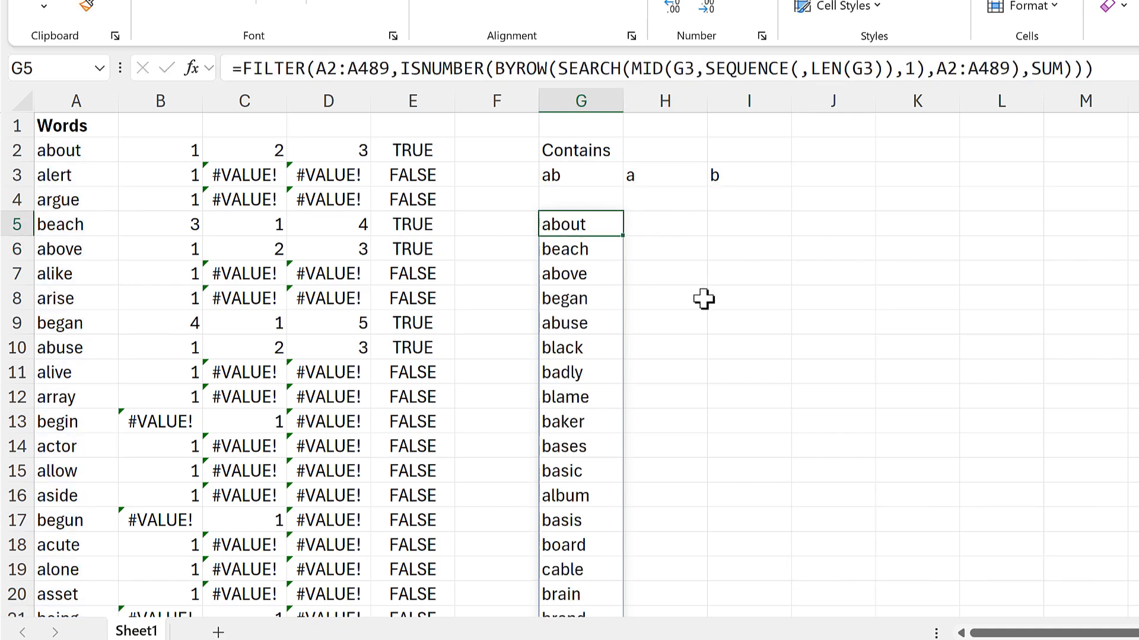
# Change the search text in G3 to eth and review the filtered word list below it.
pyautogui.click(574, 172)
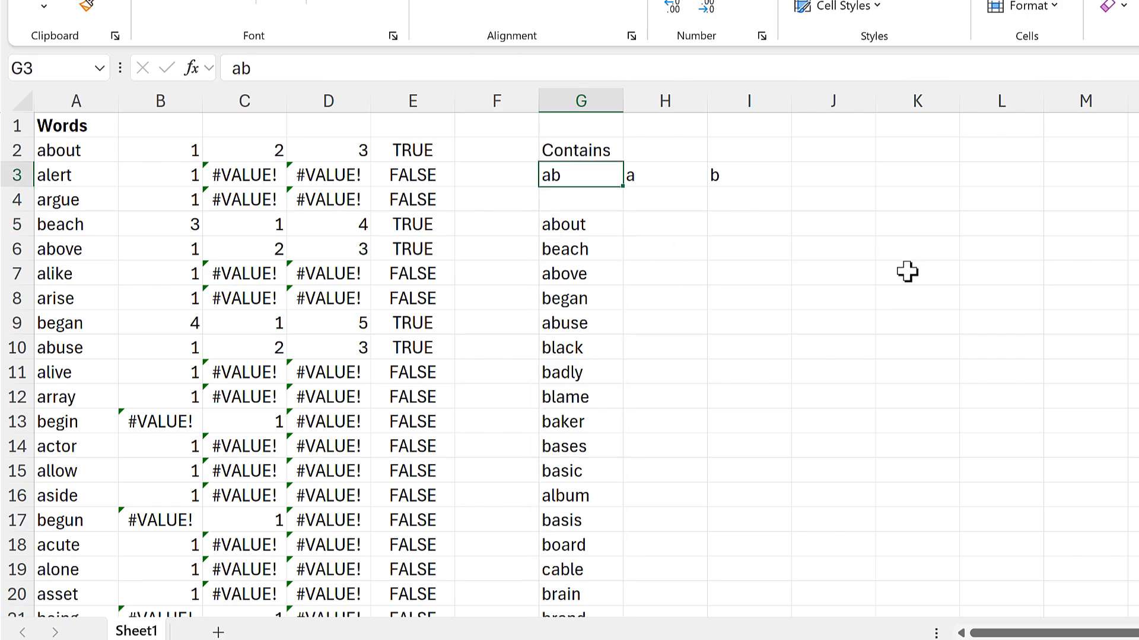
pyautogui.write('eth')
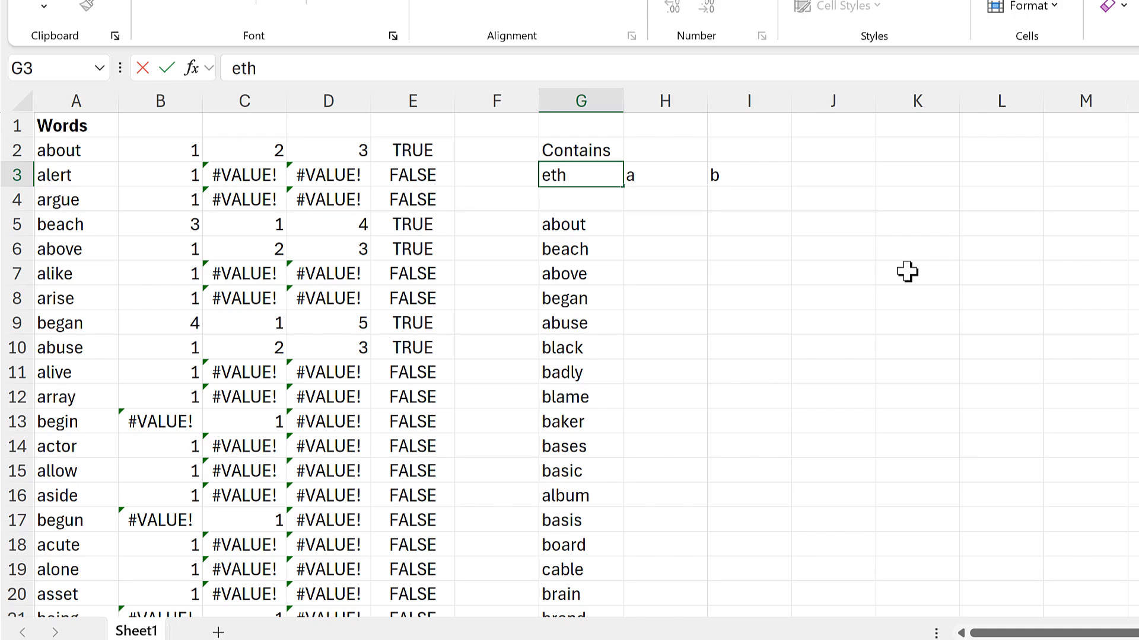
pyautogui.press('Return')
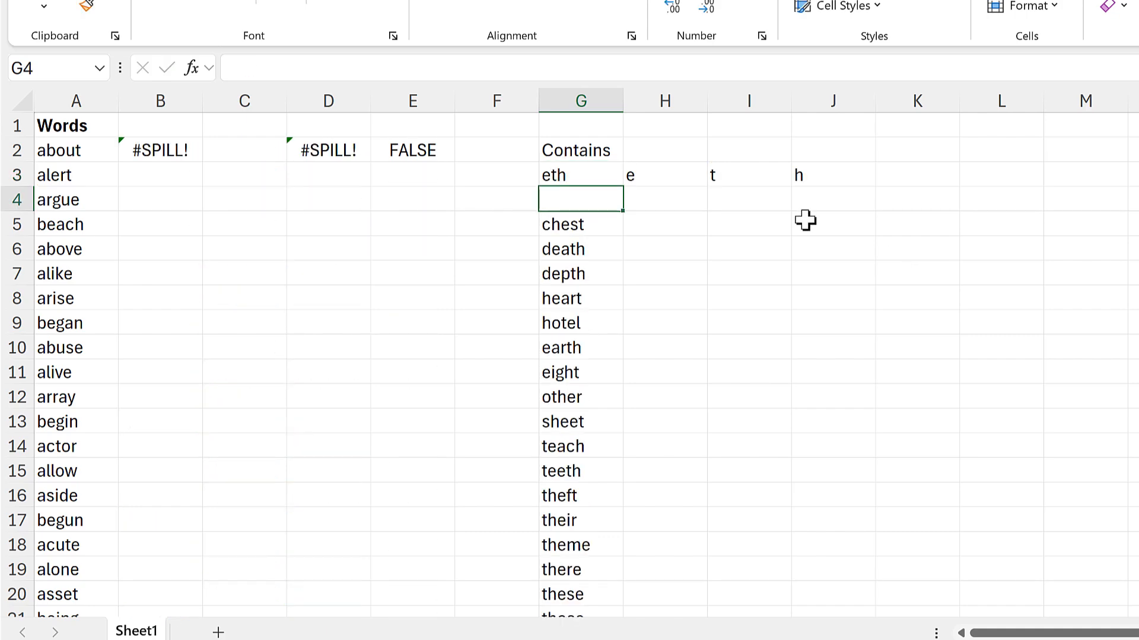
pyautogui.press('Down')
pyautogui.scroll(-3, 670, 272)
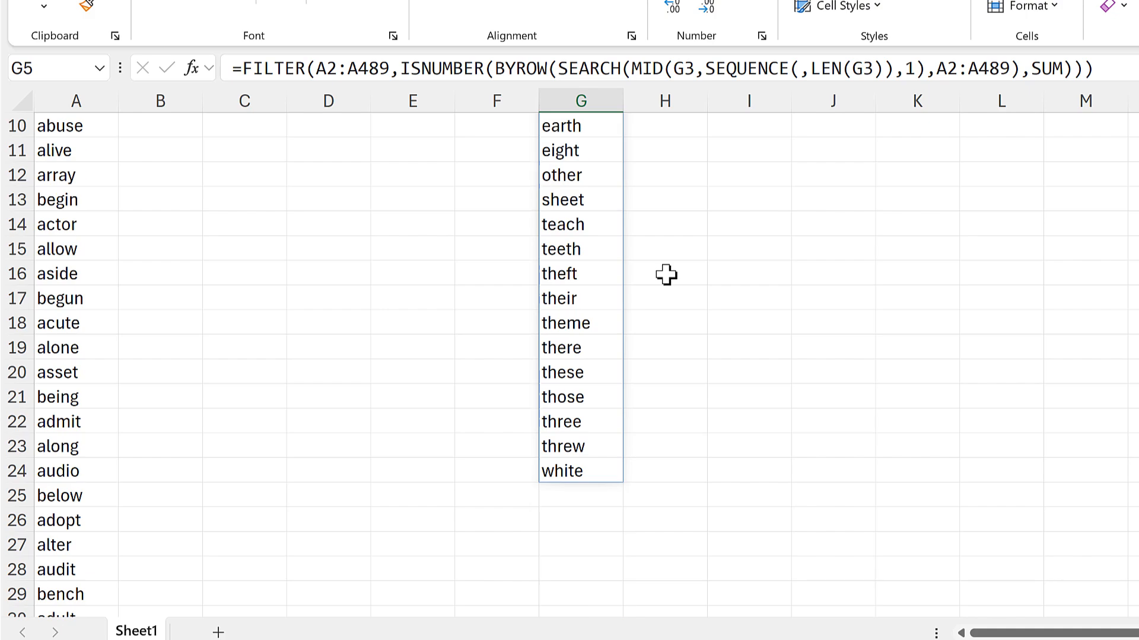
# Move the Contains heading, search text and FILTER formula from G2:G5 down to G6:G9.
pyautogui.scroll(3, 584, 273)
pyautogui.moveTo(601, 152); pyautogui.dragTo(601, 225)
pyautogui.moveTo(603, 138); pyautogui.dragTo(688, 224)
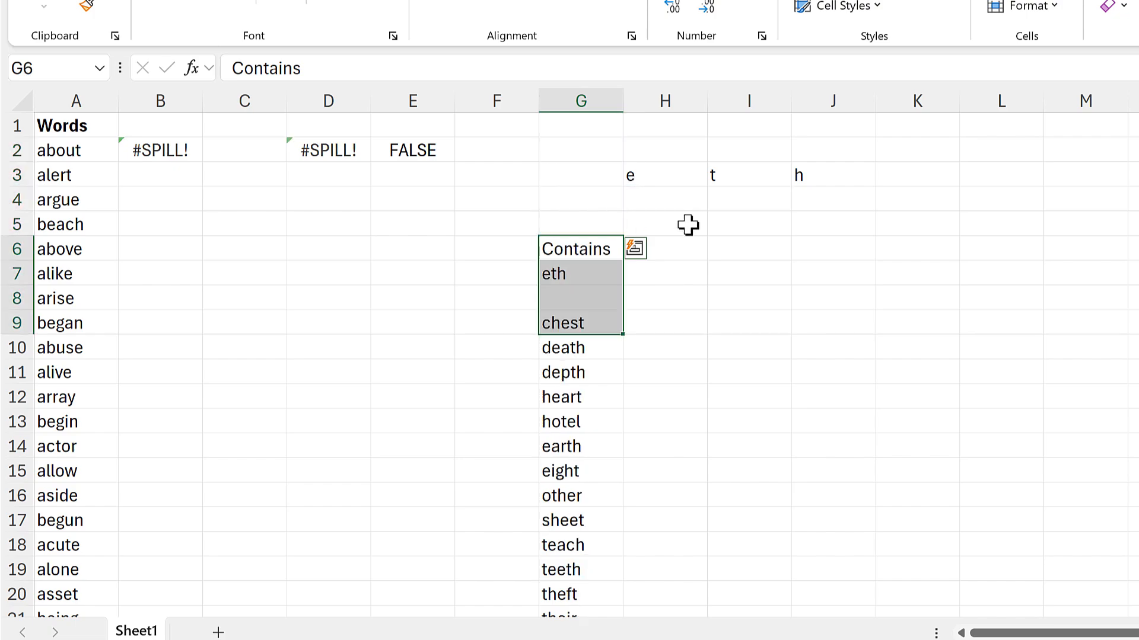
# Enter the heading "Does not contain" in G2 and the letters ab in G3.
pyautogui.click(602, 145)
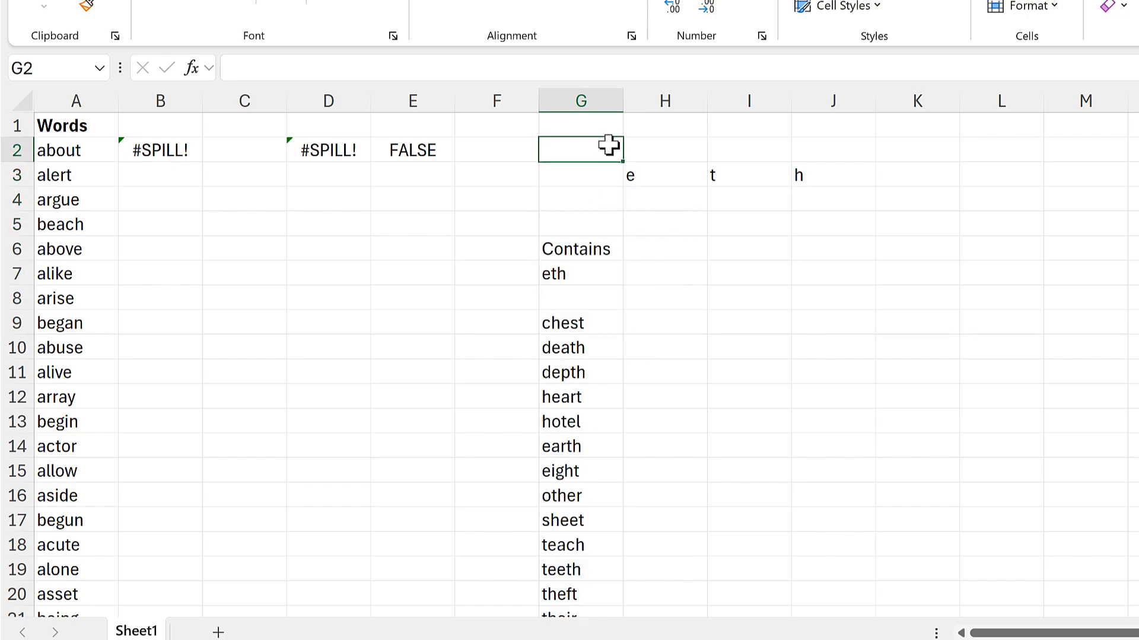
pyautogui.write('Does not contain')
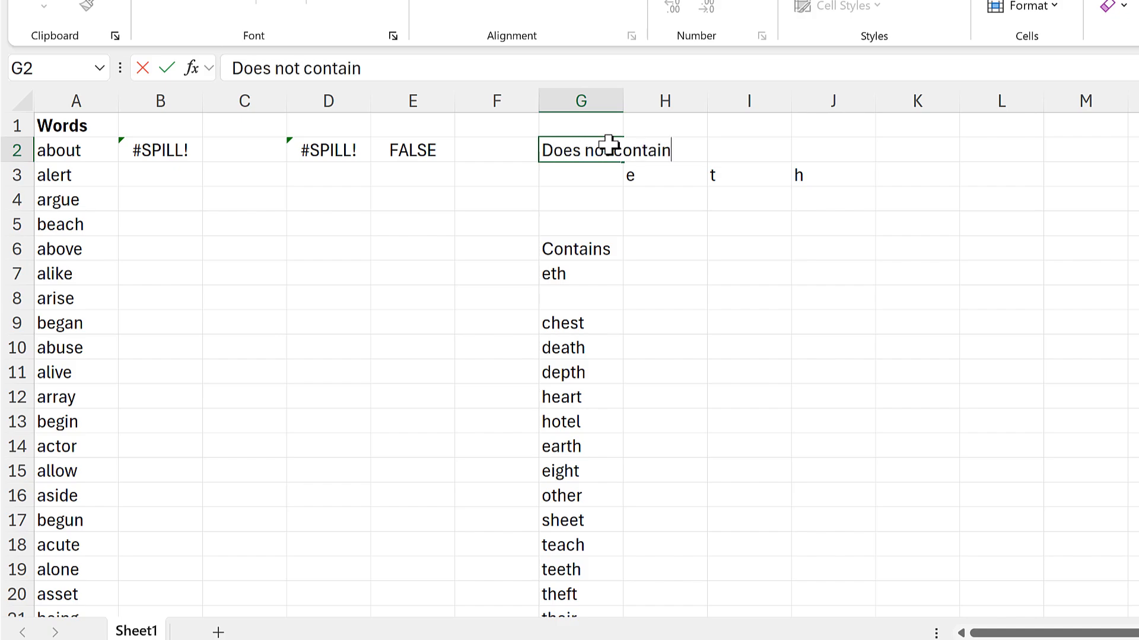
pyautogui.press('Return')
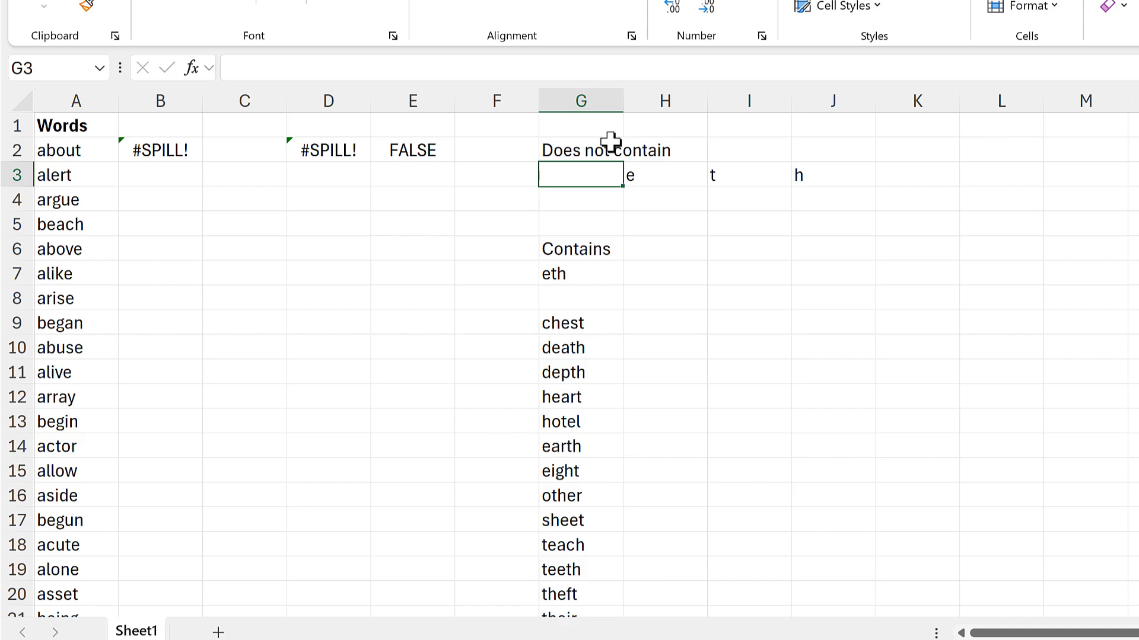
pyautogui.write('ab')
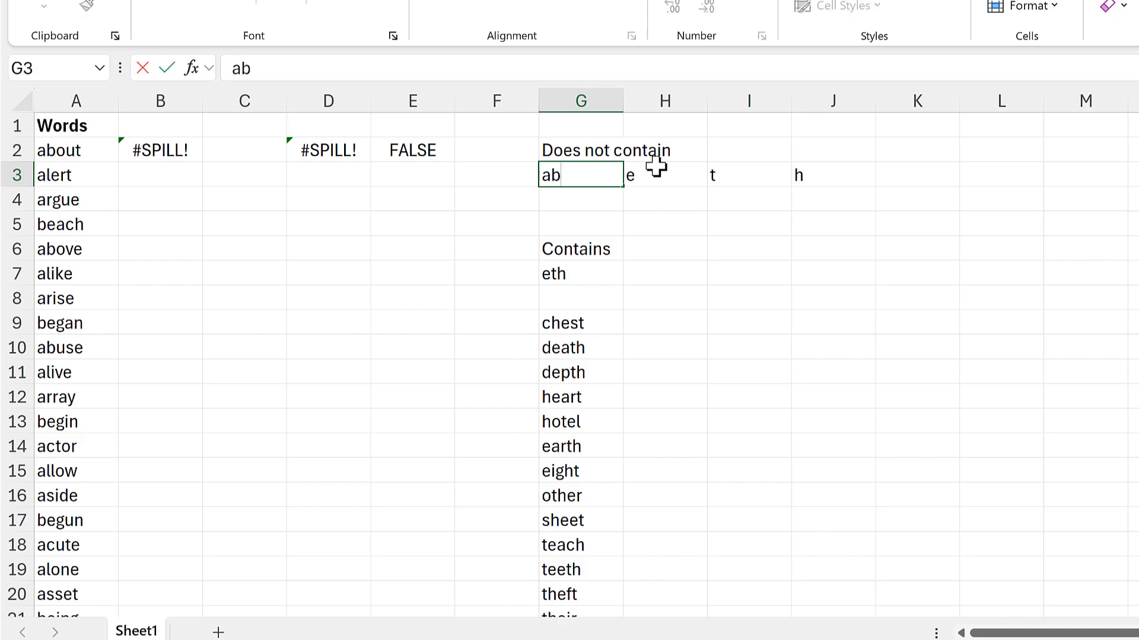
# Change both G7 references in H3's MID formula to G3.
pyautogui.click(659, 171)
pyautogui.click(589, 69)
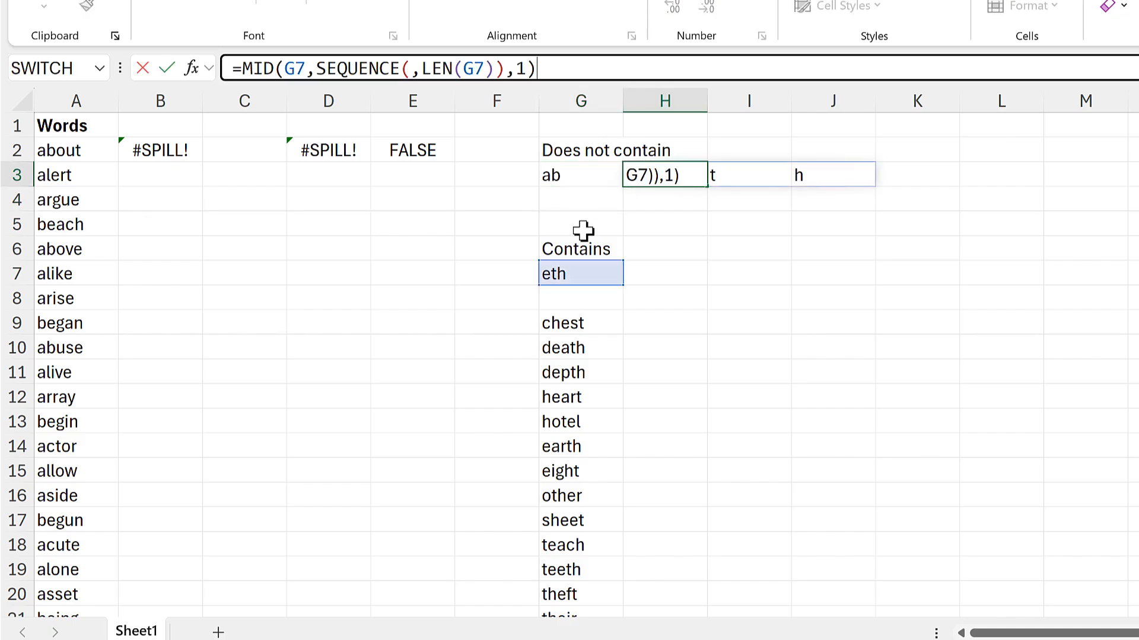
pyautogui.moveTo(568, 263); pyautogui.dragTo(581, 187)
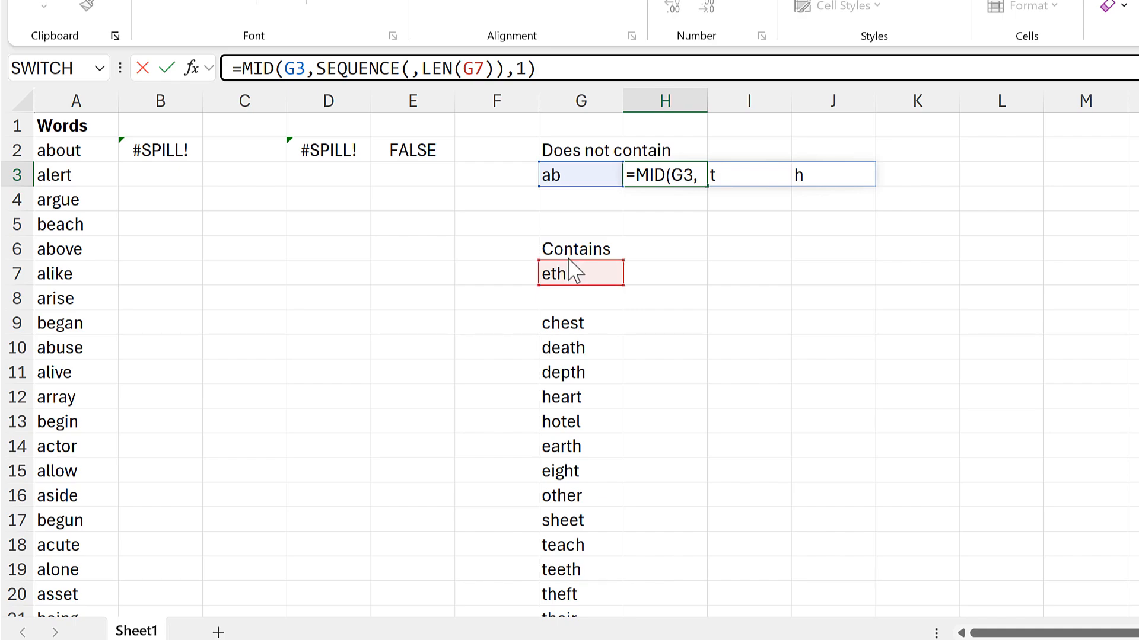
pyautogui.moveTo(573, 270); pyautogui.dragTo(582, 187)
pyautogui.press('Return')
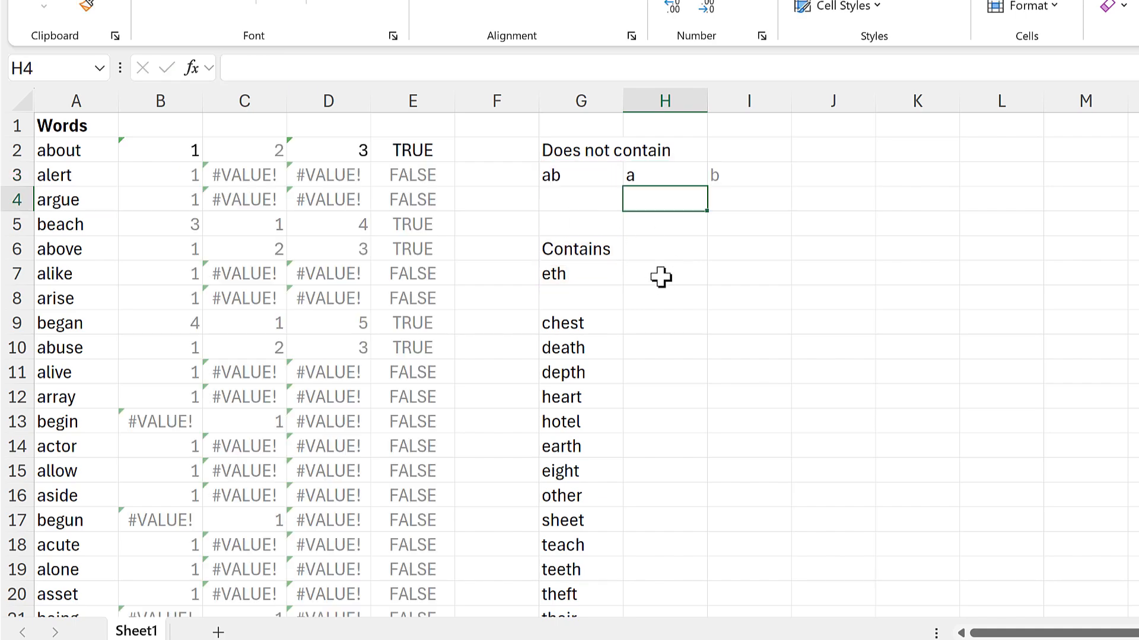
# Examine the SEARCH and BYROW helper results for the word alert against the Contains and Does not contain criteria.
pyautogui.click(172, 153)
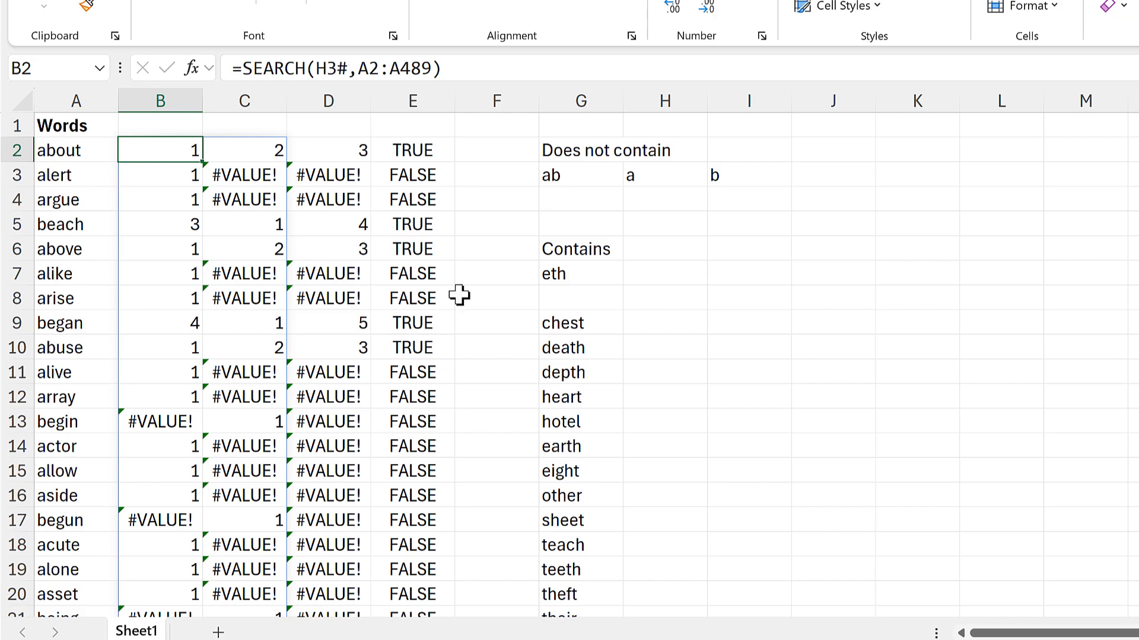
pyautogui.click(579, 254)
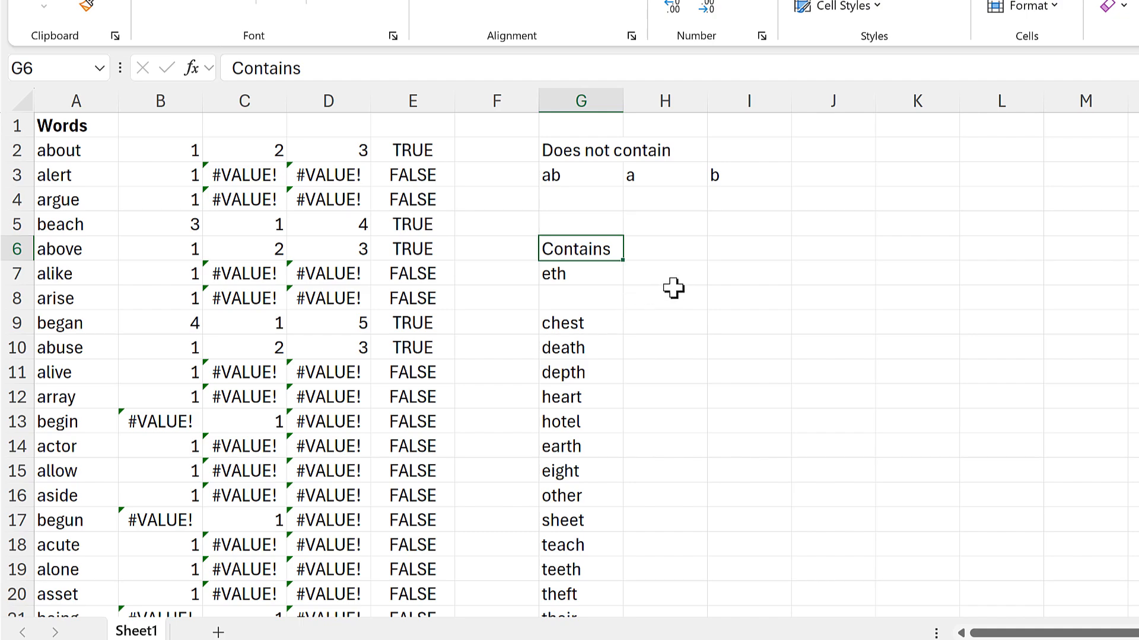
pyautogui.click(571, 148)
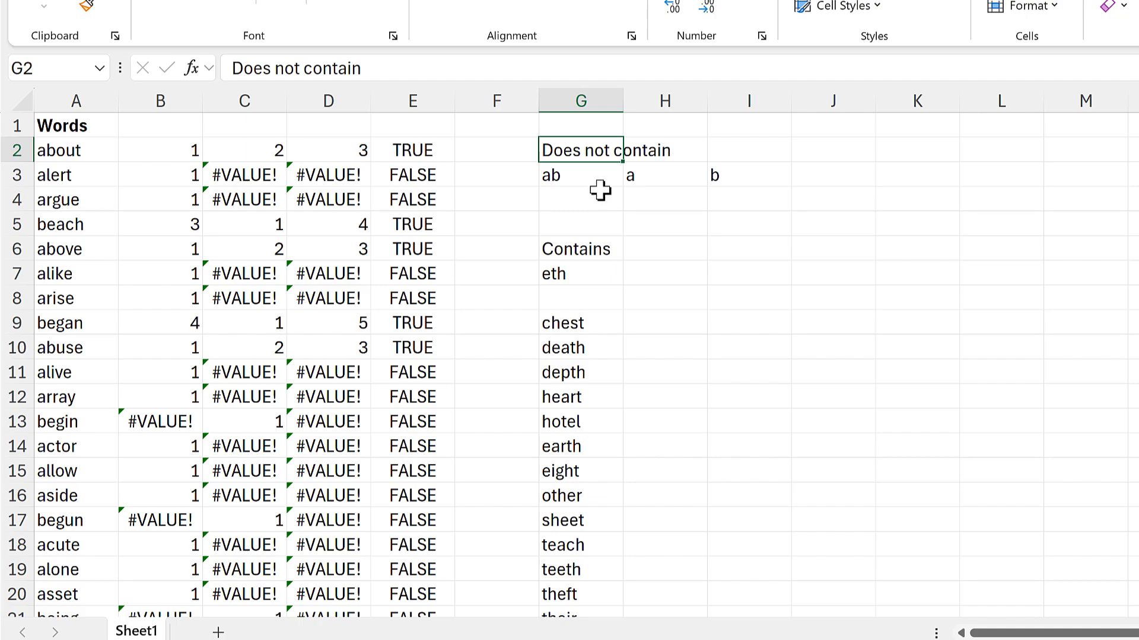
pyautogui.moveTo(200, 178); pyautogui.dragTo(224, 185)
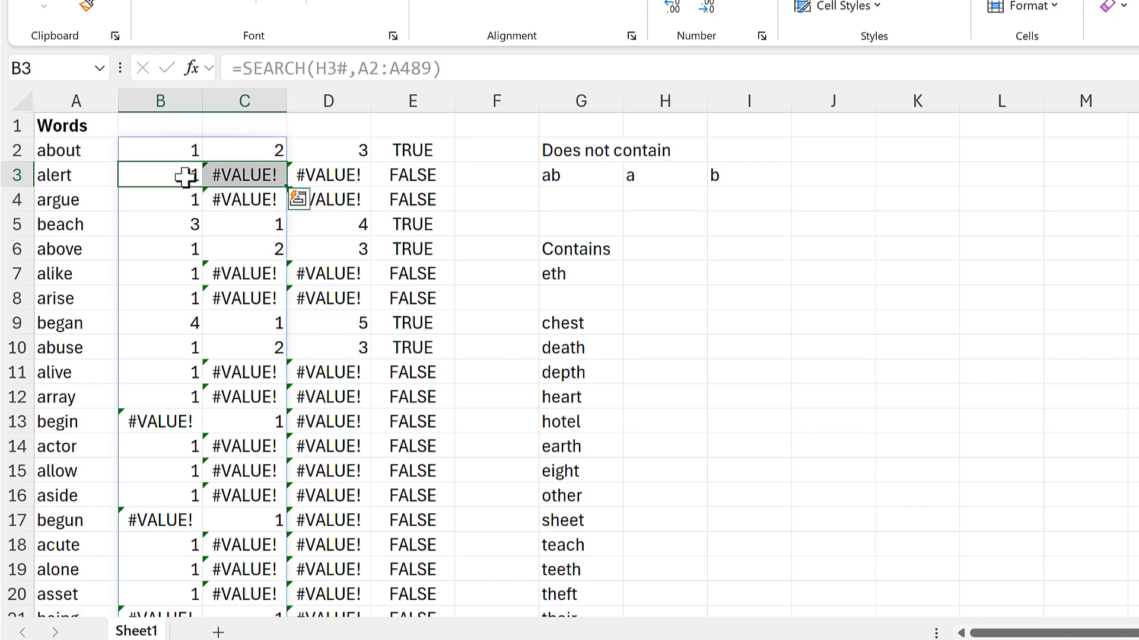
pyautogui.click(184, 173)
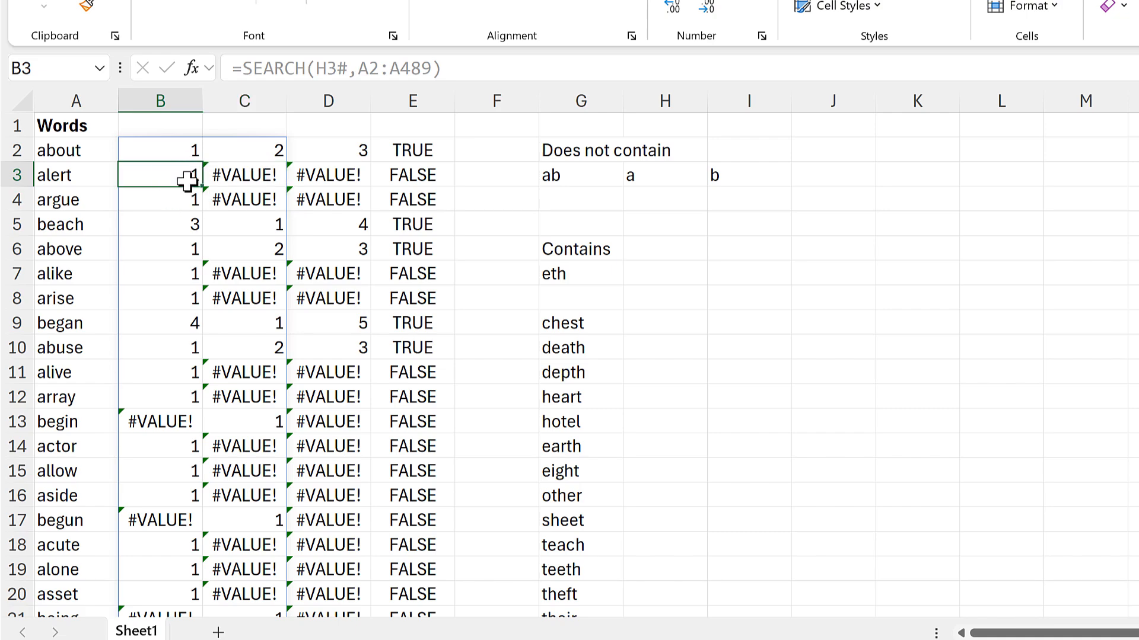
pyautogui.click(236, 174)
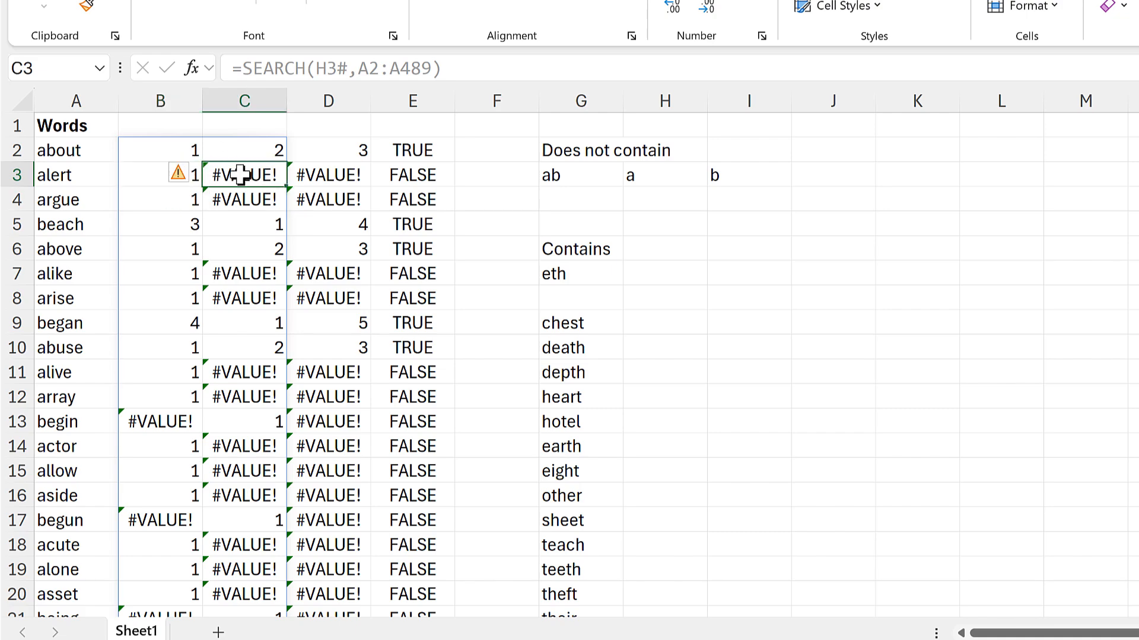
pyautogui.click(351, 179)
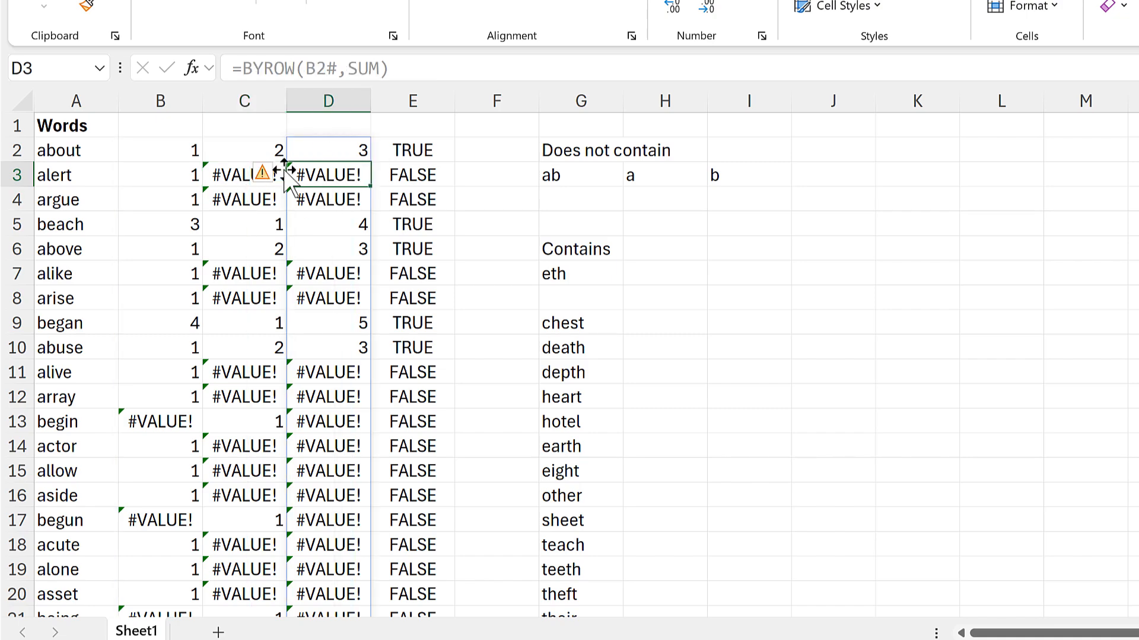
# Wrap B2's SEARCH formula in IFERROR so that errors return 0.
pyautogui.click(196, 150)
pyautogui.click(255, 68)
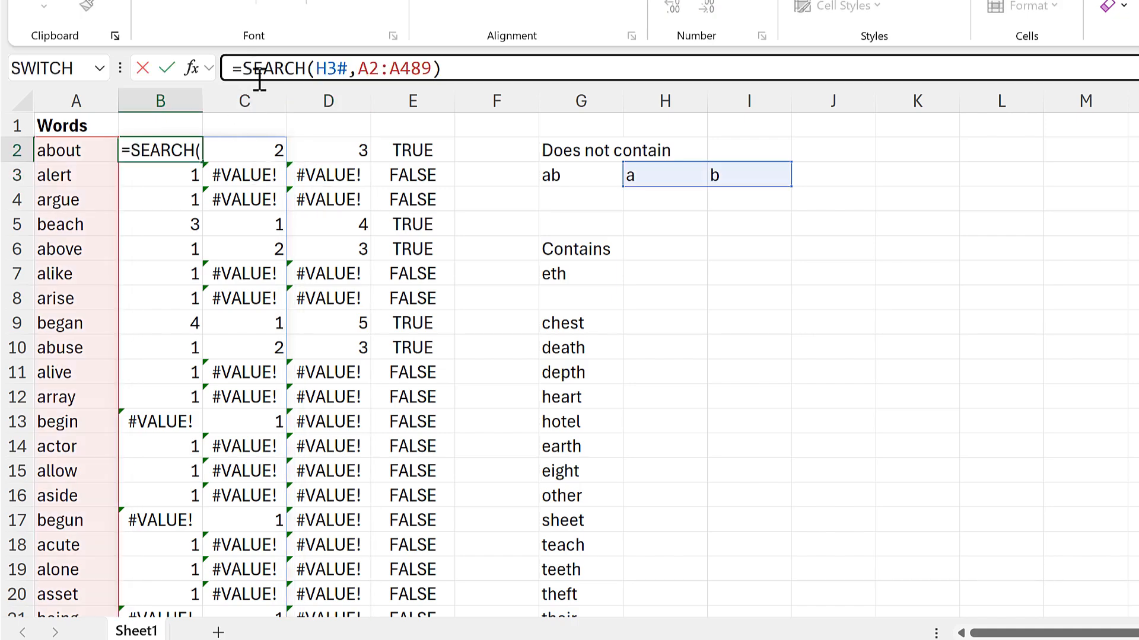
pyautogui.write('ifer')
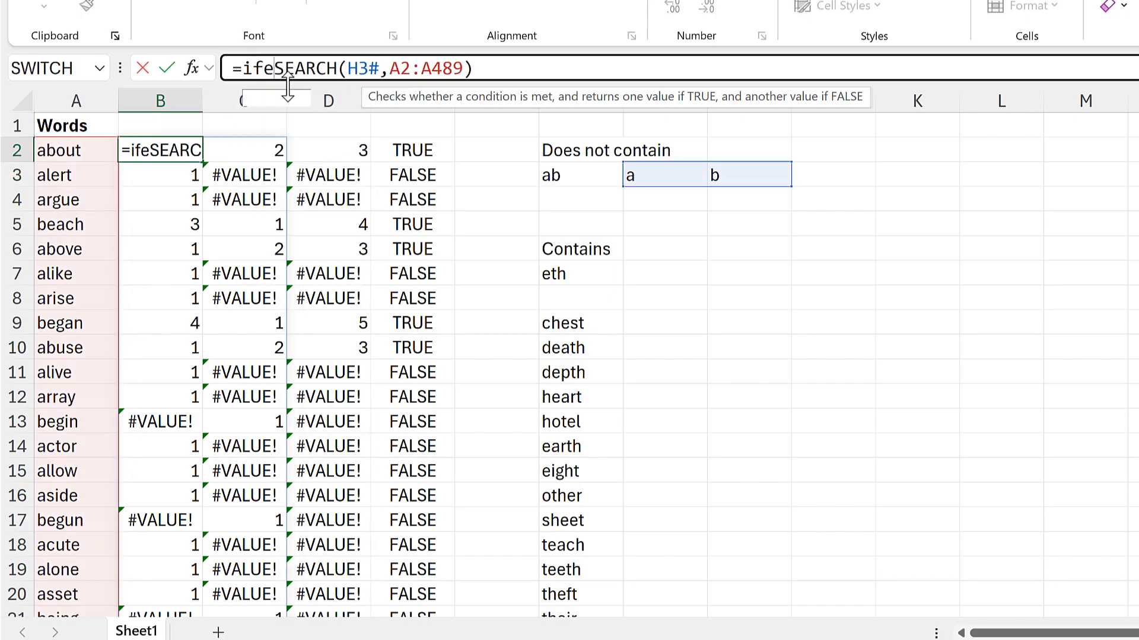
pyautogui.press('Tab')
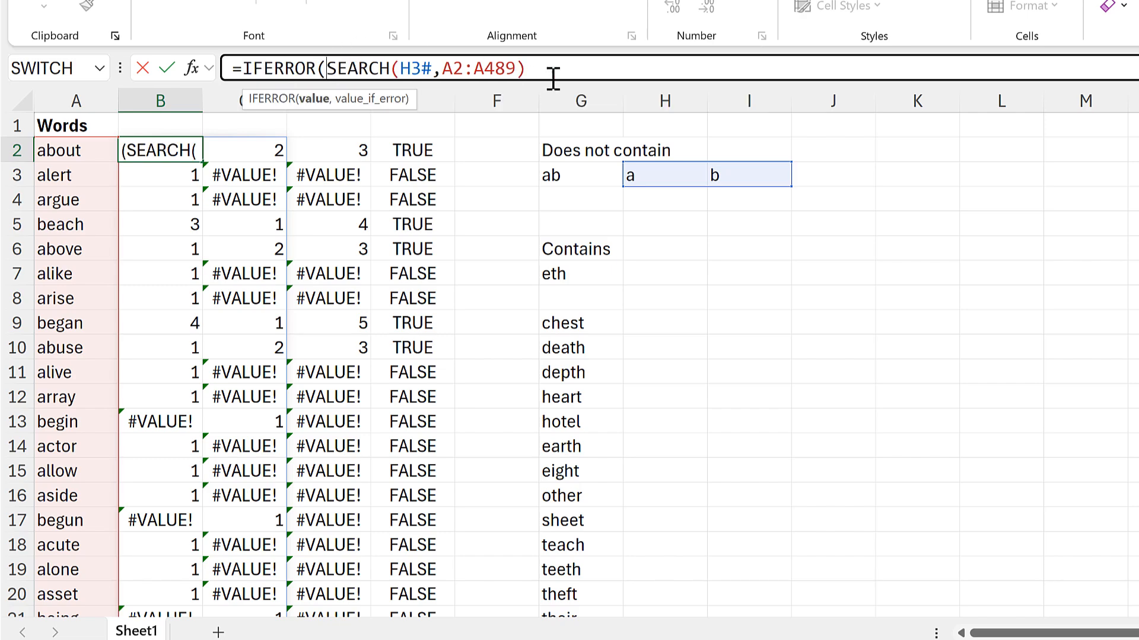
pyautogui.click(572, 68)
pyautogui.write(',')
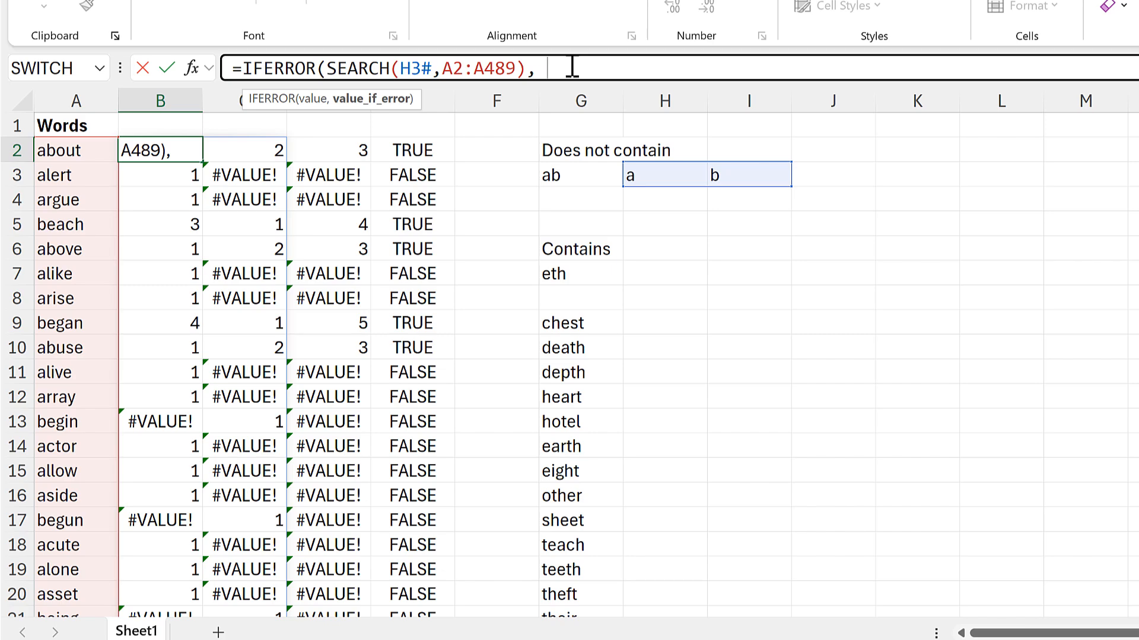
pyautogui.write('0)')
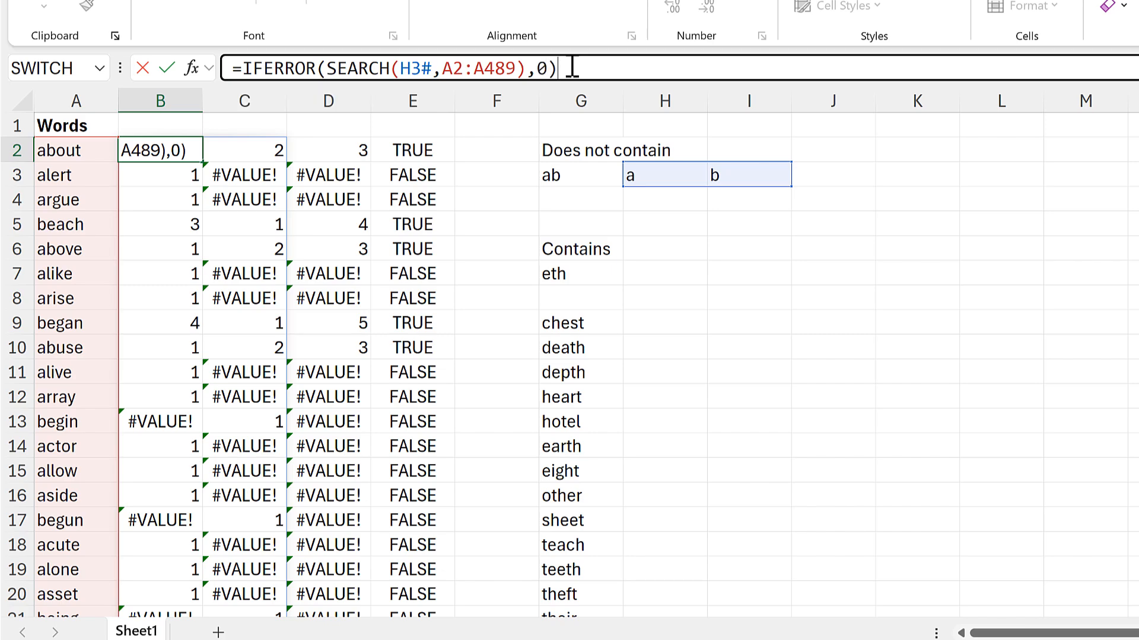
pyautogui.press('Return')
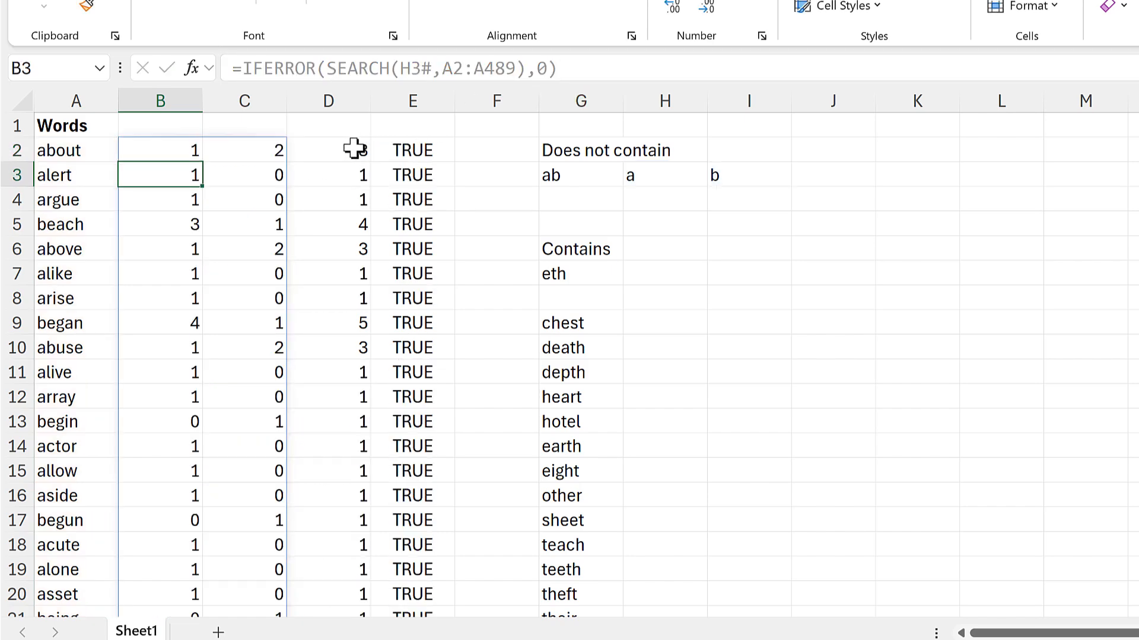
# Examine the BYROW sums in column D against the letter positions for words such as about and cover.
pyautogui.click(349, 145)
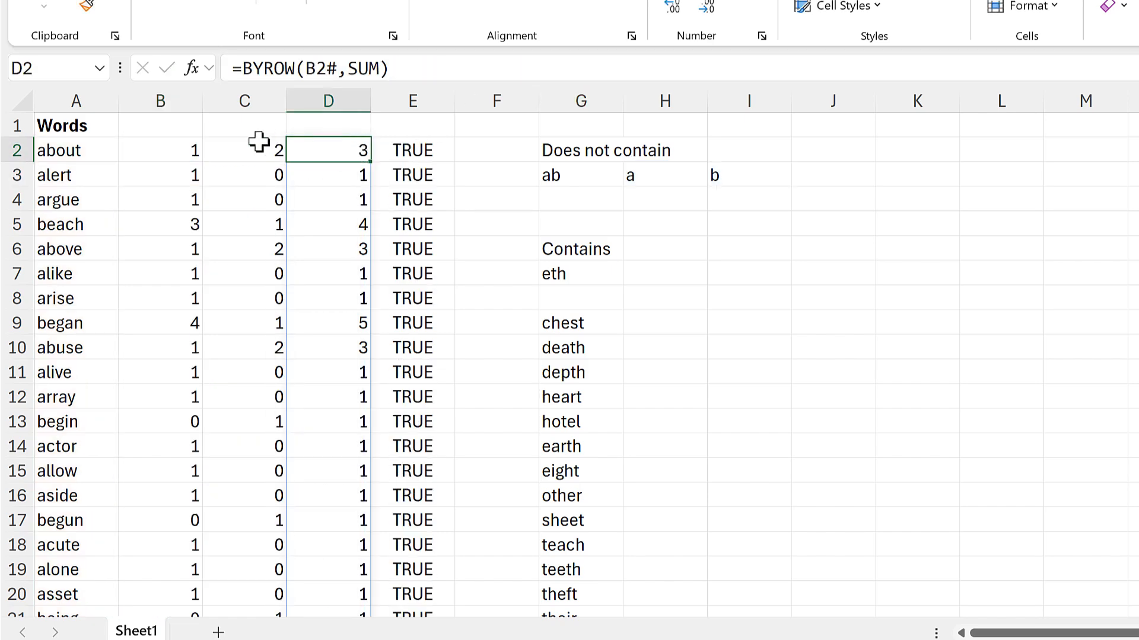
pyautogui.moveTo(159, 150); pyautogui.dragTo(220, 152)
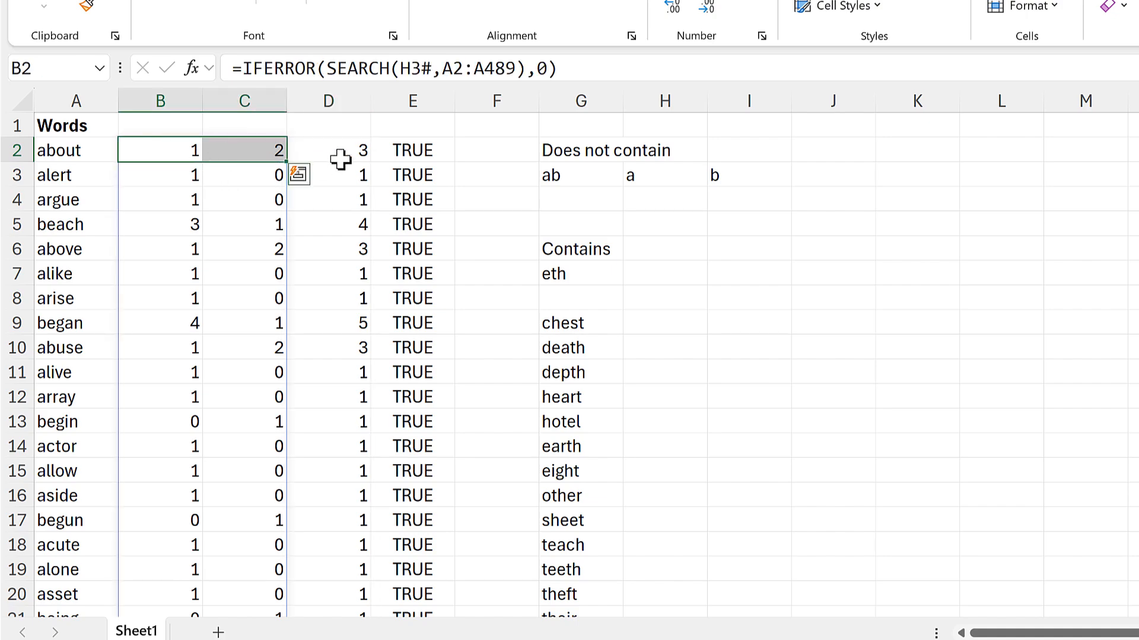
pyautogui.moveTo(343, 158); pyautogui.dragTo(359, 201)
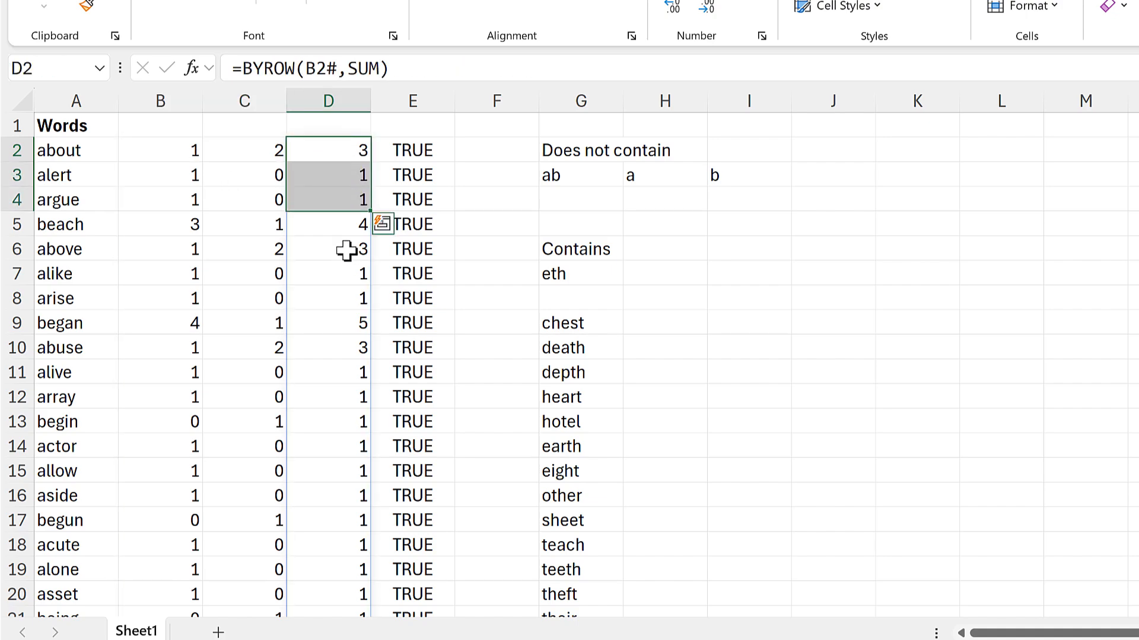
pyautogui.click(278, 274)
pyautogui.scroll(-6, 292, 303)
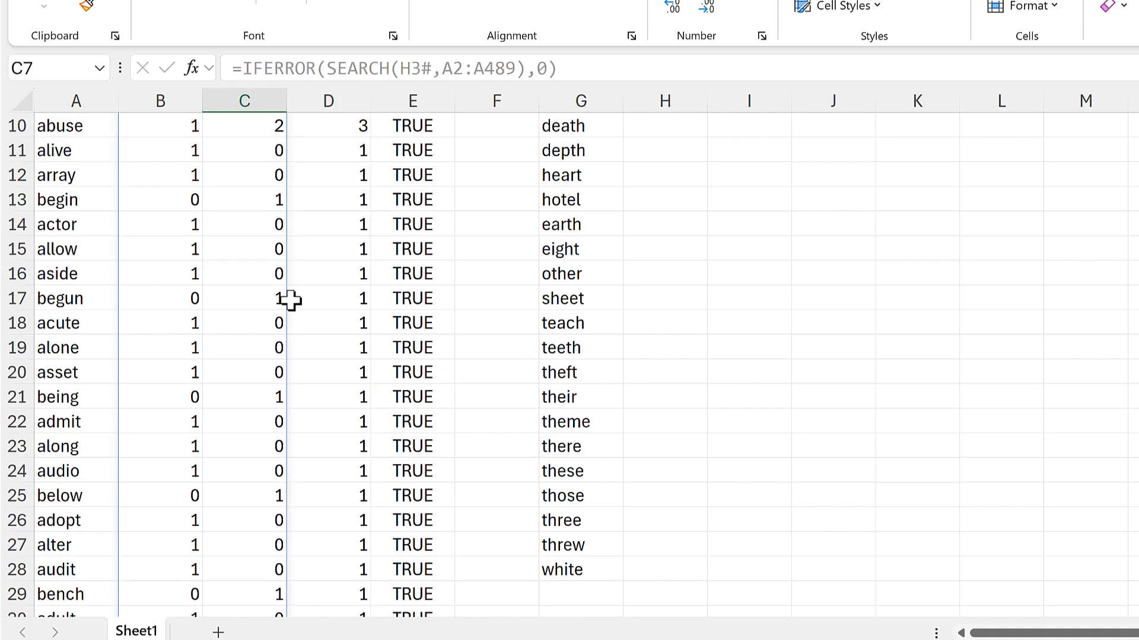
pyautogui.scroll(-10, 288, 299)
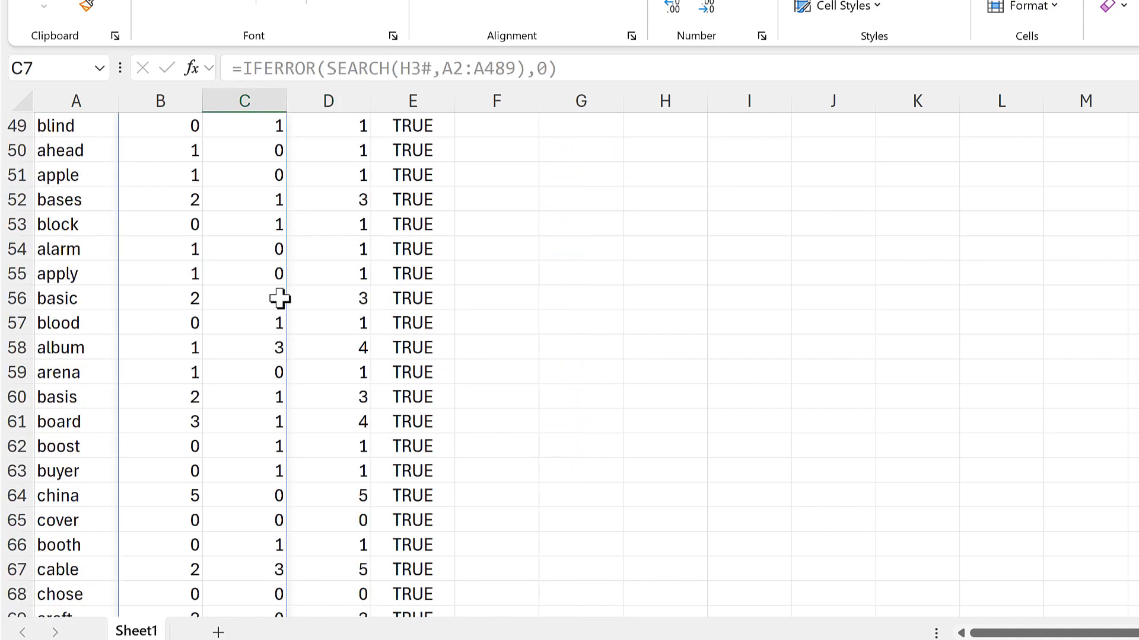
pyautogui.scroll(-2, 279, 297)
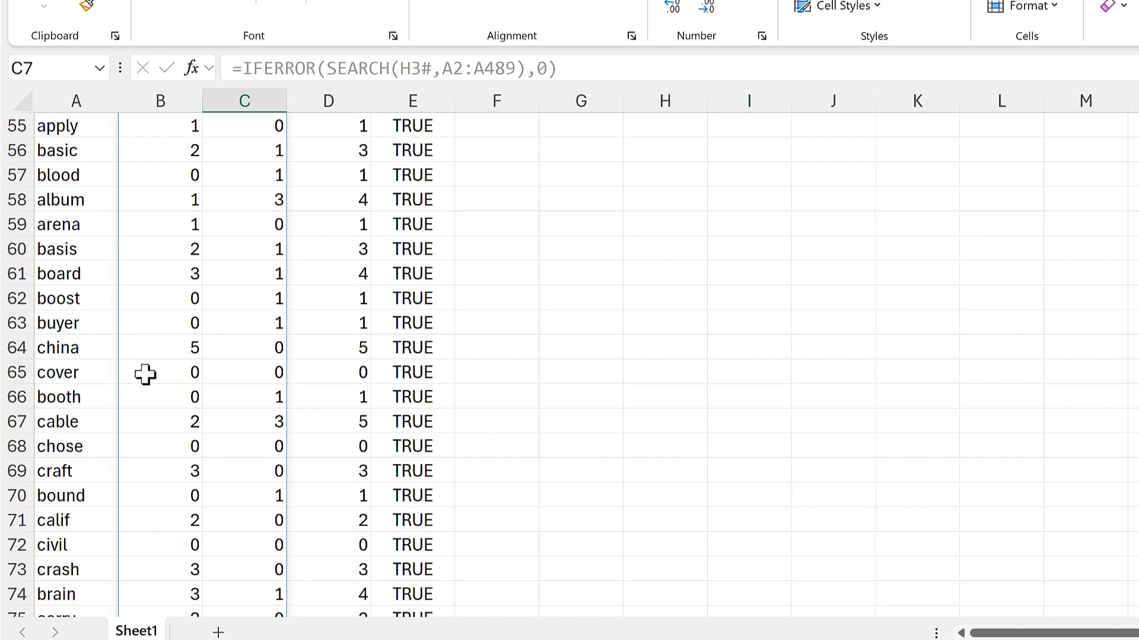
pyautogui.moveTo(146, 373); pyautogui.dragTo(265, 372)
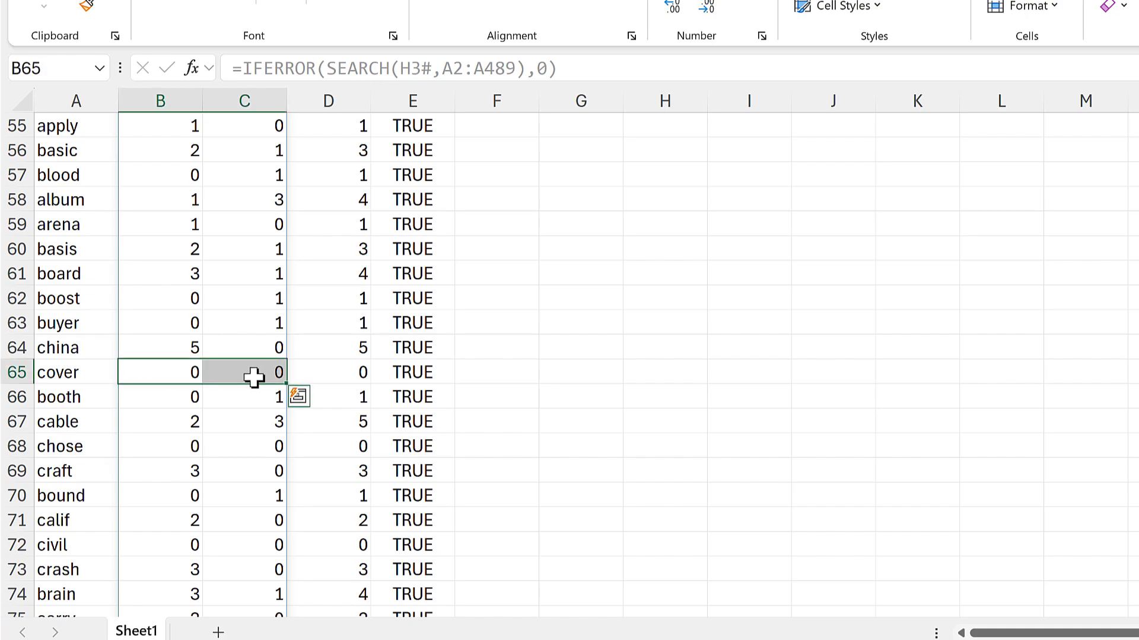
pyautogui.click(338, 376)
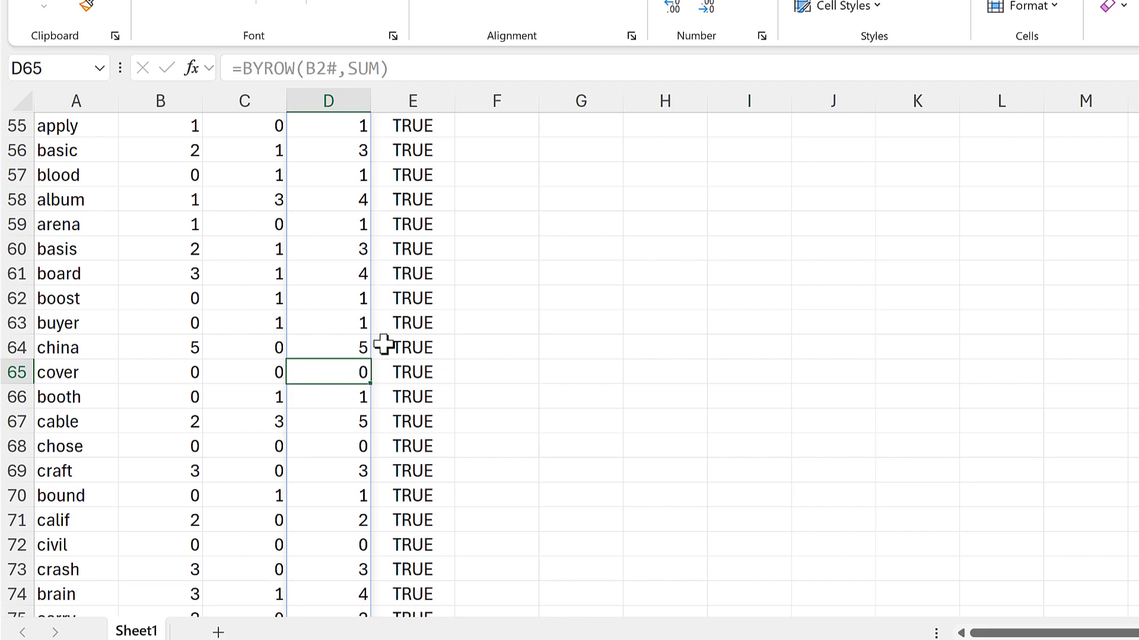
pyautogui.scroll(3, 383, 344)
pyautogui.scroll(15, 382, 344)
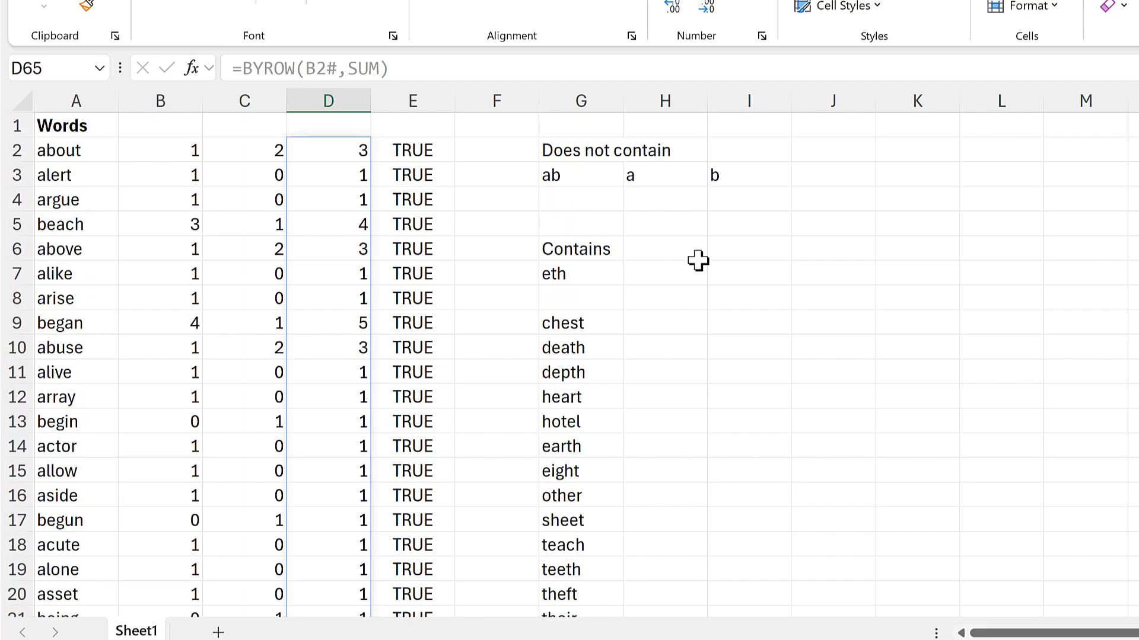
# Enter =FILTER(A2:A489,D2#=0) in I9 to list the words without any excluded letter.
pyautogui.click(732, 316)
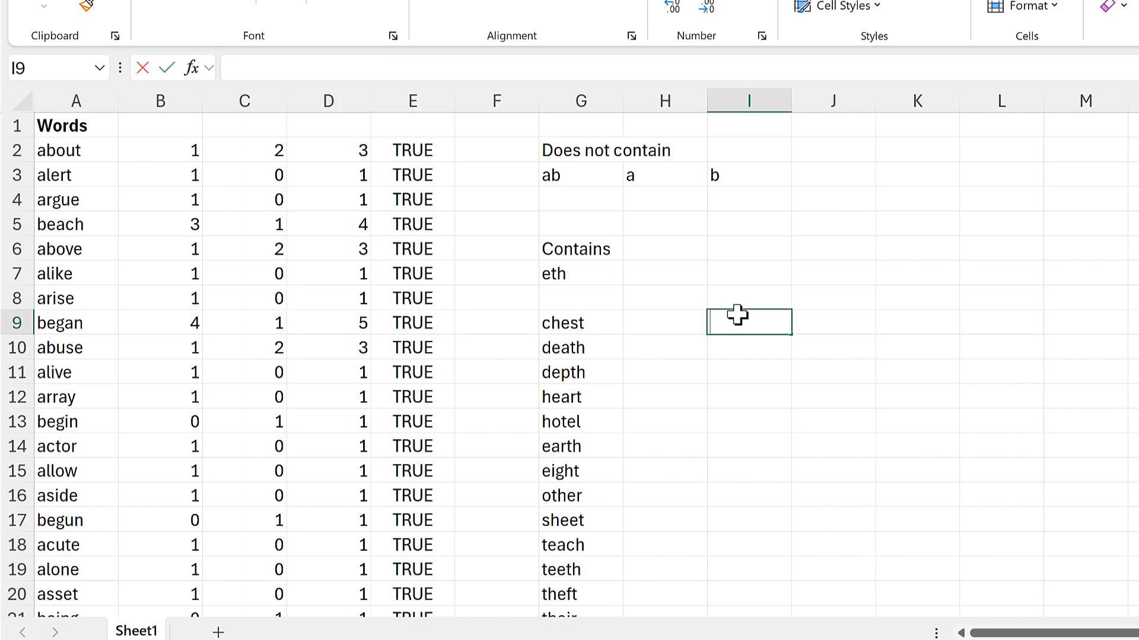
pyautogui.write('=filter')
pyautogui.press('Tab')
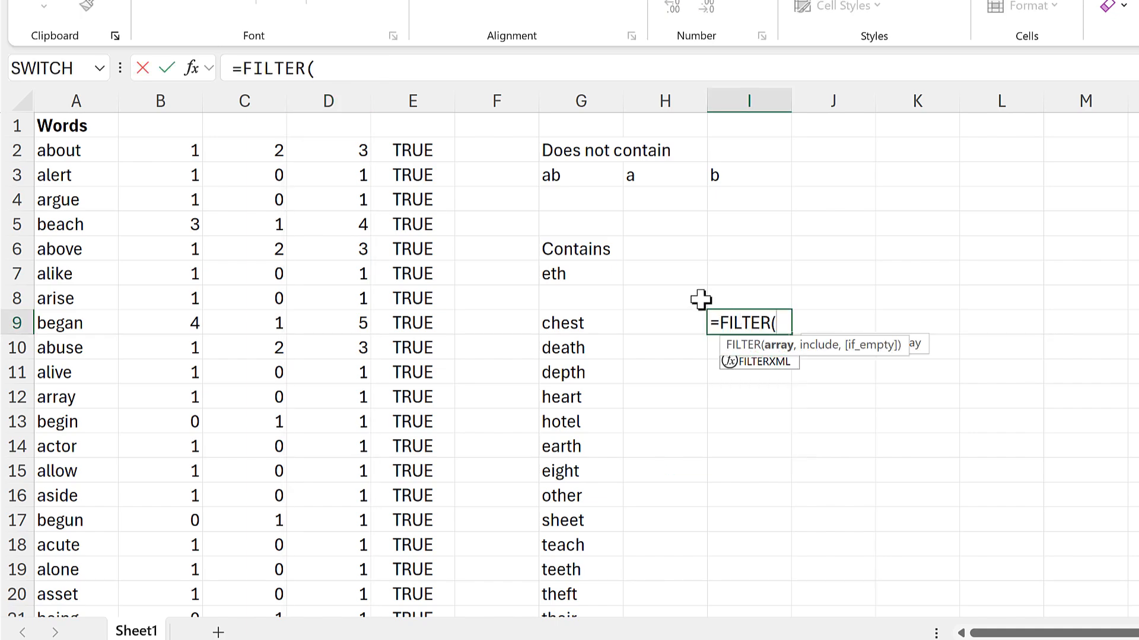
pyautogui.click(102, 150)
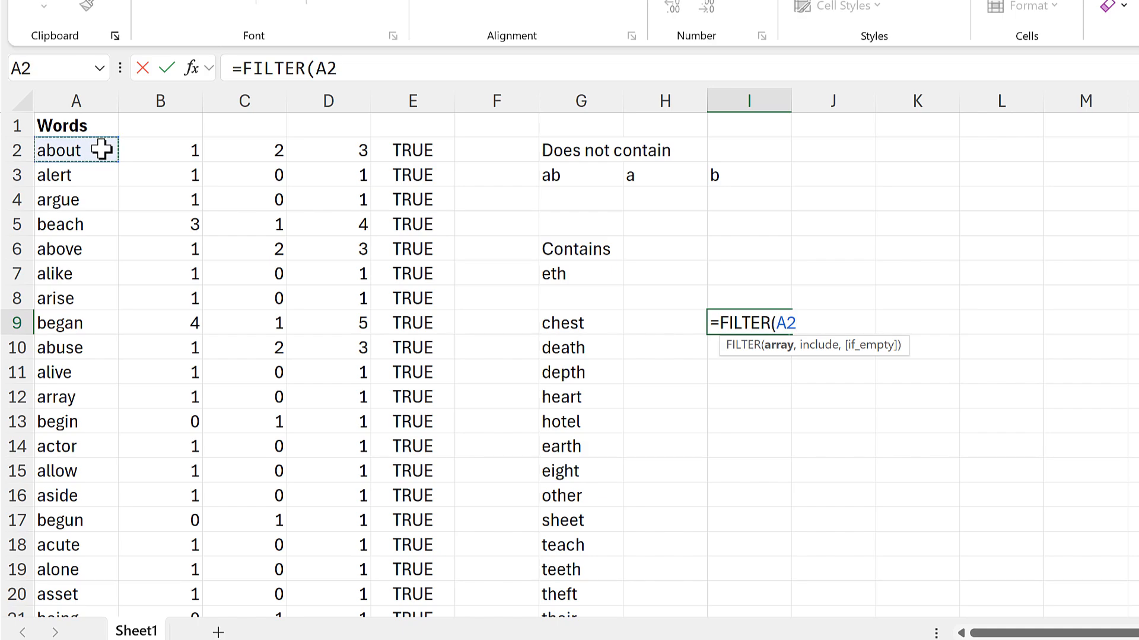
pyautogui.hotkey('ctrl', 'shift', 'Down')
pyautogui.write(',')
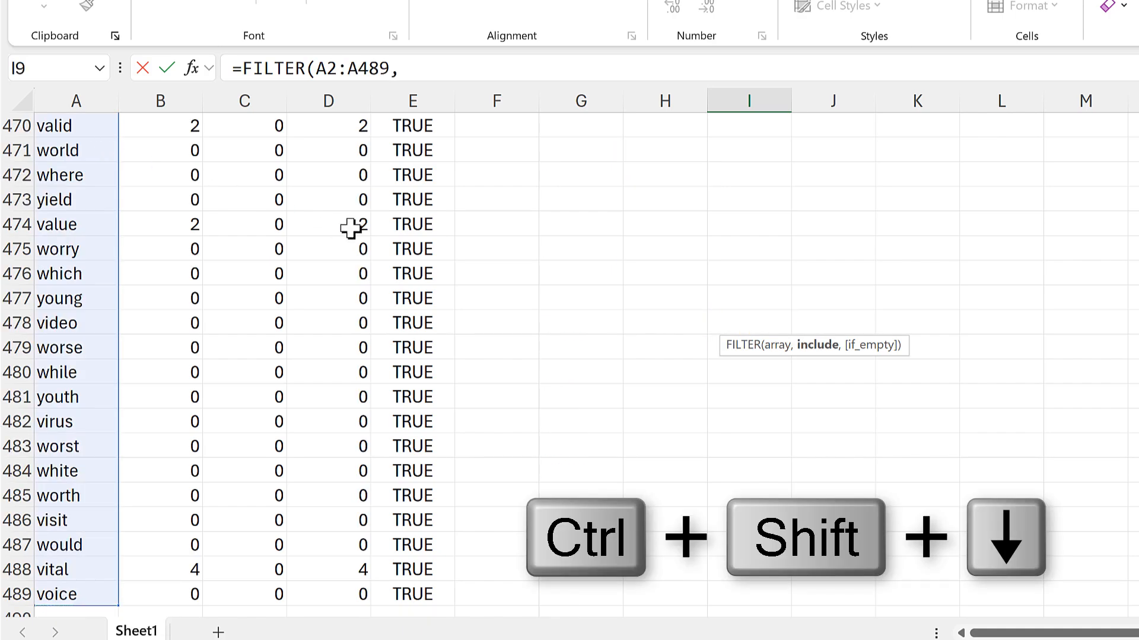
pyautogui.click(350, 228)
pyautogui.hotkey('ctrl', 'Up')
pyautogui.hotkey('ctrl', 'Up')
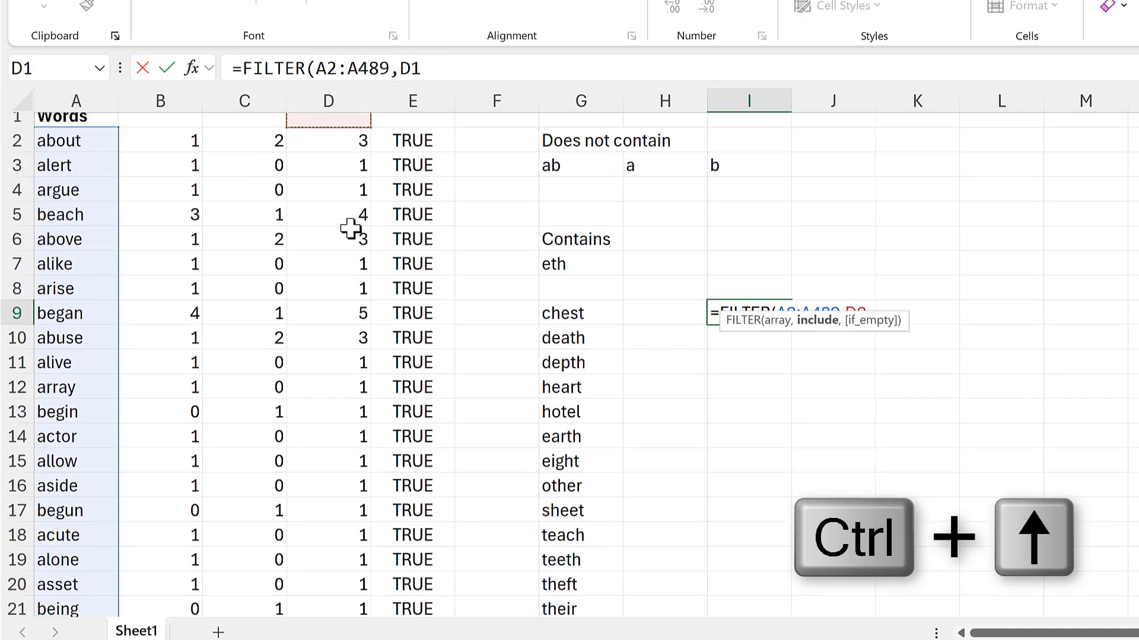
pyautogui.press('Down')
pyautogui.hotkey('ctrl', 'shift', 'Down')
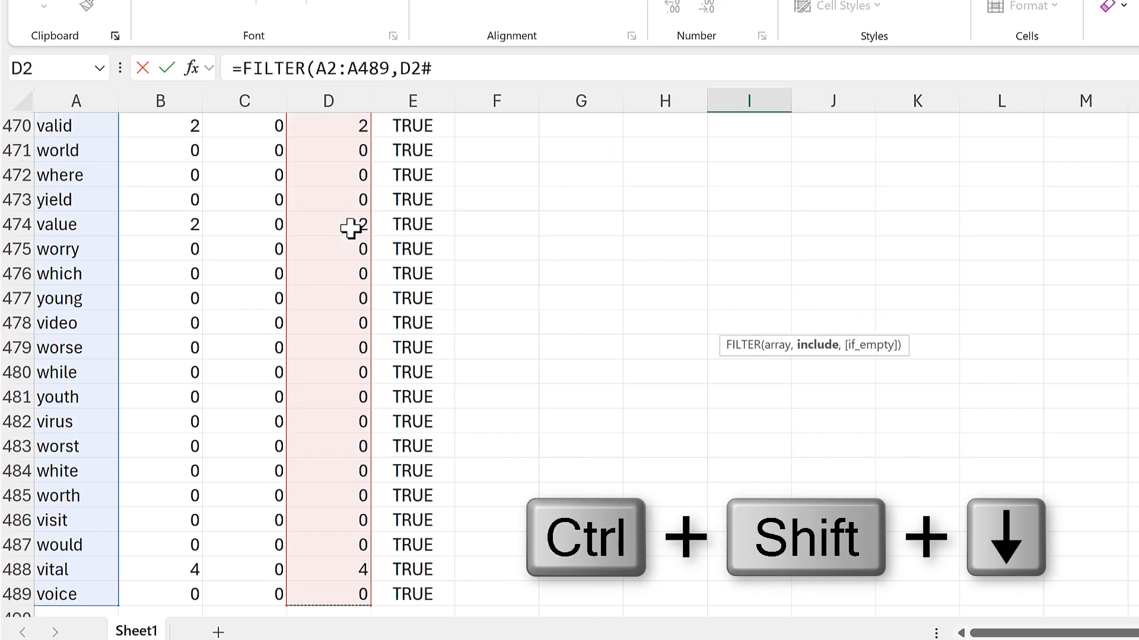
pyautogui.write('=0)')
pyautogui.press('Return')
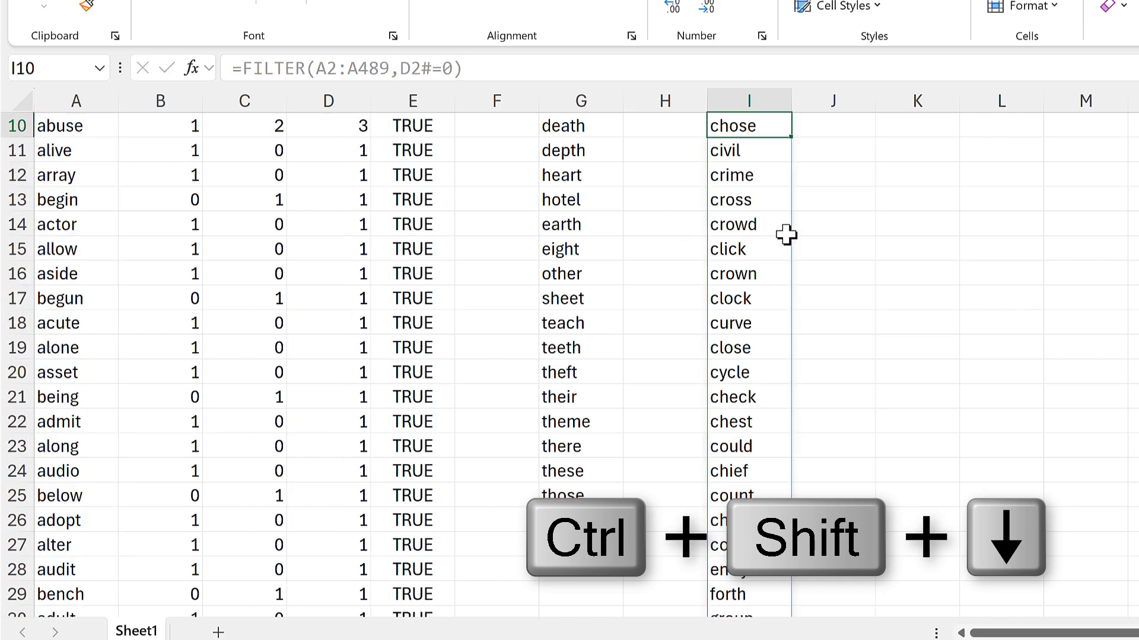
# Examine the filtered word list in column I from its first entry to its last.
pyautogui.scroll(3, 733, 307)
pyautogui.click(738, 325)
pyautogui.scroll(-10, 757, 338)
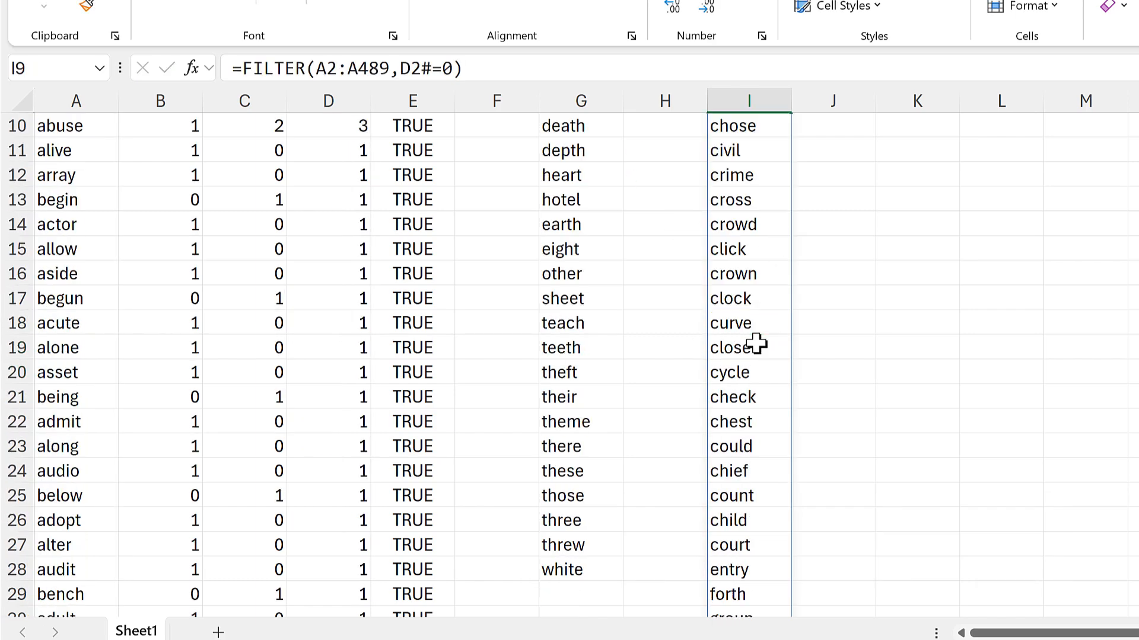
pyautogui.click(755, 345)
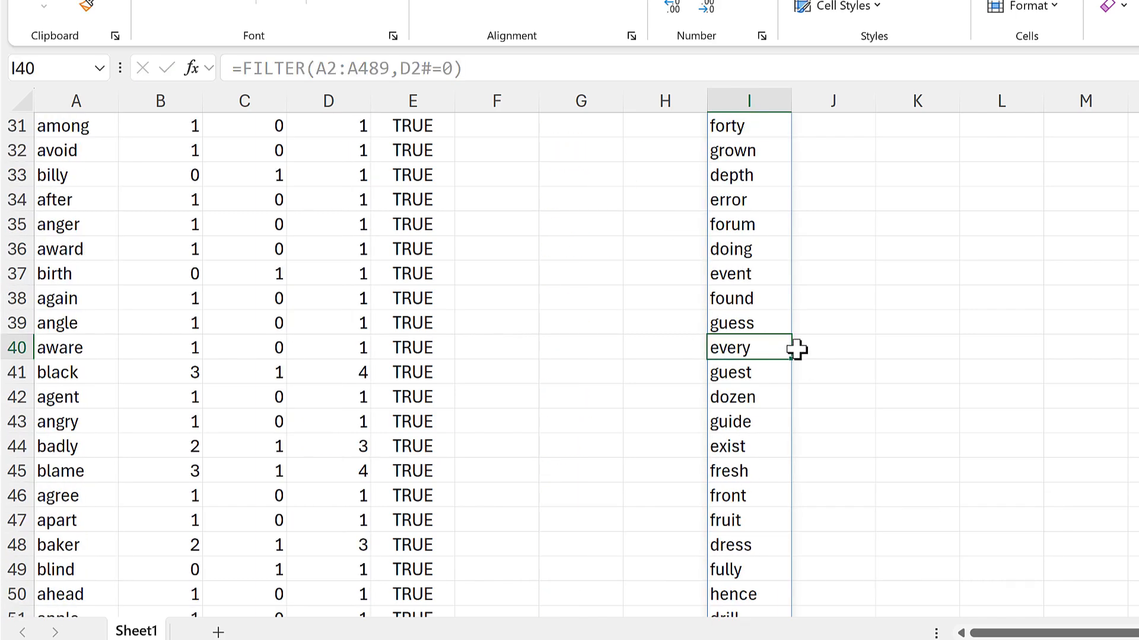
pyautogui.hotkey('ctrl', 'Down')
pyautogui.press('Down')
pyautogui.press('Up')
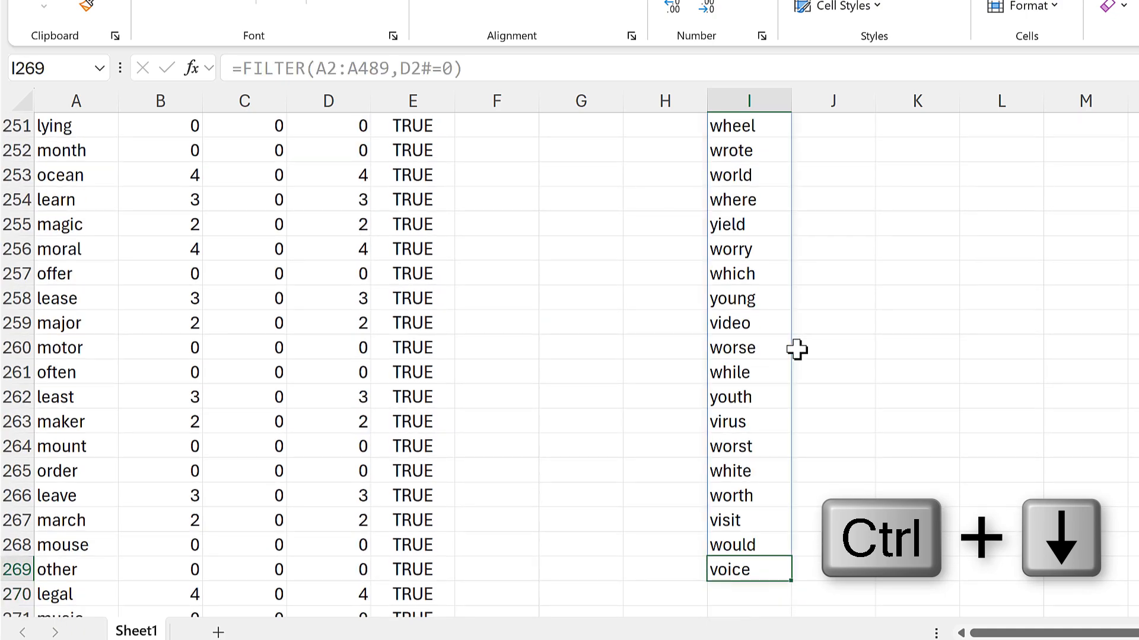
pyautogui.hotkey('ctrl', 'Up')
pyautogui.scroll(3, 794, 335)
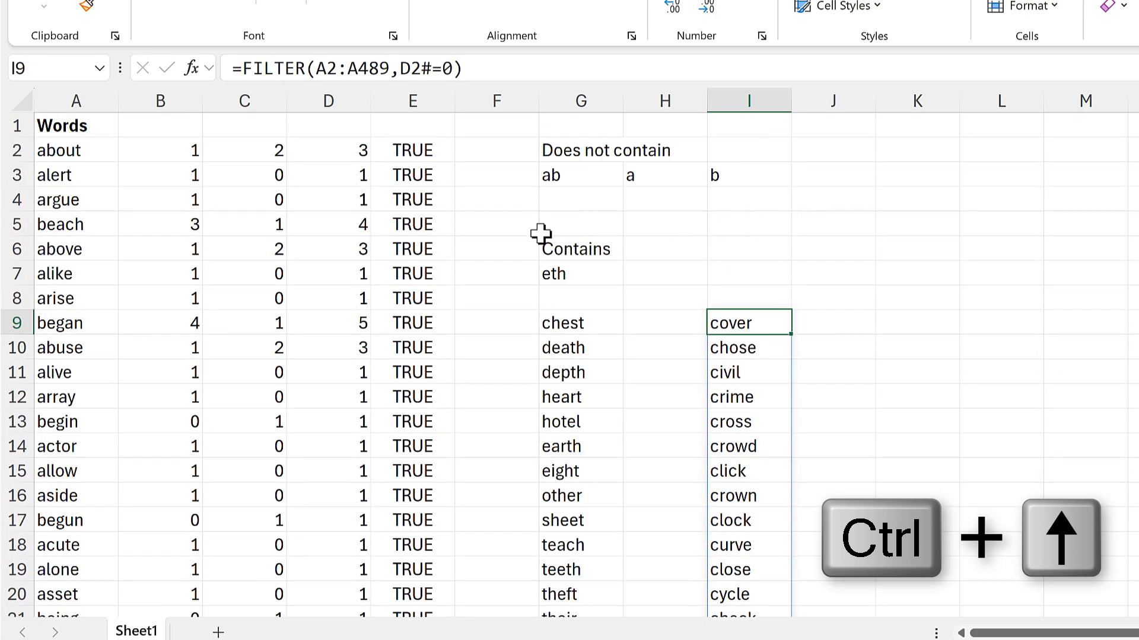
# Clear the ISNUMBER helper formula and its results from column E.
pyautogui.click(394, 152)
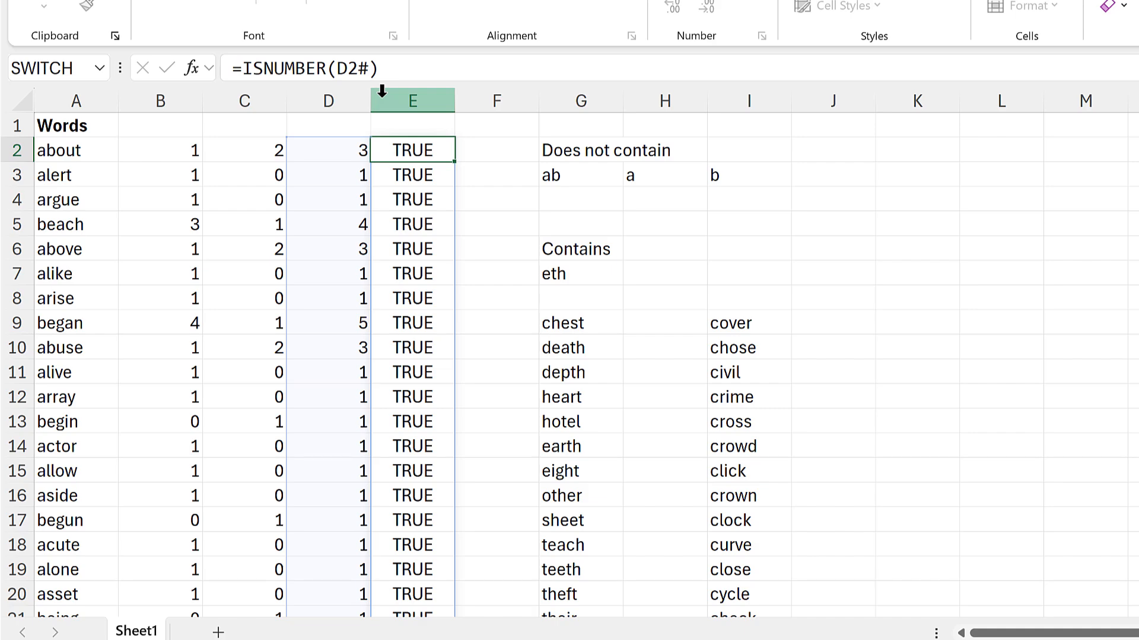
pyautogui.click(403, 97)
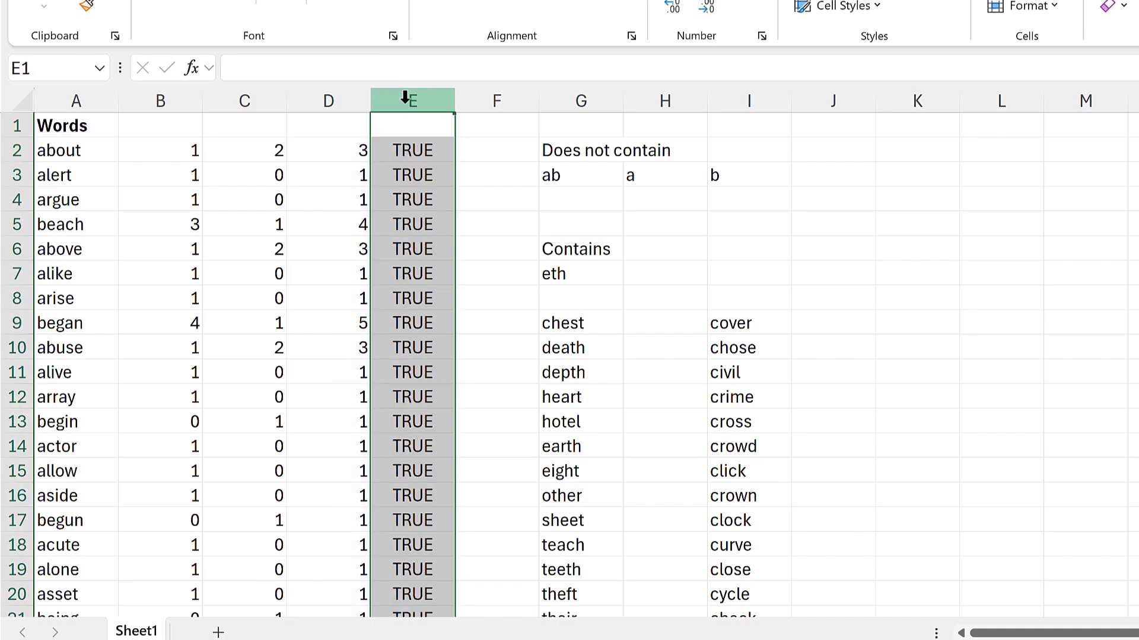
pyautogui.press('Delete')
# Replace the D2# reference in I9's FILTER formula with BYROW(B2#,SUM), copied from D2.
pyautogui.click(350, 148)
pyautogui.moveTo(423, 67); pyautogui.dragTo(244, 77)
pyautogui.hotkey('ctrl', 'c')
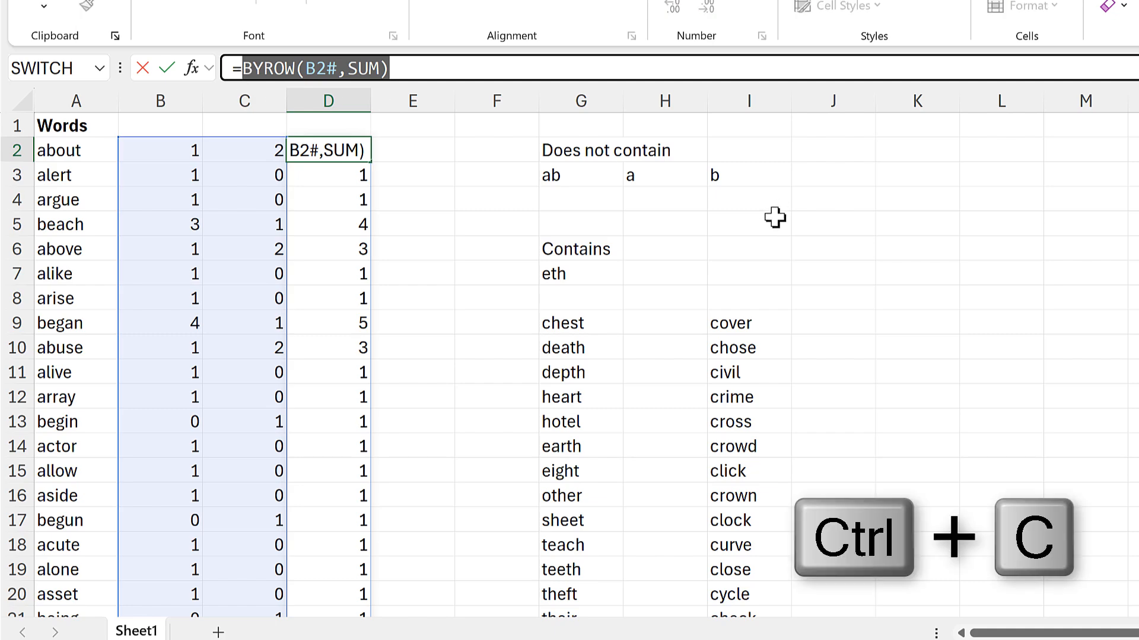
pyautogui.press('Escape')
pyautogui.click(733, 314)
pyautogui.click(490, 71)
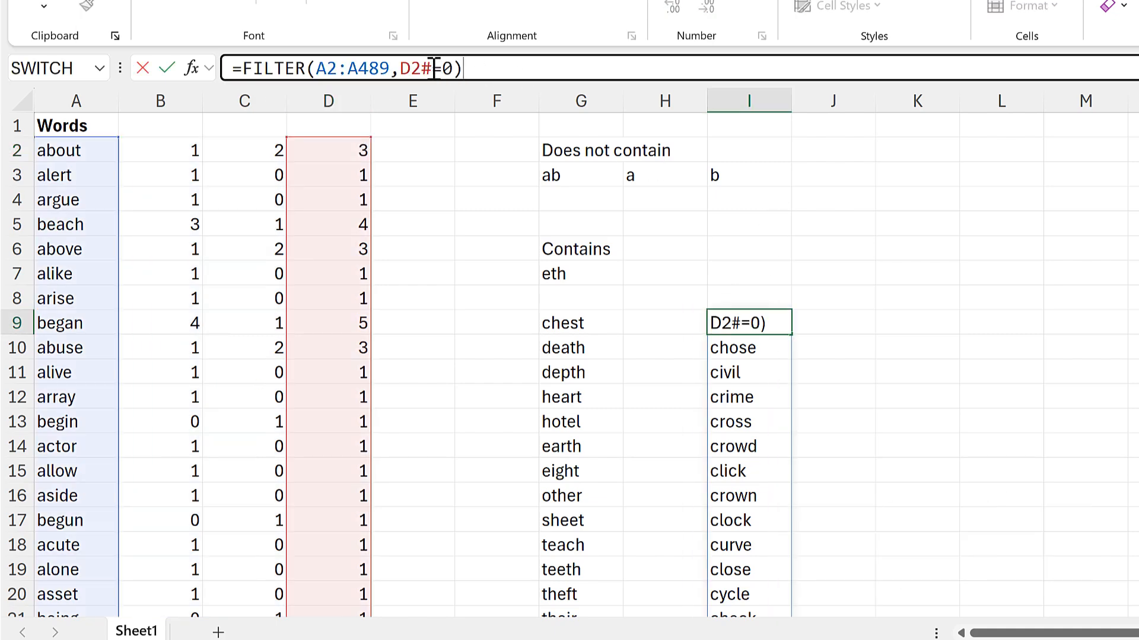
pyautogui.moveTo(434, 68); pyautogui.dragTo(407, 82)
pyautogui.hotkey('ctrl', 'v')
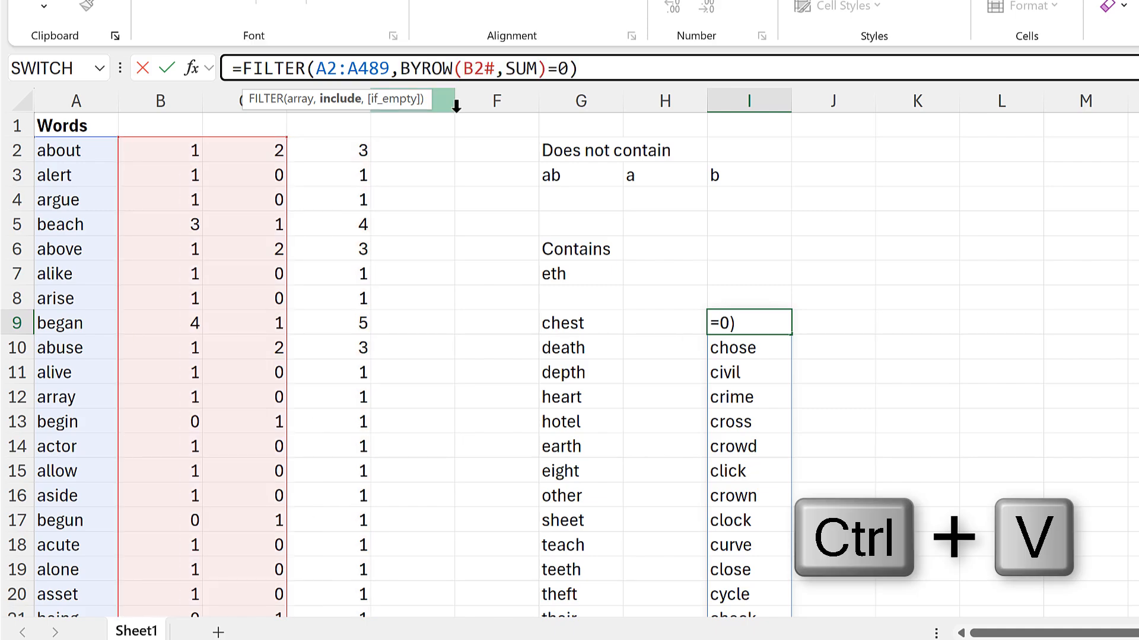
pyautogui.press('Return')
# Replace the B2# reference in I9's FILTER formula with IFERROR(SEARCH(H3#,A2:A489),0), copied from B2.
pyautogui.click(187, 146)
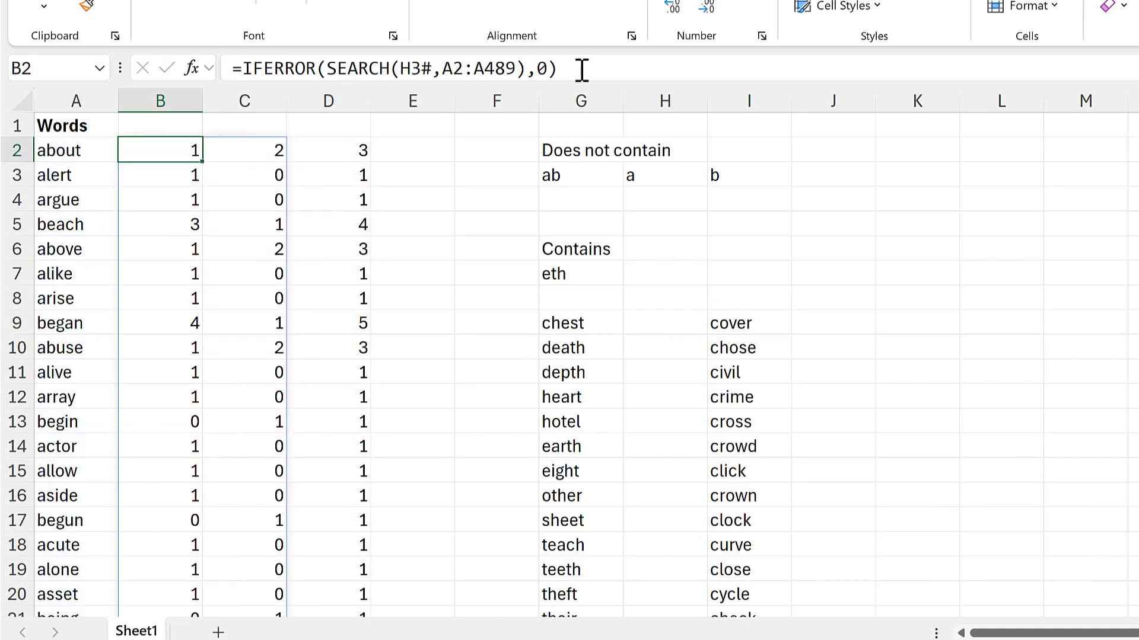
pyautogui.moveTo(582, 69); pyautogui.dragTo(239, 75)
pyautogui.hotkey('ctrl', 'c')
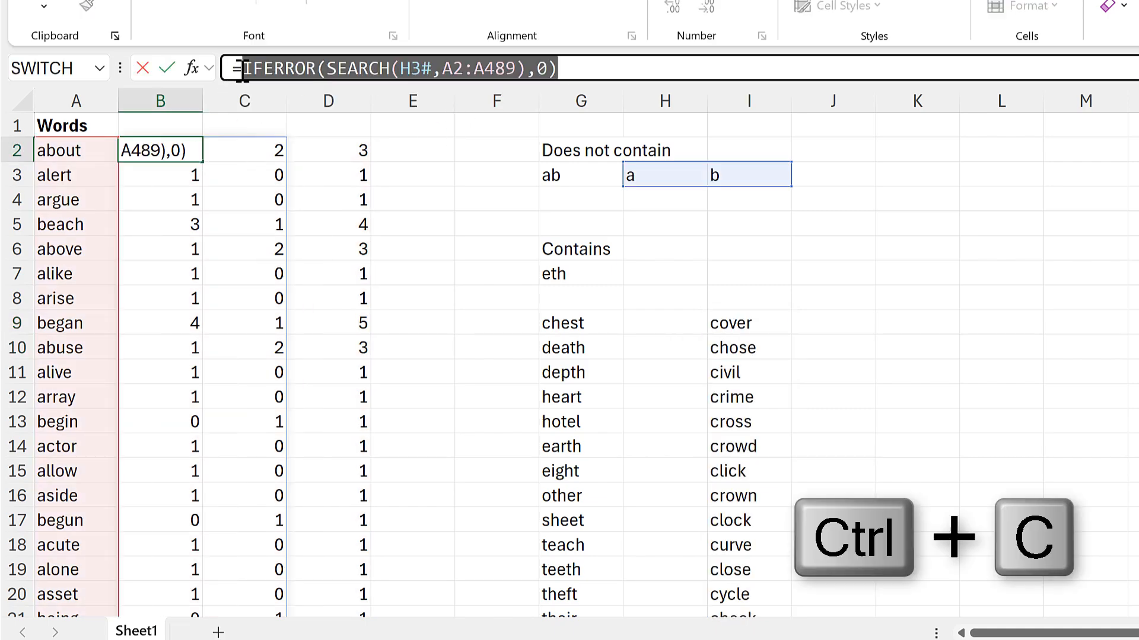
pyautogui.press('Escape')
pyautogui.click(744, 315)
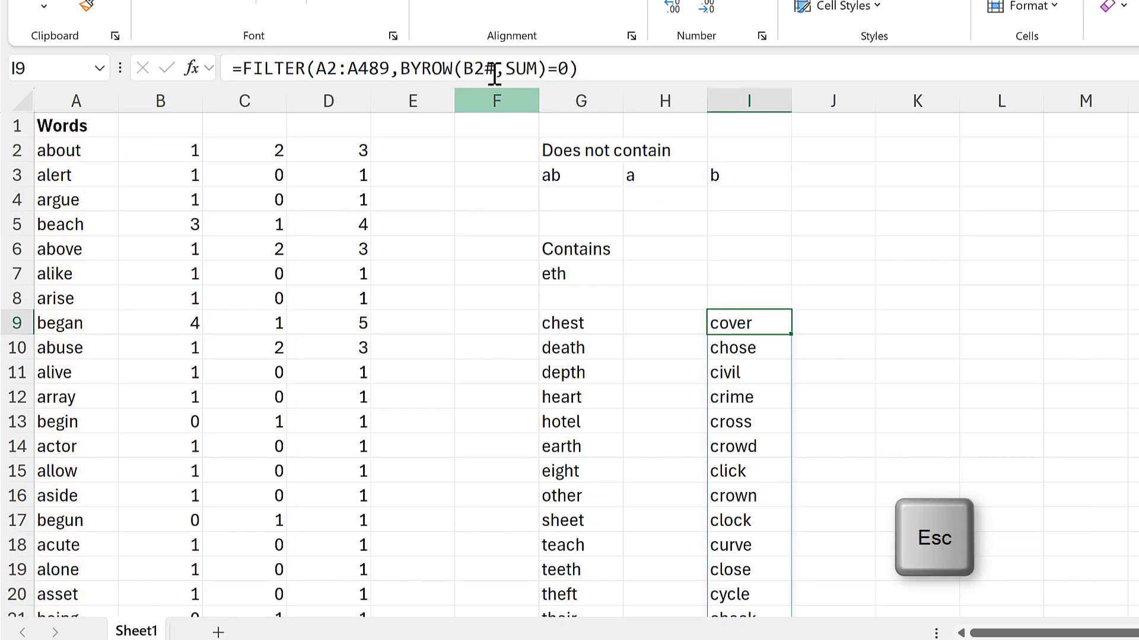
pyautogui.click(496, 70)
pyautogui.moveTo(495, 69); pyautogui.dragTo(462, 74)
pyautogui.hotkey('ctrl', 'v')
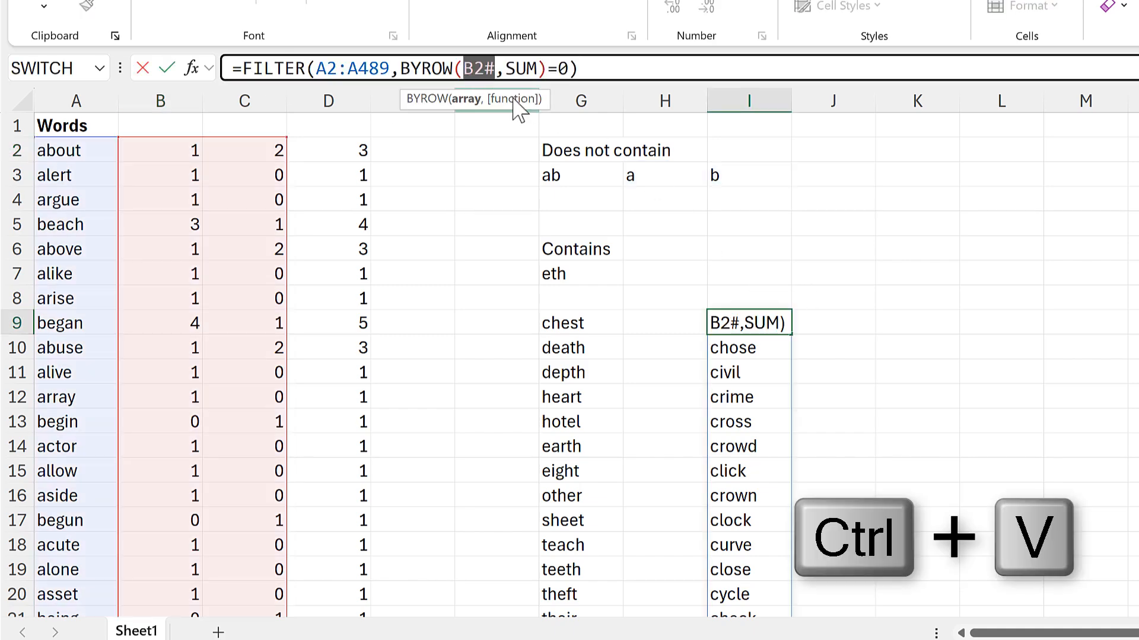
pyautogui.press('Return')
# Replace the H3# reference in I9's formula with MID(G3,SEQUENCE(,LEN(G3)),1), copied from H3.
pyautogui.click(653, 178)
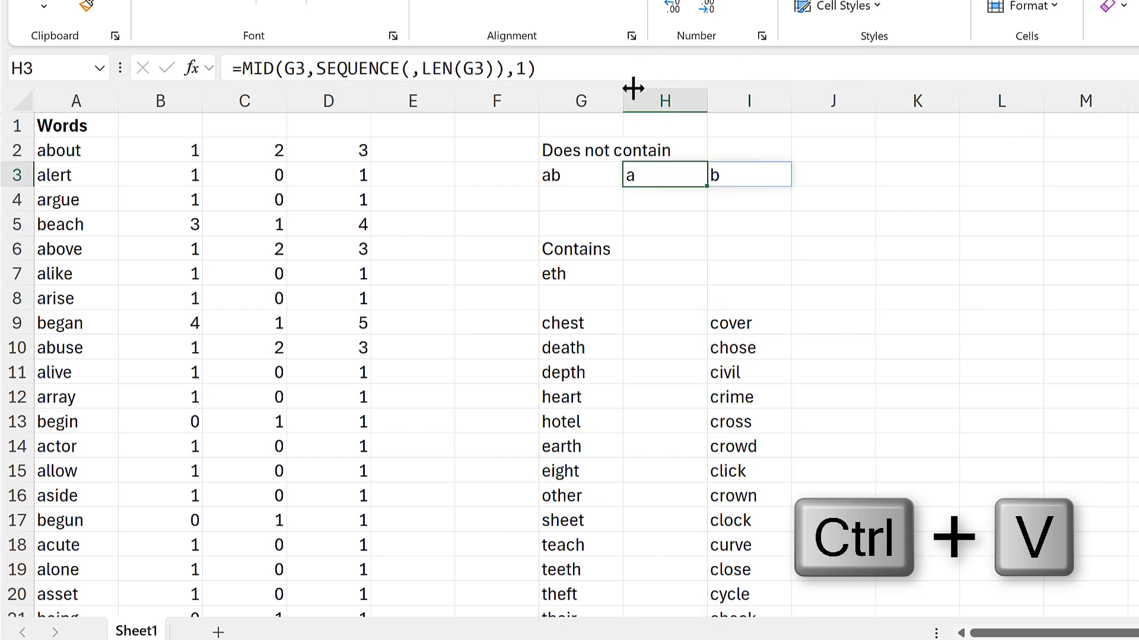
pyautogui.moveTo(537, 69); pyautogui.dragTo(248, 68)
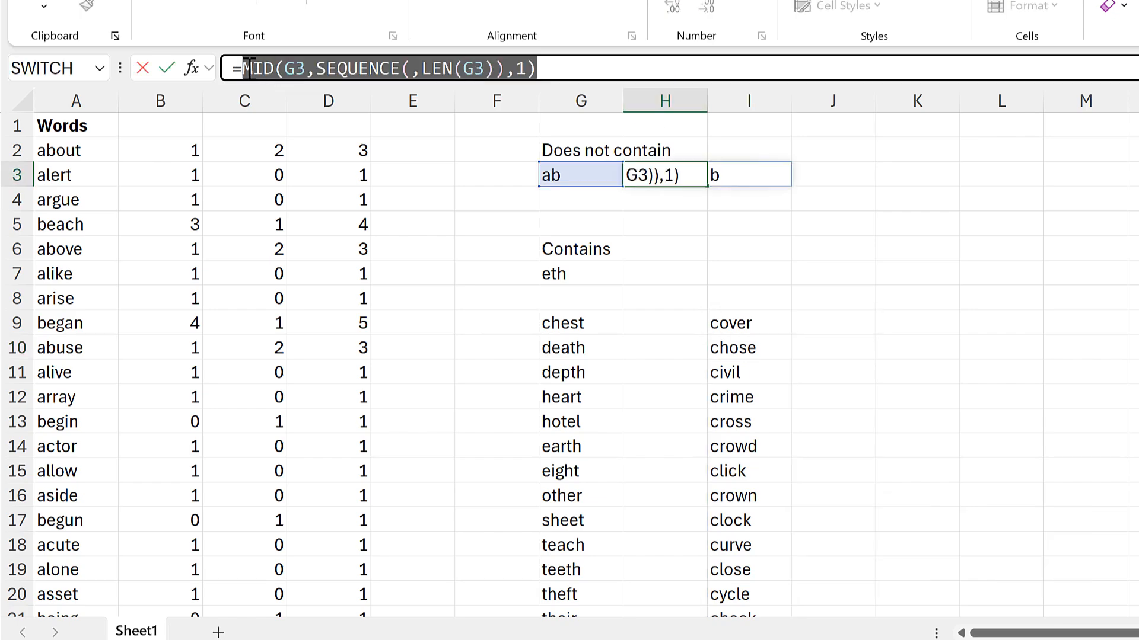
pyautogui.hotkey('ctrl', 'c')
pyautogui.press('Escape')
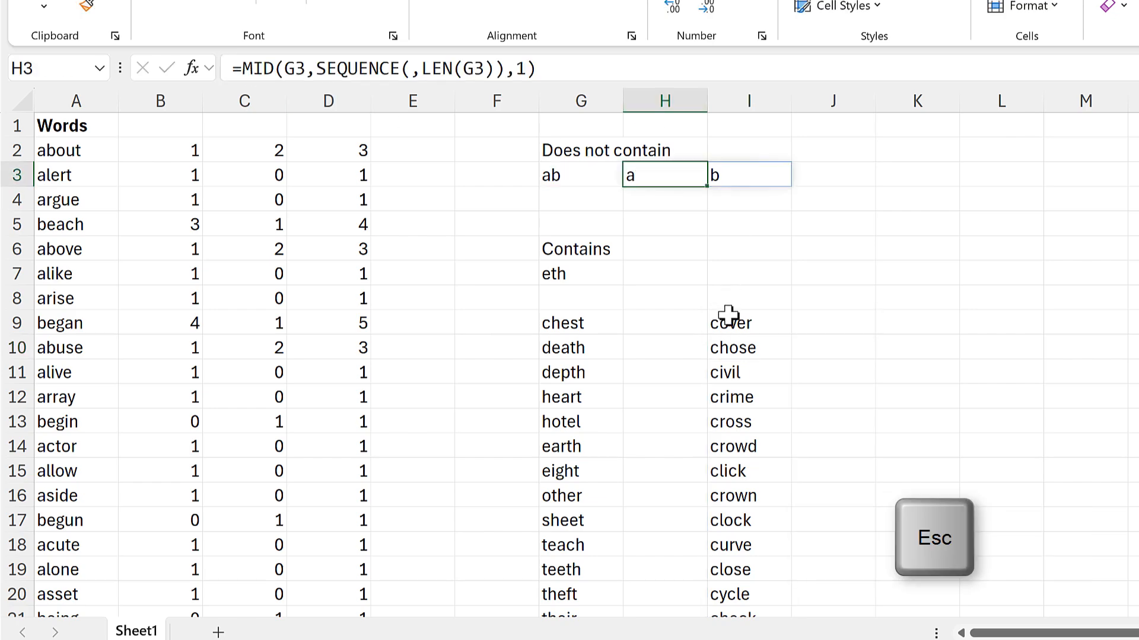
pyautogui.click(728, 314)
pyautogui.click(580, 66)
pyautogui.moveTo(621, 68); pyautogui.dragTo(653, 69)
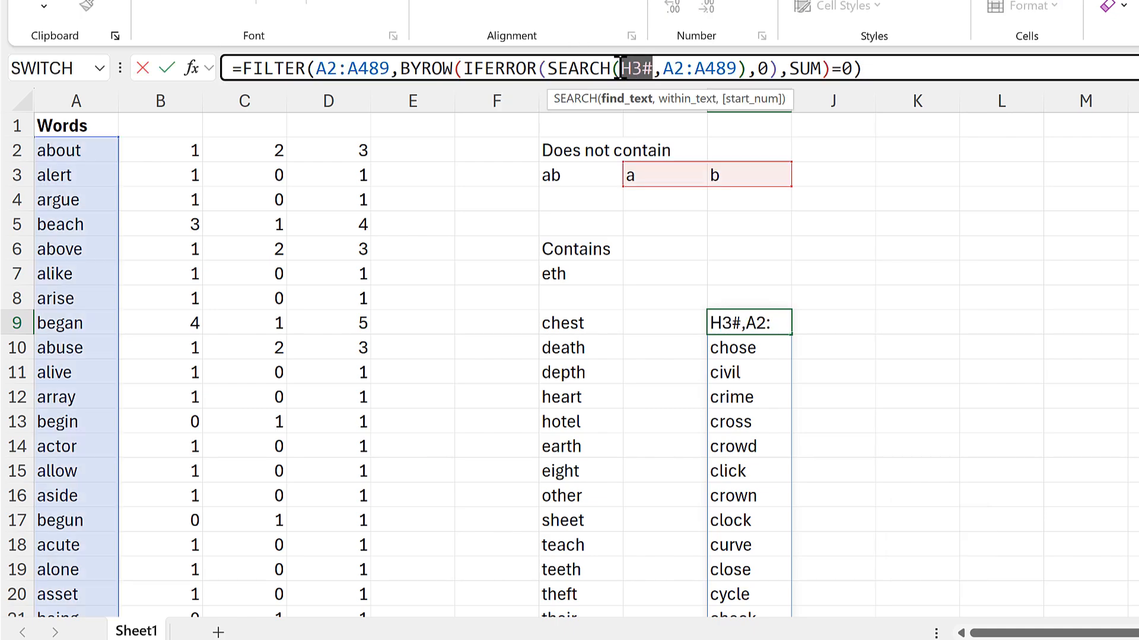
pyautogui.hotkey('ctrl', 'v')
pyautogui.press('Return')
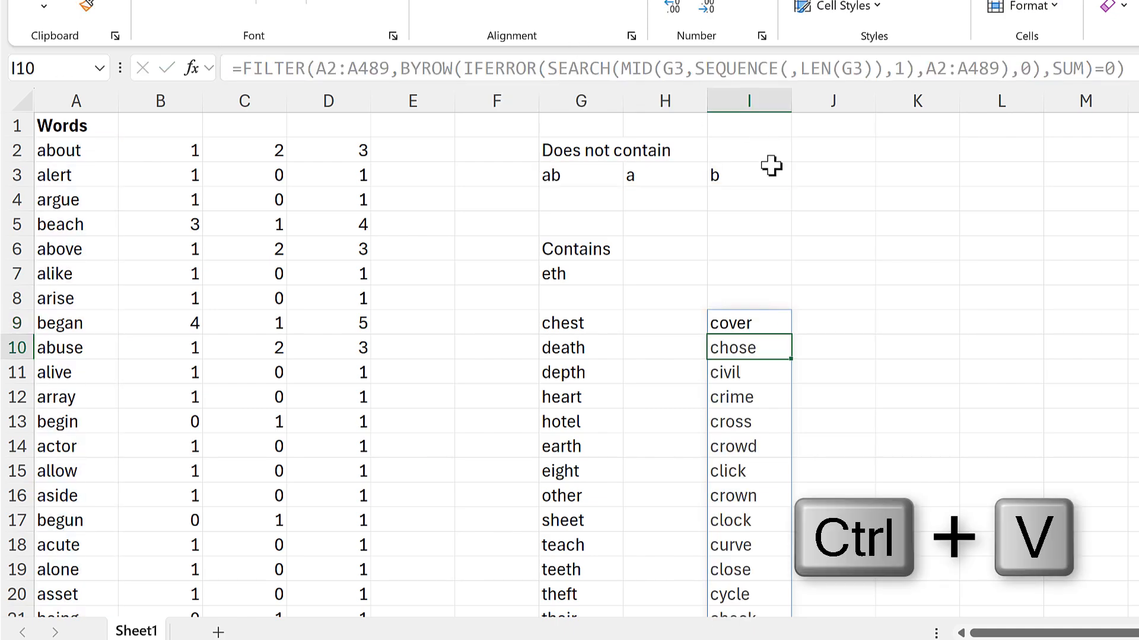
# Change the array argument of I9's FILTER formula to the spilled word list G9#.
pyautogui.click(740, 323)
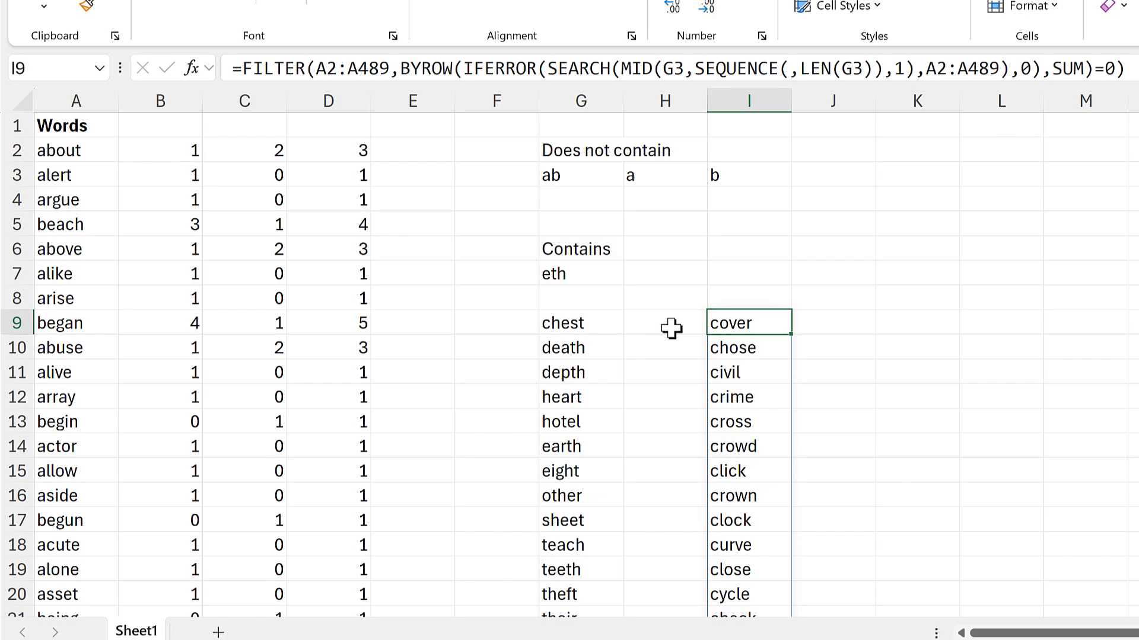
pyautogui.click(589, 324)
pyautogui.click(737, 321)
pyautogui.click(356, 69)
pyautogui.moveTo(390, 68); pyautogui.dragTo(316, 68)
pyautogui.press('BackSpace')
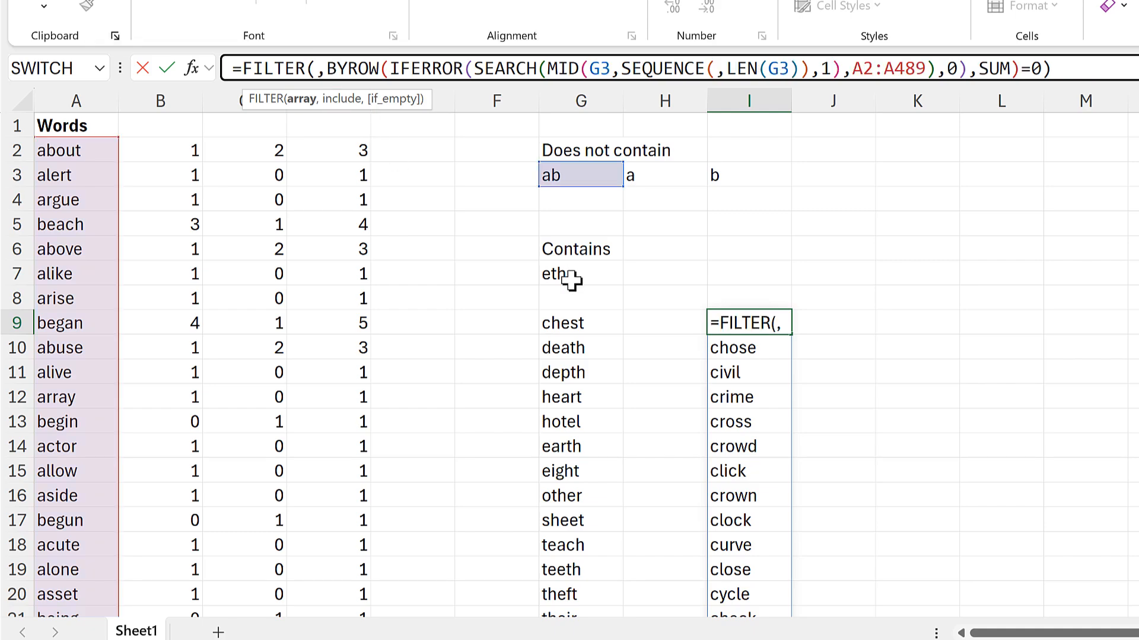
pyautogui.click(569, 325)
pyautogui.write('#')
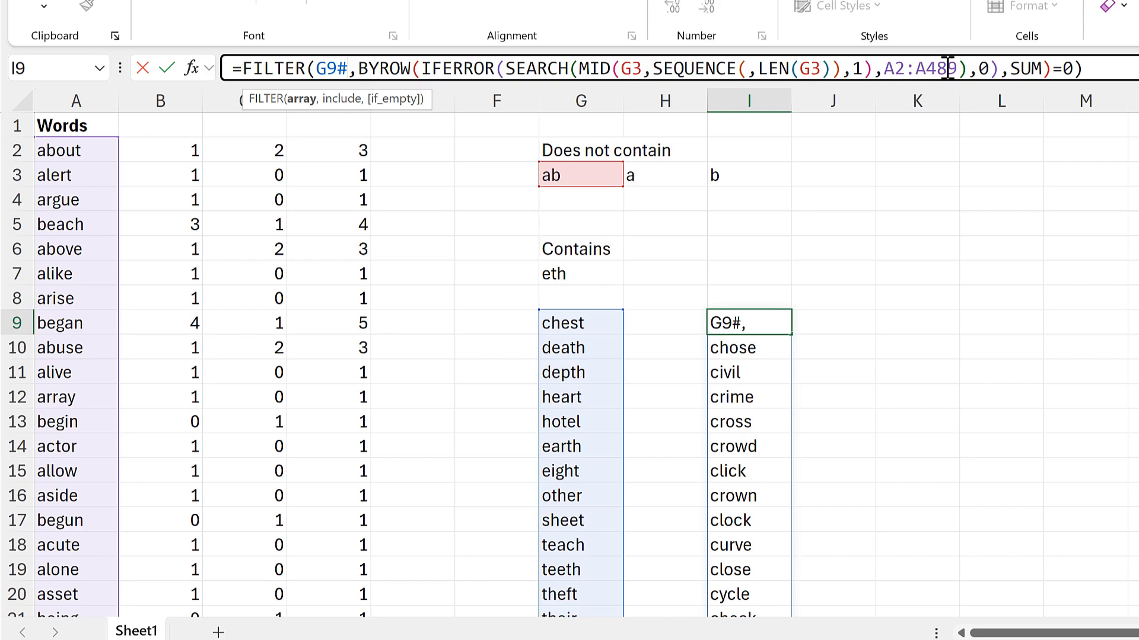
# Replace the SEARCH within_text range A2:A489 in I9's formula with G9#.
pyautogui.moveTo(933, 70); pyautogui.dragTo(891, 77)
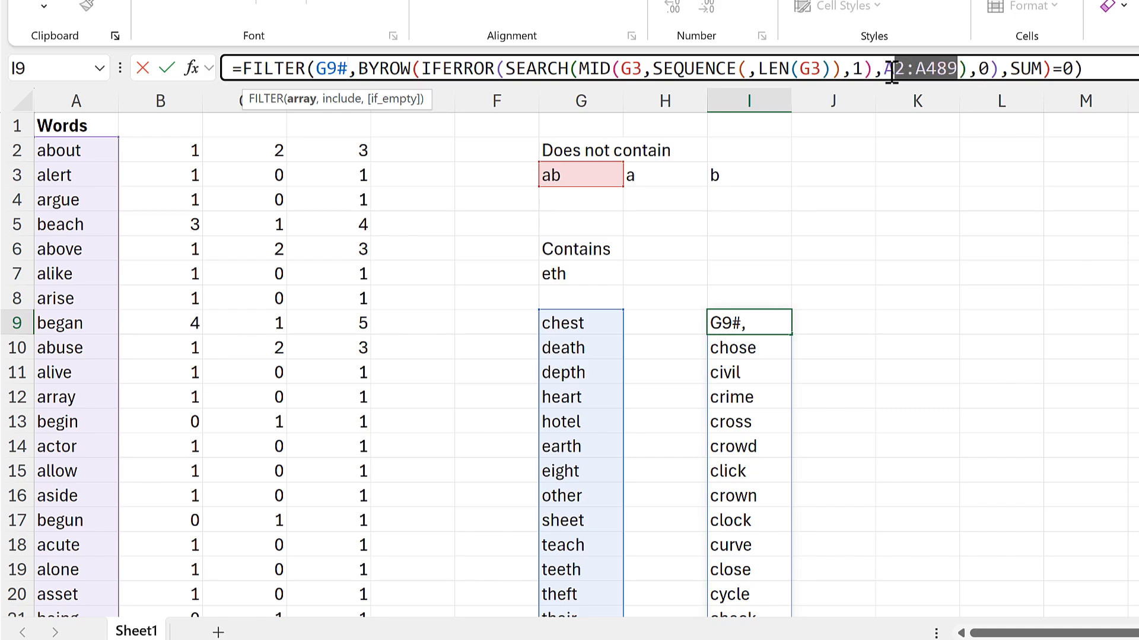
pyautogui.press('BackSpace')
pyautogui.press('BackSpace')
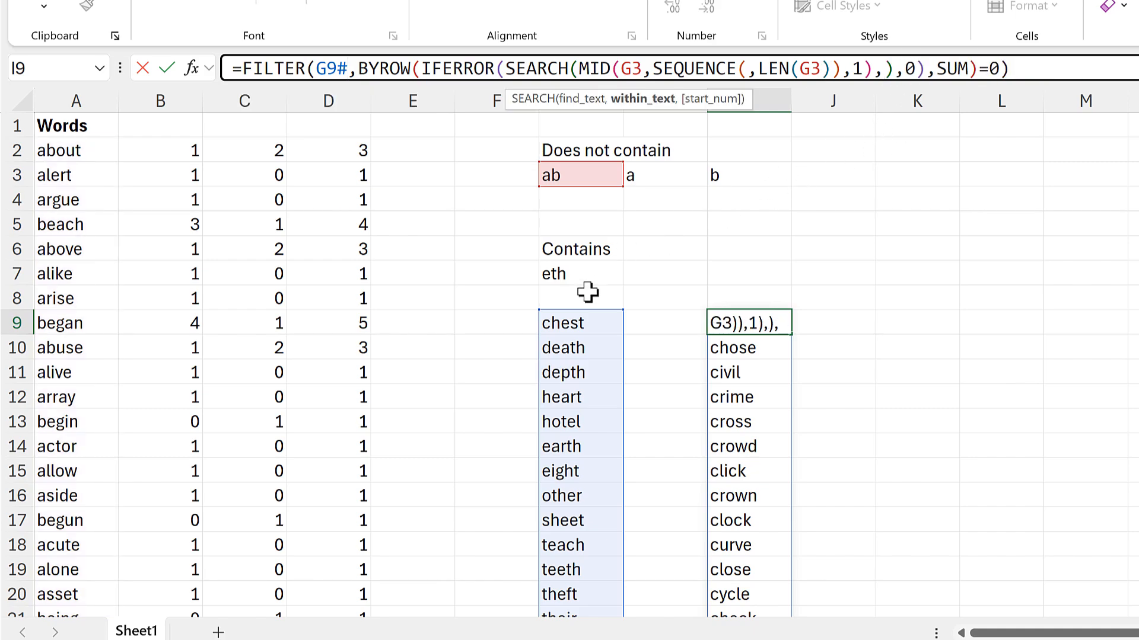
pyautogui.click(583, 322)
pyautogui.write('#')
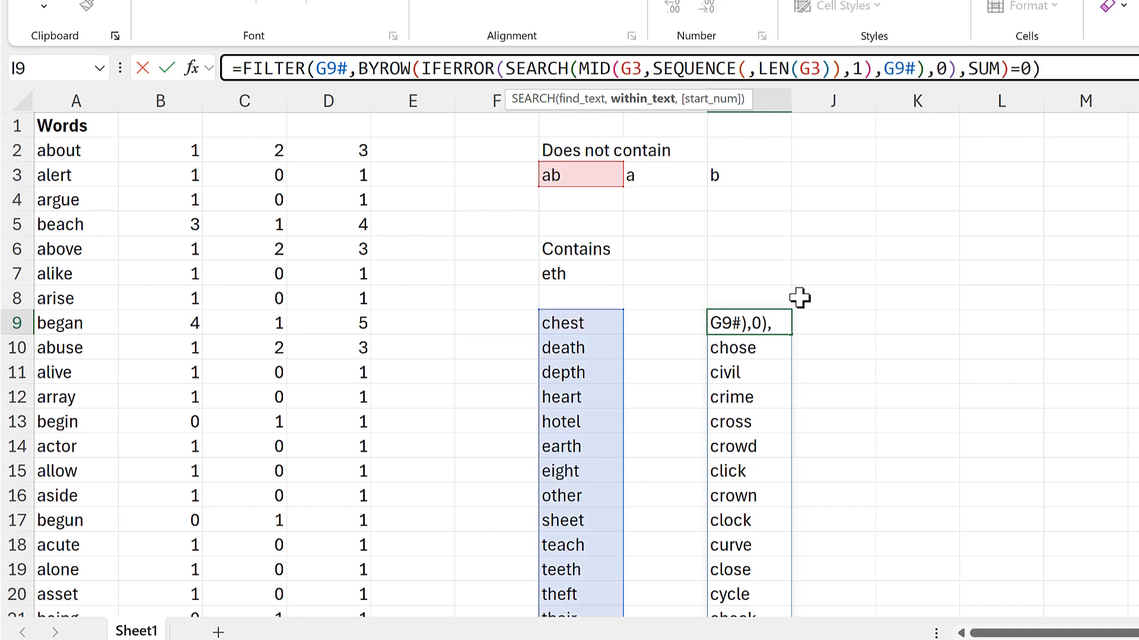
pyautogui.press('Return')
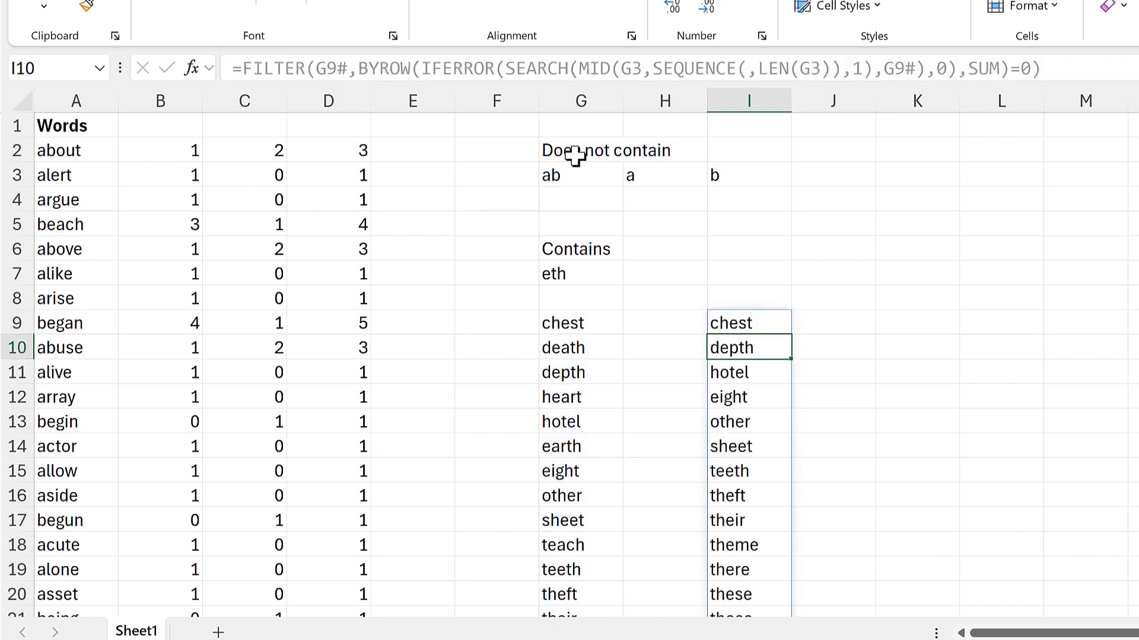
# Move the "Does not contain" heading and its letters ab to I6:I7, above the column I word list.
pyautogui.moveTo(577, 152); pyautogui.dragTo(744, 321)
pyautogui.click(745, 323)
pyautogui.scroll(-4, 745, 323)
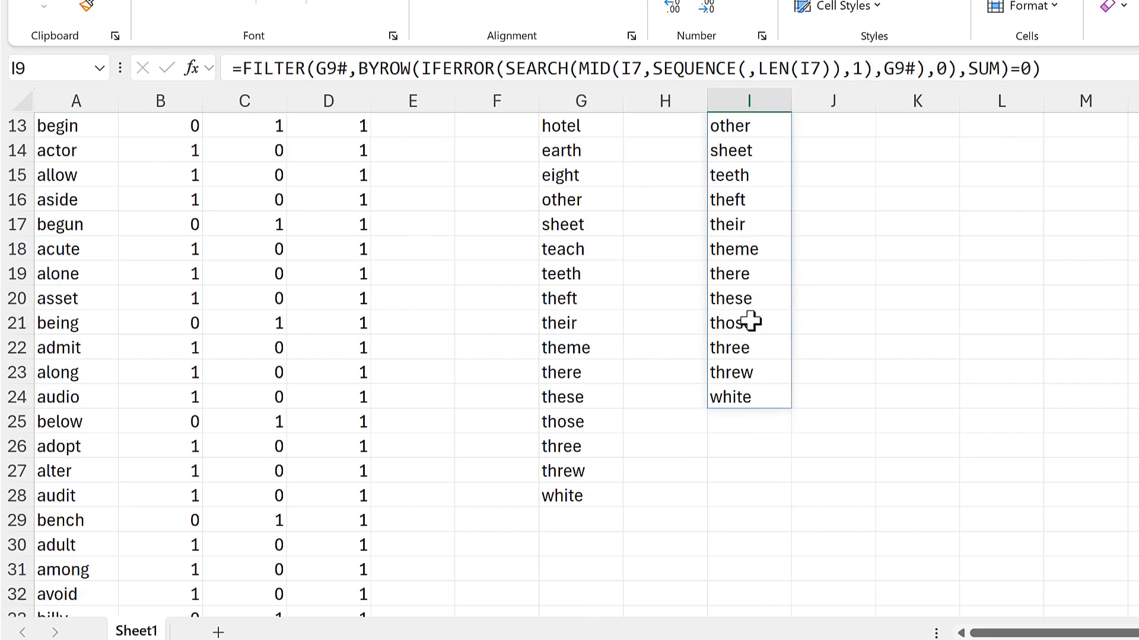
pyautogui.scroll(4, 745, 322)
# Compare the letters in G7 and I7 with the filtered words listed beneath them.
pyautogui.click(569, 259)
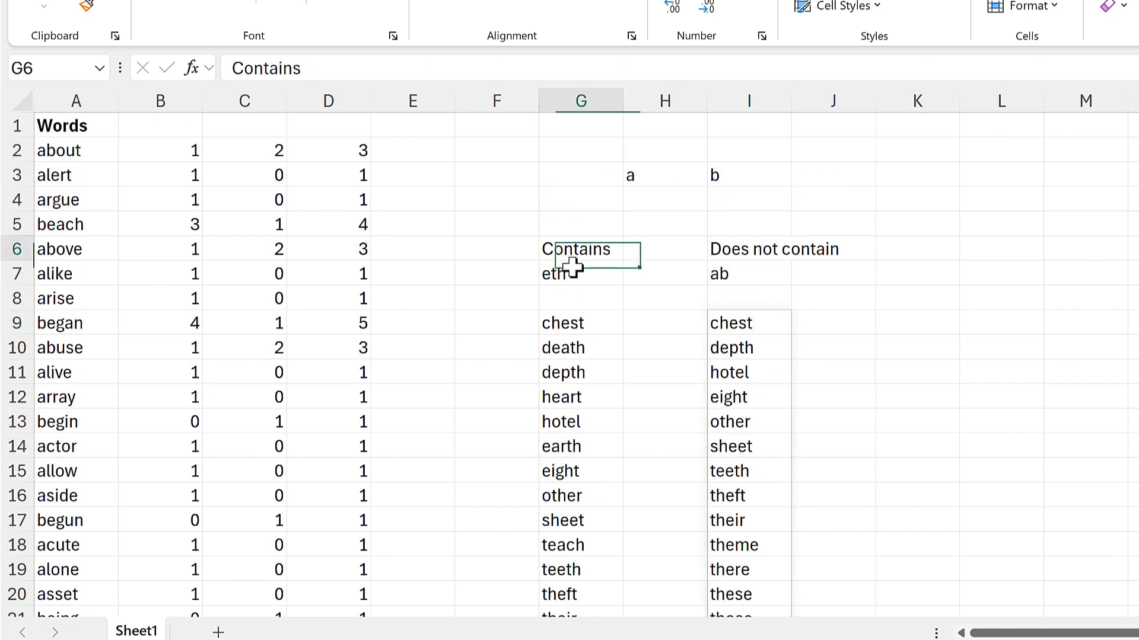
pyautogui.click(573, 270)
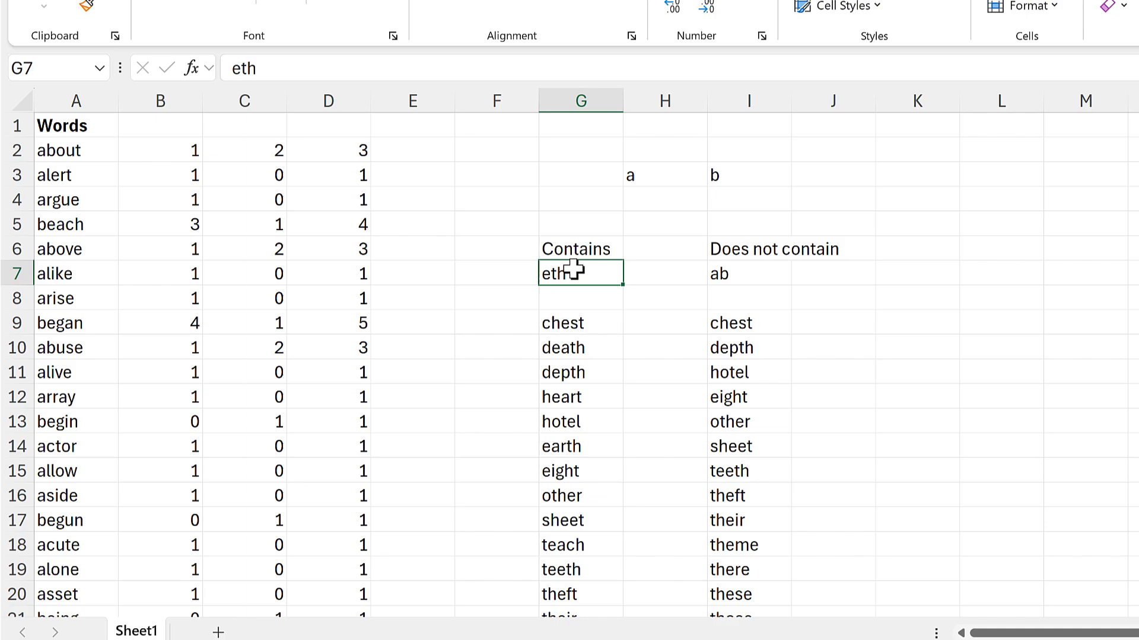
pyautogui.click(748, 277)
pyautogui.scroll(-5, 749, 310)
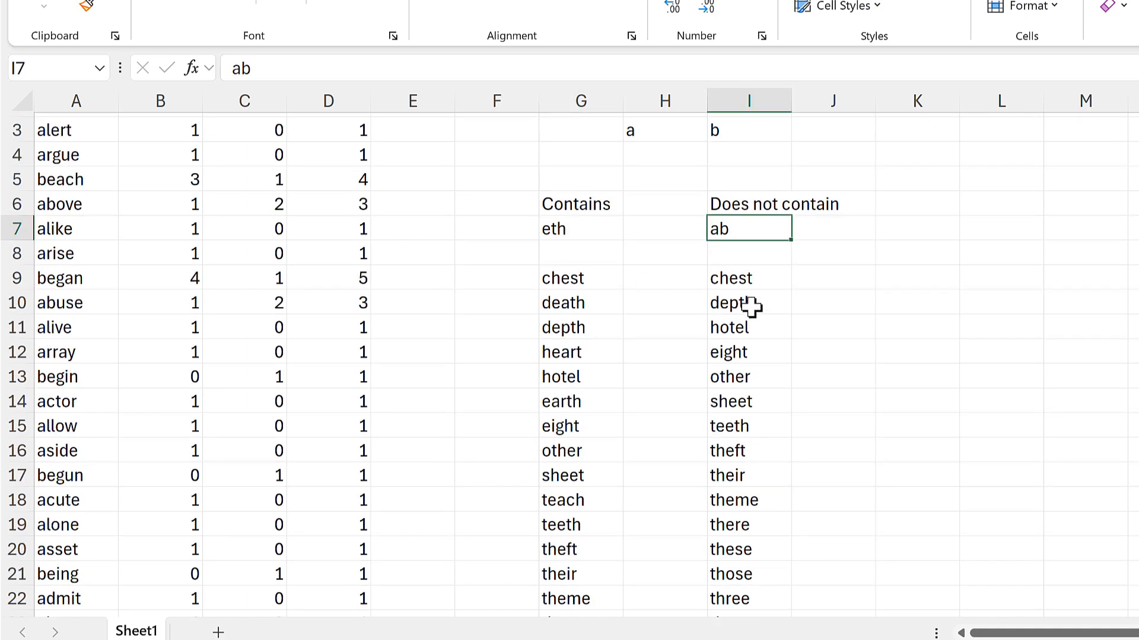
pyautogui.scroll(4, 750, 309)
pyautogui.scroll(1, 748, 308)
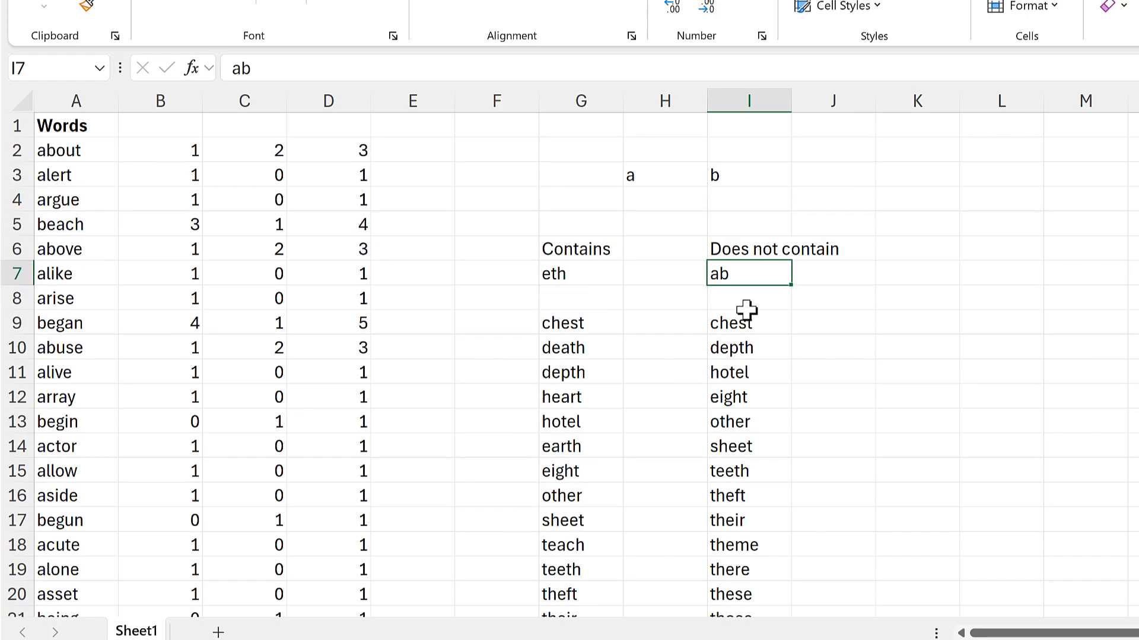
# Widen column I to about 14.33 to fit its heading, and enter the heading Position in J5.
pyautogui.moveTo(792, 98); pyautogui.dragTo(866, 95)
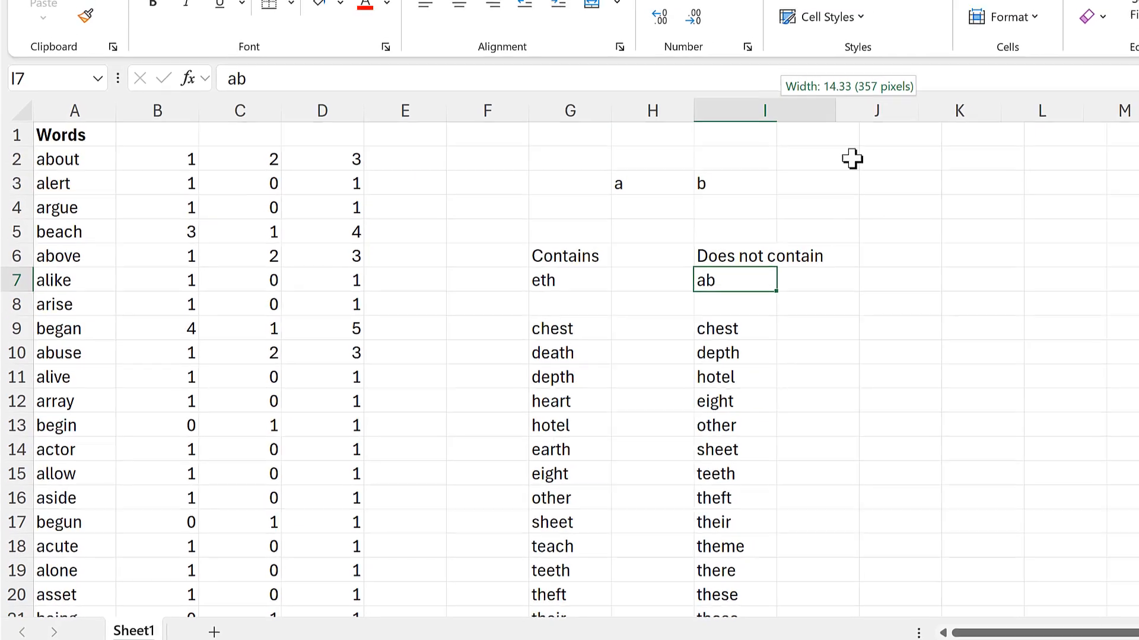
pyautogui.click(905, 225)
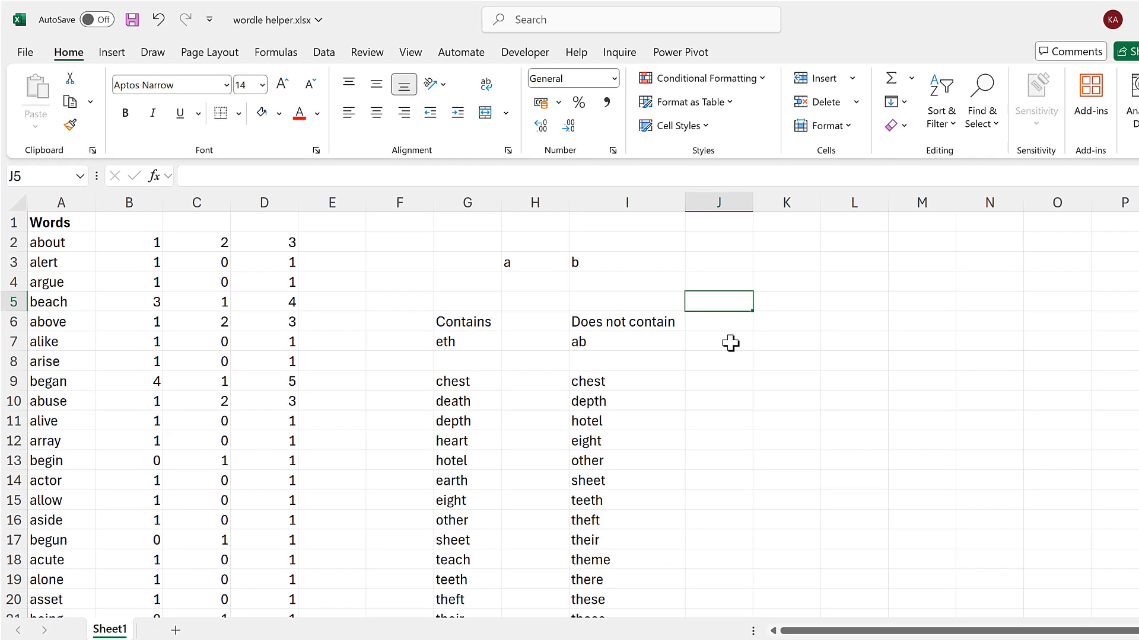
pyautogui.write('Position')
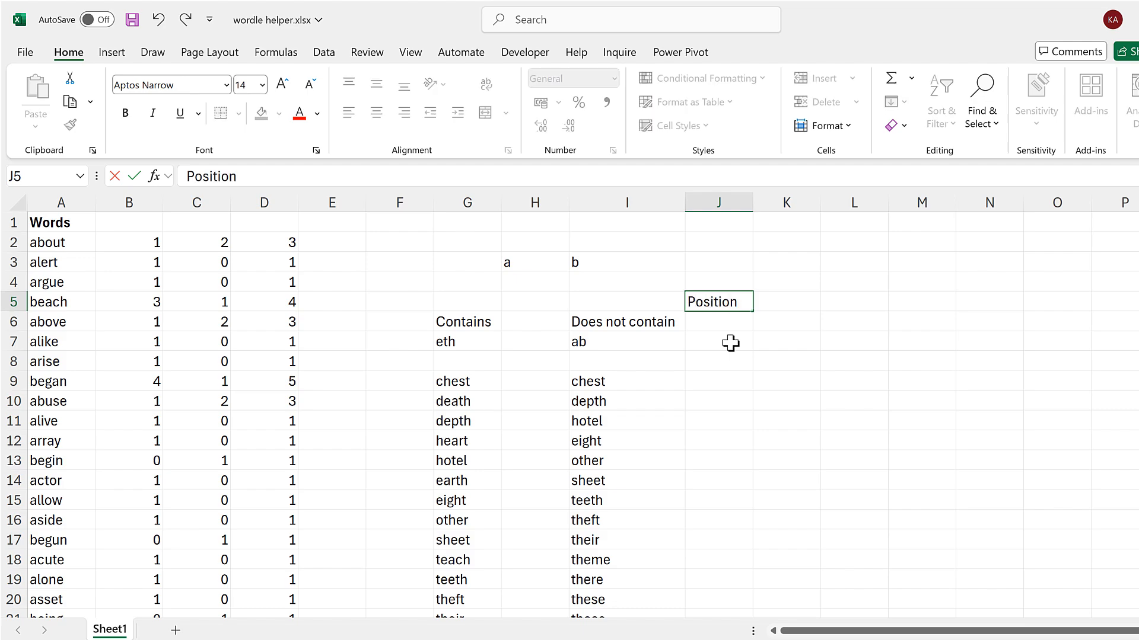
pyautogui.press('Return')
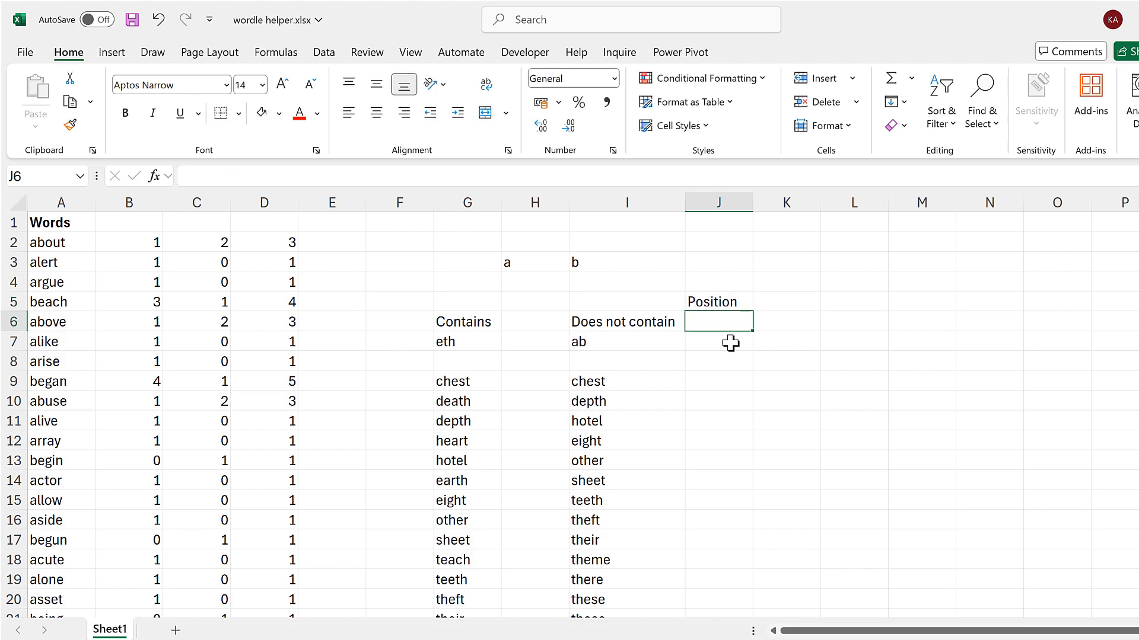
# Enter the position numbers 1 to 5 across J6:N6.
pyautogui.write('1')
pyautogui.press('Tab')
pyautogui.write('2')
pyautogui.press('Tab')
pyautogui.write('3')
pyautogui.press('Tab')
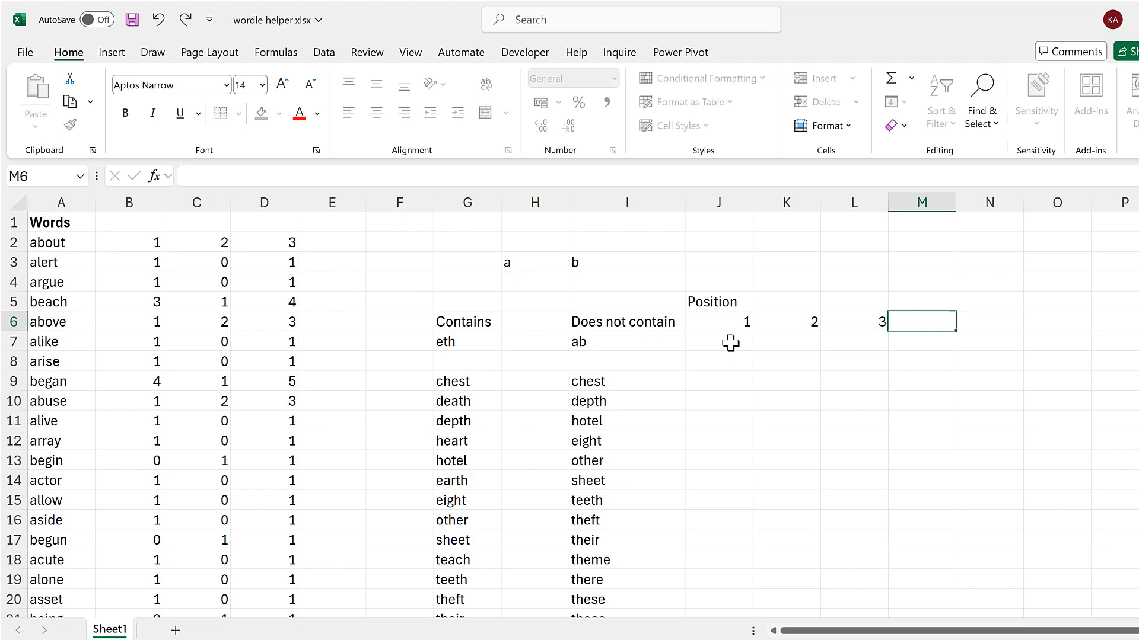
pyautogui.write('4')
pyautogui.press('Tab')
pyautogui.write('5')
pyautogui.press('Return')
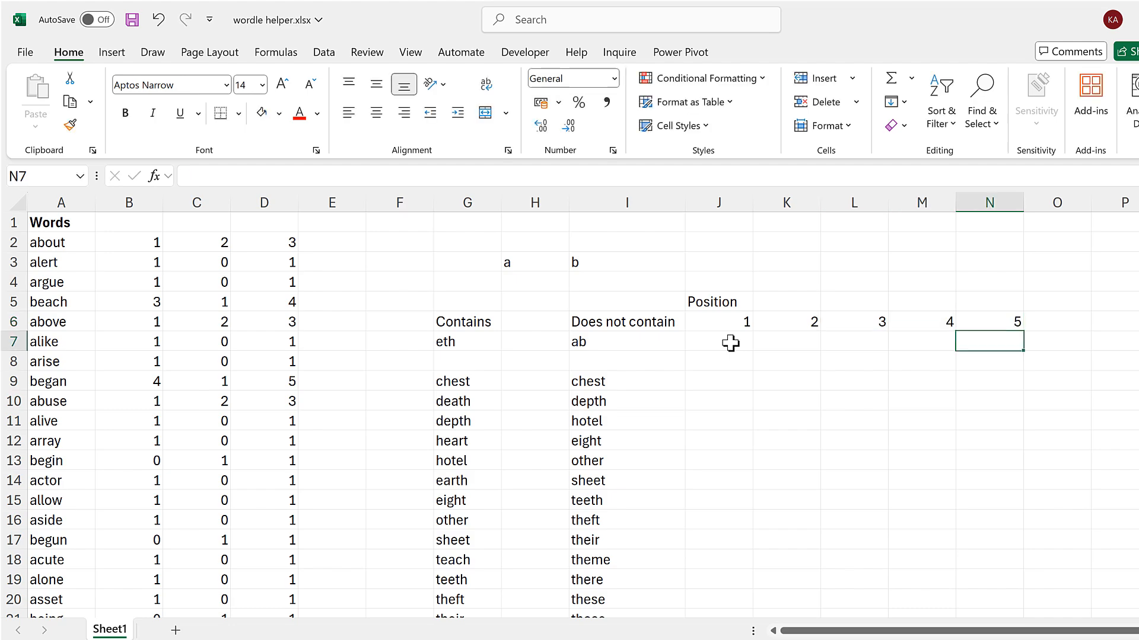
# Enter the letter e in J7, under position 1.
pyautogui.press('Left')
pyautogui.press('Left')
pyautogui.press('Left')
pyautogui.press('Left')
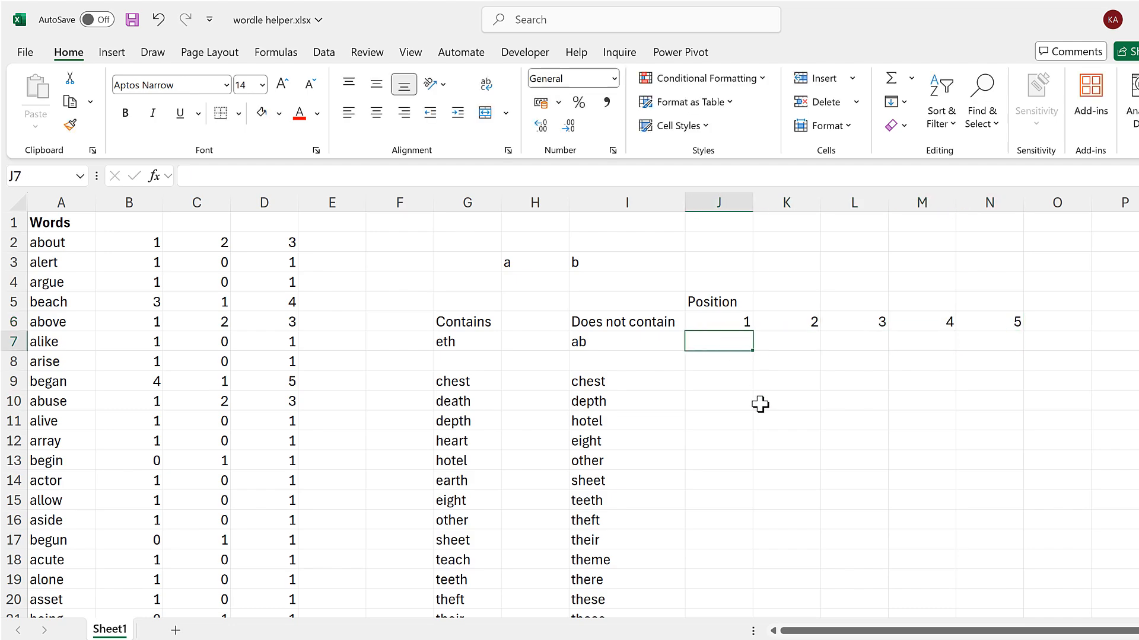
pyautogui.write('e')
pyautogui.click(736, 384)
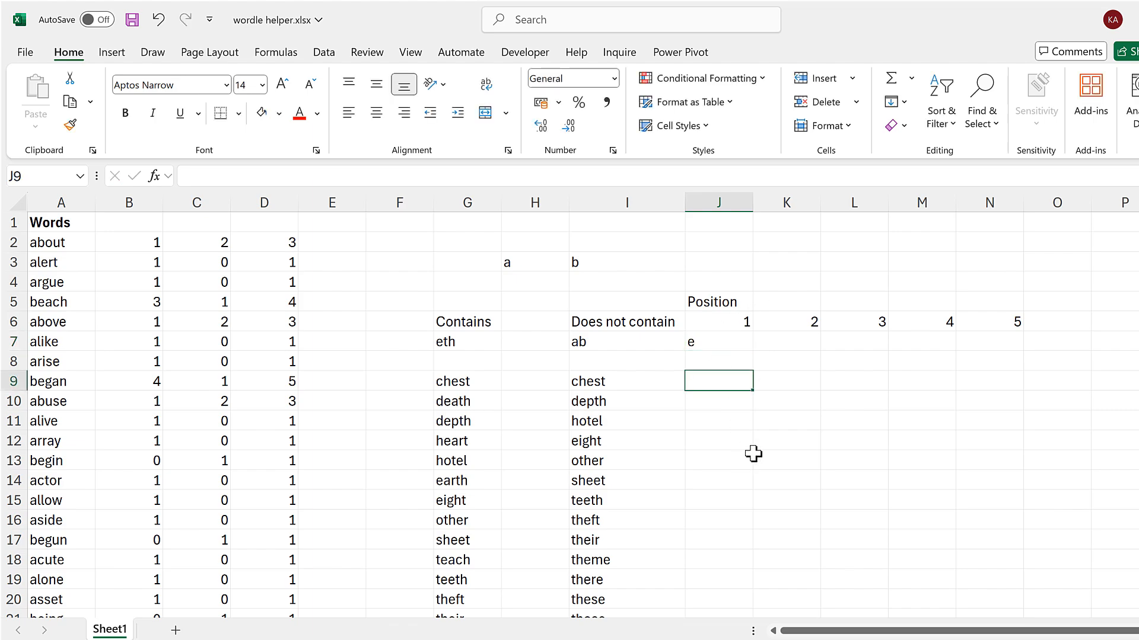
# Replace the H3# search text in B2's IFERROR(SEARCH) formula with J7.
pyautogui.click(142, 239)
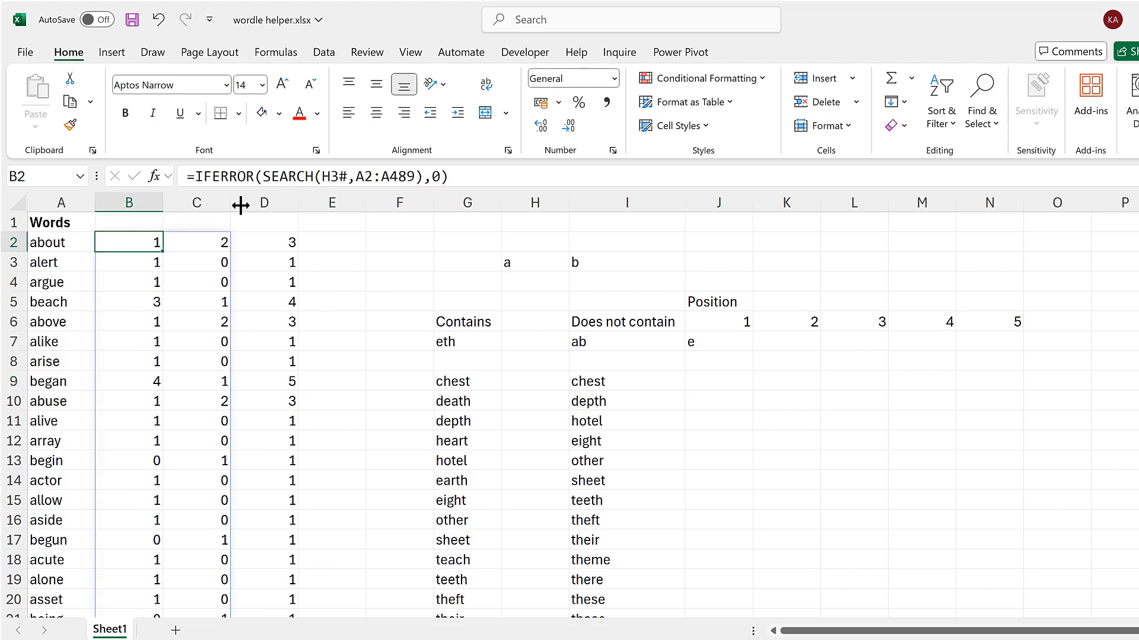
pyautogui.moveTo(347, 177); pyautogui.dragTo(331, 178)
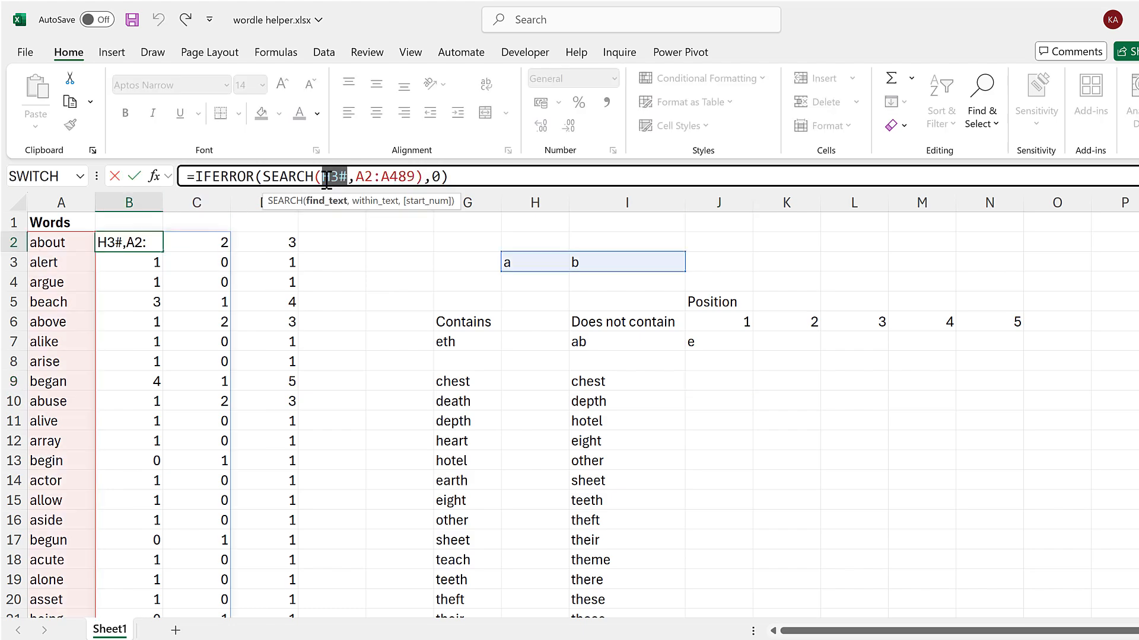
pyautogui.press('BackSpace')
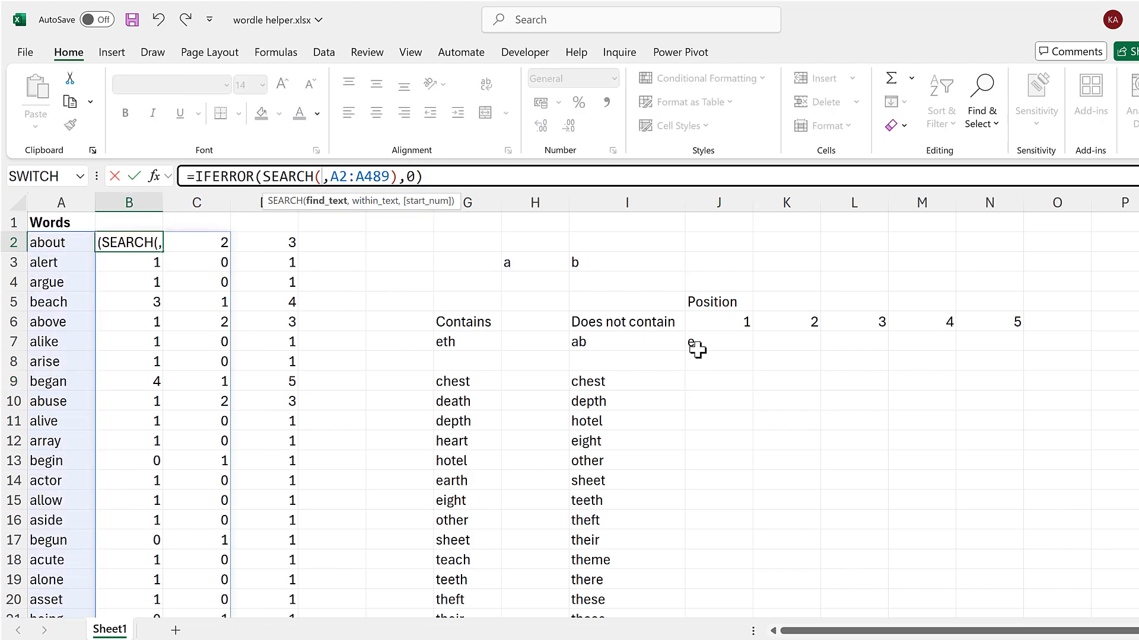
pyautogui.click(697, 348)
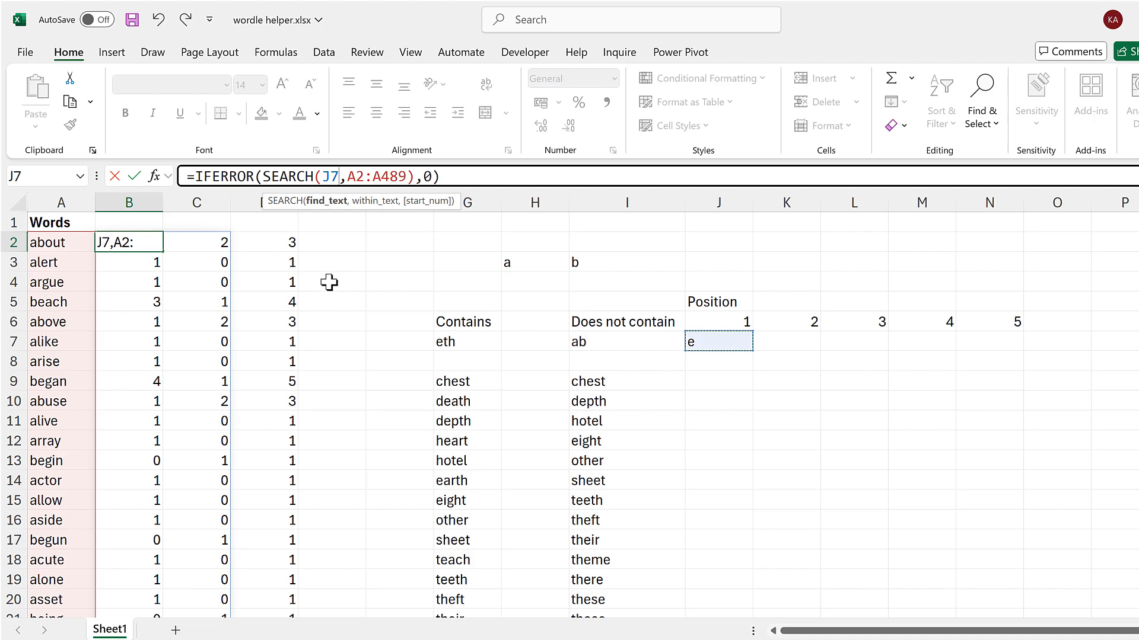
pyautogui.press('Return')
# Clear the row-sum helper formula and its results from column D.
pyautogui.click(287, 202)
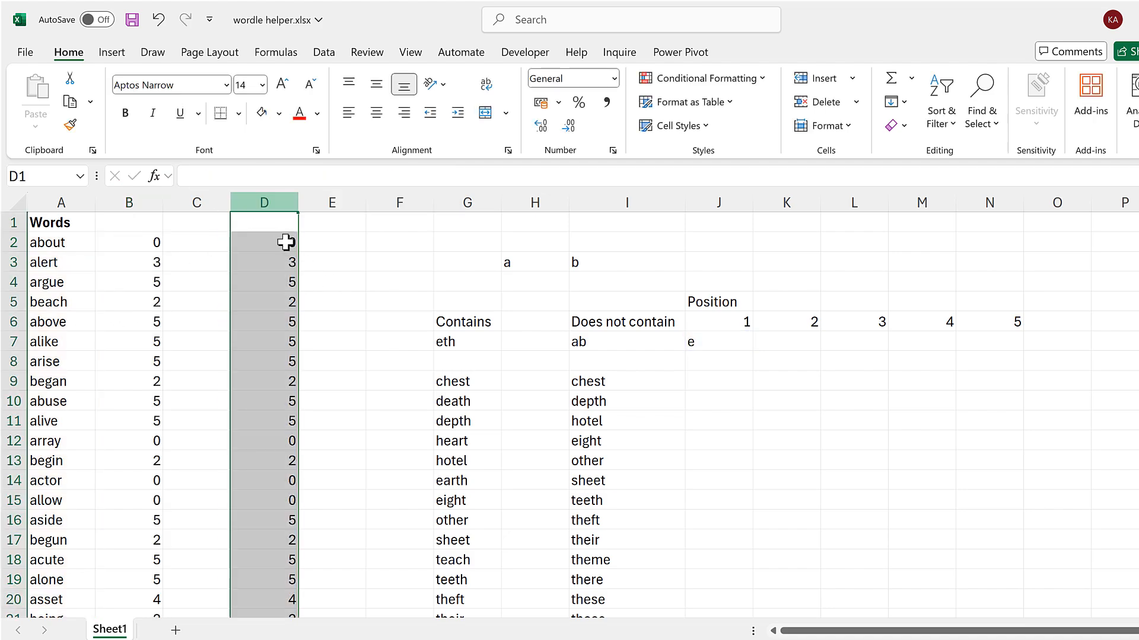
pyautogui.press('Delete')
pyautogui.click(135, 237)
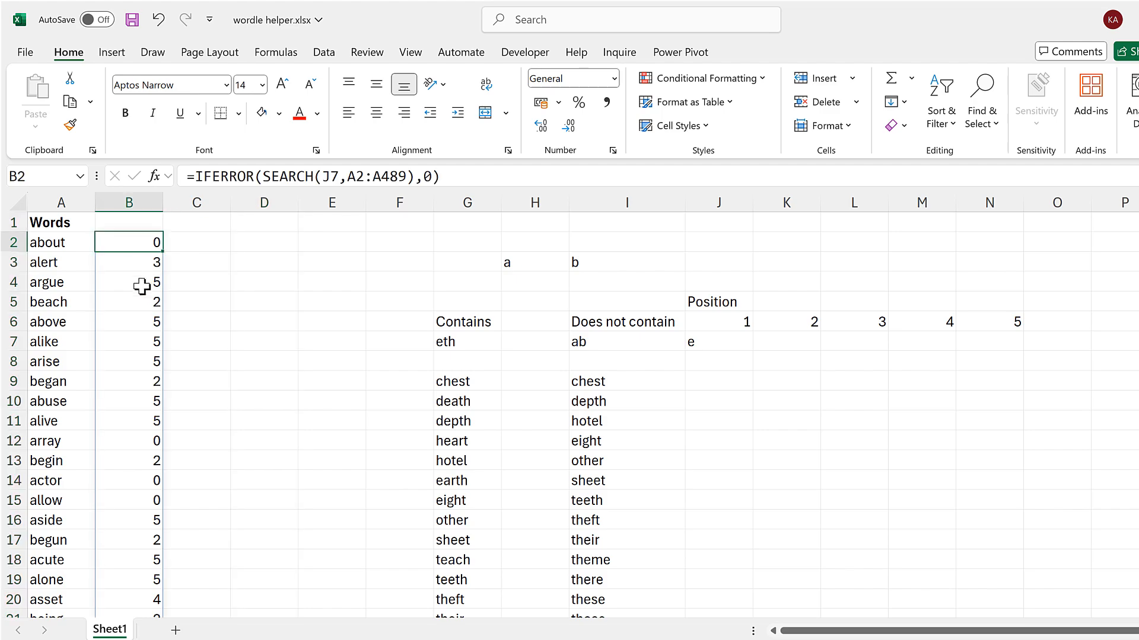
# Start a FILTER formula in J9 with the word list A2:A489 as its array.
pyautogui.scroll(-8, 138, 282)
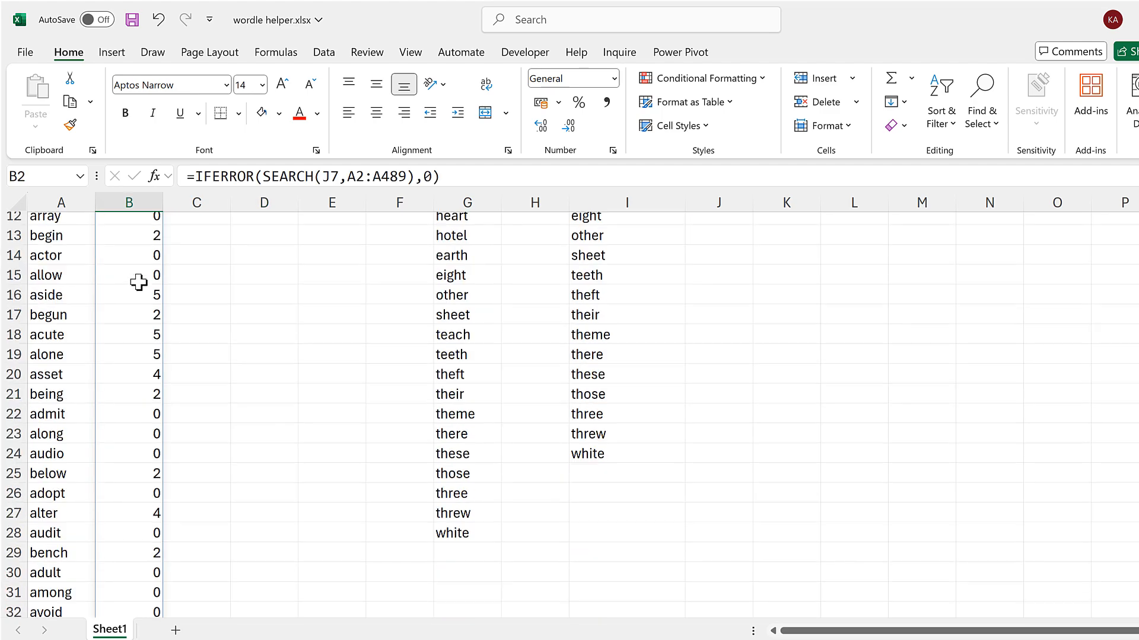
pyautogui.scroll(8, 137, 283)
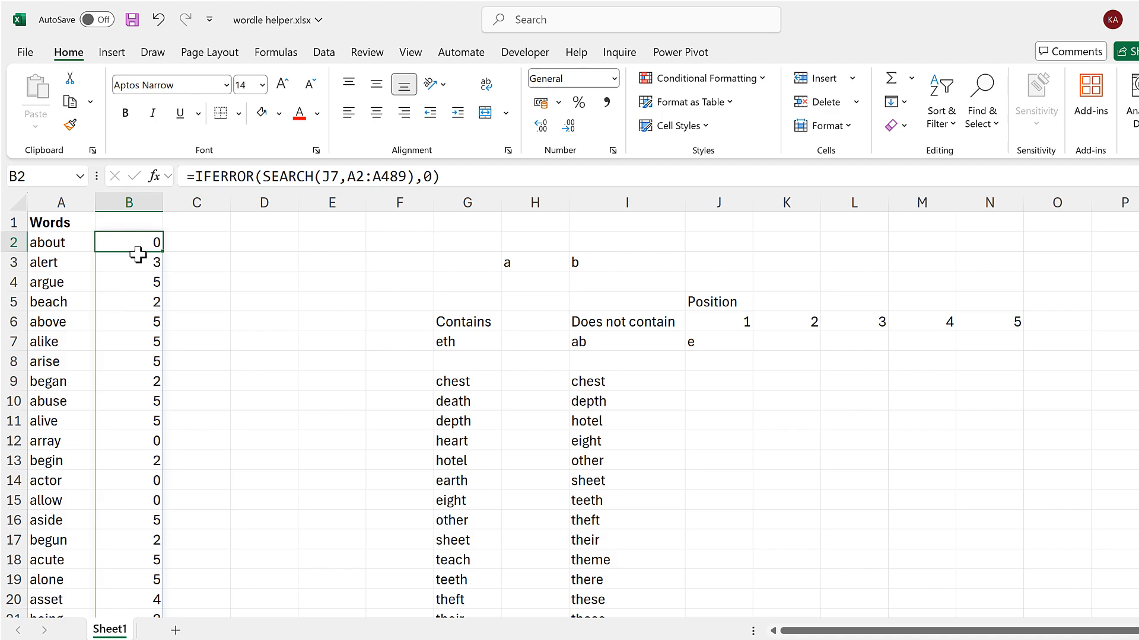
pyautogui.click(699, 380)
pyautogui.write('=')
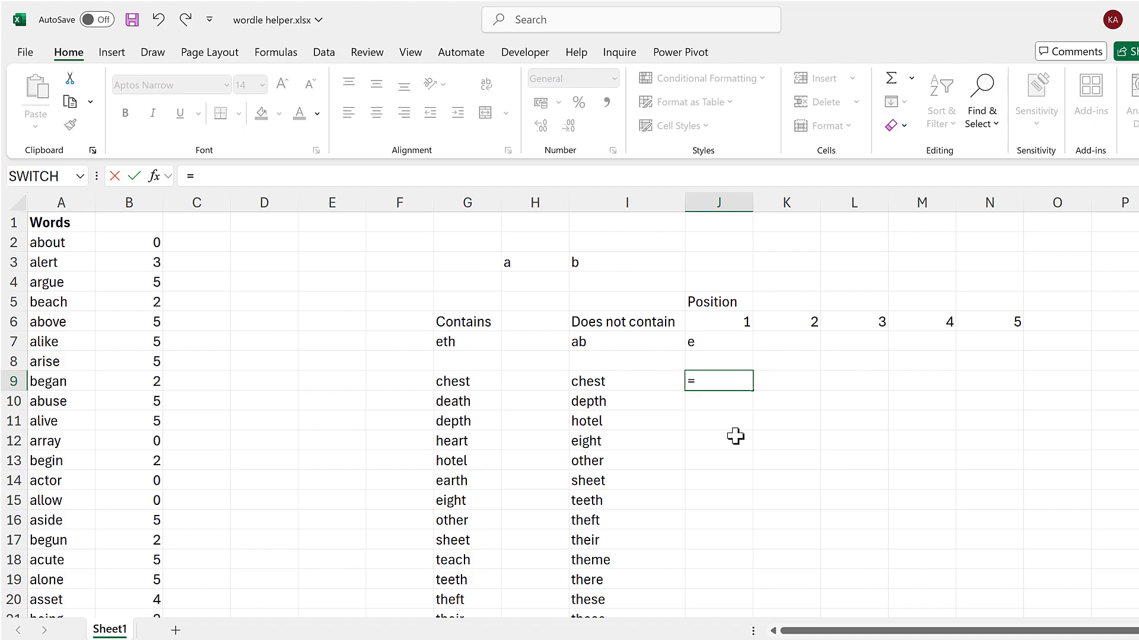
pyautogui.write('filt')
pyautogui.press('Tab')
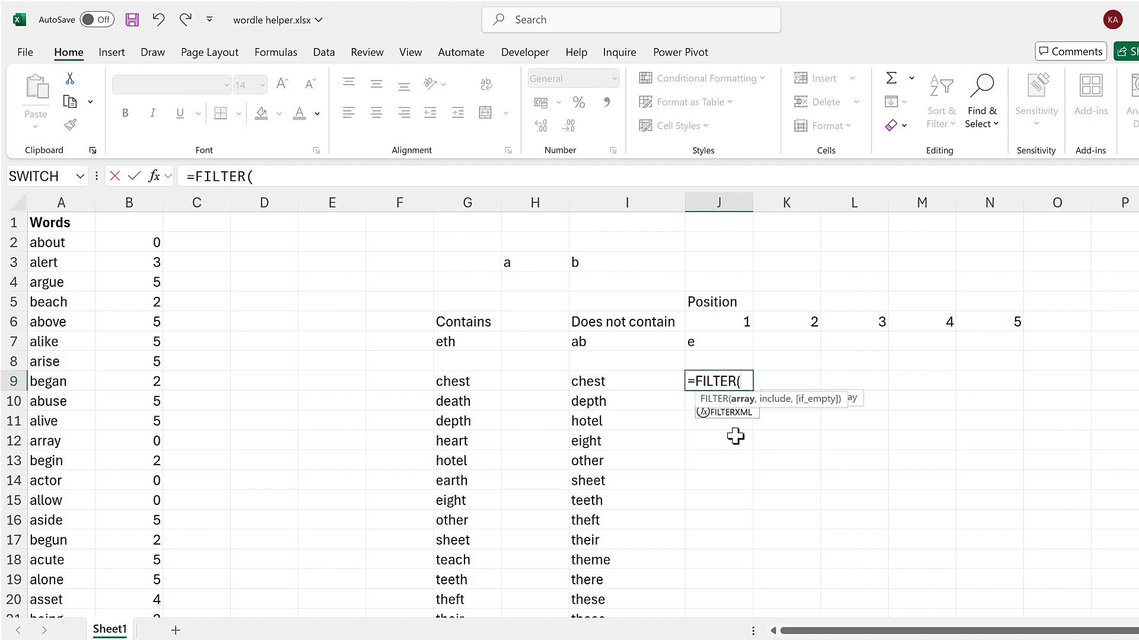
pyautogui.click(73, 238)
pyautogui.hotkey('ctrl', 'shift', 'Down')
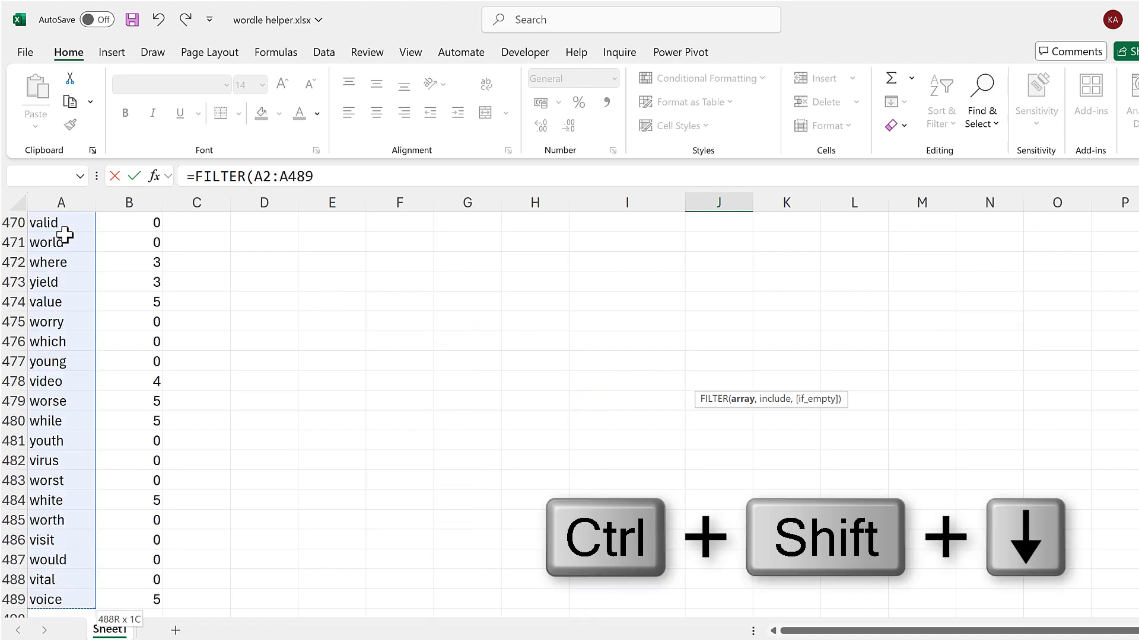
pyautogui.write(',')
# Complete J9's FILTER formula with B2#=1 as the include condition and review the filtered words.
pyautogui.click(127, 294)
pyautogui.hotkey('ctrl', 'Up')
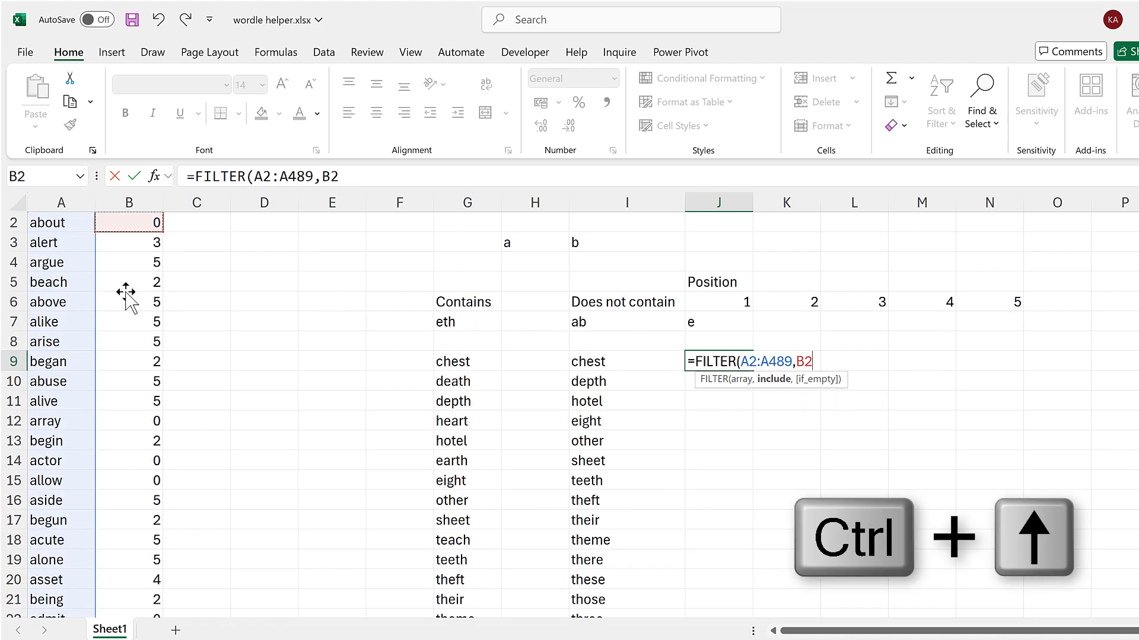
pyautogui.press('Down')
pyautogui.press('Up')
pyautogui.hotkey('ctrl', 'shift', 'Down')
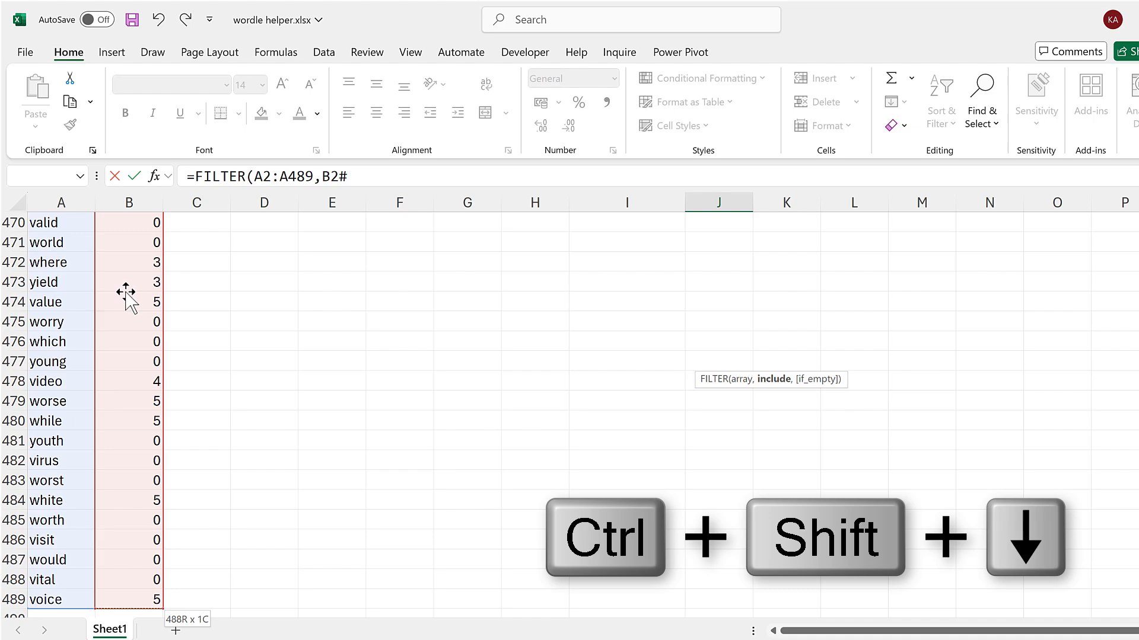
pyautogui.click(399, 181)
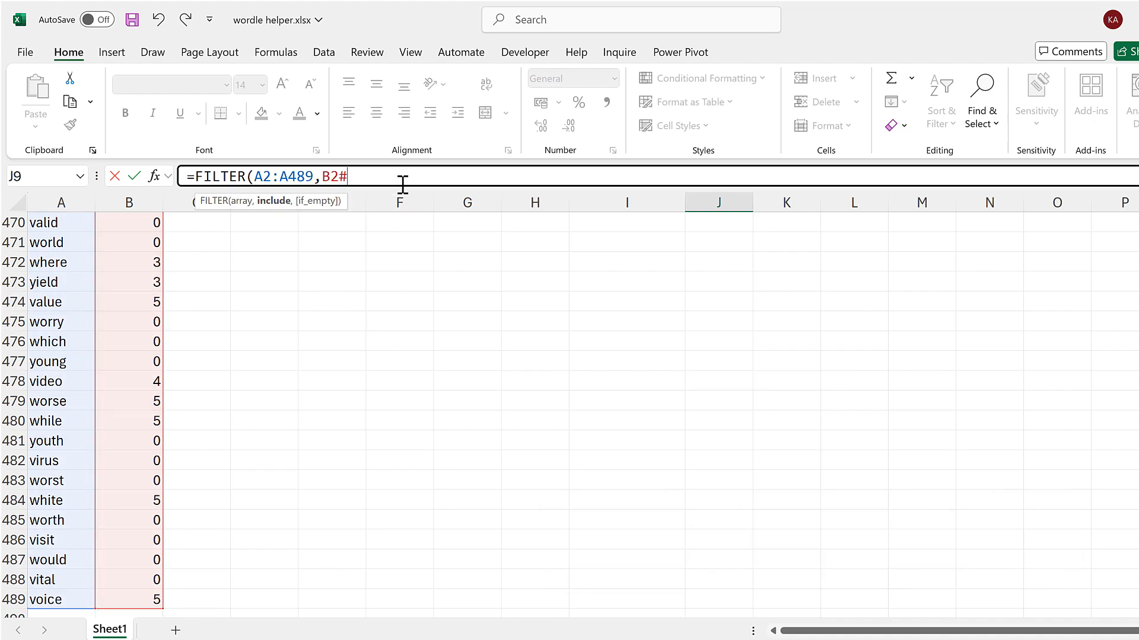
pyautogui.write('=1)')
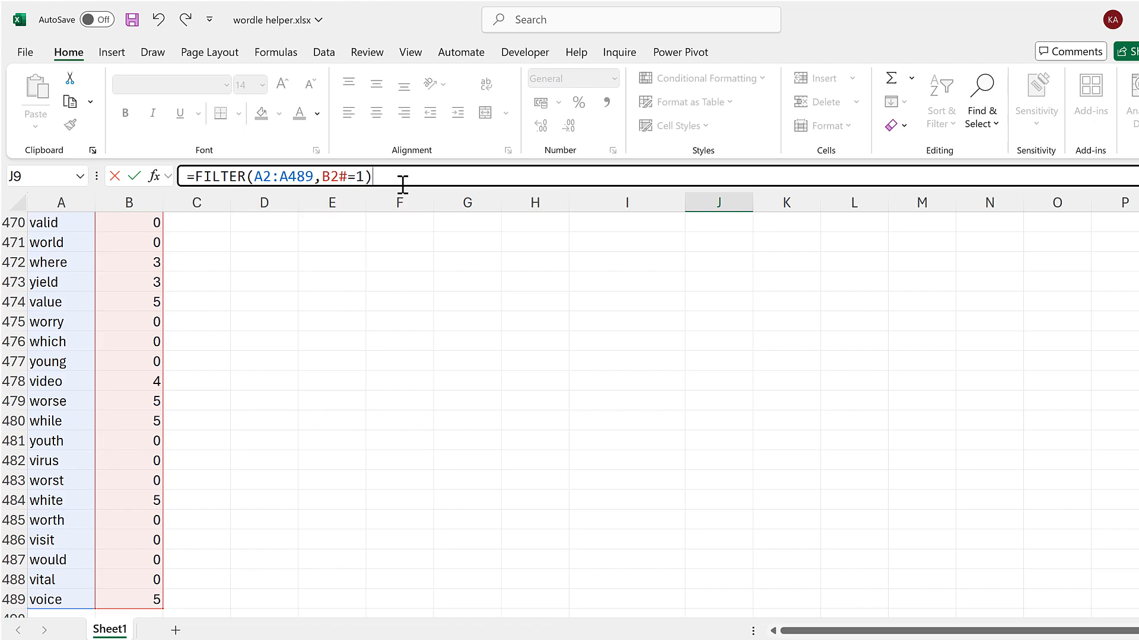
pyautogui.press('Return')
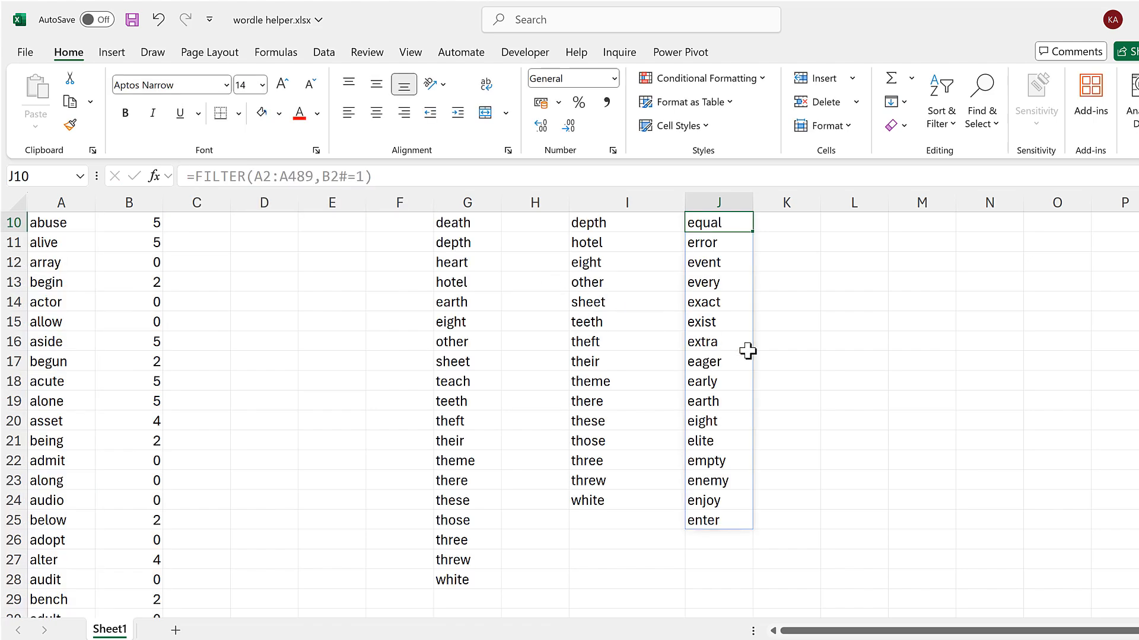
pyautogui.click(728, 379)
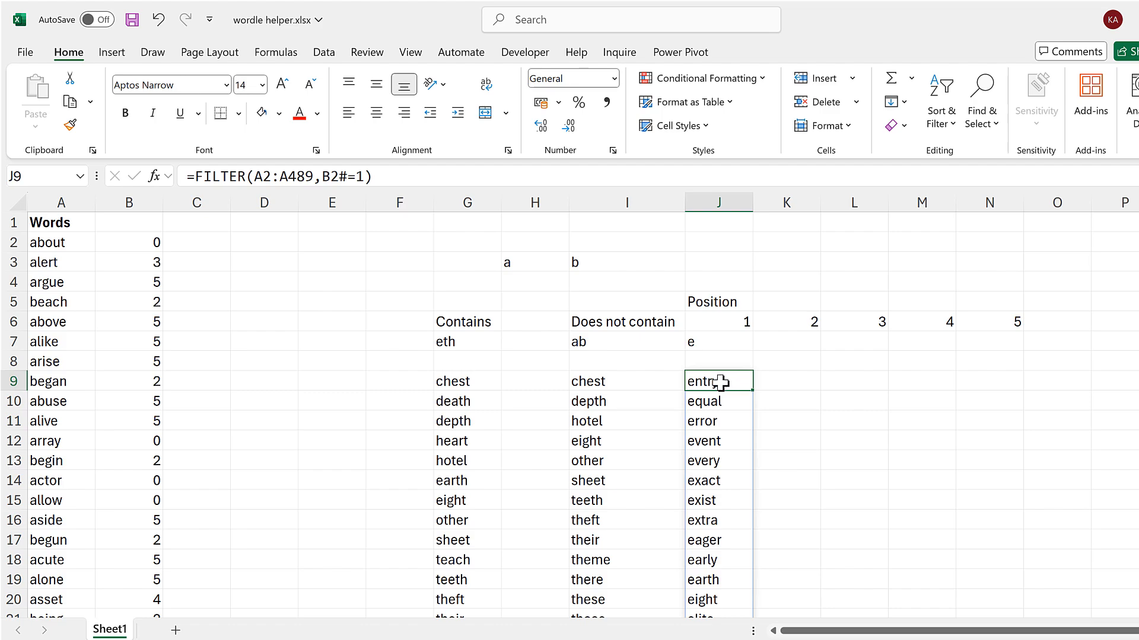
pyautogui.scroll(-6, 722, 382)
pyautogui.scroll(6, 722, 383)
# Try removing the IFERROR wrapper from B2's formula, leaving =SEARCH(J7,A2:A489).
pyautogui.click(157, 240)
pyautogui.doubleClick(216, 178)
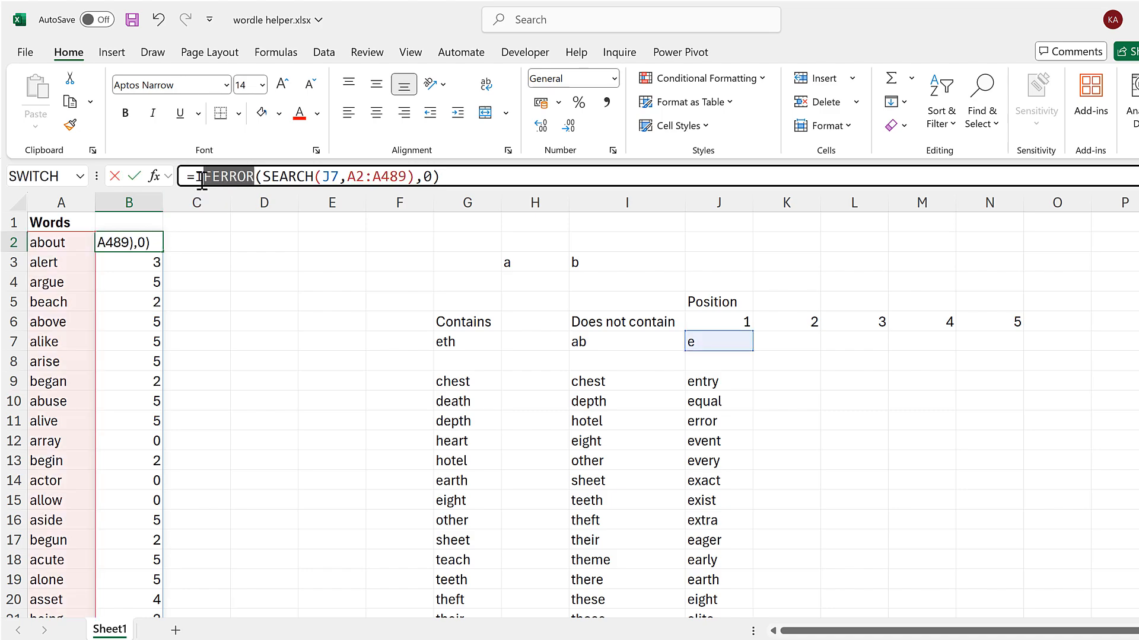
pyautogui.press('Delete')
pyautogui.press('Delete')
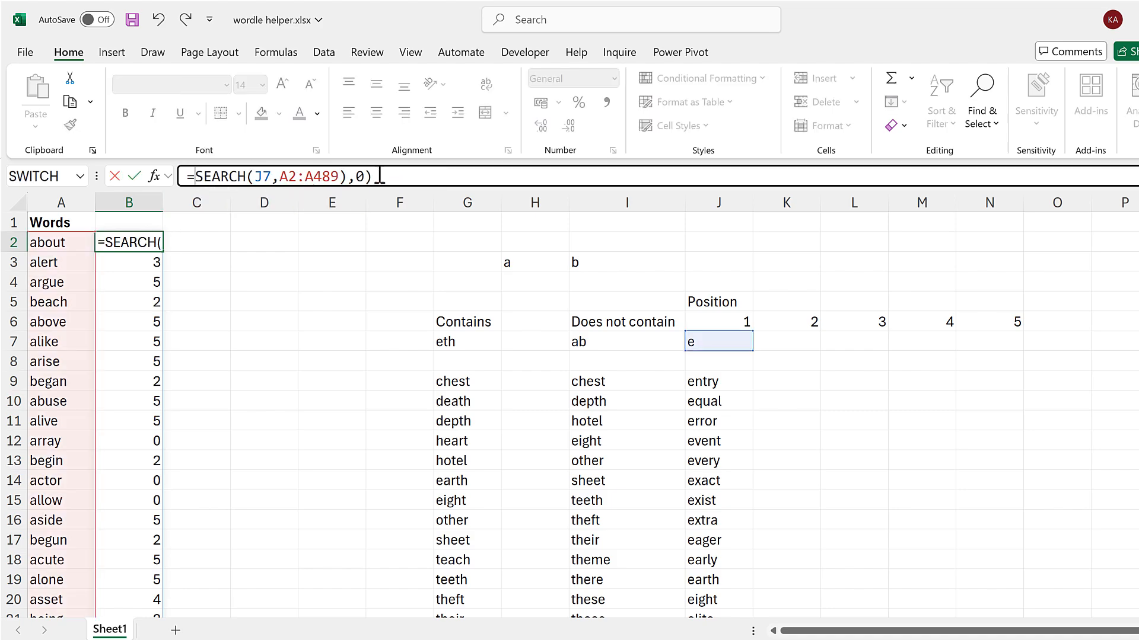
pyautogui.click(387, 177)
pyautogui.press('Return')
pyautogui.press('Return')
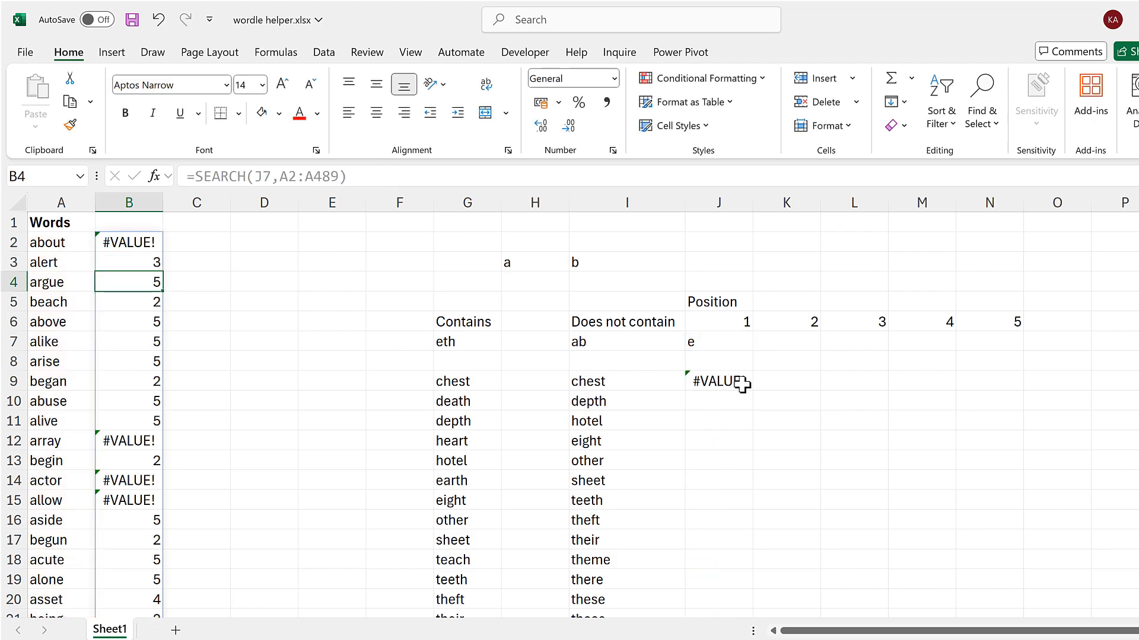
# Check the affected cells in column B and J9, and undo the removal of IFERROR from B2.
pyautogui.click(147, 245)
pyautogui.click(141, 448)
pyautogui.click(135, 479)
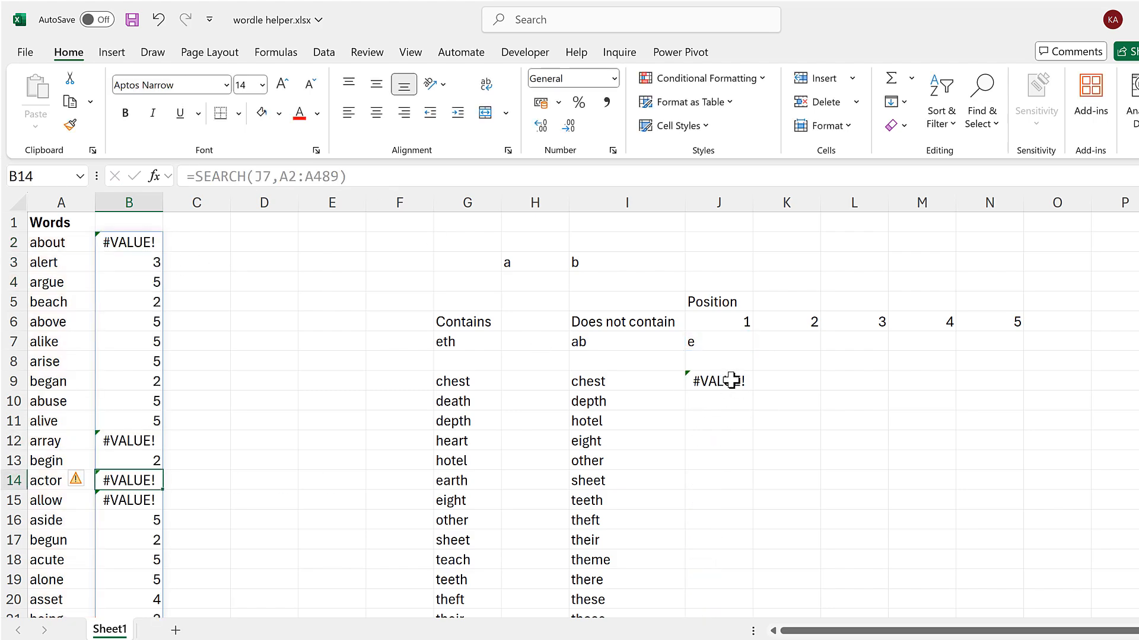
pyautogui.click(729, 380)
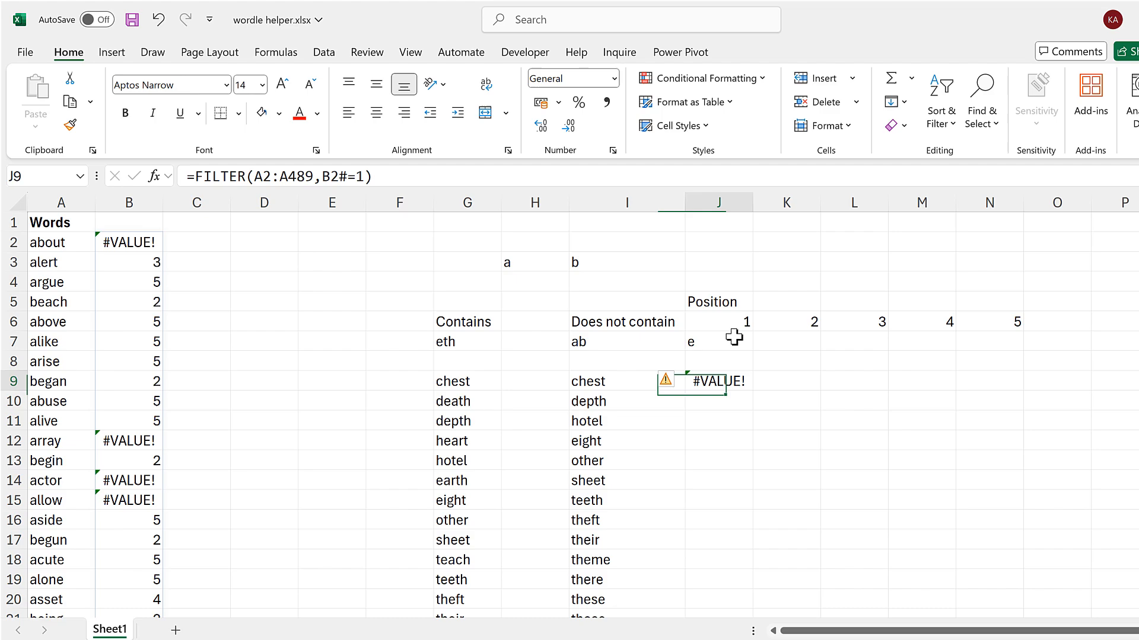
pyautogui.click(295, 247)
pyautogui.hotkey('ctrl', 'z')
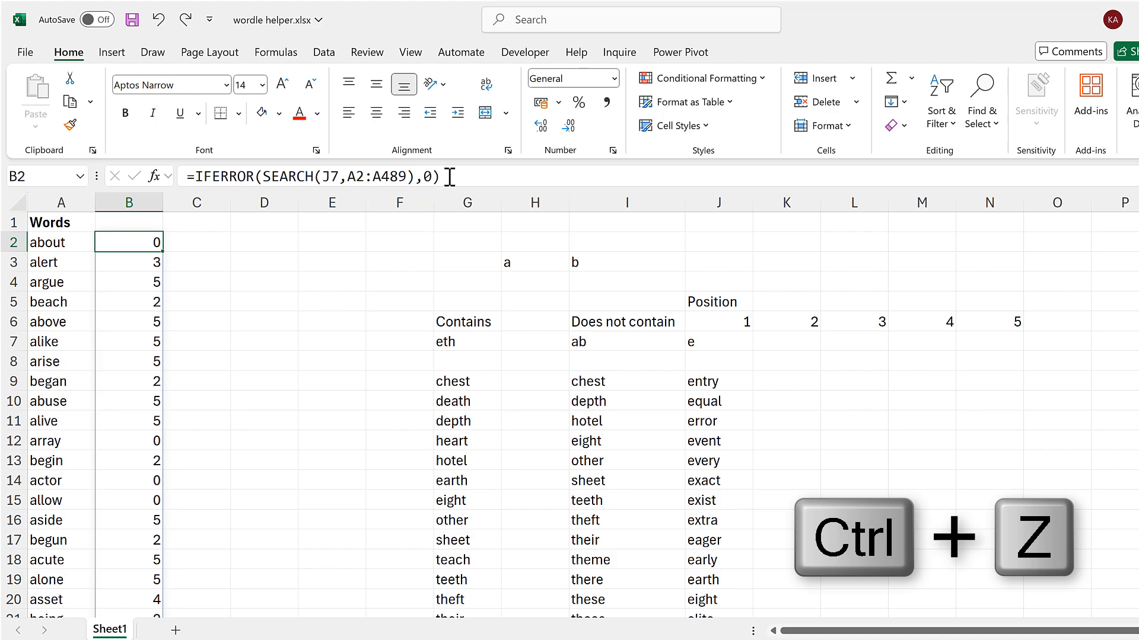
# Copy IFERROR(SEARCH(J7,A2:A489),0) from B2 and substitute it for B2# in J9's FILTER formula.
pyautogui.moveTo(442, 176); pyautogui.dragTo(201, 181)
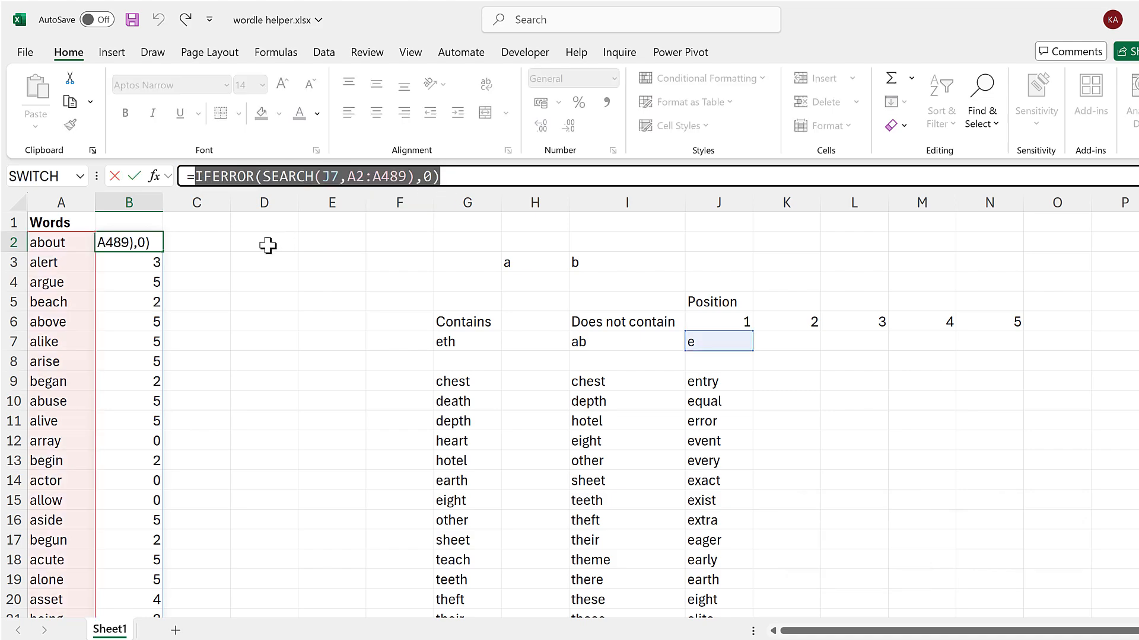
pyautogui.hotkey('ctrl', 'c')
pyautogui.press('Escape')
pyautogui.click(712, 377)
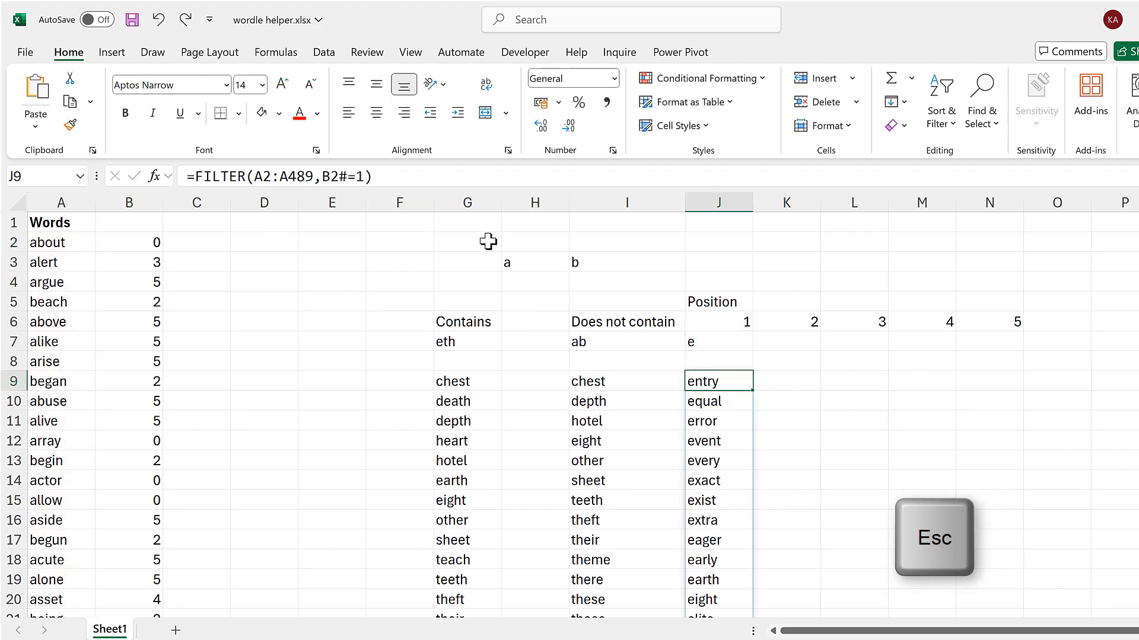
pyautogui.click(338, 176)
pyautogui.moveTo(323, 176); pyautogui.dragTo(347, 176)
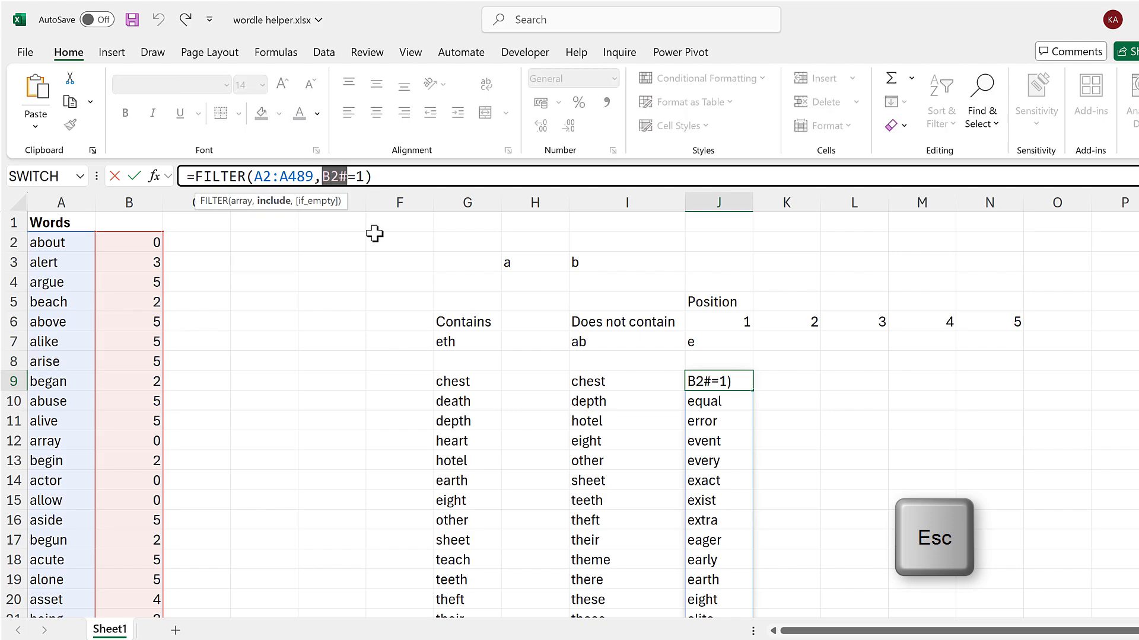
pyautogui.hotkey('ctrl', 'v')
pyautogui.press('Return')
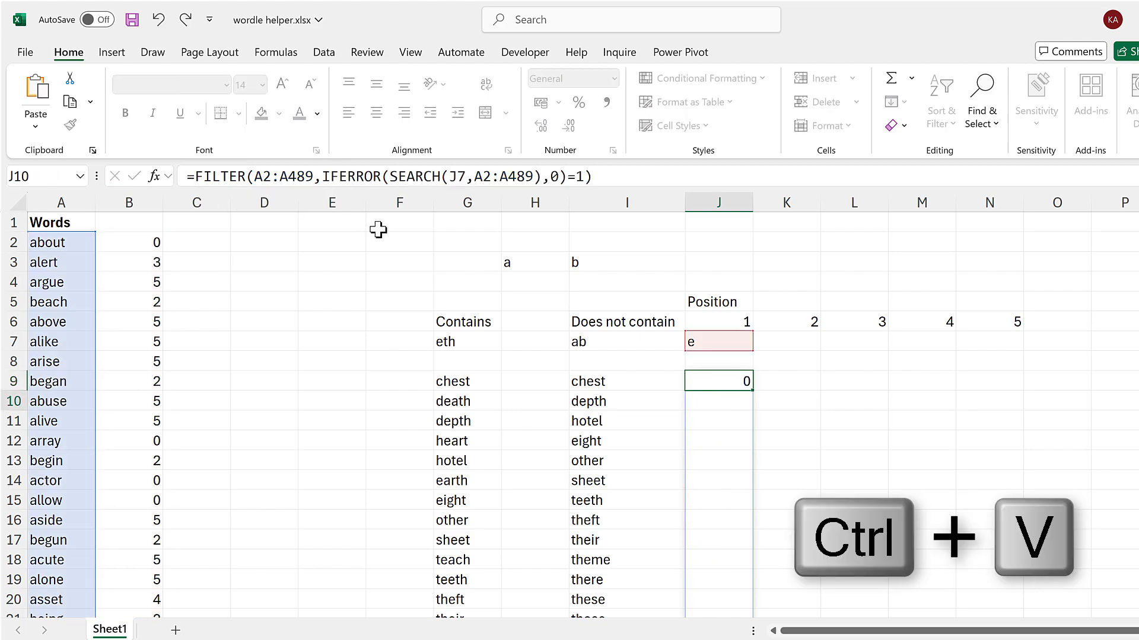
# Replace both A2:A489 references in J9's FILTER formula with the spilled range I9#.
pyautogui.click(732, 377)
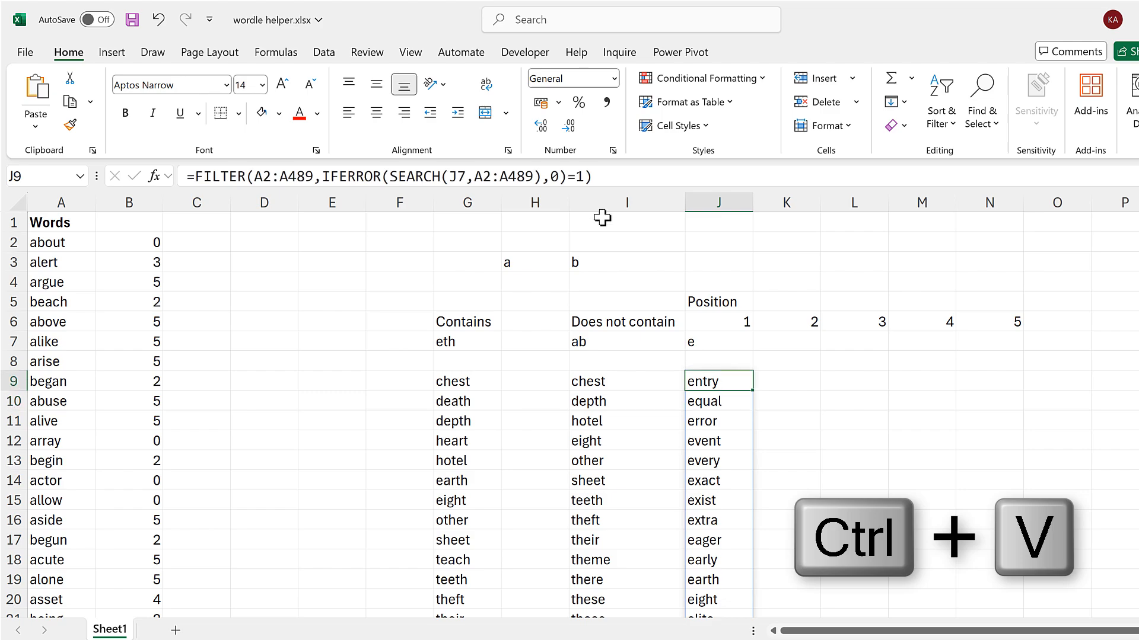
pyautogui.click(625, 175)
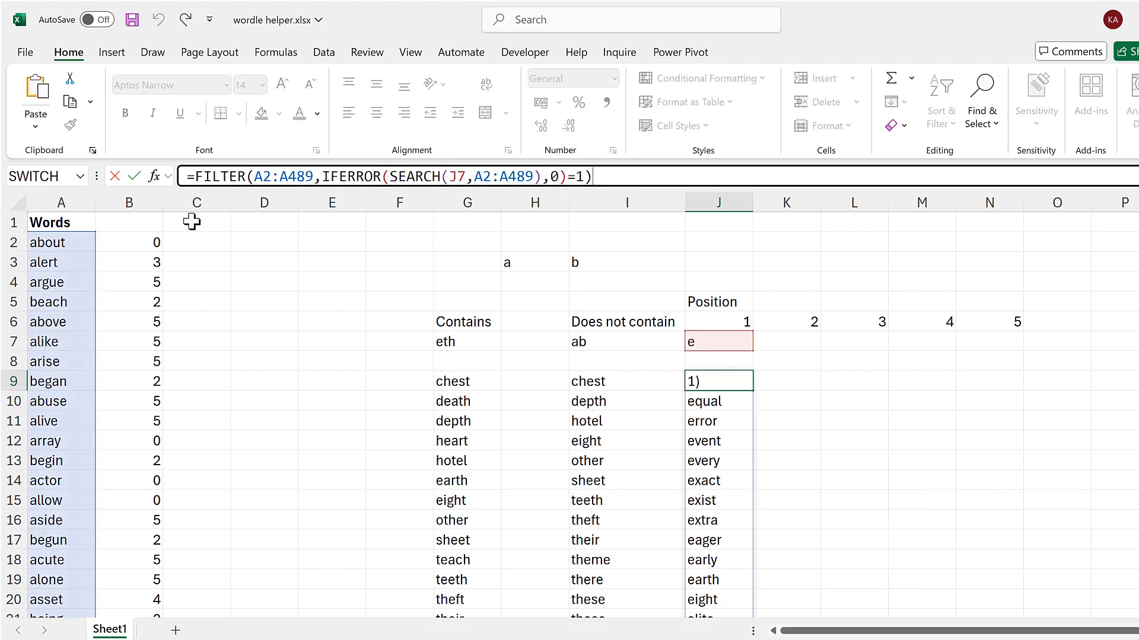
pyautogui.moveTo(314, 176); pyautogui.dragTo(254, 176)
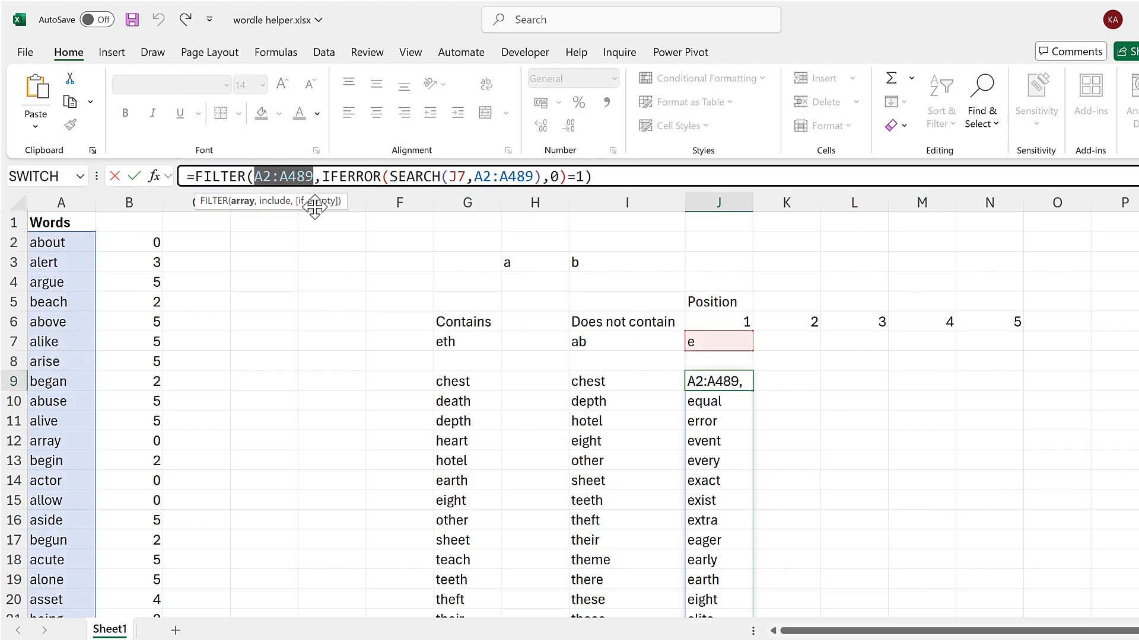
pyautogui.press('BackSpace')
pyautogui.click(592, 380)
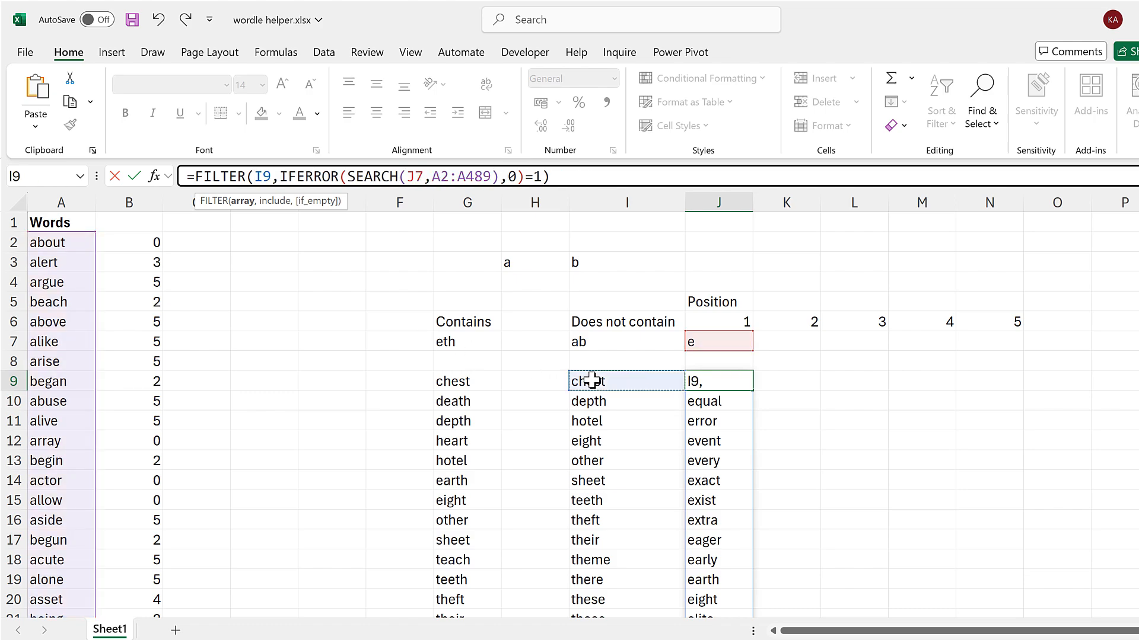
pyautogui.write('#')
pyautogui.moveTo(504, 176); pyautogui.dragTo(442, 186)
pyautogui.click(594, 382)
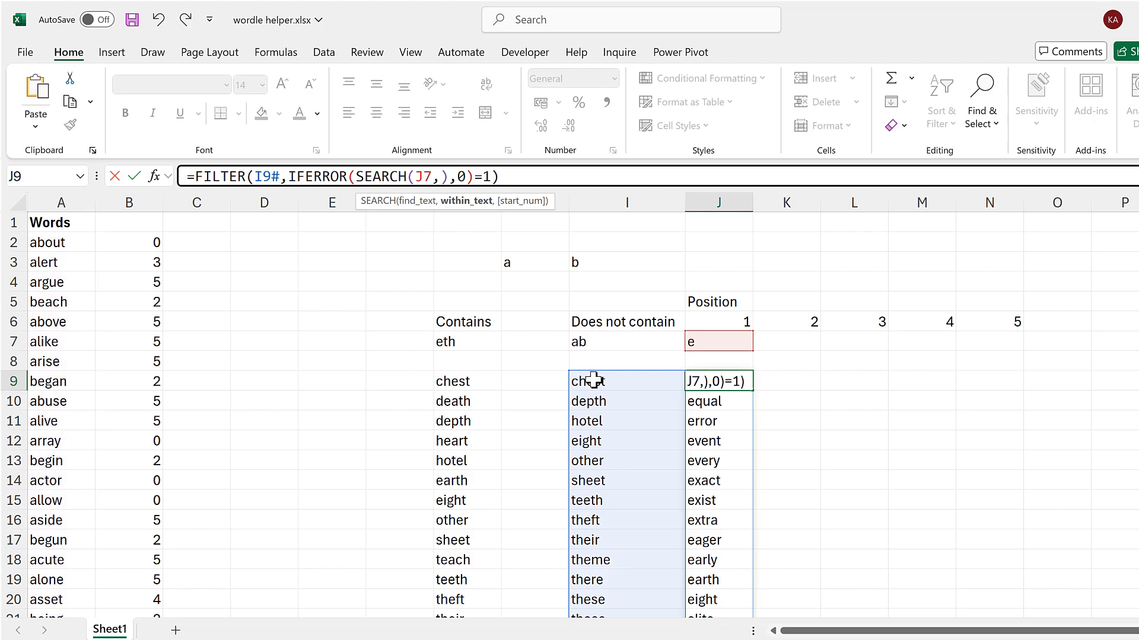
pyautogui.write('#')
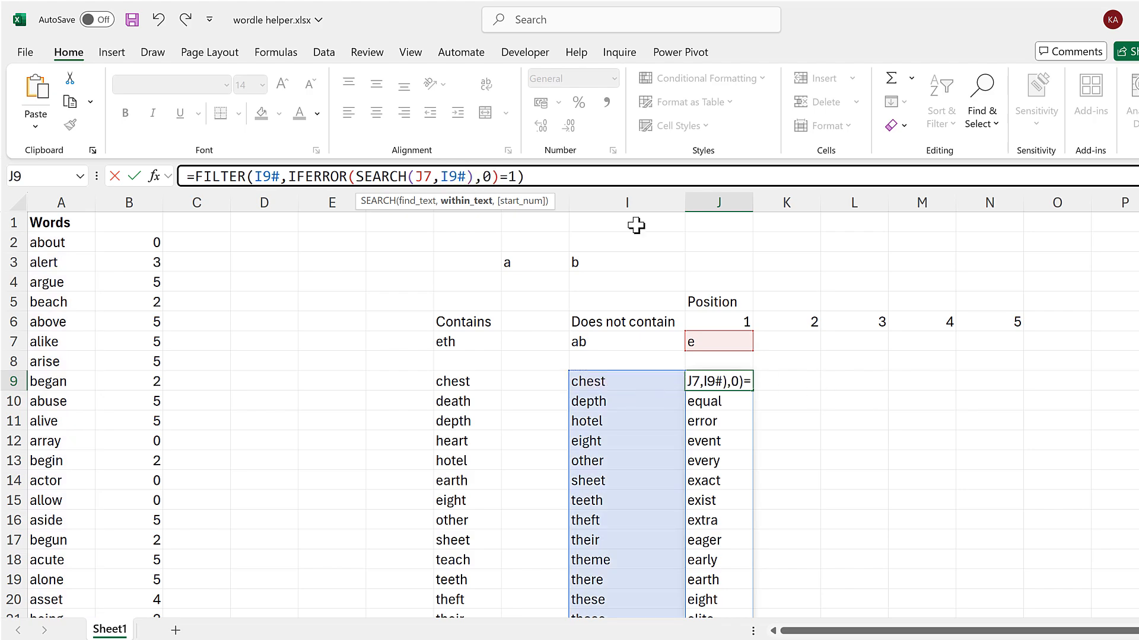
# Replace the hard-coded 1 at the end of J9's formula with a reference to position cell J6.
pyautogui.click(519, 175)
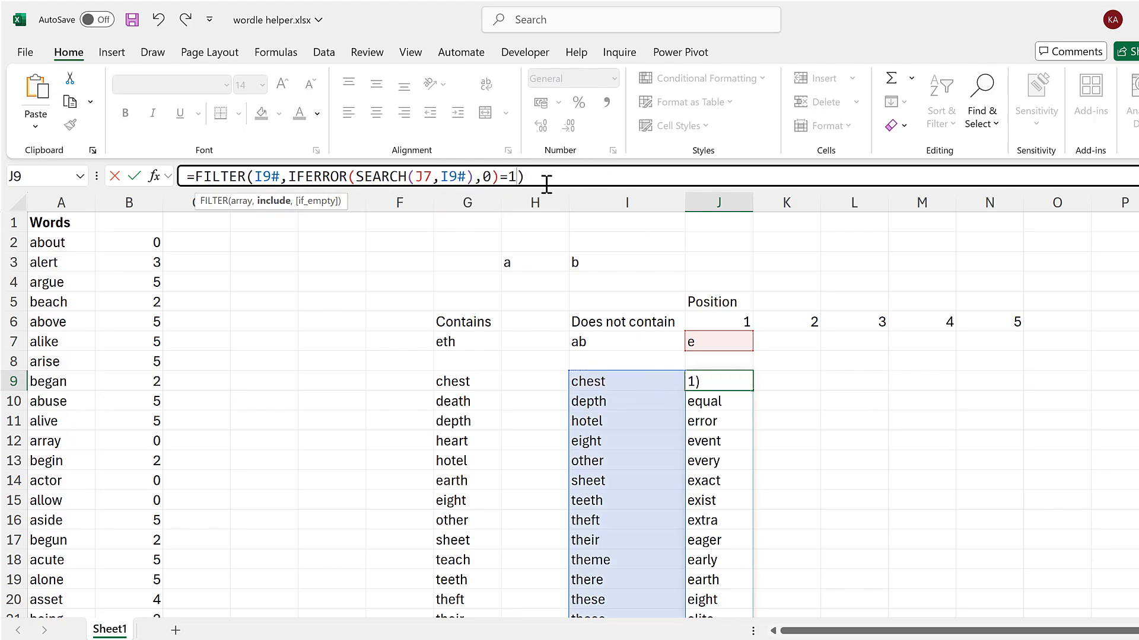
pyautogui.press('BackSpace')
pyautogui.click(732, 320)
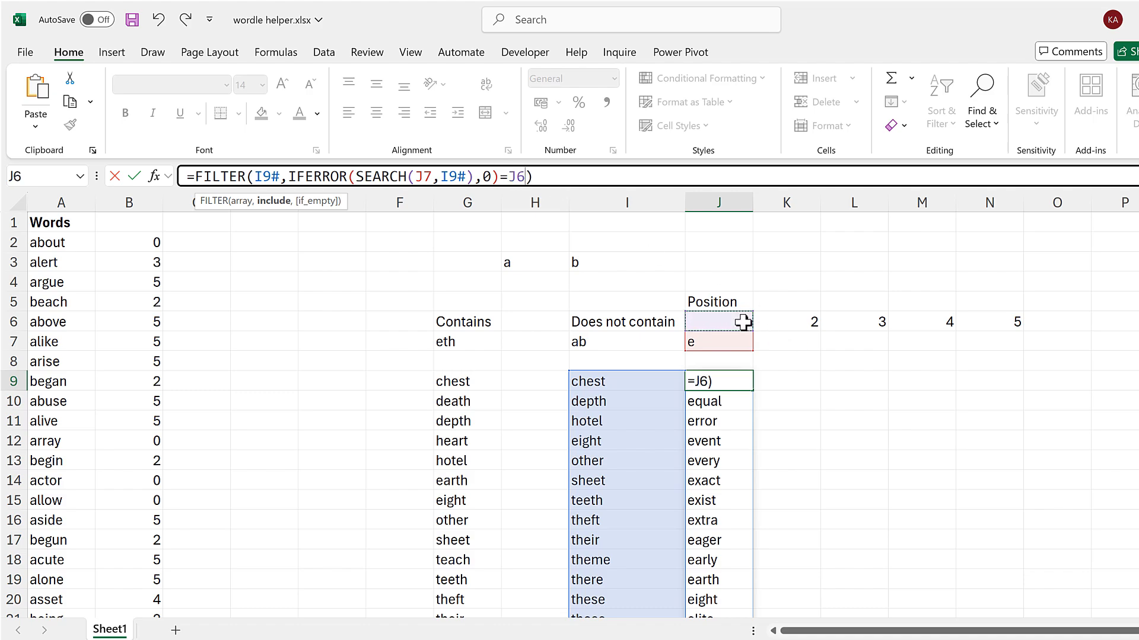
pyautogui.press('Return')
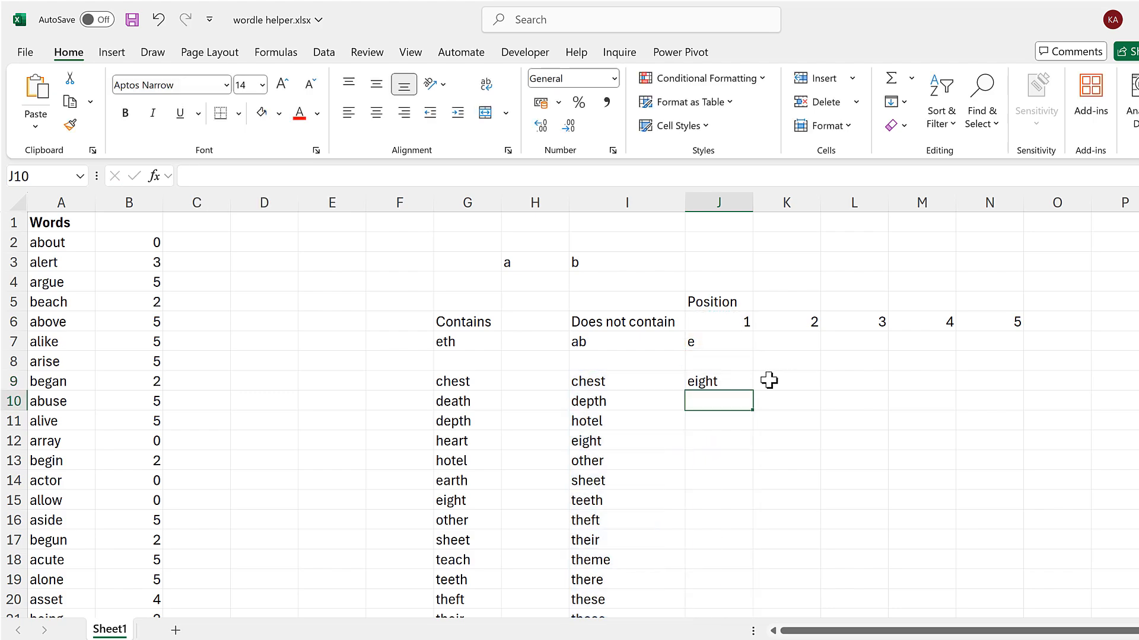
# Shorten the Contains letters in G7 to et.
pyautogui.click(737, 381)
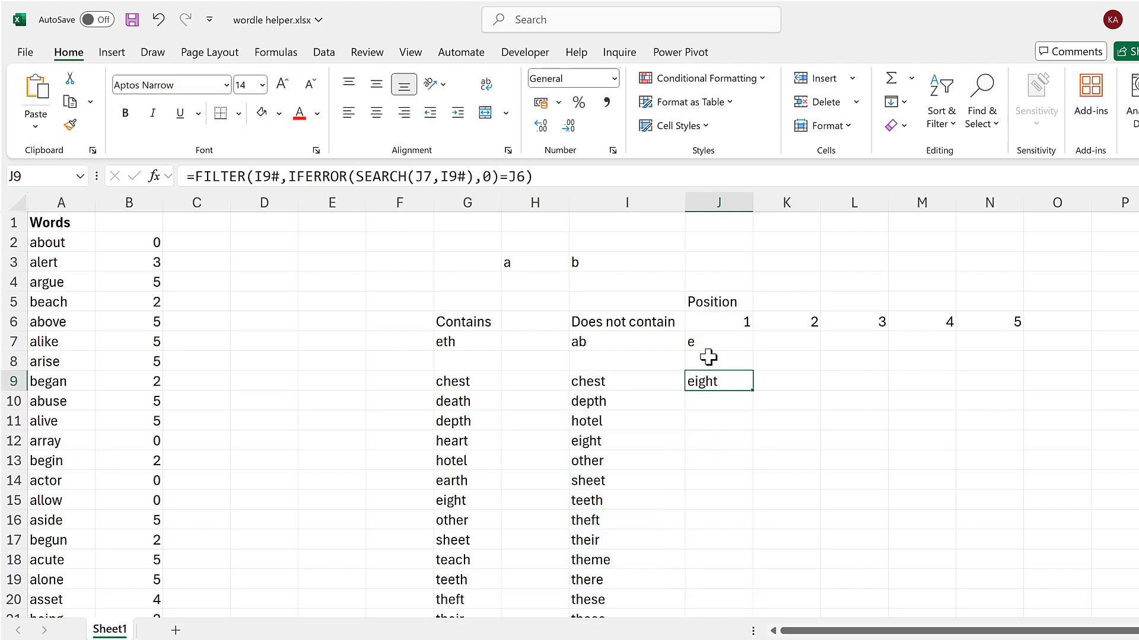
pyautogui.click(473, 343)
pyautogui.click(381, 176)
pyautogui.press('BackSpace')
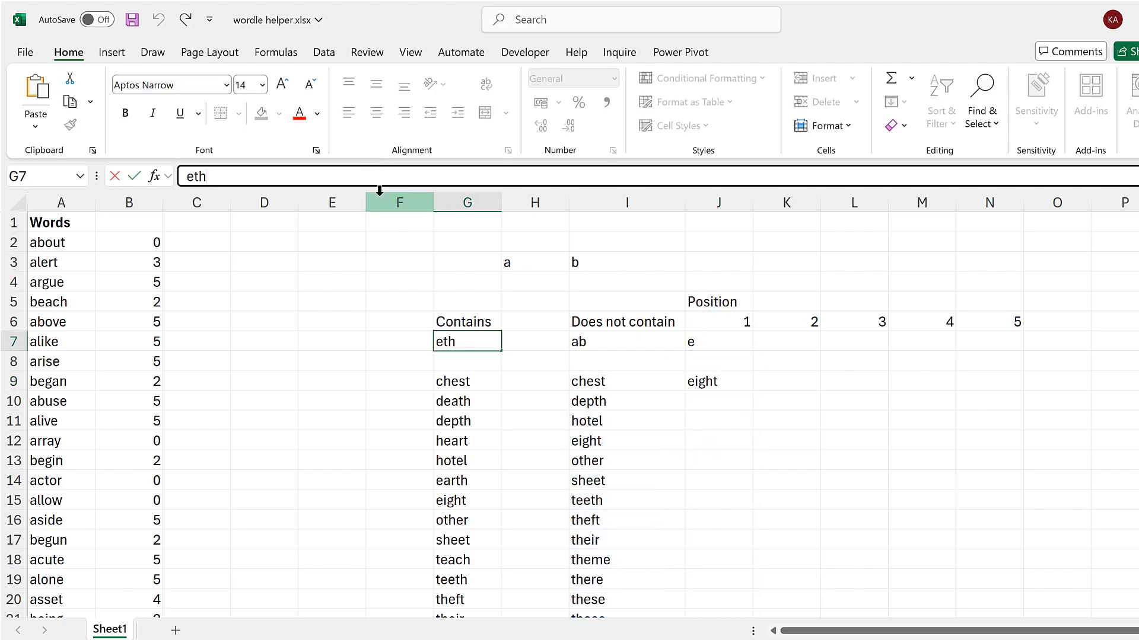
pyautogui.press('Return')
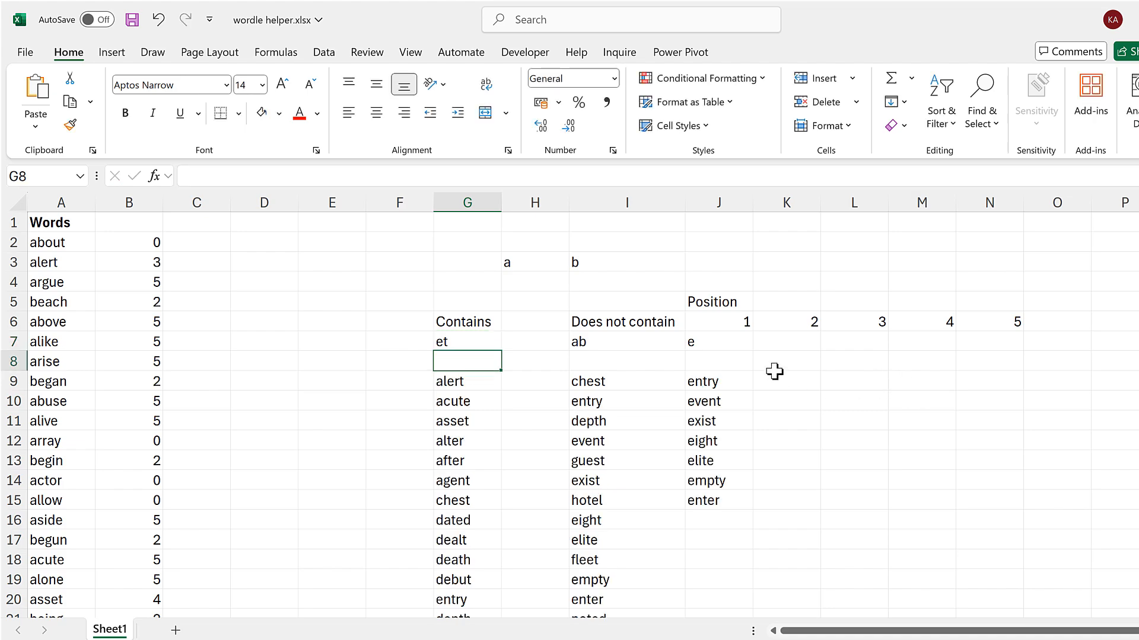
# Fill J9's FILTER formula across to K9 and open K9's formula for editing.
pyautogui.click(735, 384)
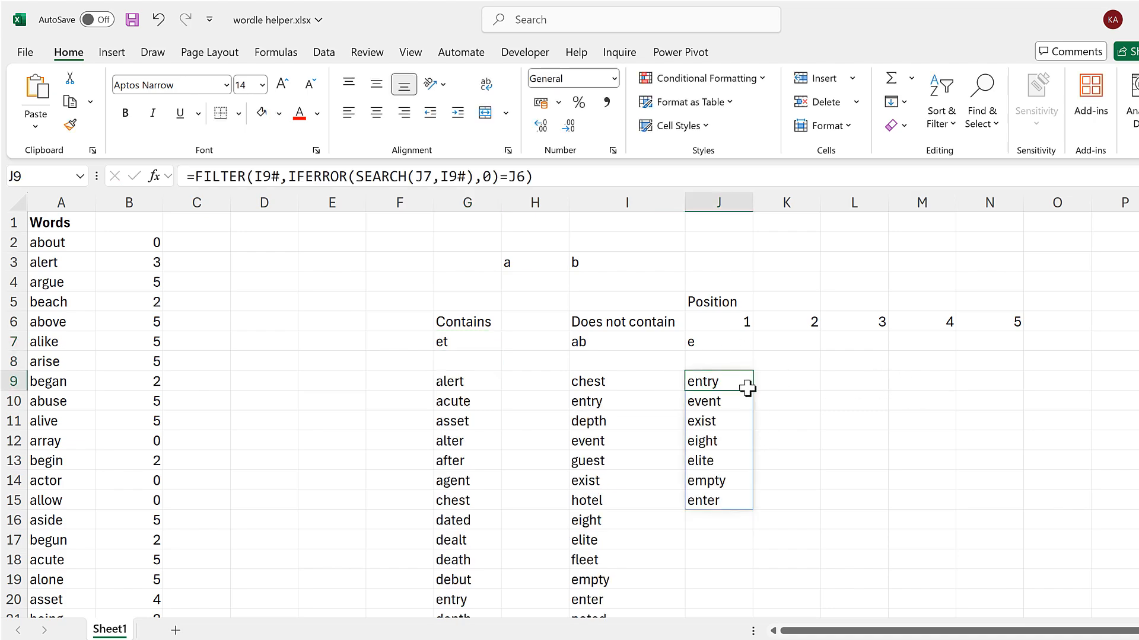
pyautogui.moveTo(752, 390); pyautogui.dragTo(801, 380)
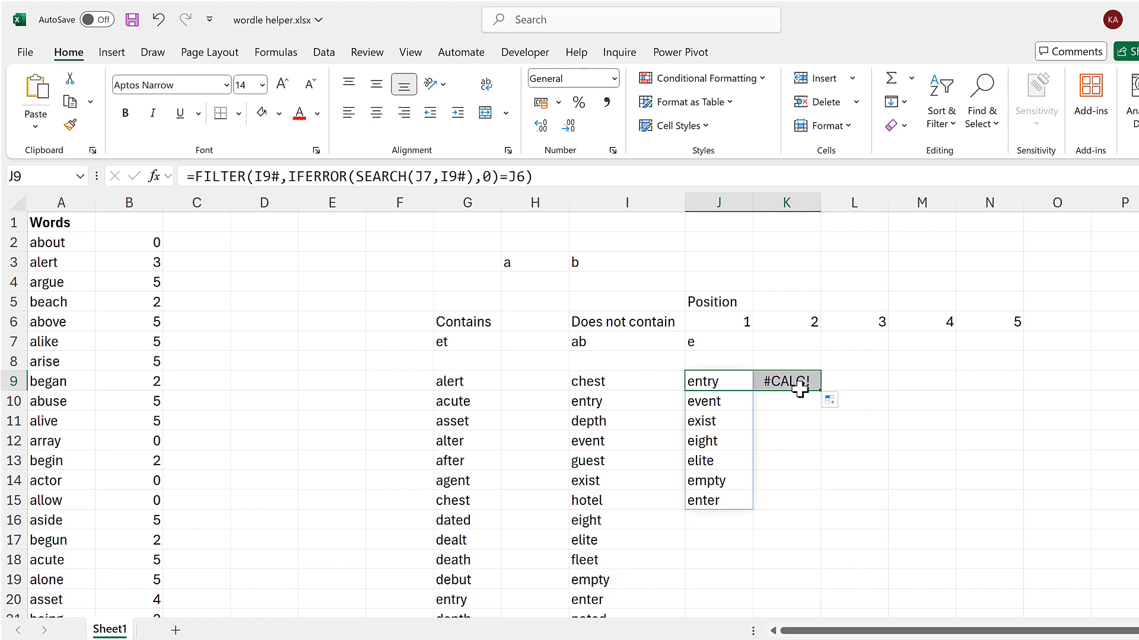
pyautogui.click(565, 176)
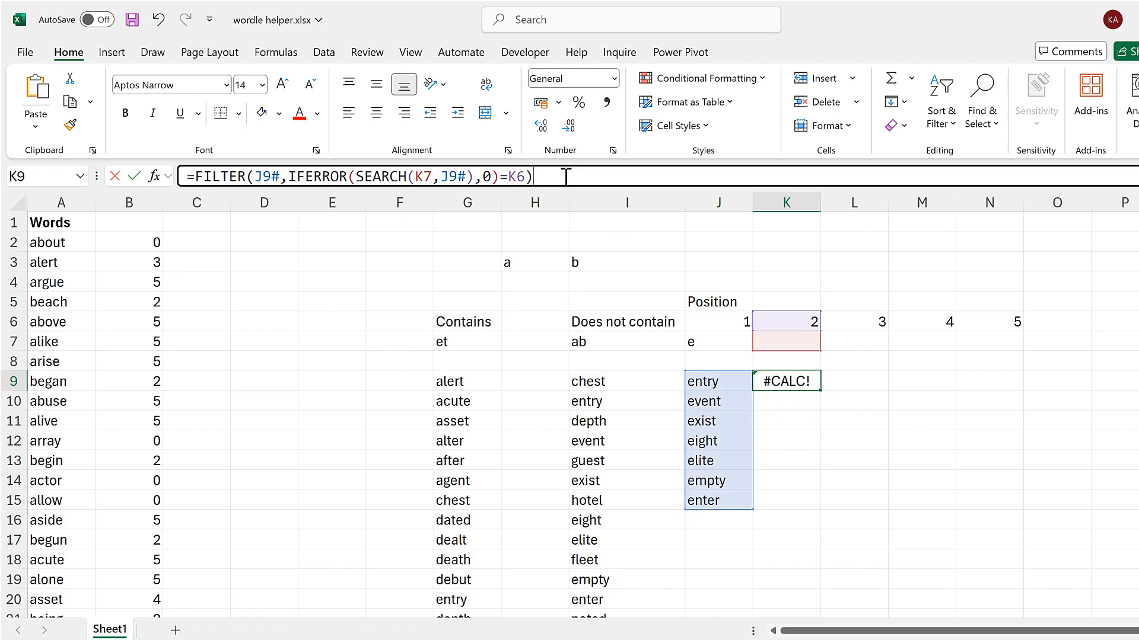
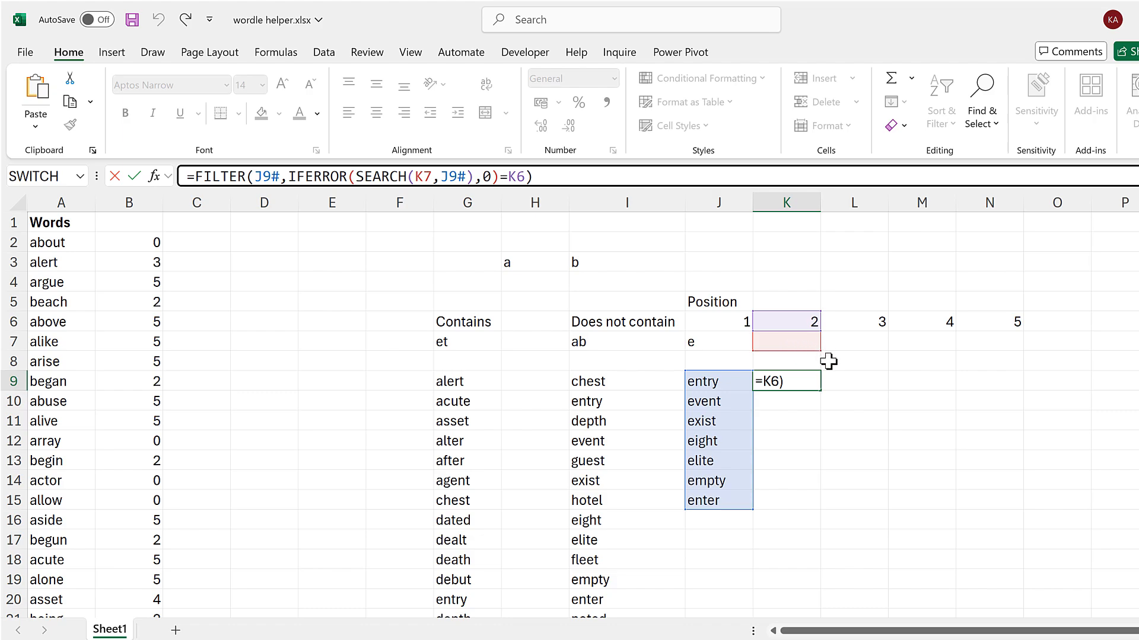
# Wrap K9's FILTER formula in an IF that returns J9# when K7=0 and otherwise runs the filter.
pyautogui.click(208, 177)
pyautogui.write('if(')
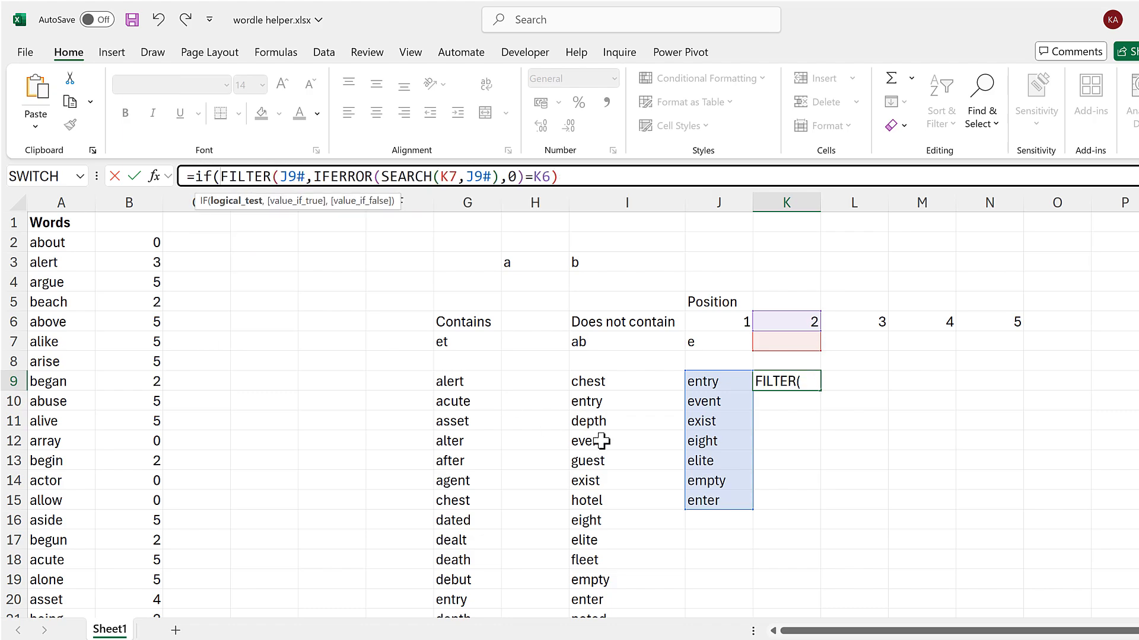
pyautogui.click(787, 342)
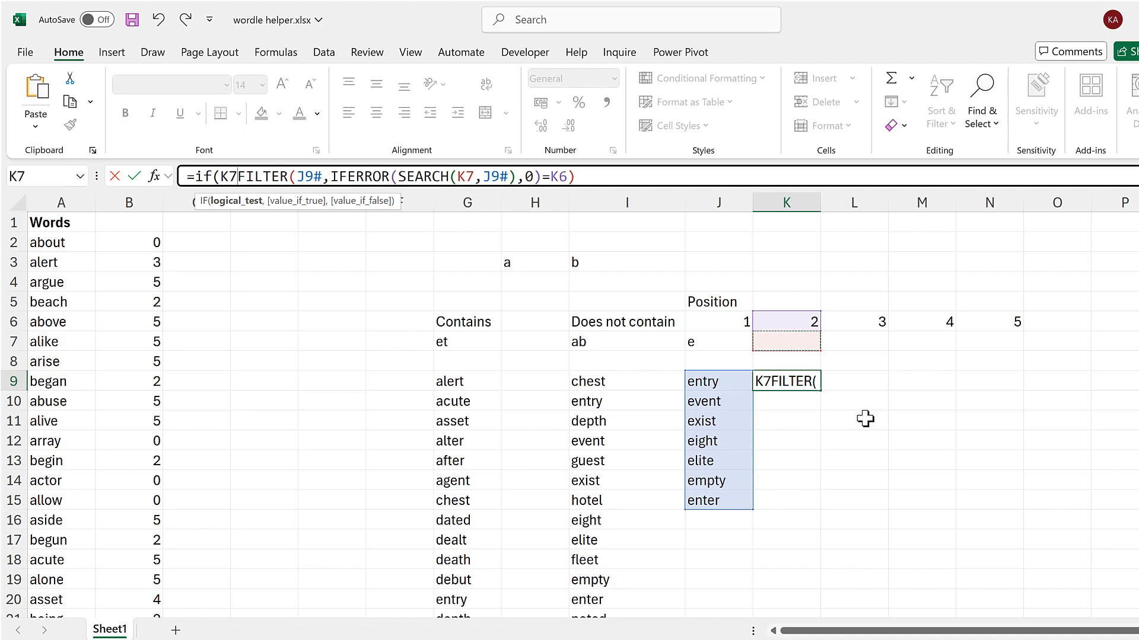
pyautogui.write('=0')
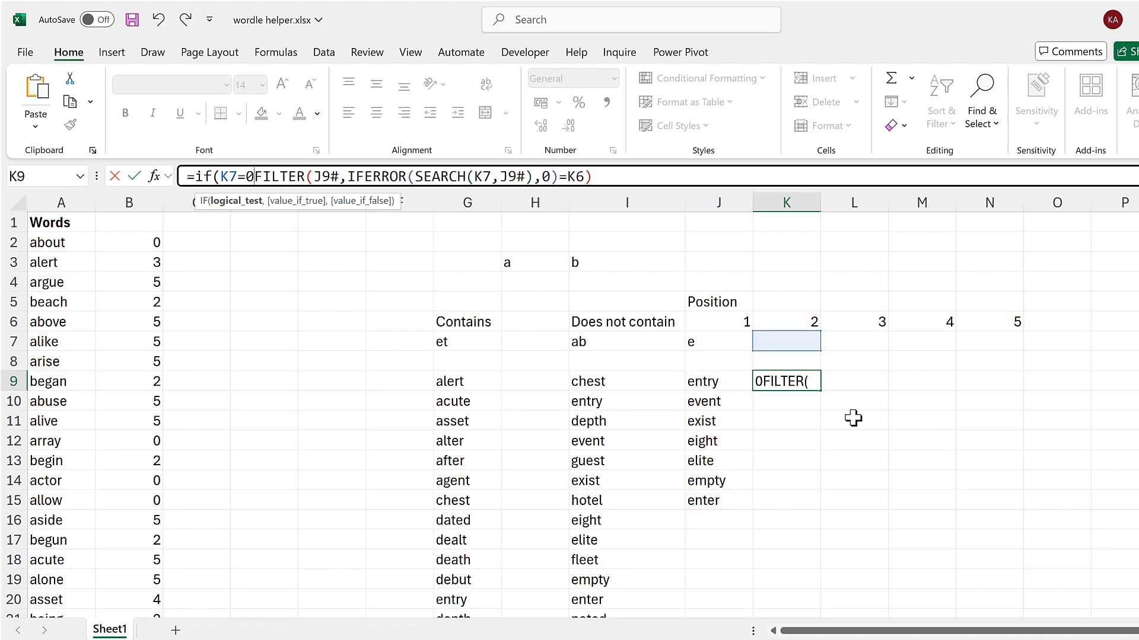
pyautogui.write(',')
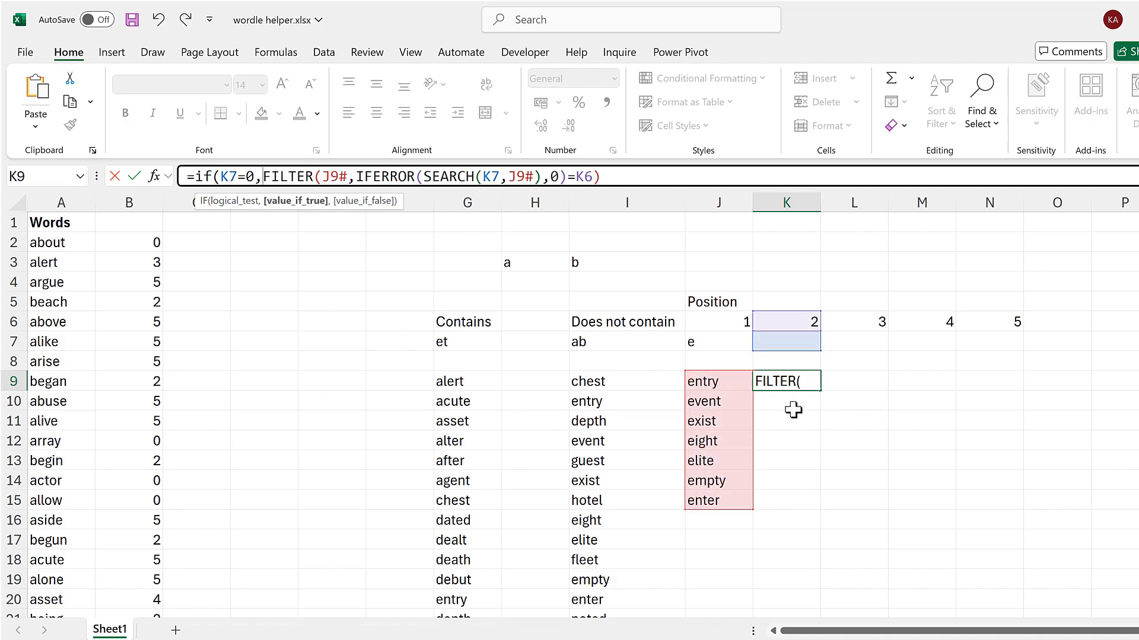
pyautogui.click(731, 381)
pyautogui.write('#')
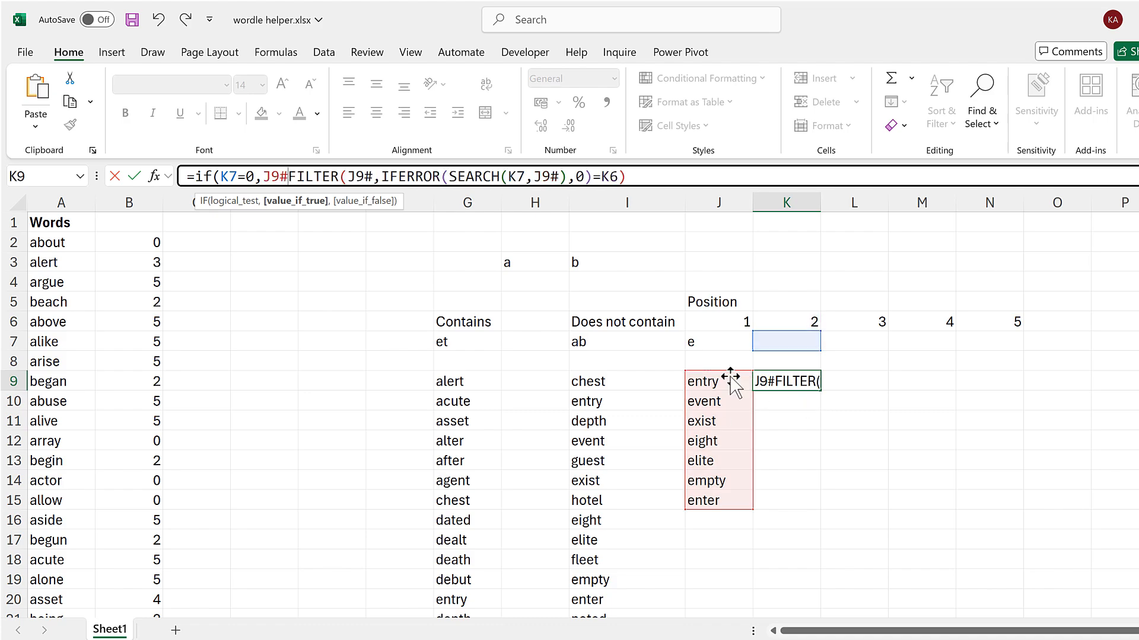
pyautogui.write(',')
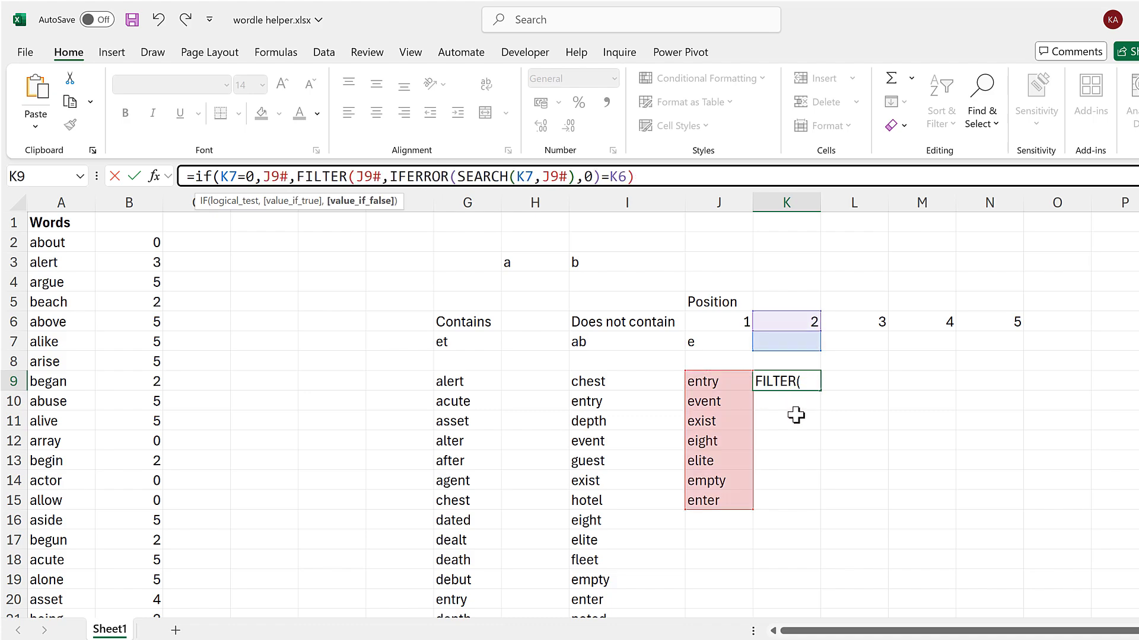
pyautogui.hotkey('shift', 'End')
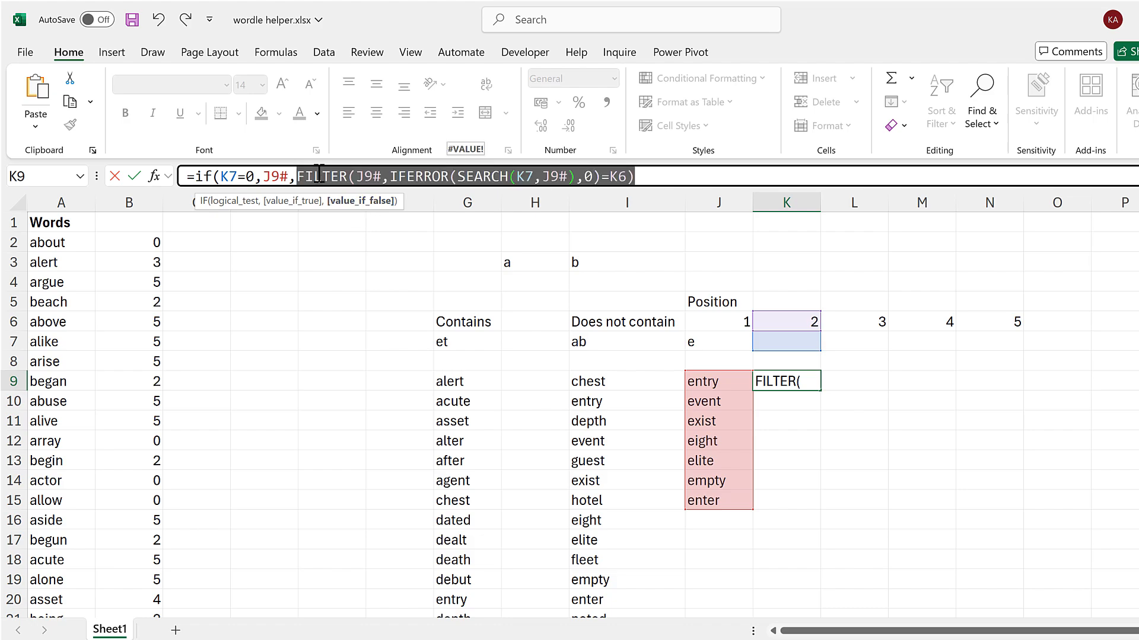
pyautogui.click(646, 176)
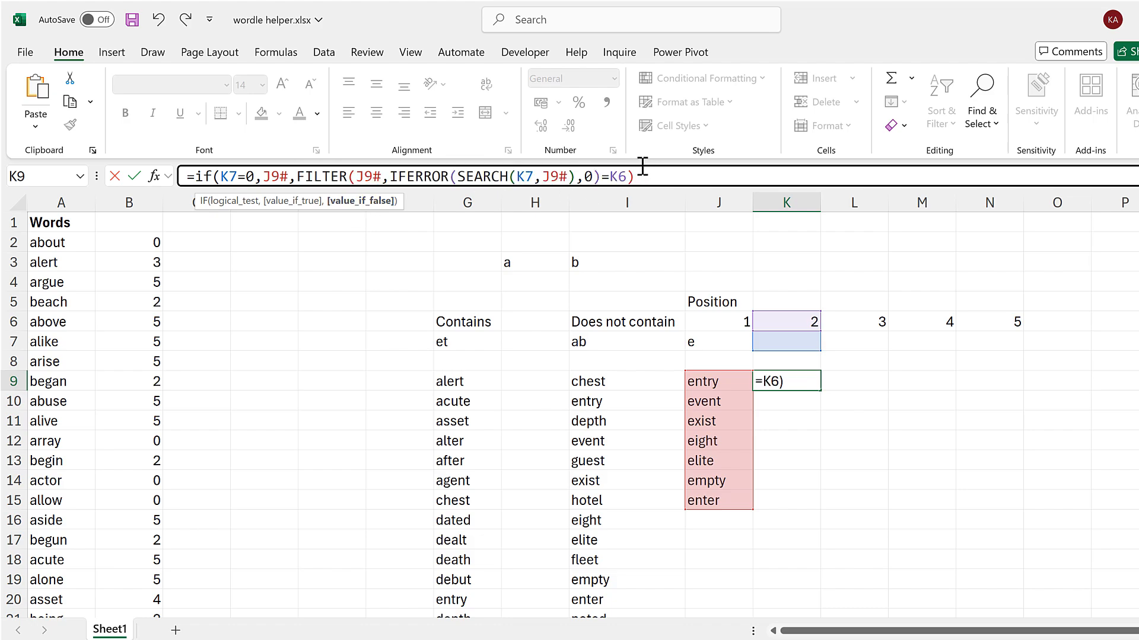
pyautogui.write(')')
pyautogui.press('Return')
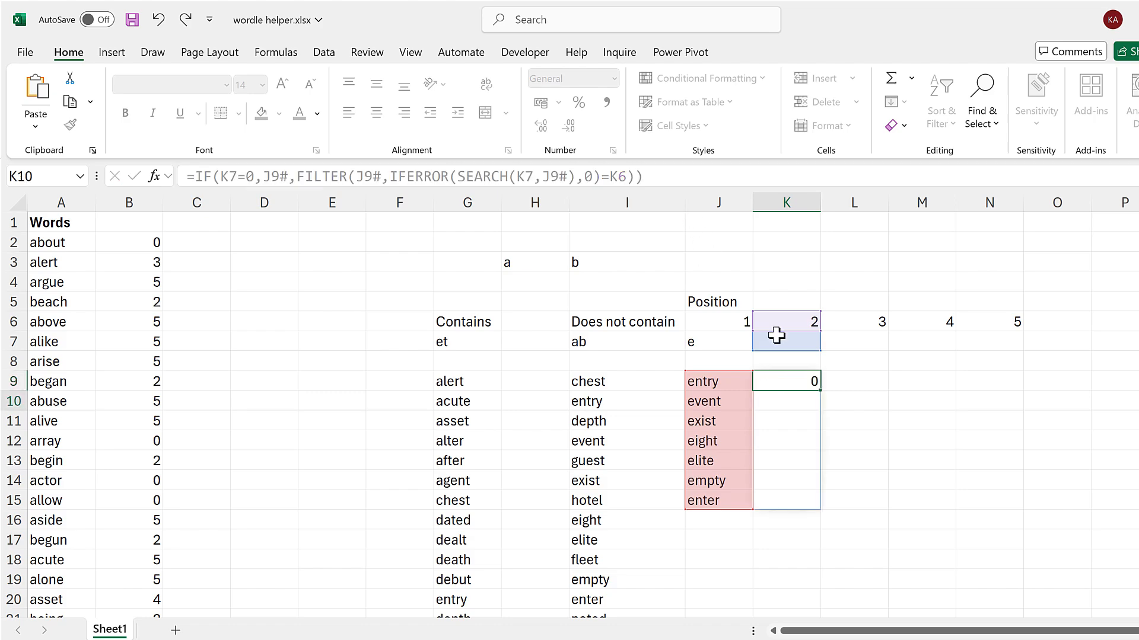
# Fill K9's IF formula across to N9 for positions 3 to 5.
pyautogui.click(801, 384)
pyautogui.moveTo(818, 392); pyautogui.dragTo(741, 385)
pyautogui.click(772, 383)
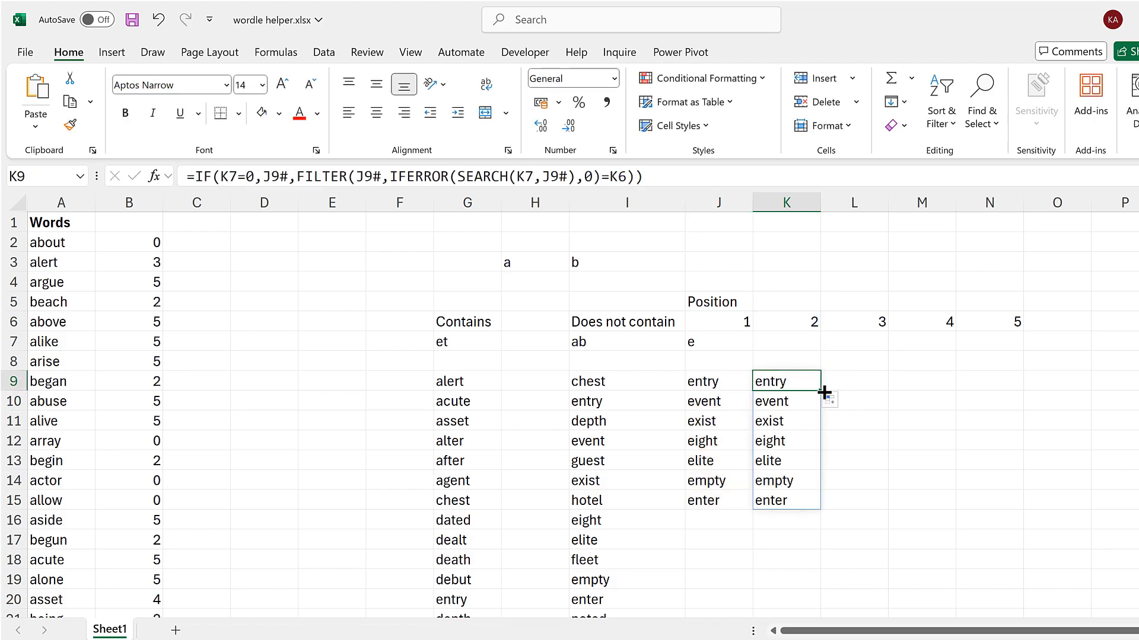
pyautogui.moveTo(825, 392); pyautogui.dragTo(1015, 392)
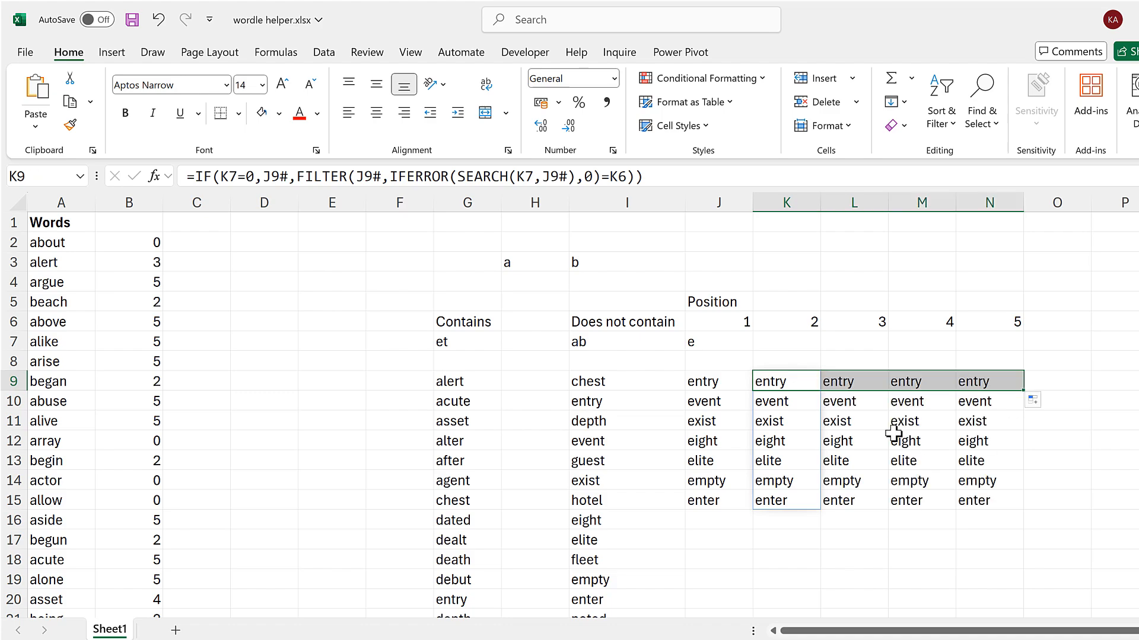
# Enter t as the position 3 letter in L7 and check the formulas in L9, M9 and N9.
pyautogui.click(857, 340)
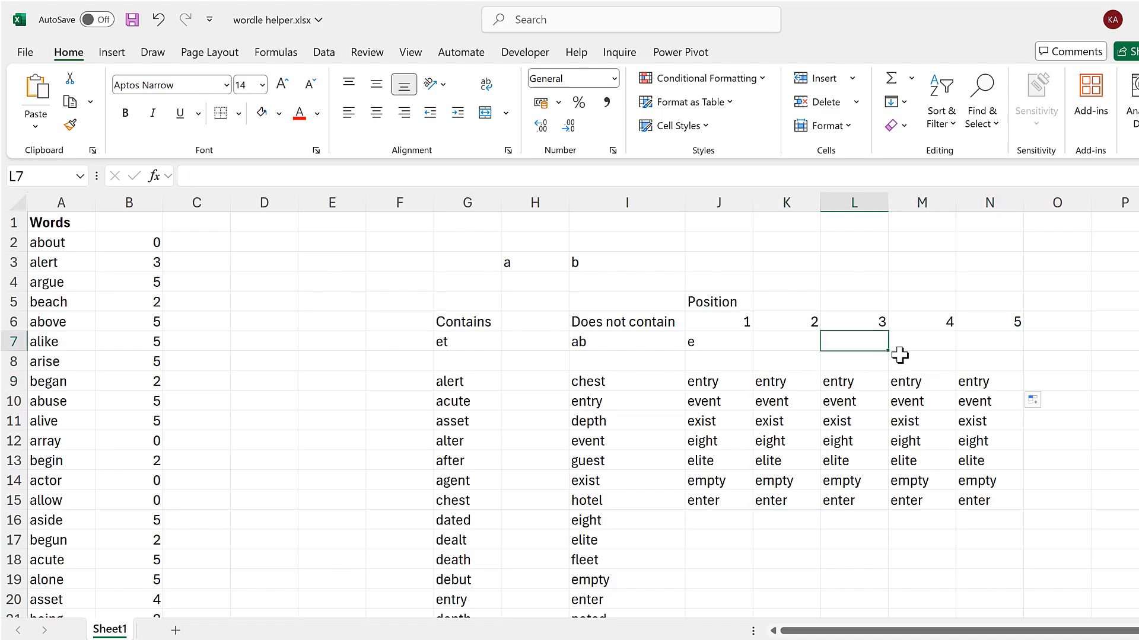
pyautogui.write('t')
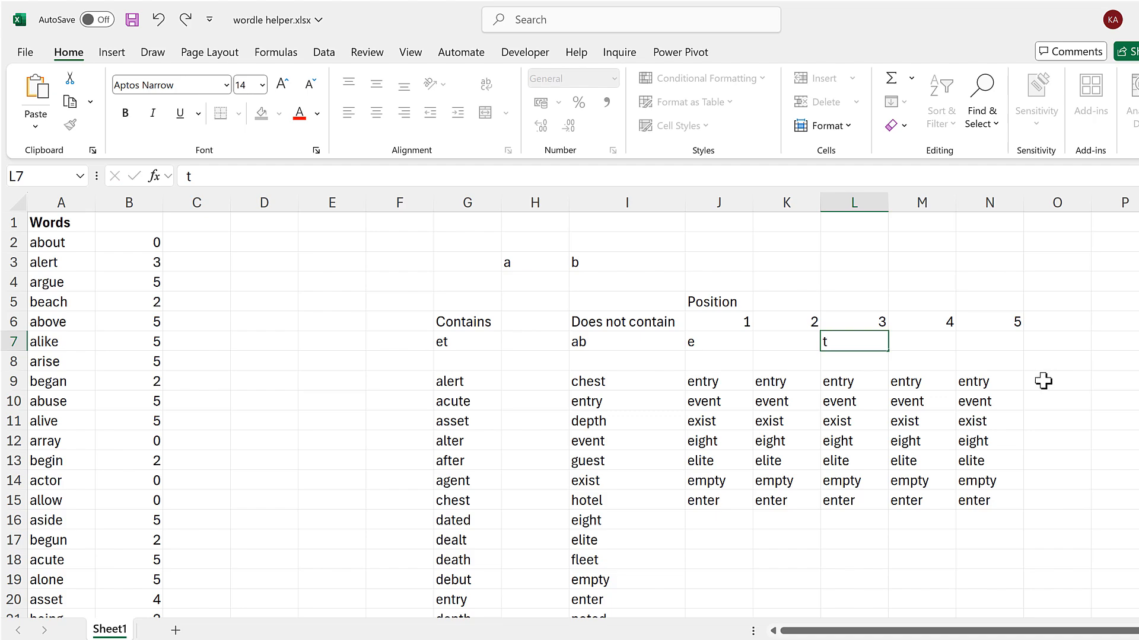
pyautogui.press('Return')
pyautogui.click(848, 383)
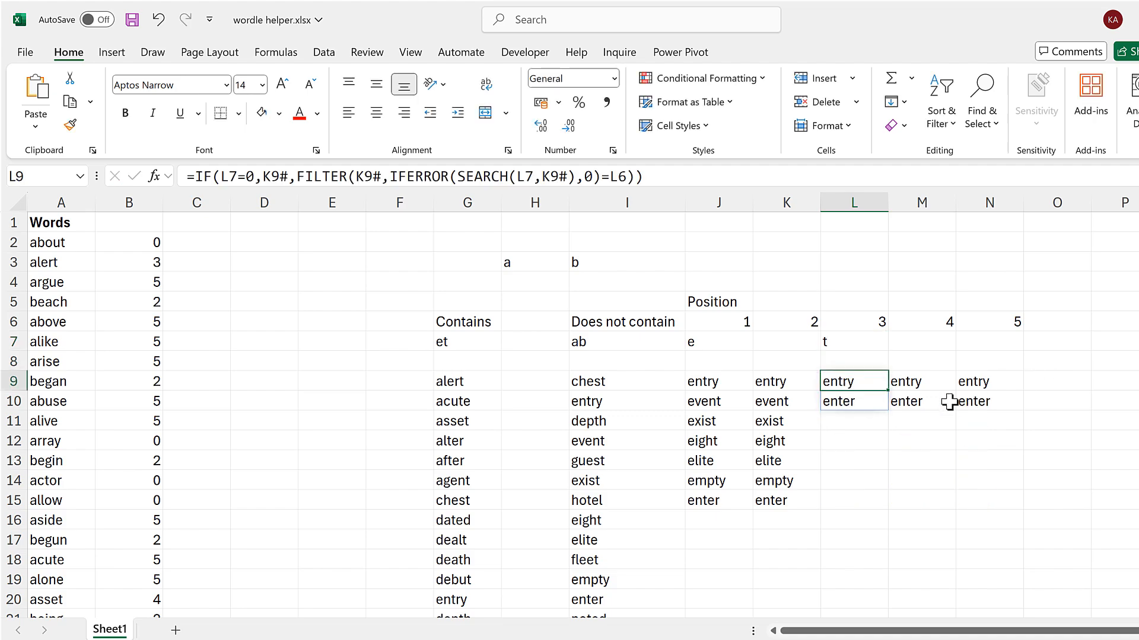
pyautogui.click(921, 380)
pyautogui.click(984, 380)
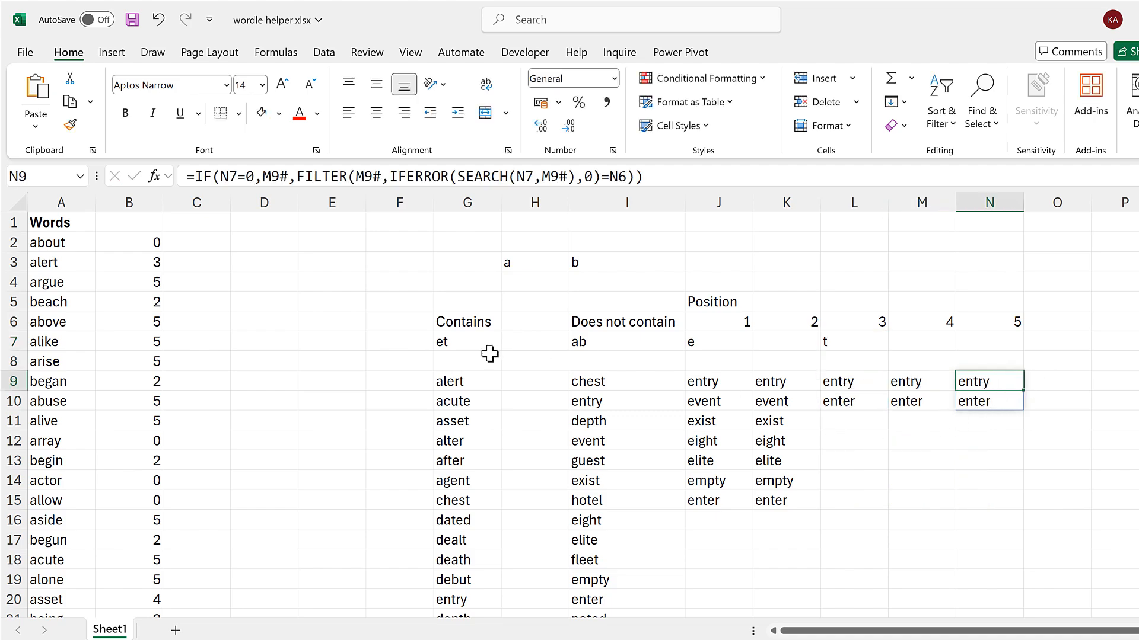
# Clear the Contains letters in G7 and inspect the formula in G9.
pyautogui.click(450, 339)
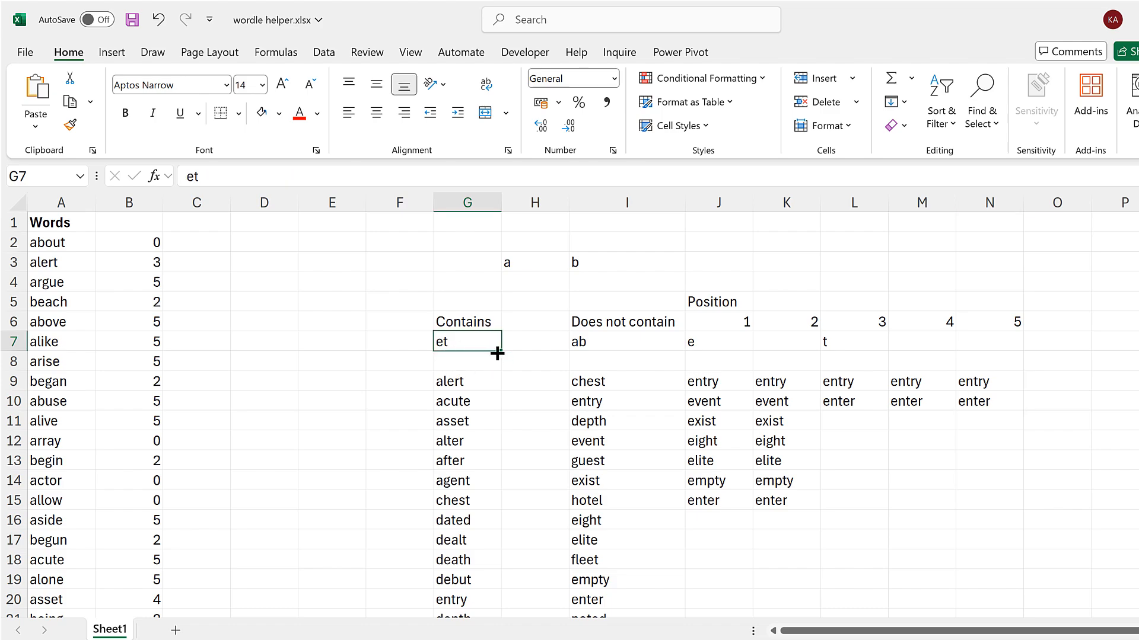
pyautogui.press('Delete')
pyautogui.click(475, 382)
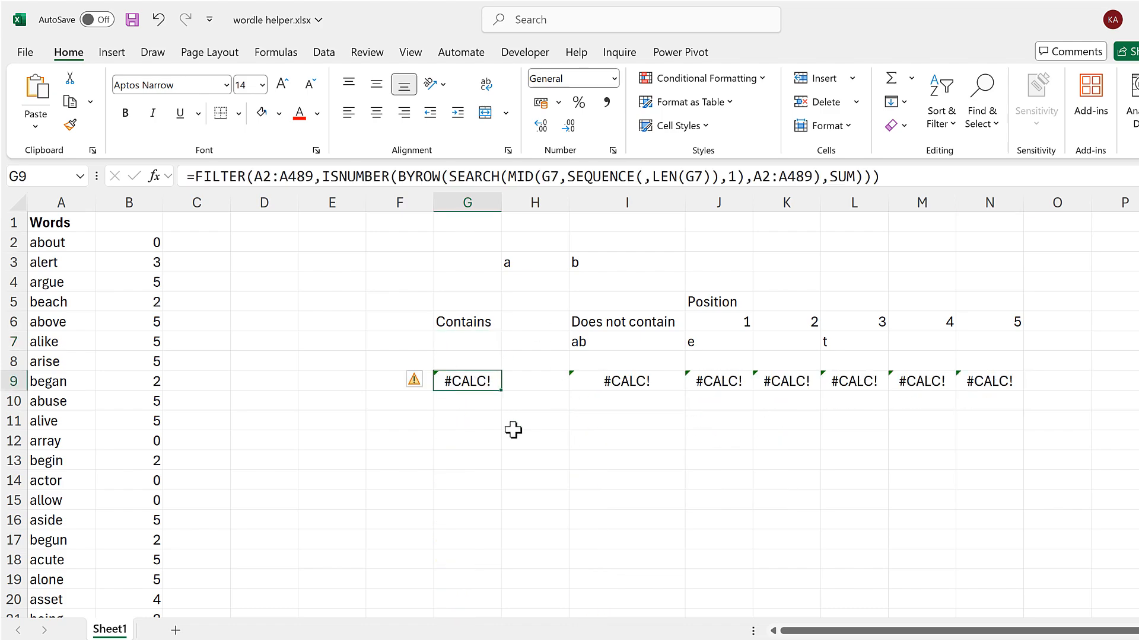
# Wrap G9's FILTER formula in an IF that returns A2:A489 when G7=0 and otherwise runs the filter.
pyautogui.click(194, 176)
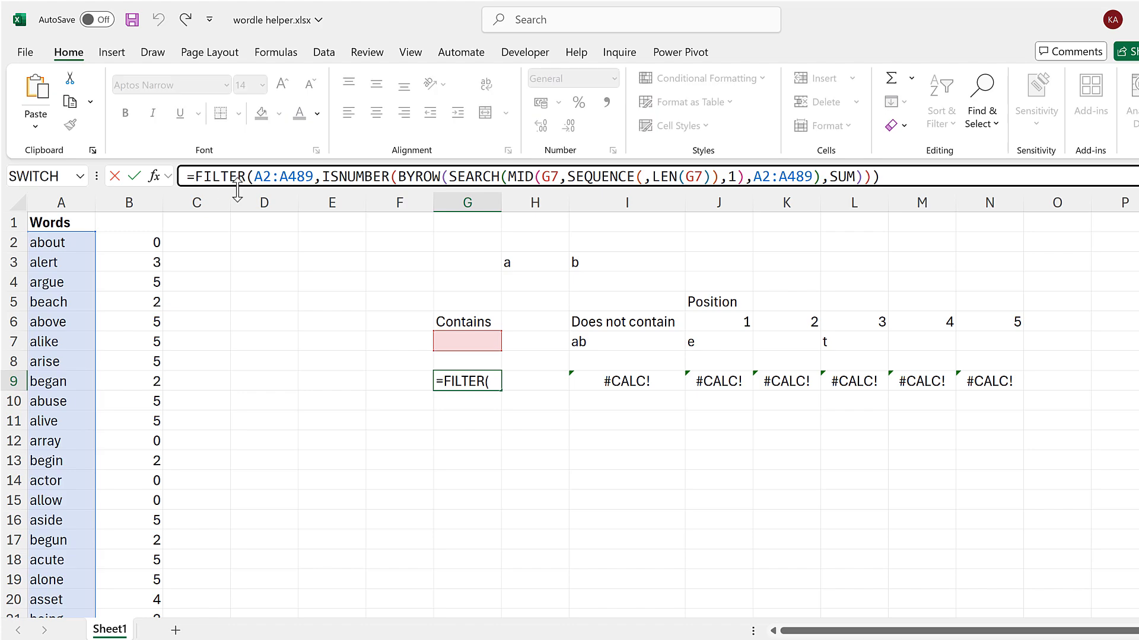
pyautogui.write('IF(')
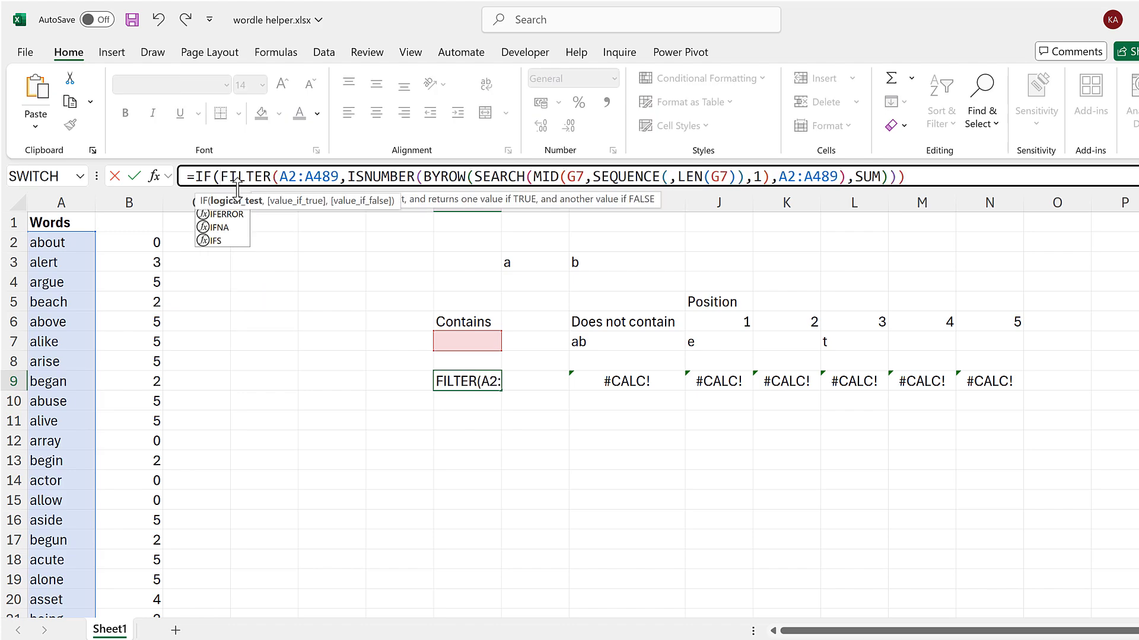
pyautogui.click(453, 340)
pyautogui.write('=0,')
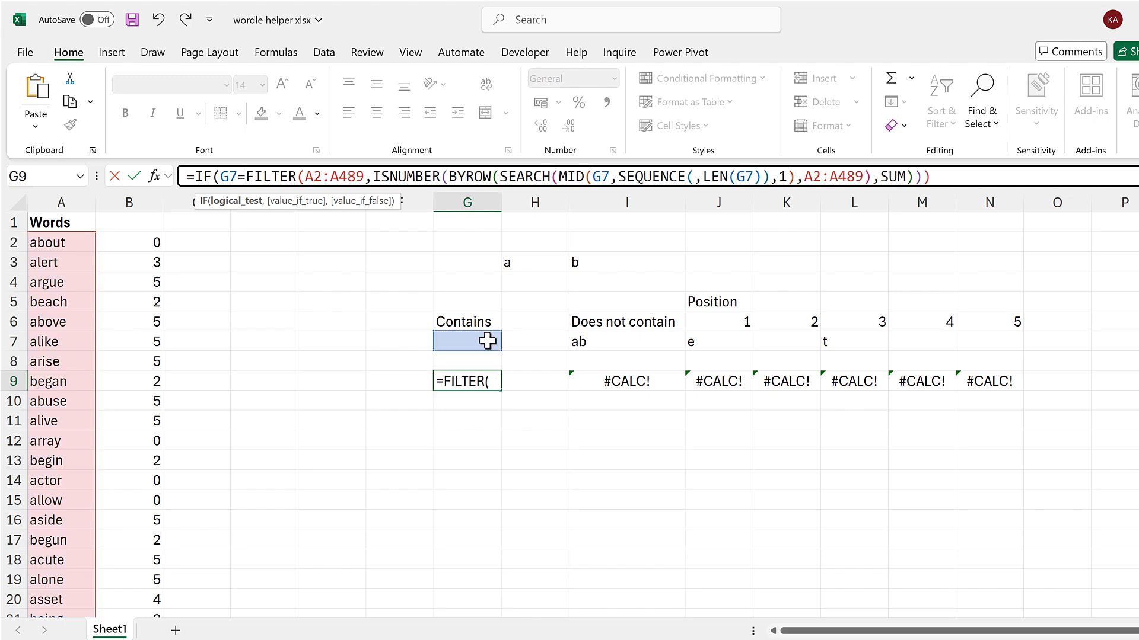
pyautogui.click(83, 243)
pyautogui.hotkey('ctrl', 'shift', 'Down')
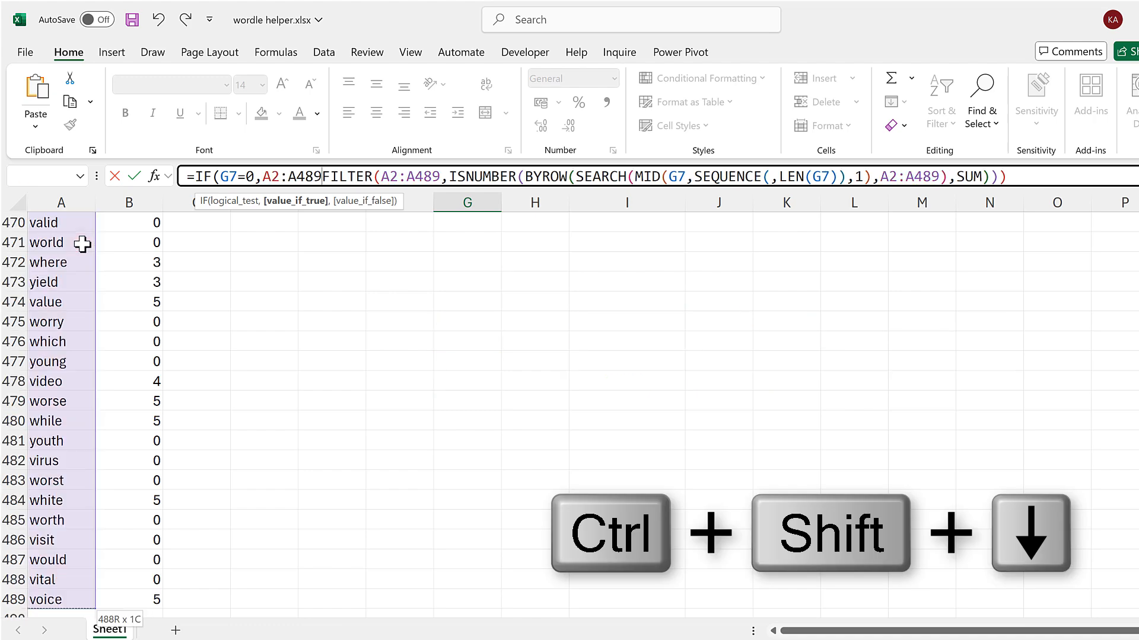
pyautogui.write(',')
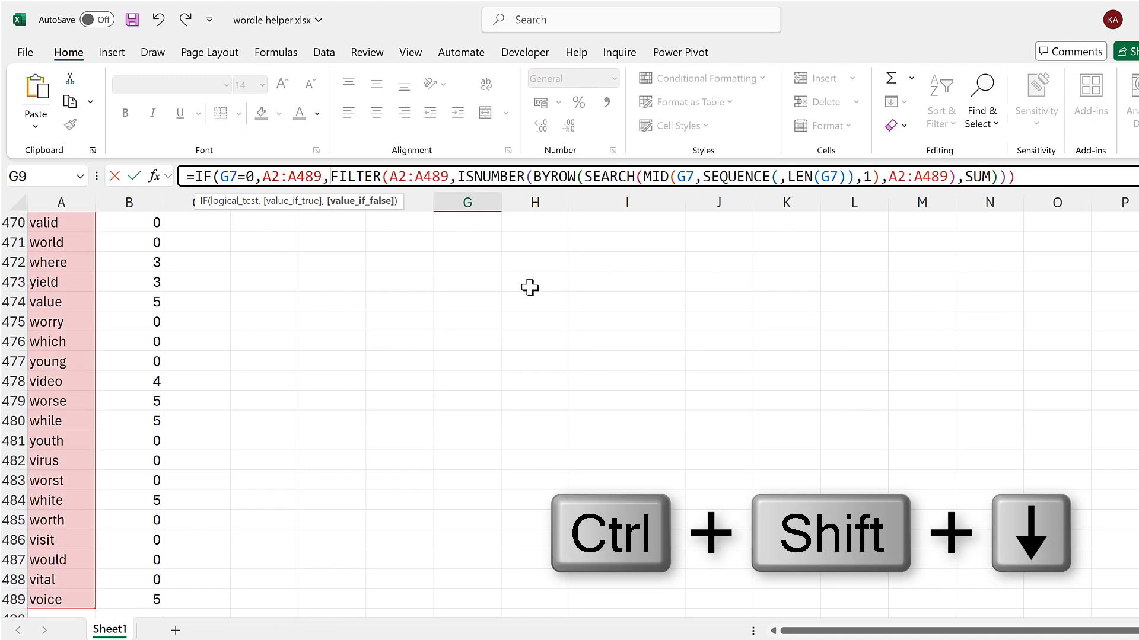
pyautogui.click(363, 201)
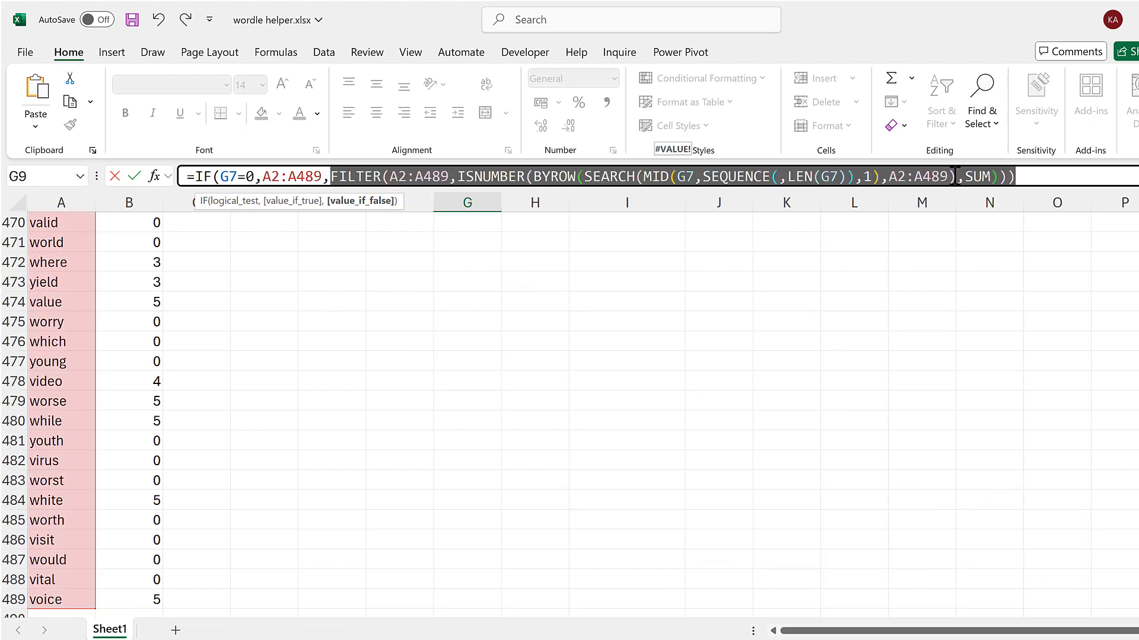
pyautogui.click(1033, 169)
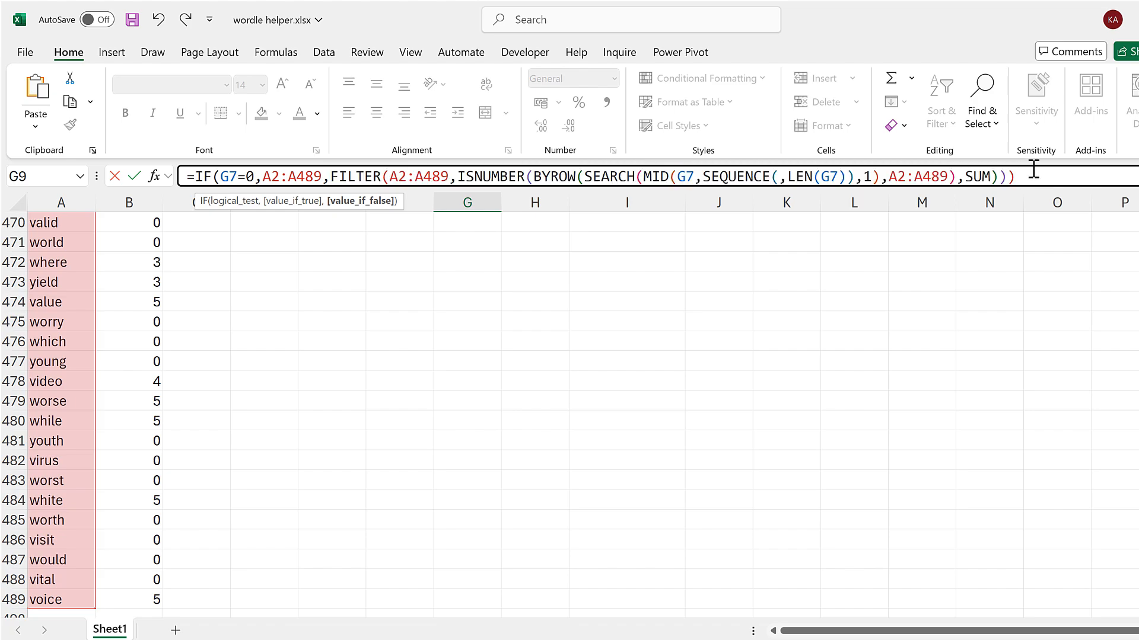
pyautogui.write(')')
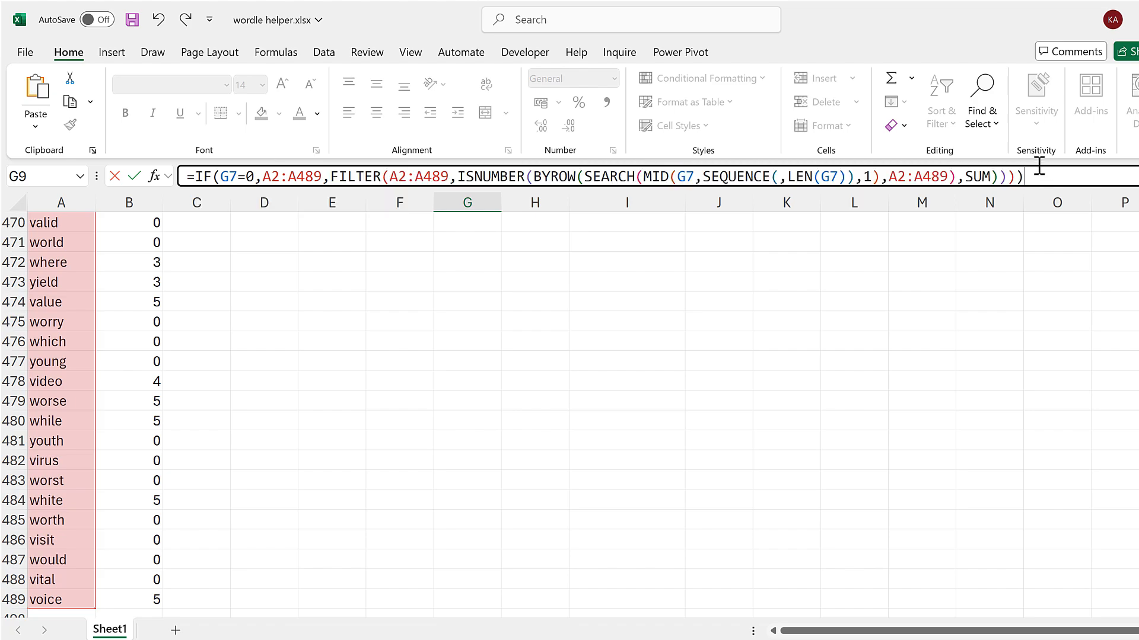
pyautogui.press('Return')
pyautogui.scroll(3, 397, 331)
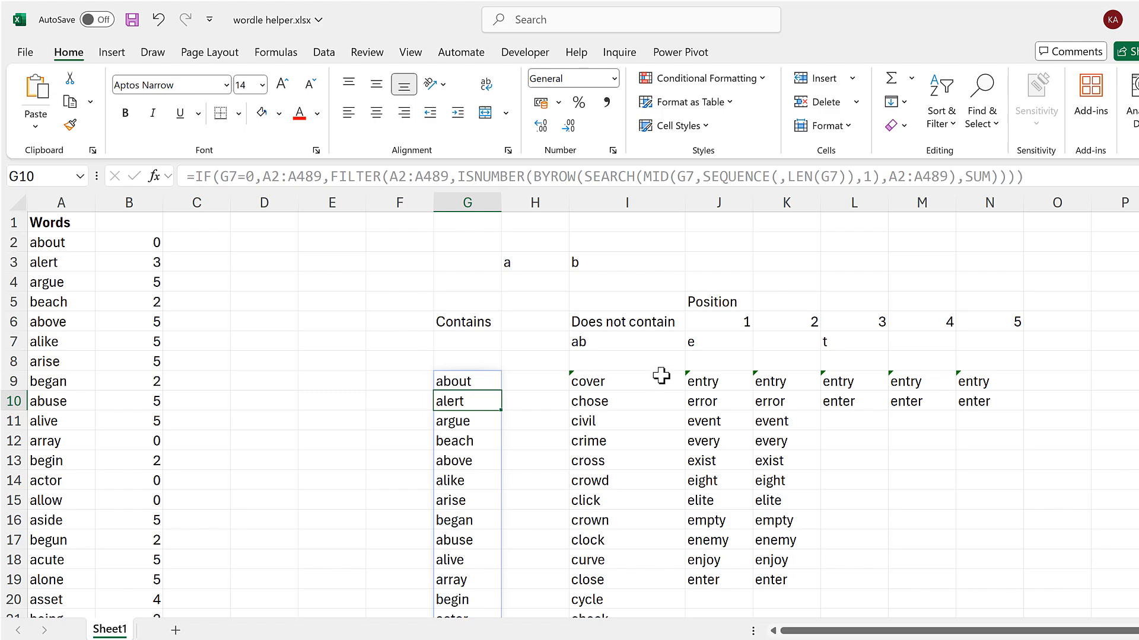
# Clear the Does not contain letters in I7 and check the word list from I9's formula.
pyautogui.click(617, 339)
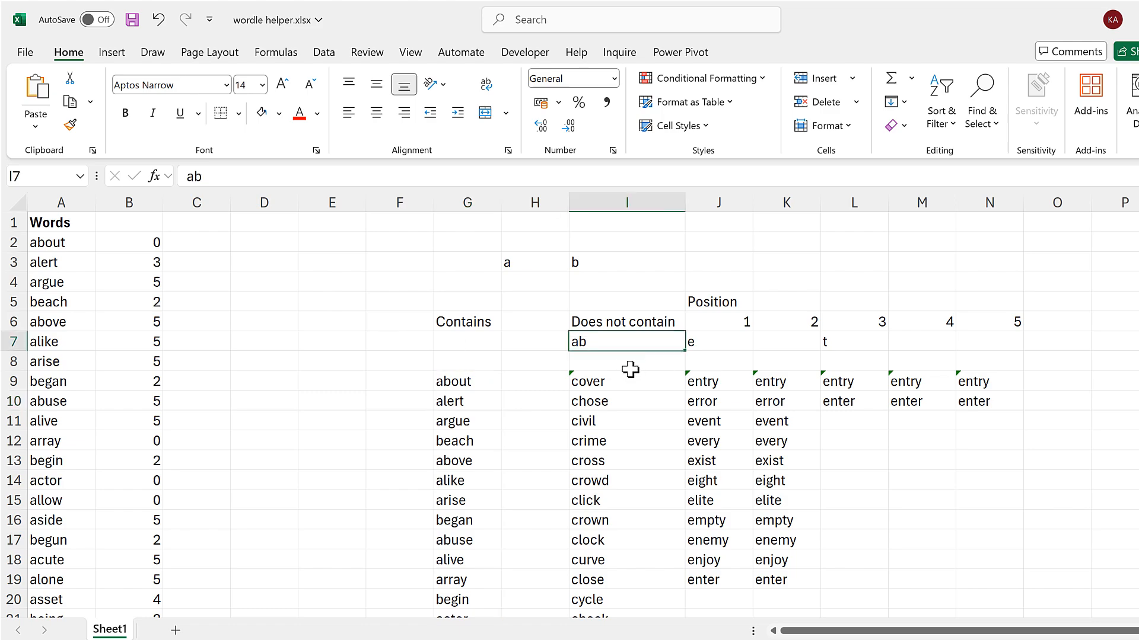
pyautogui.press('Delete')
pyautogui.click(617, 320)
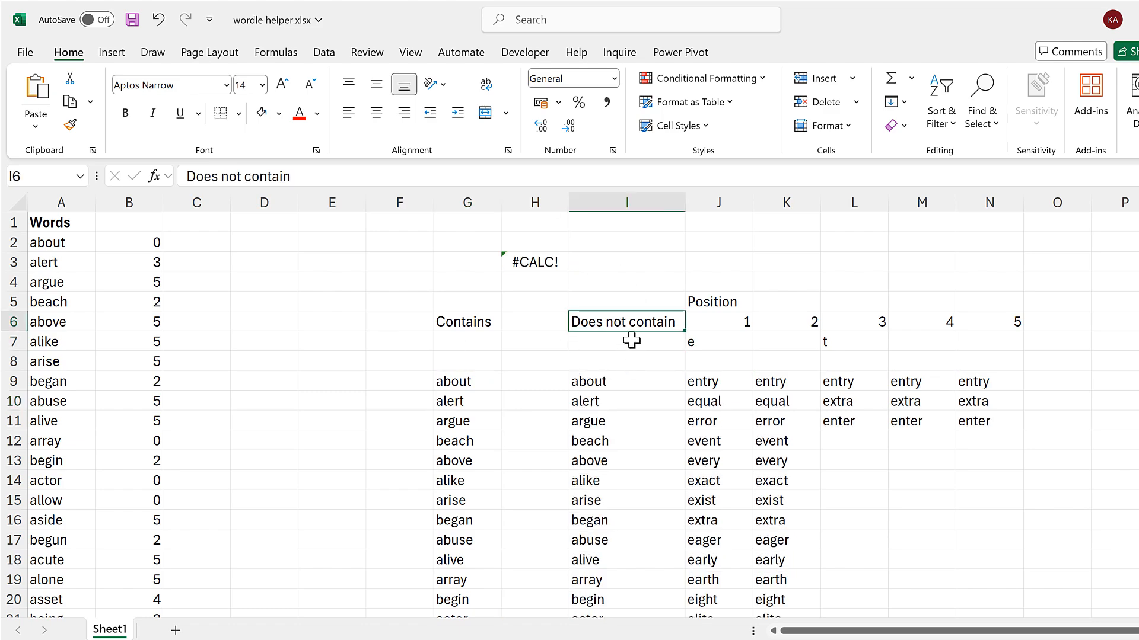
pyautogui.click(630, 338)
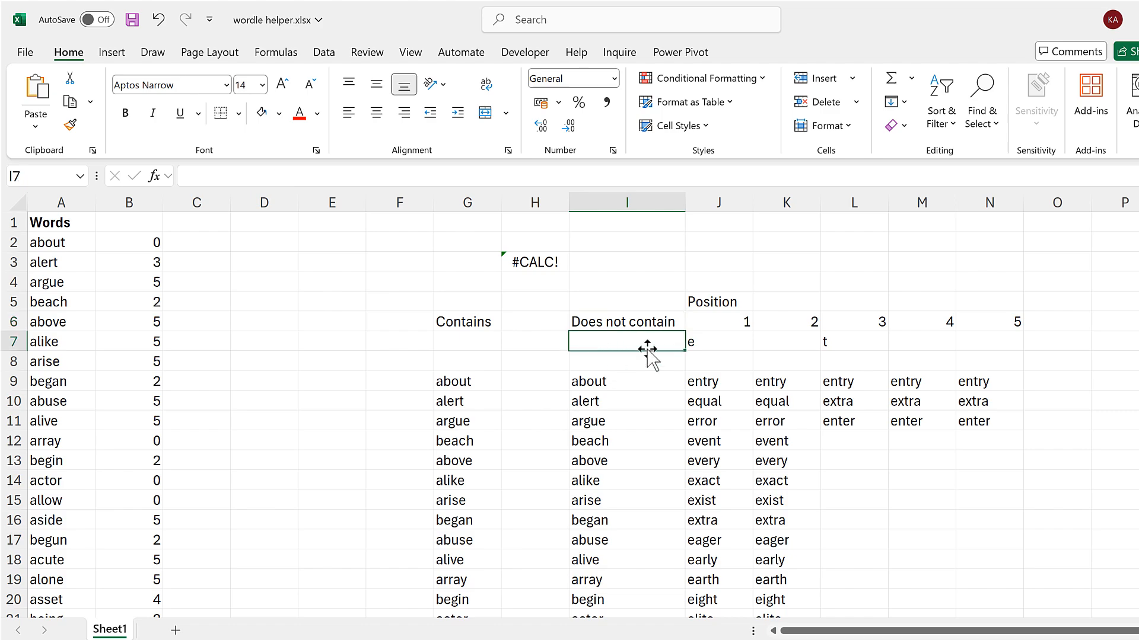
pyautogui.click(620, 381)
pyautogui.scroll(-6, 622, 379)
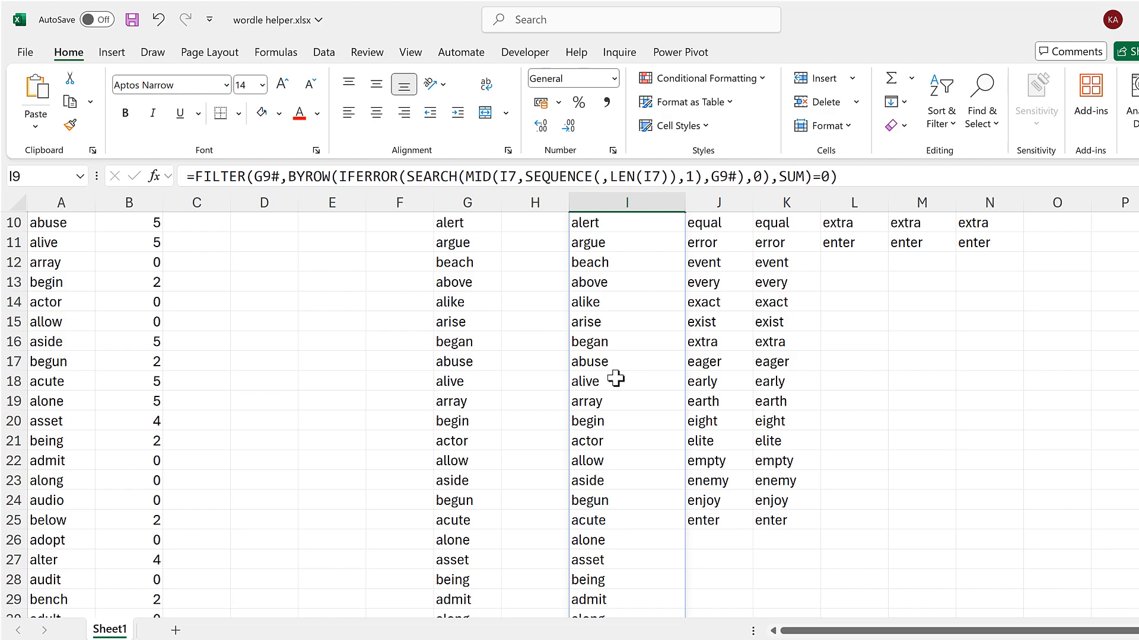
pyautogui.scroll(6, 613, 377)
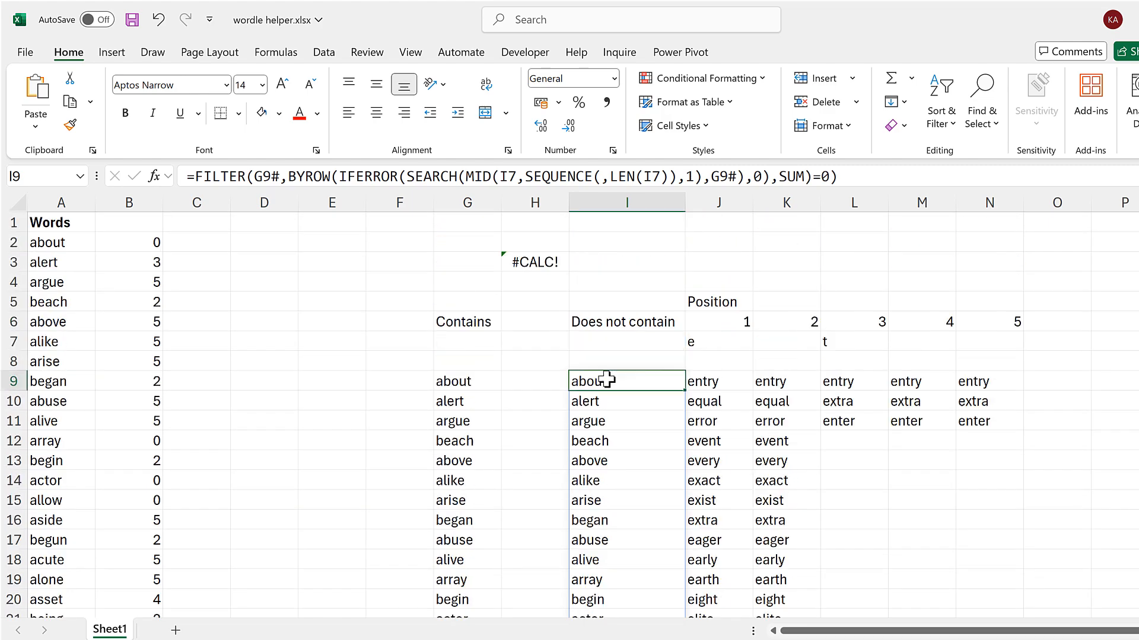
# Clear the leftover MID helper formula in H3 and delete columns B through E.
pyautogui.click(538, 259)
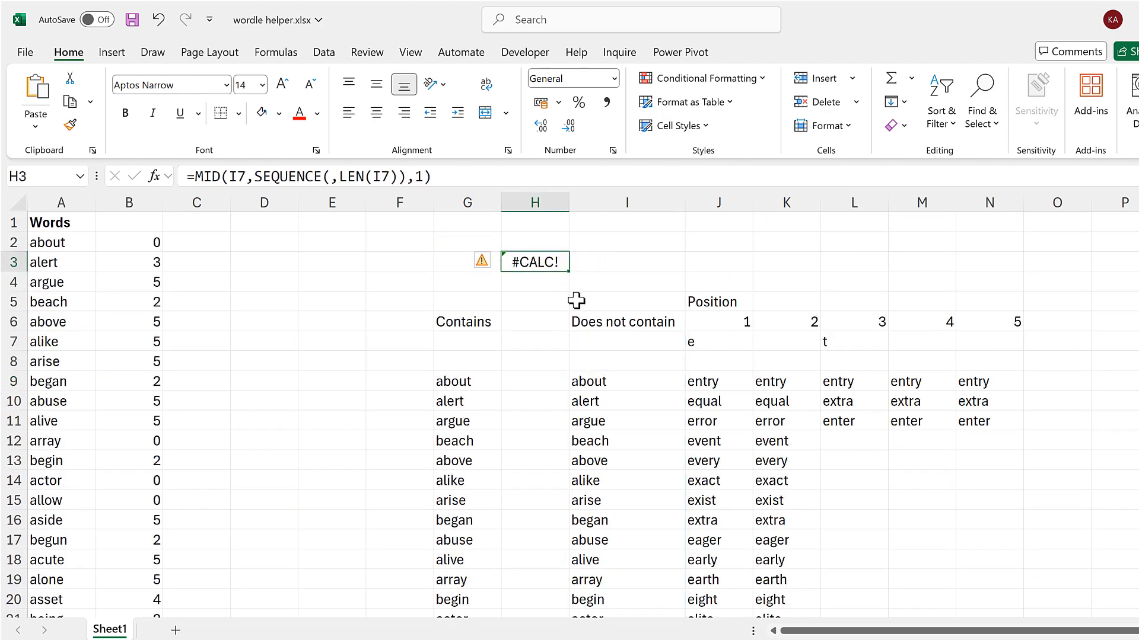
pyautogui.press('Delete')
pyautogui.moveTo(169, 208); pyautogui.dragTo(309, 203)
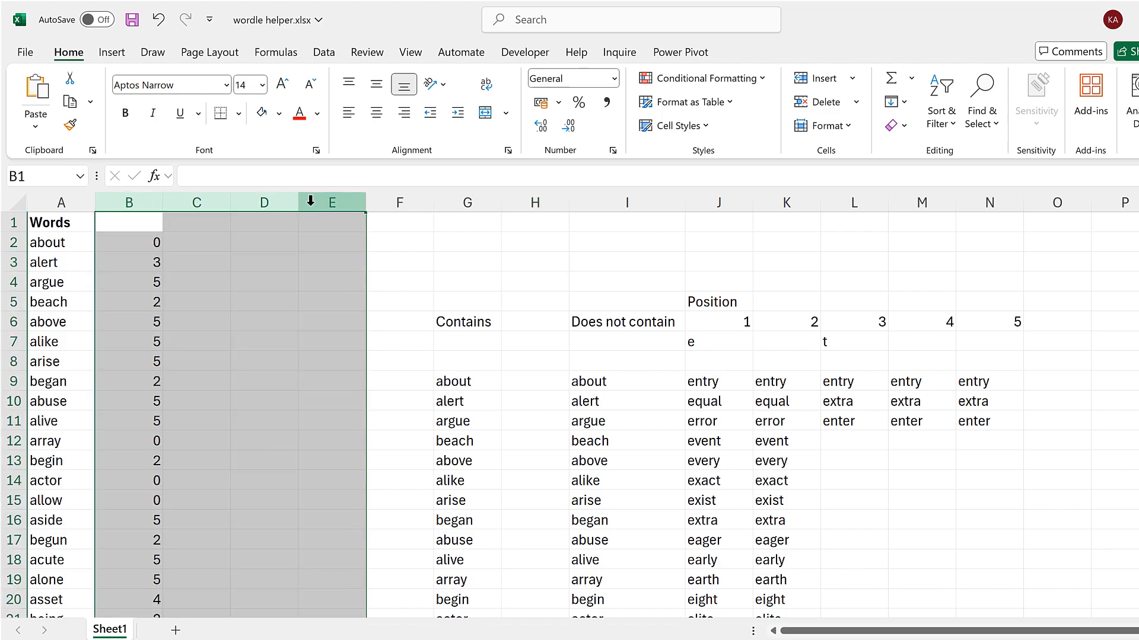
pyautogui.rightClick(311, 207)
pyautogui.click(359, 398)
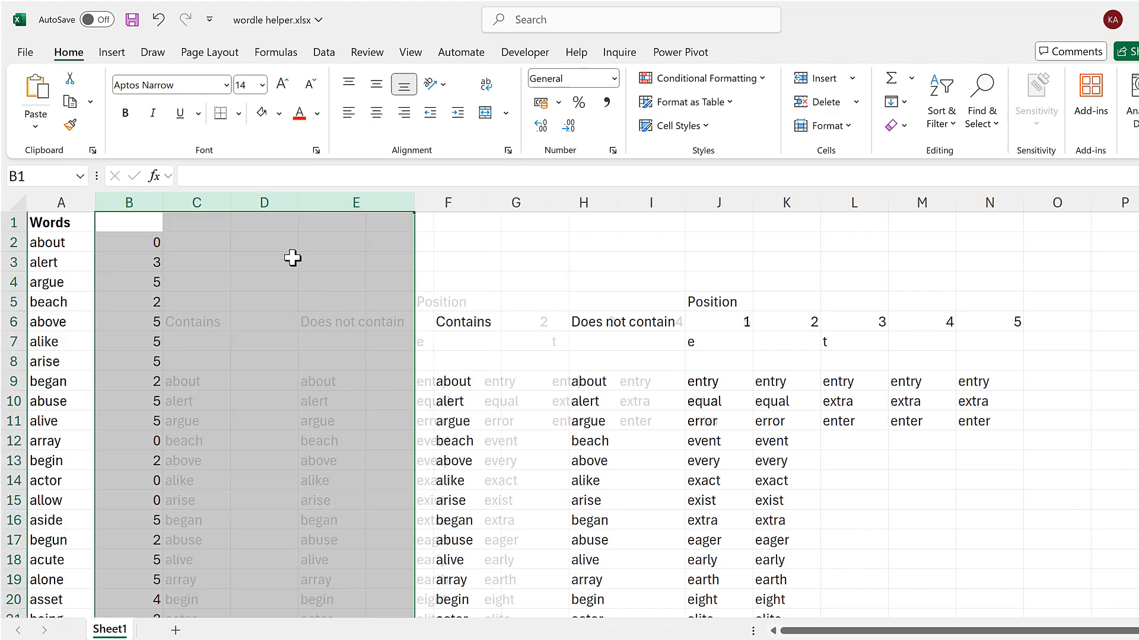
pyautogui.click(247, 247)
# Add a new worksheet to the workbook.
pyautogui.click(177, 630)
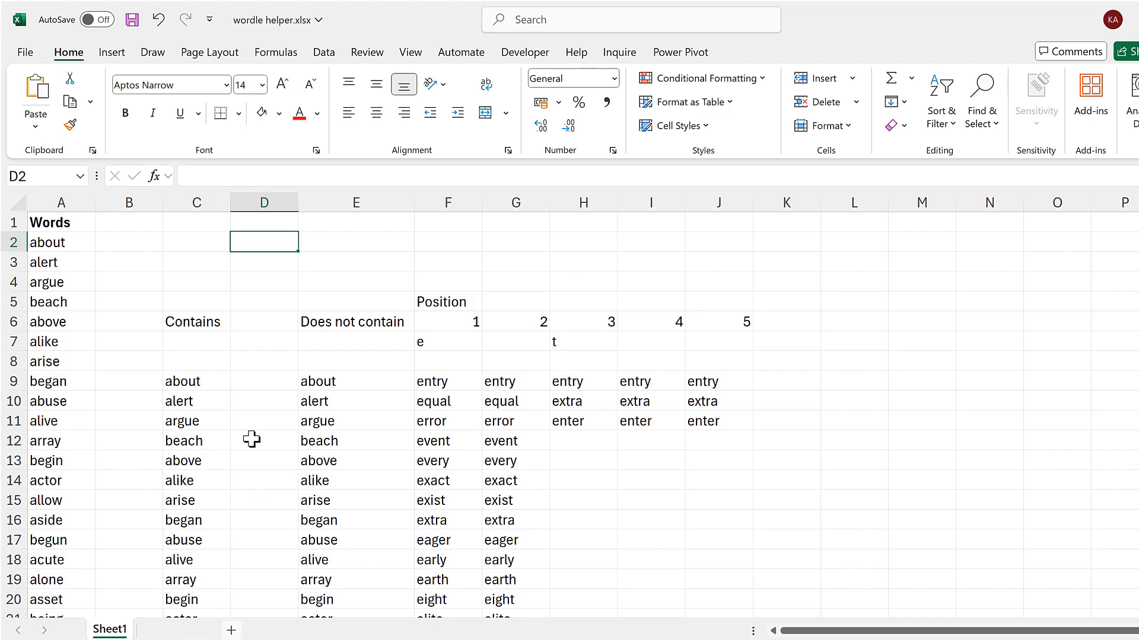
# Enter the headings Contains in C3, Does not contain in E3 and the numbers 1 to 5 across G3:K3.
pyautogui.click(183, 270)
pyautogui.write('Contains')
pyautogui.press('Tab')
pyautogui.press('Tab')
pyautogui.write('Does not contain')
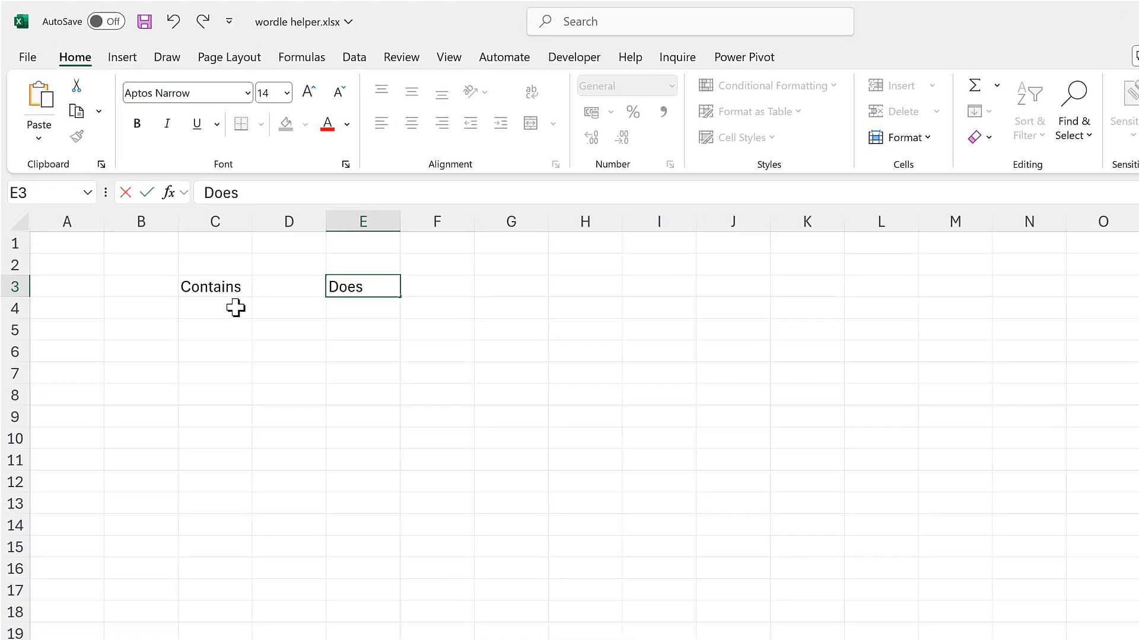
pyautogui.press('Tab')
pyautogui.press('Tab')
pyautogui.write('1\t2\t3\t4\t5')
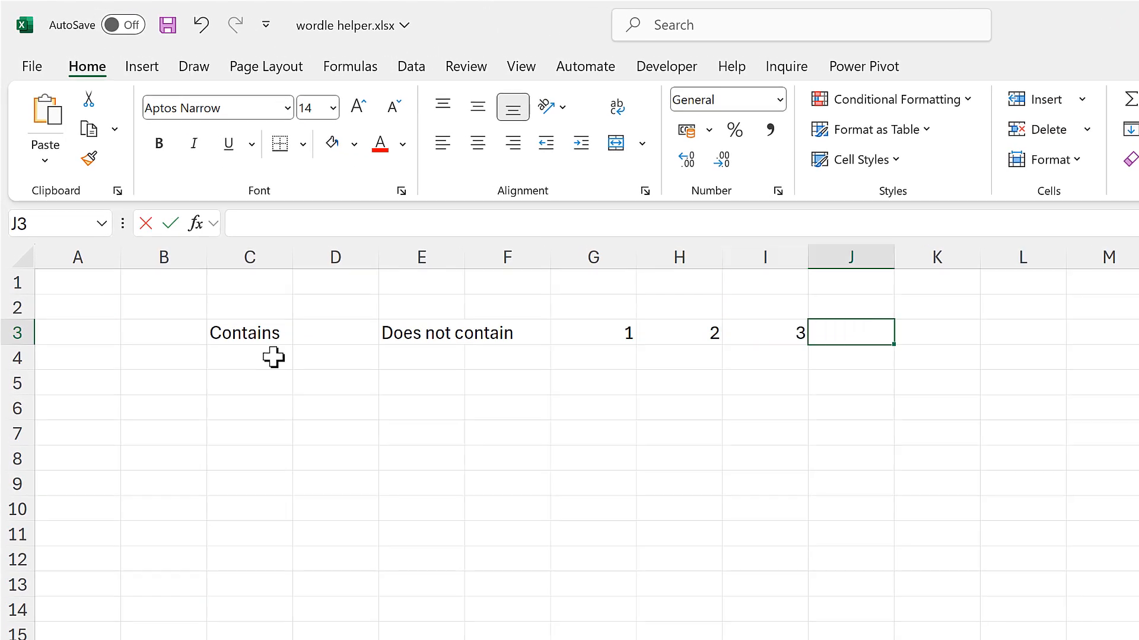
# Shade the range B2:L5 light grey and put an outside border around it.
pyautogui.moveTo(164, 308); pyautogui.dragTo(1023, 384)
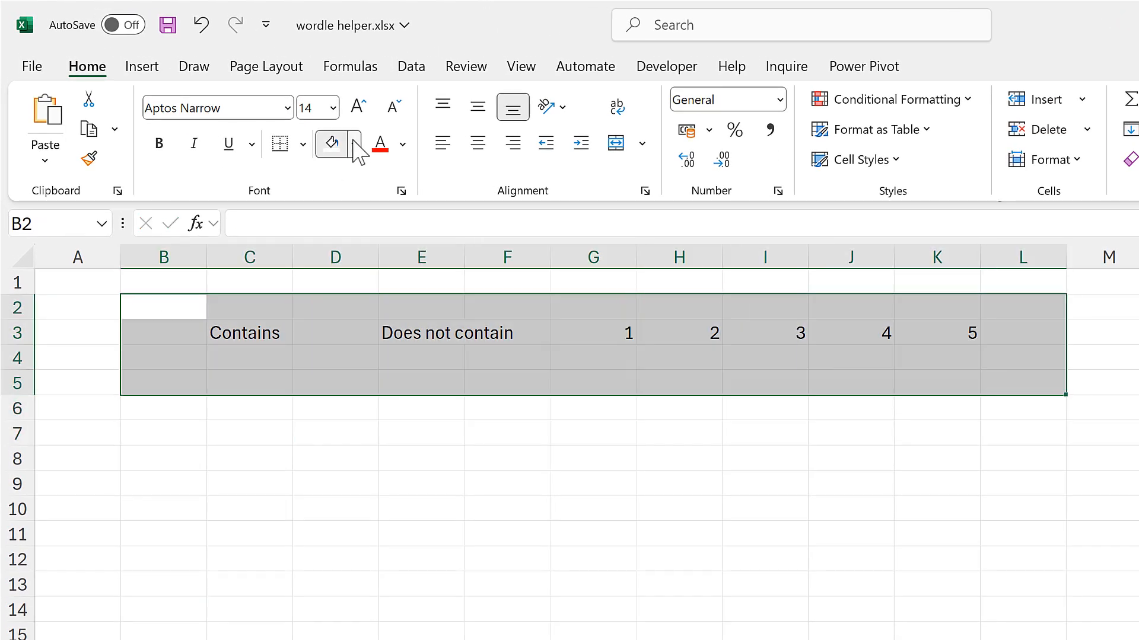
pyautogui.click(354, 144)
pyautogui.click(335, 240)
pyautogui.click(303, 144)
pyautogui.click(346, 389)
# Narrow columns A, B, D and F through L, and widen columns C and E to fit their headings.
pyautogui.moveTo(77, 257); pyautogui.dragTo(164, 258)
pyautogui.moveTo(507, 257); pyautogui.dragTo(1023, 257)
pyautogui.moveTo(980, 257); pyautogui.dragTo(924, 269)
pyautogui.click(137, 257)
pyautogui.keyDown('ctrl'); pyautogui.click(252, 257); pyautogui.keyUp('ctrl')
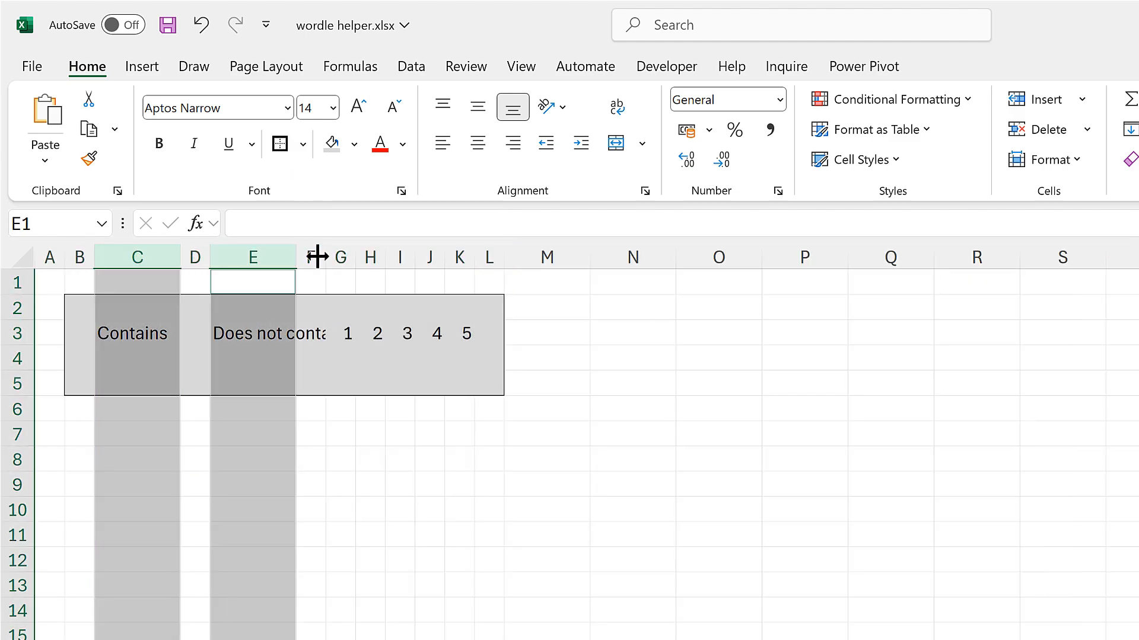
pyautogui.moveTo(295, 257); pyautogui.dragTo(362, 258)
# Give C3:C4 a white fill with all borders and make the Contains heading bold.
pyautogui.moveTo(145, 333)
pyautogui.mouseDown()
pyautogui.moveTo(145, 350)
pyautogui.moveTo(171, 358)
pyautogui.mouseUp()
pyautogui.click(354, 144)
pyautogui.click(336, 196)
pyautogui.click(303, 144)
pyautogui.click(346, 363)
pyautogui.click(171, 333)
pyautogui.click(158, 145)
# Copy the Contains box's formatting to E3:E4 and G3:K4, with the position numbers centred.
pyautogui.doubleClick(89, 158)
pyautogui.moveTo(353, 333); pyautogui.dragTo(369, 354)
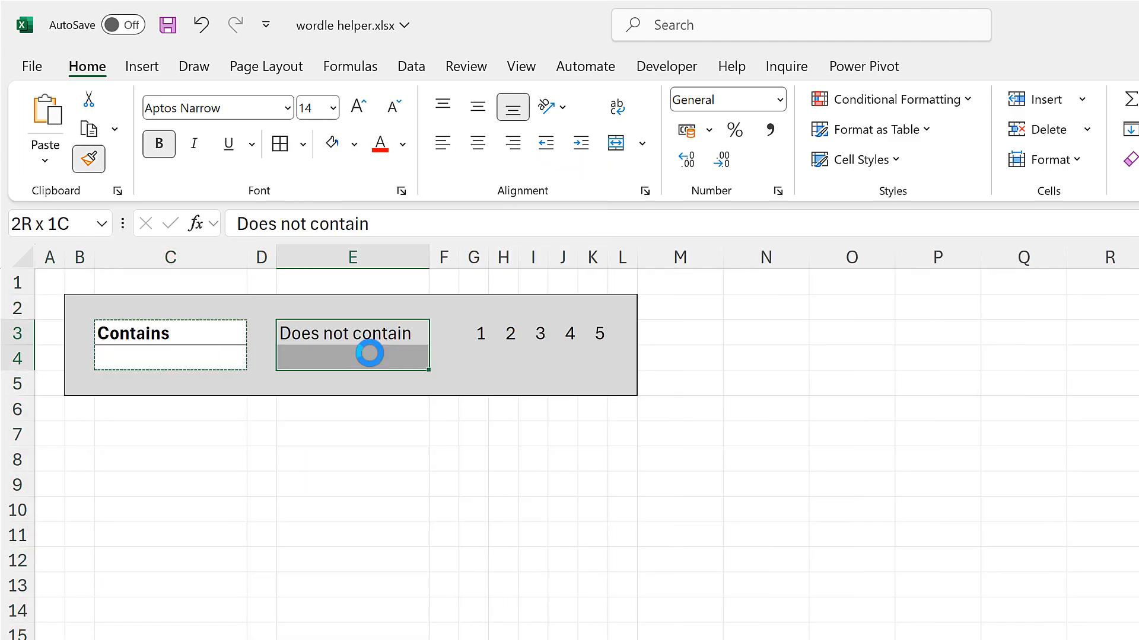
pyautogui.moveTo(474, 334); pyautogui.dragTo(592, 359)
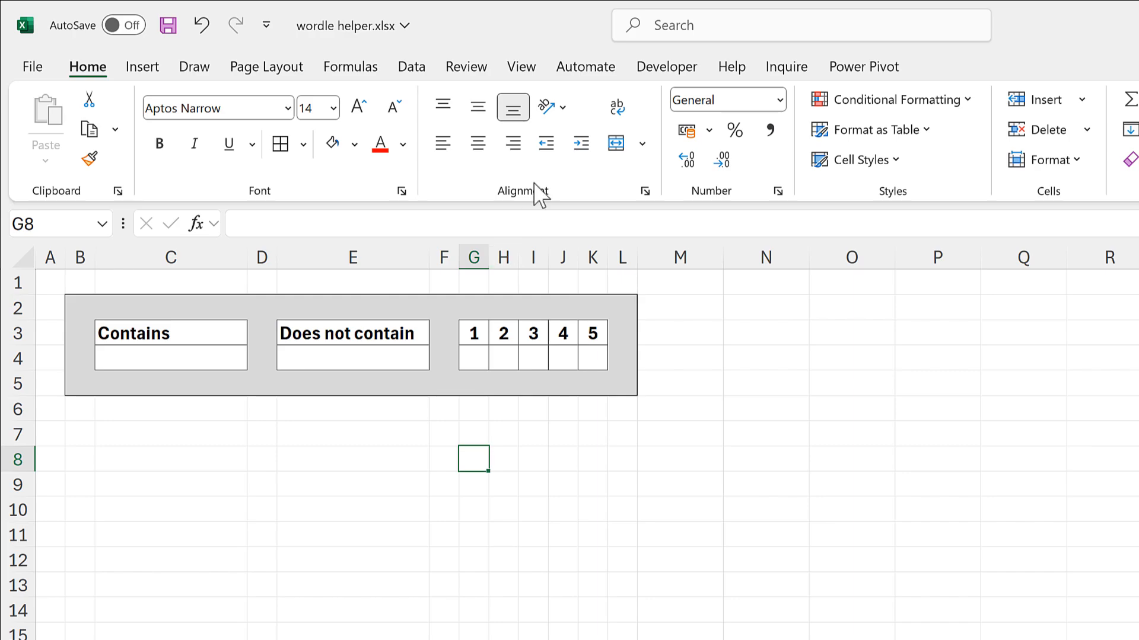
# Hide the gridlines and the row and column headings on the new sheet.
pyautogui.click(524, 74)
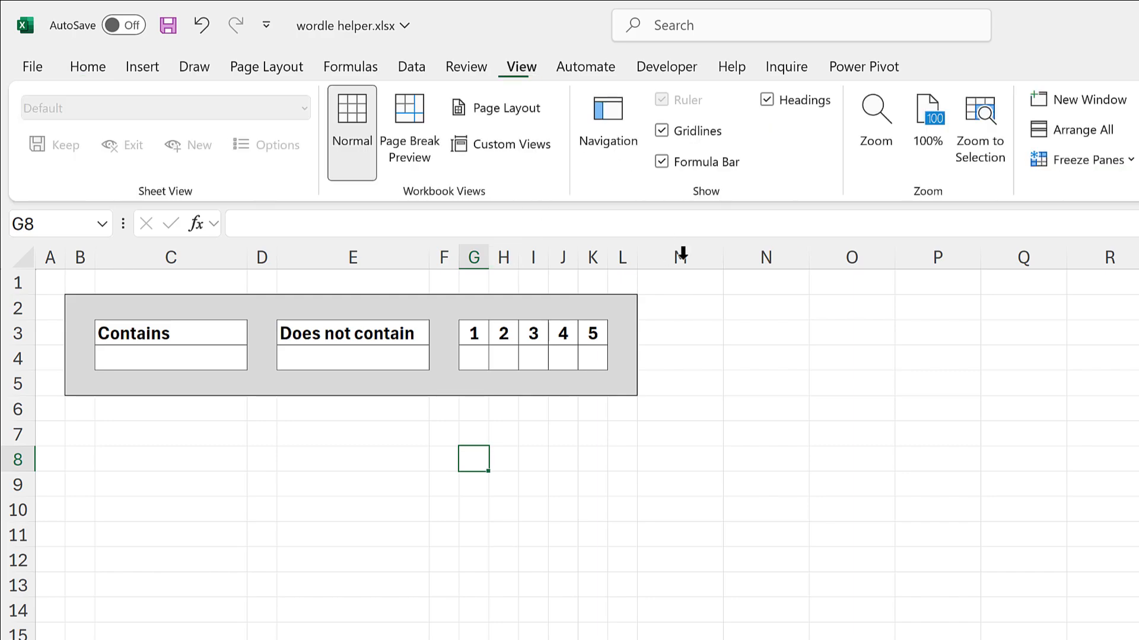
pyautogui.click(664, 133)
pyautogui.click(767, 99)
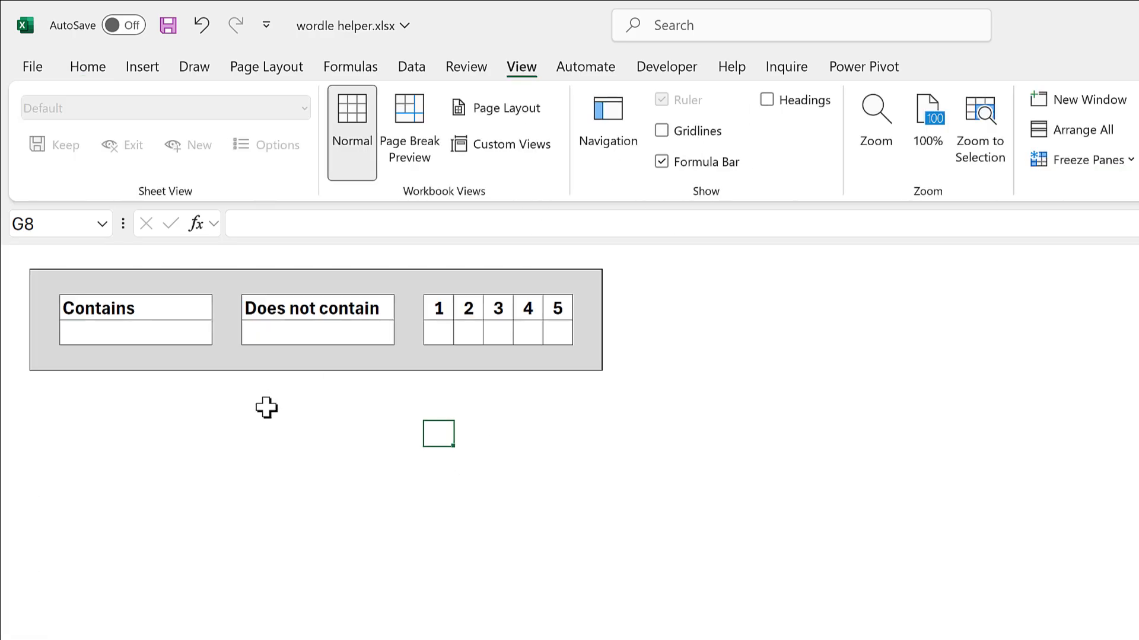
pyautogui.click(225, 435)
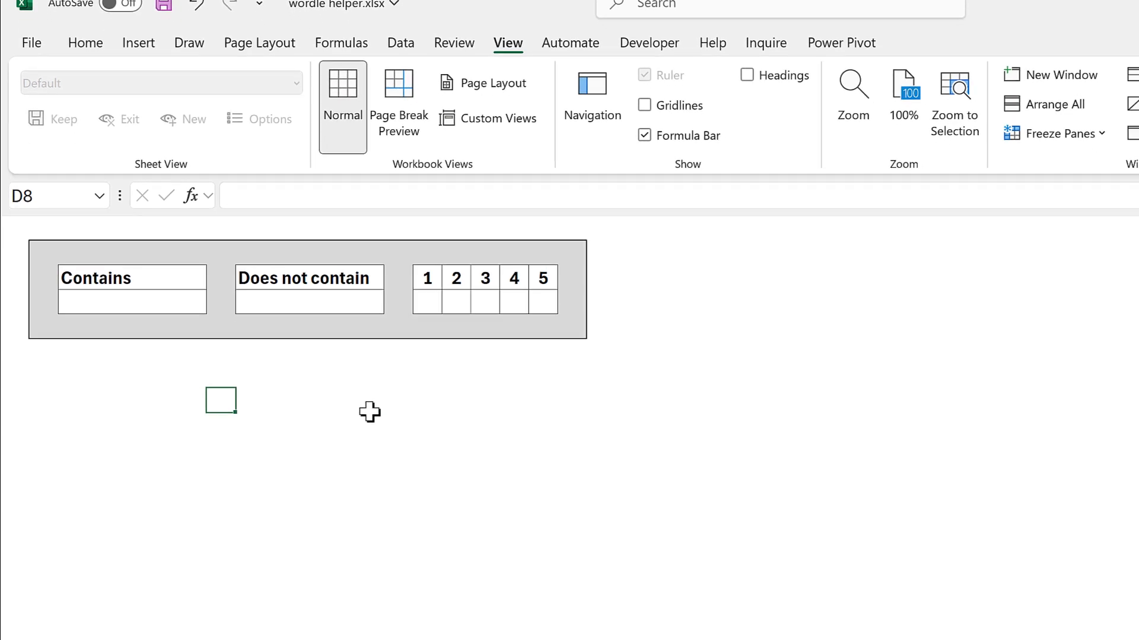
# On Sheet1, link the Contains criterion in C7 to Sheet2's input cell with =Sheet2!C4.
pyautogui.click(123, 624)
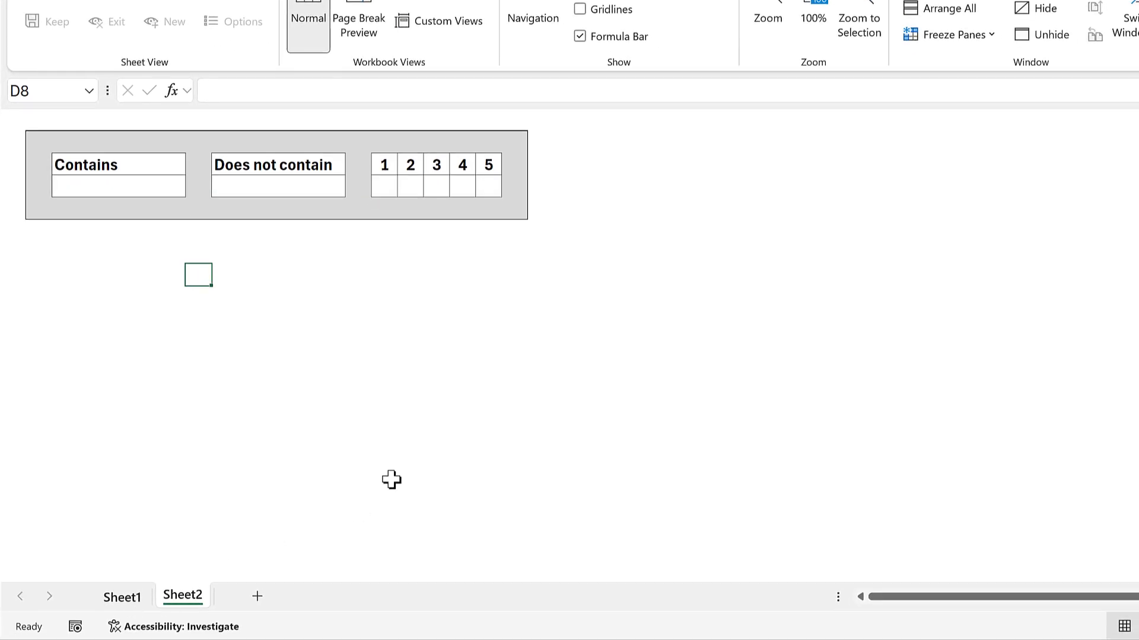
pyautogui.click(231, 272)
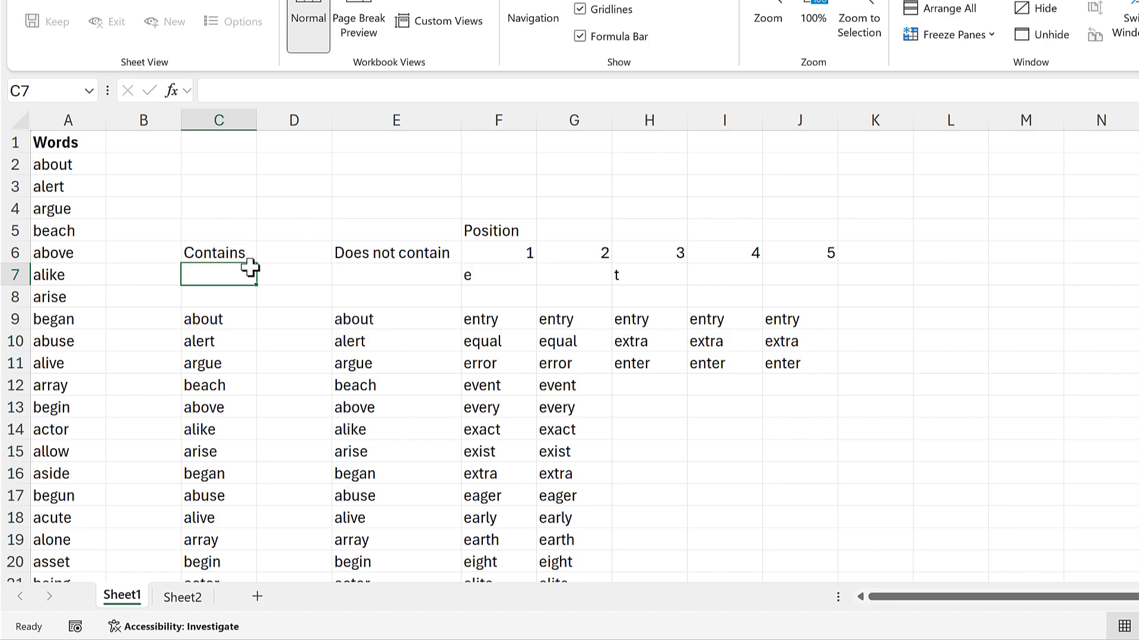
pyautogui.write('=')
pyautogui.click(184, 598)
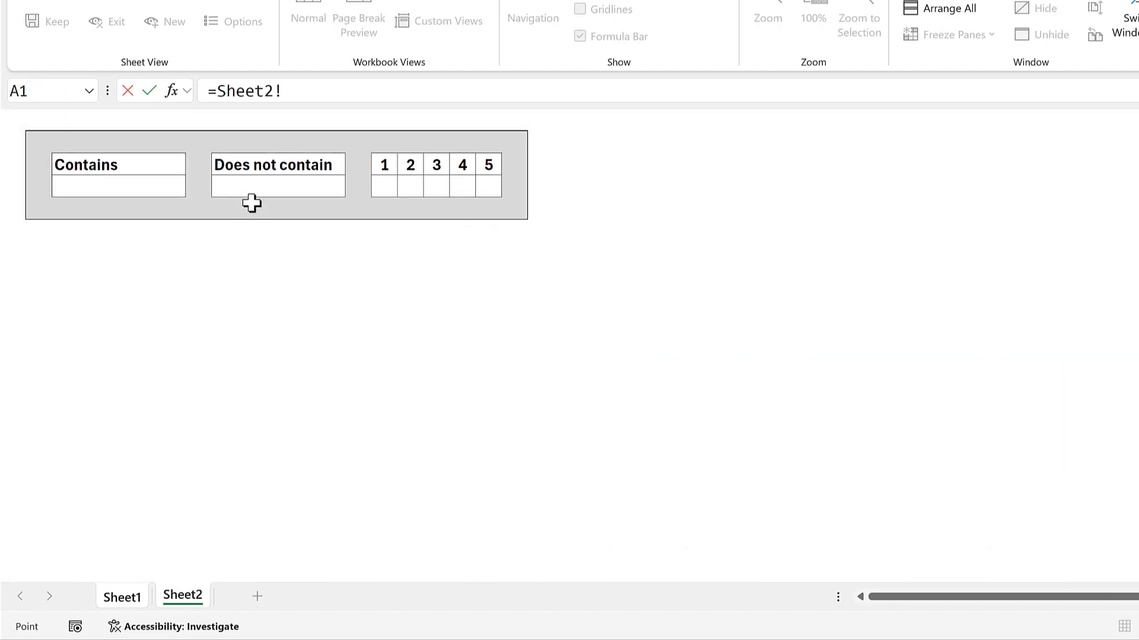
pyautogui.click(153, 189)
pyautogui.press('Return')
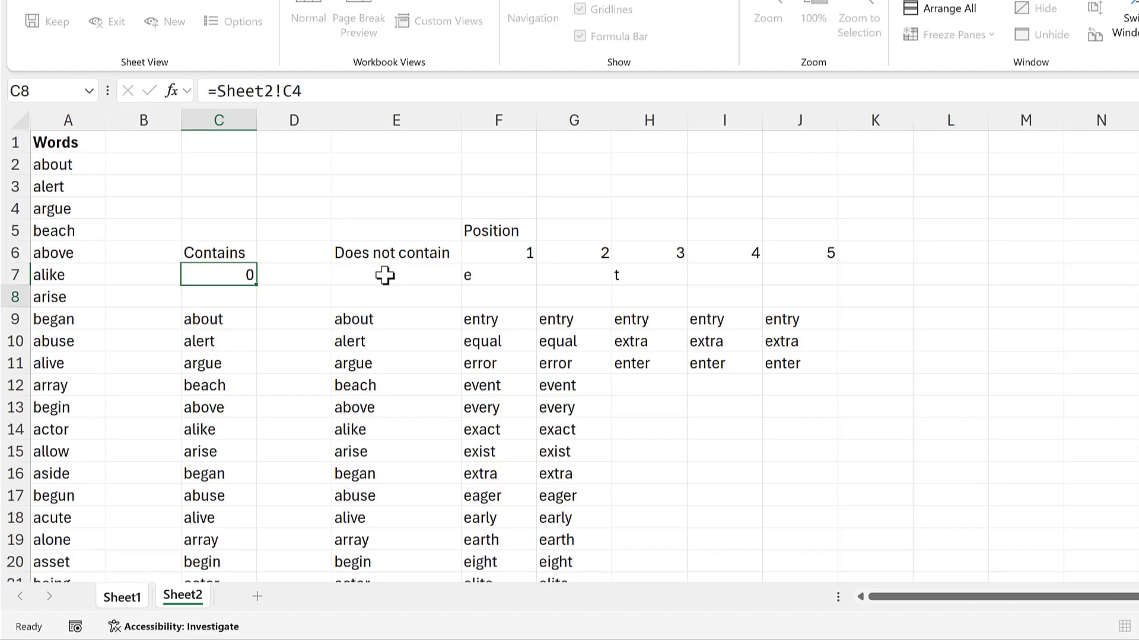
# Link the Does not contain criterion in Sheet1's E7 to its input cell with =Sheet2!E4.
pyautogui.click(380, 276)
pyautogui.write('=')
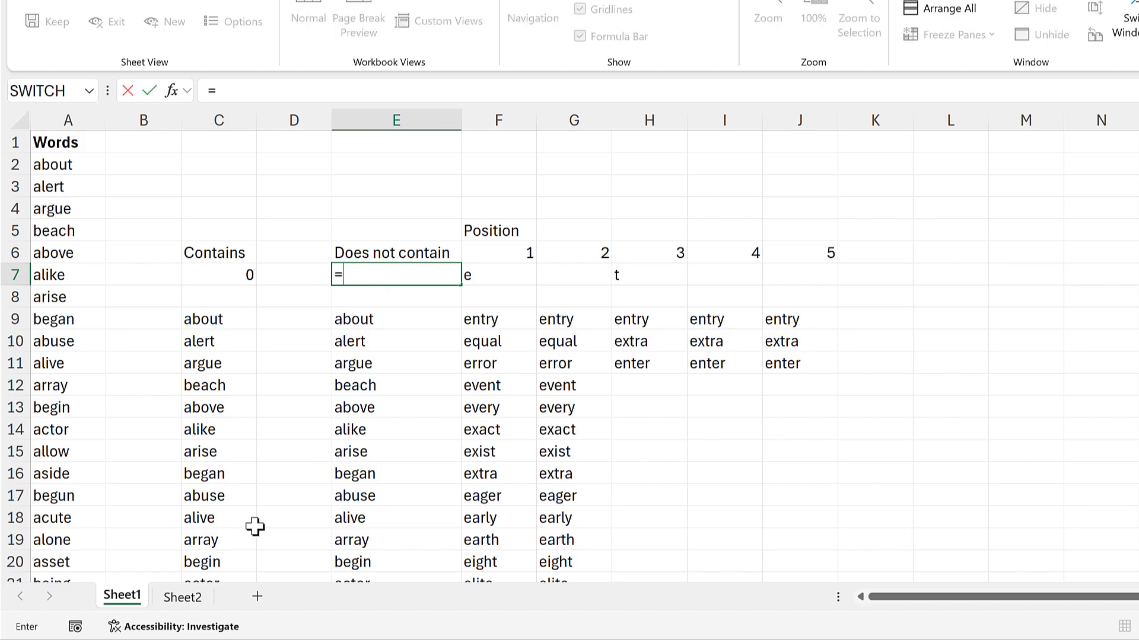
pyautogui.click(205, 598)
pyautogui.click(286, 185)
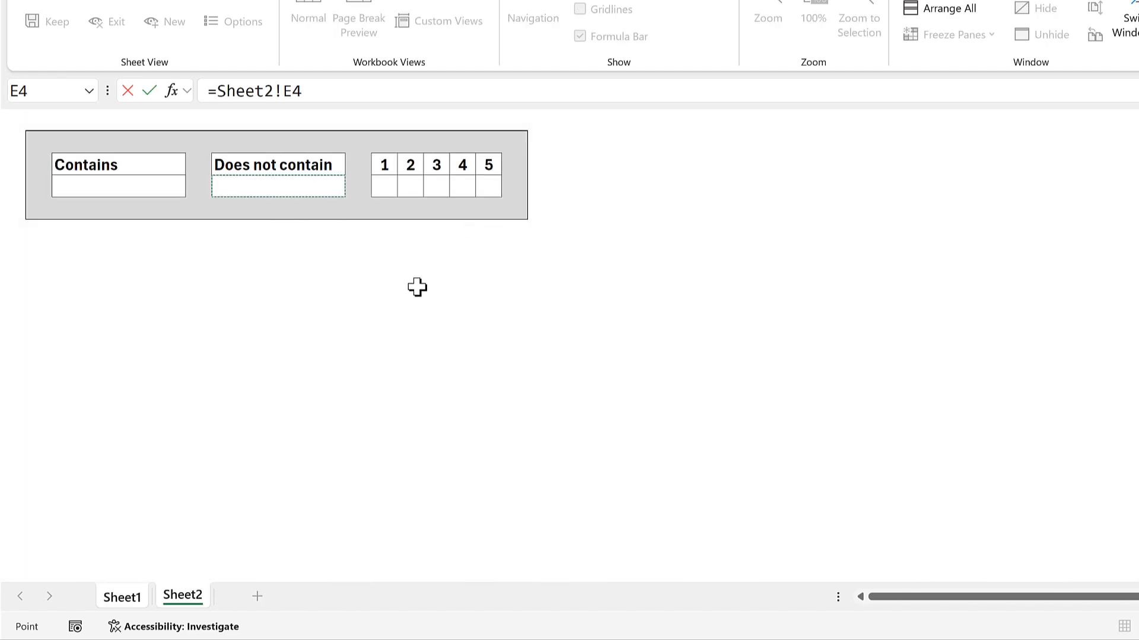
pyautogui.press('Return')
# Link position 1 in Sheet1's F7 with =Sheet2!G4 and fill the formula across to J7.
pyautogui.click(520, 276)
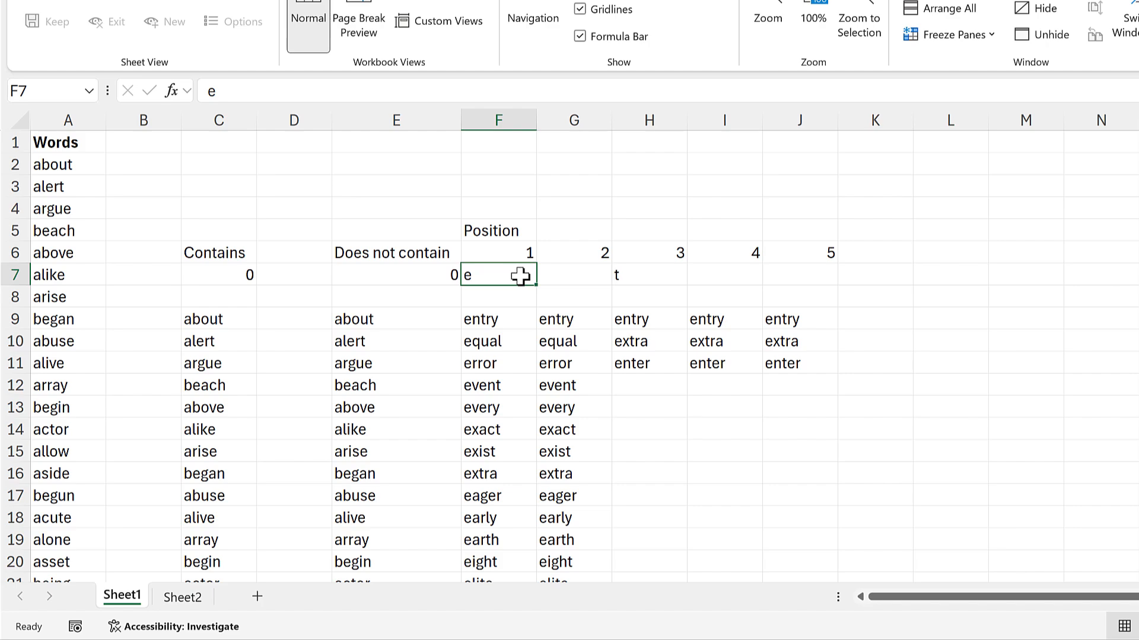
pyautogui.write('=')
pyautogui.click(183, 598)
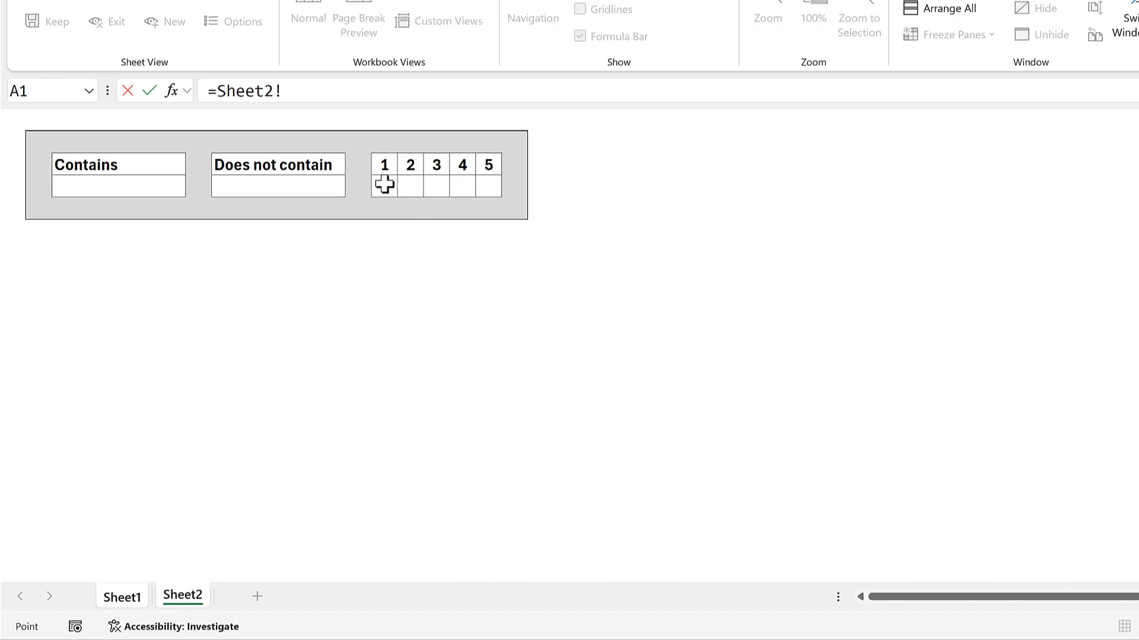
pyautogui.click(384, 185)
pyautogui.press('Return')
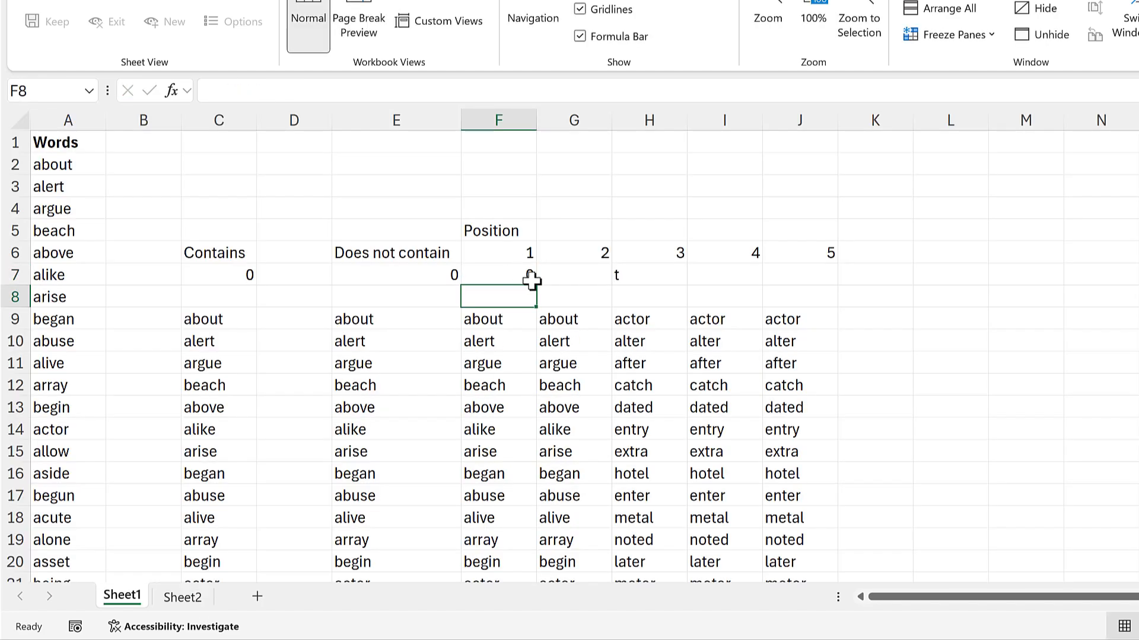
pyautogui.click(522, 276)
pyautogui.moveTo(535, 286); pyautogui.dragTo(836, 287)
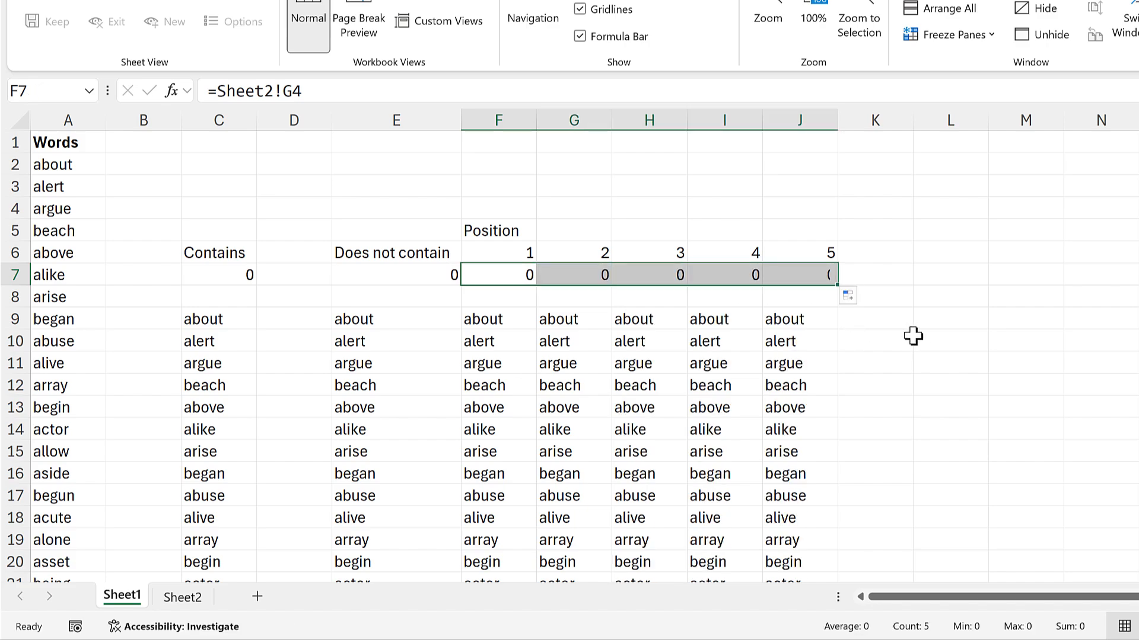
pyautogui.moveTo(913, 341); pyautogui.dragTo(872, 341)
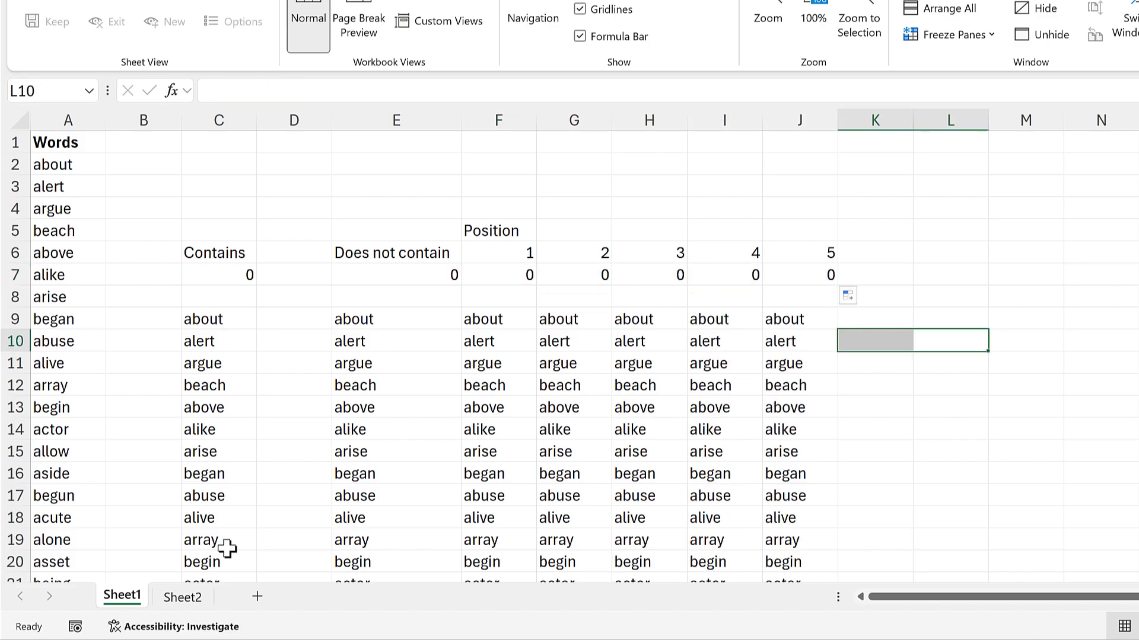
# Return the final filtered word list in Sheet2's cell N2 with the spill reference =Sheet1!J9#.
pyautogui.click(189, 598)
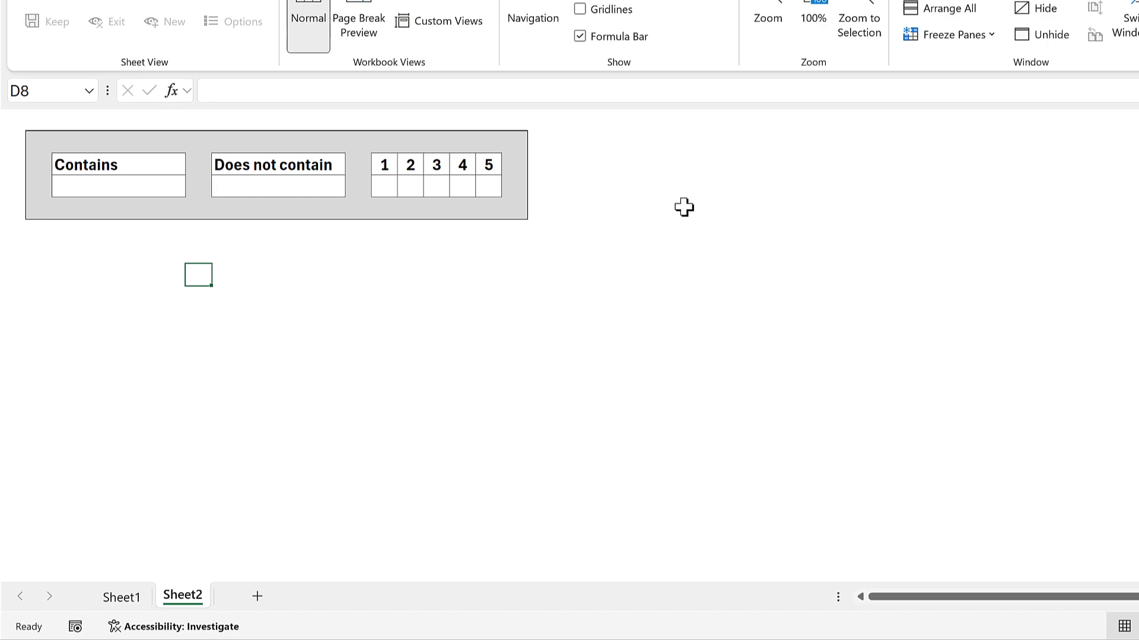
pyautogui.click(622, 142)
pyautogui.write('=')
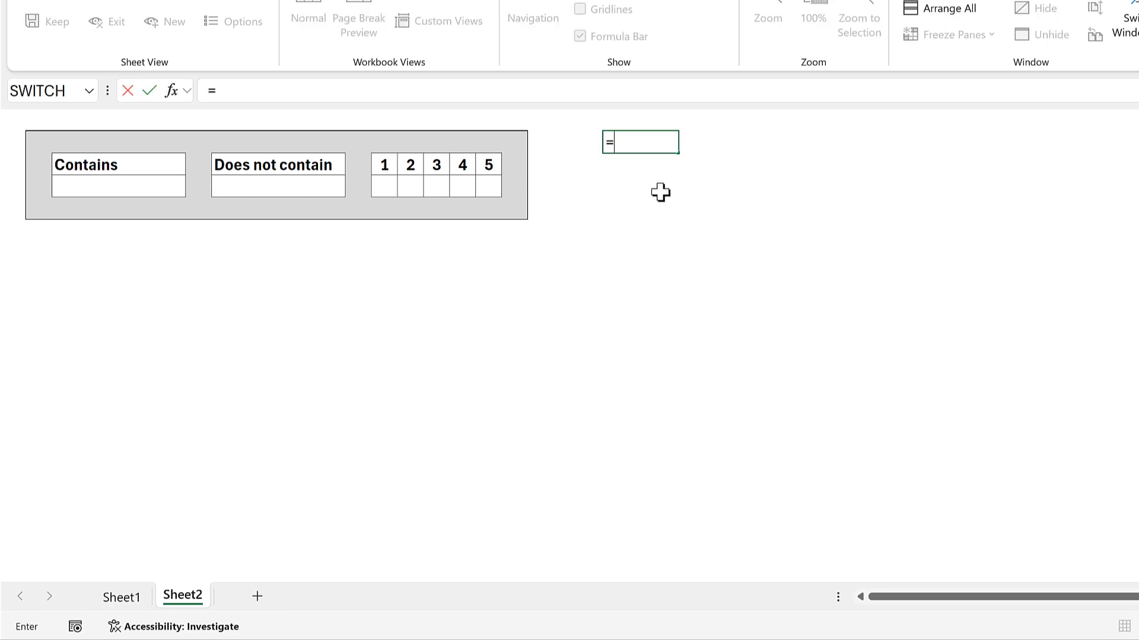
pyautogui.click(122, 597)
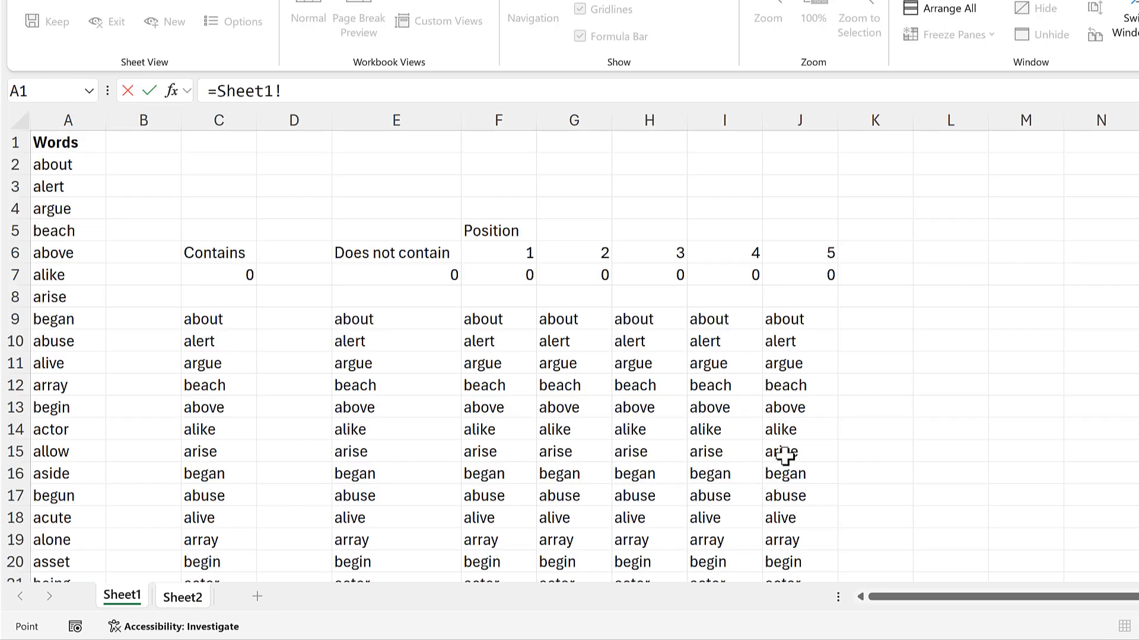
pyautogui.click(810, 321)
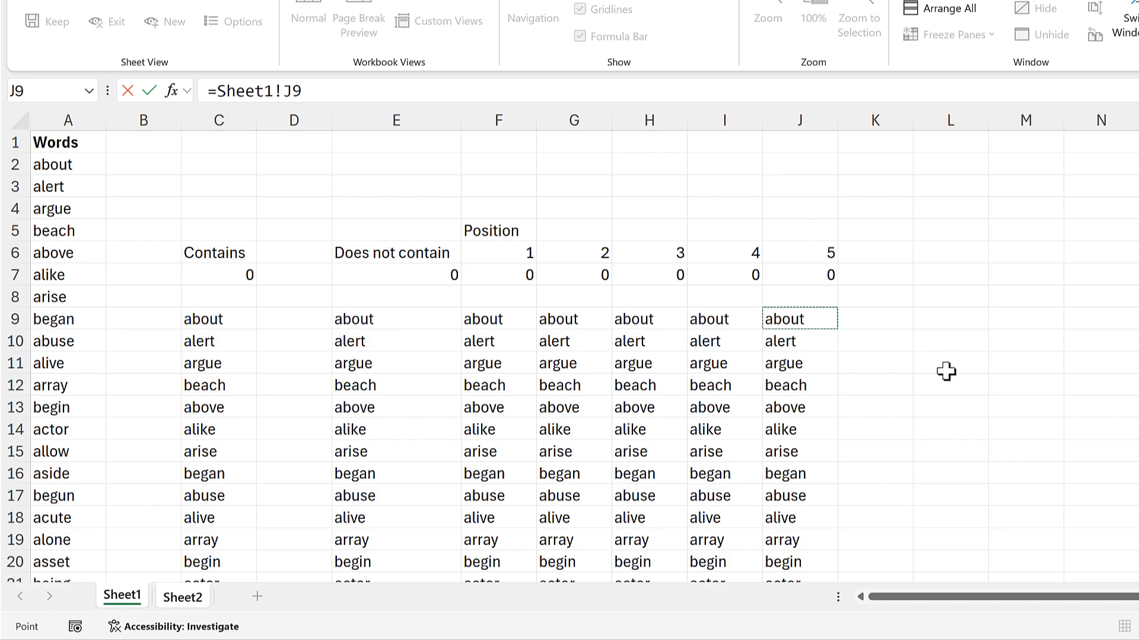
pyautogui.write('#')
pyautogui.press('Return')
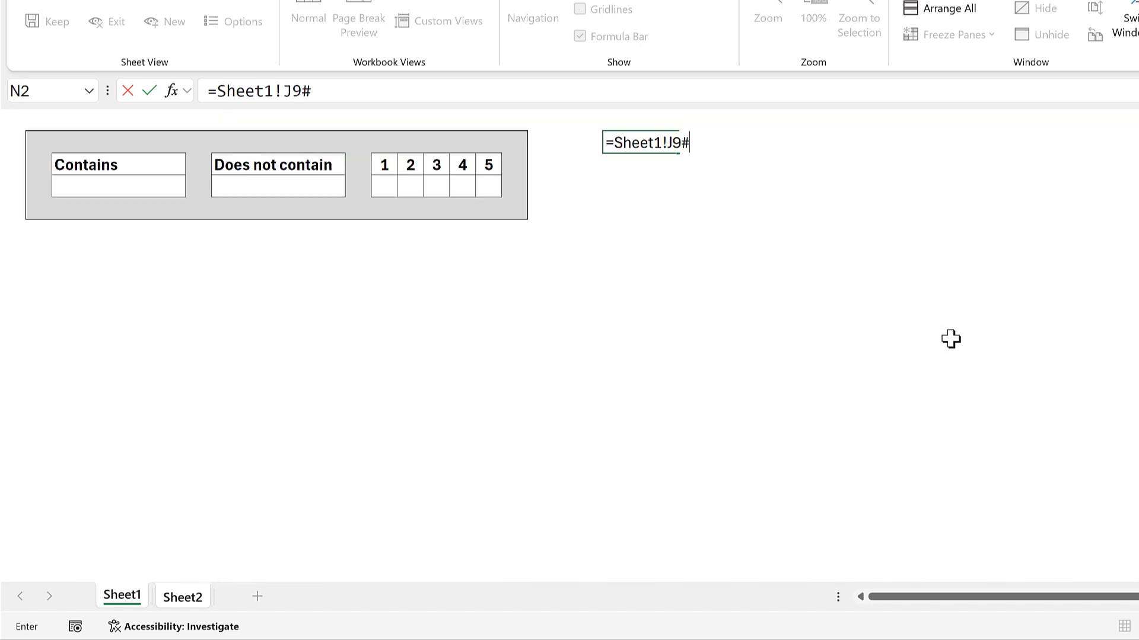
# Wrap N2's formula in WRAPROWS with a wrap count of 5: =WRAPROWS(Sheet1!J9#,5).
pyautogui.click(642, 143)
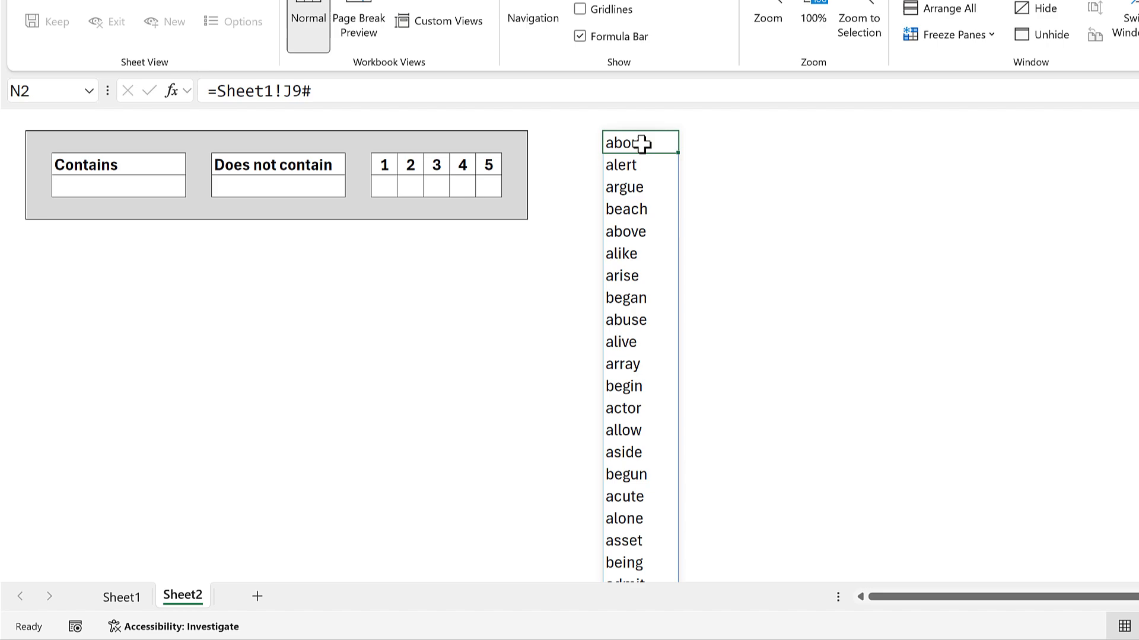
pyautogui.click(214, 90)
pyautogui.write('wr')
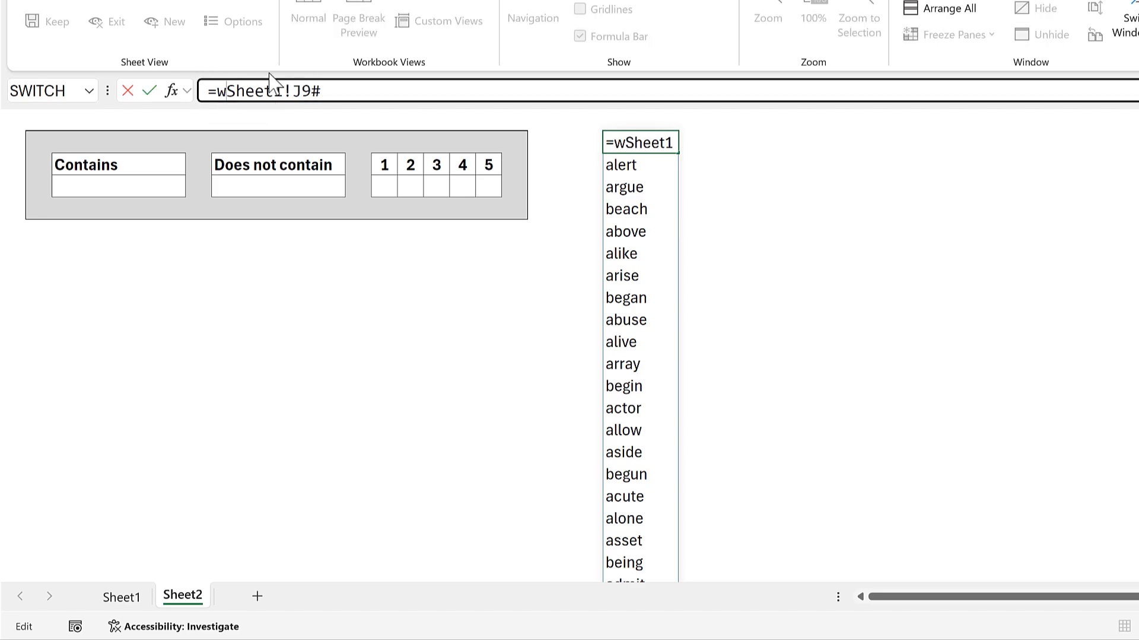
pyautogui.write('aprows(')
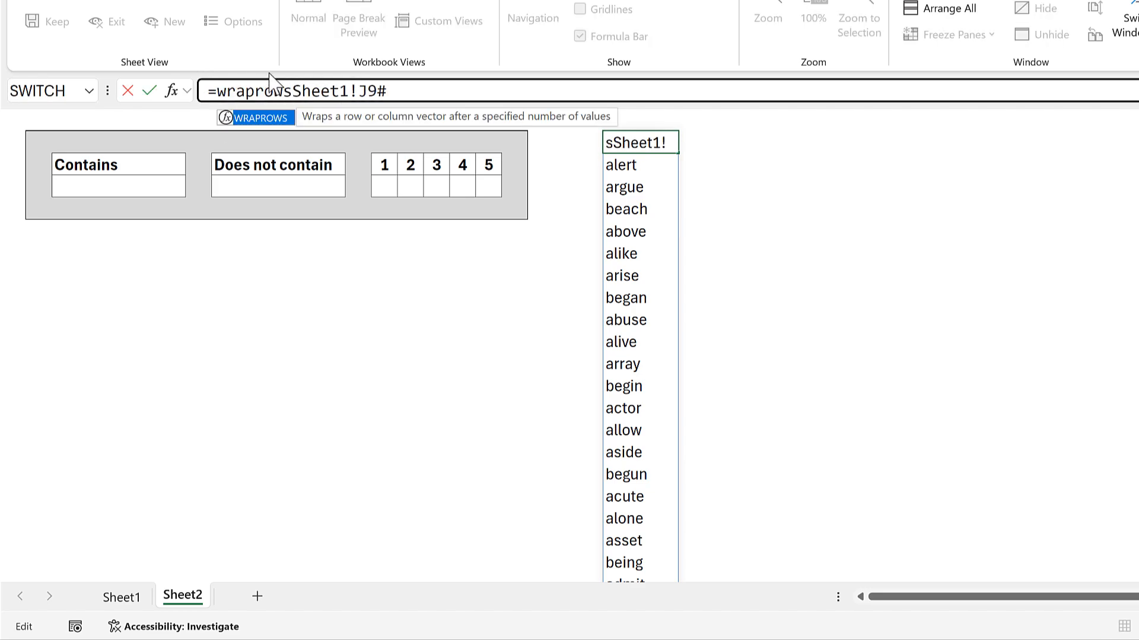
pyautogui.click(303, 119)
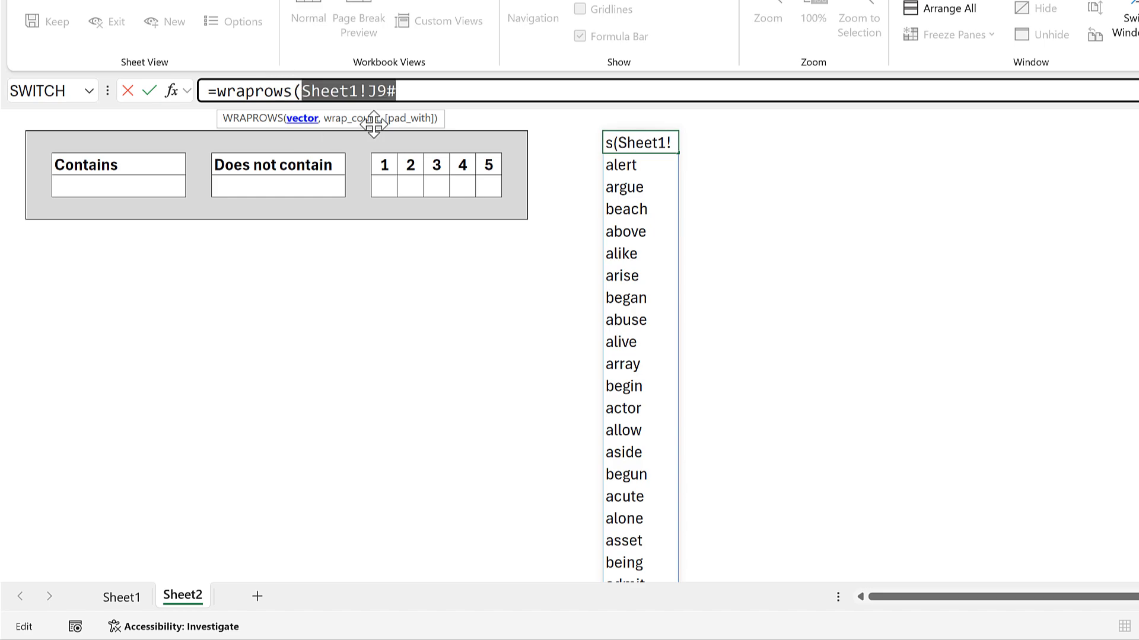
pyautogui.click(425, 87)
pyautogui.write(', ')
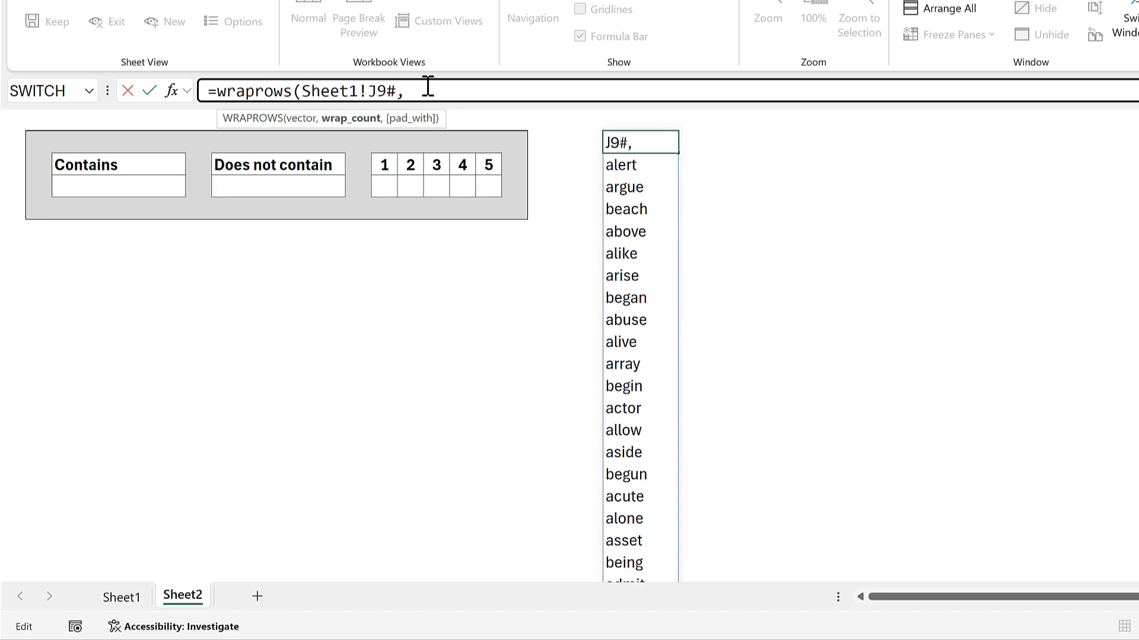
pyautogui.write(')')
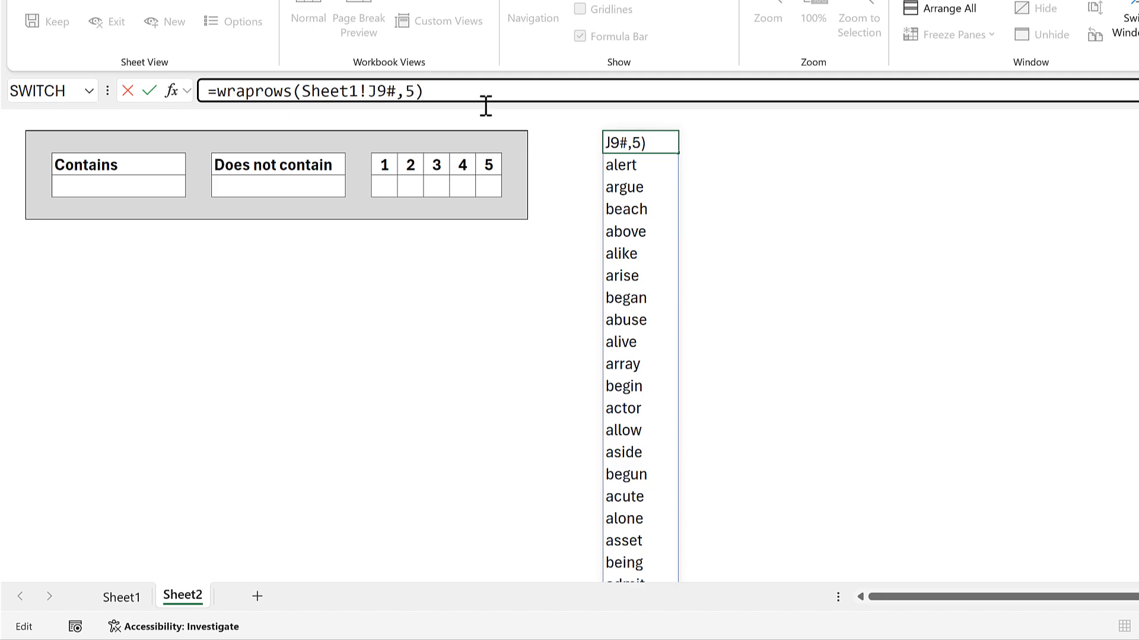
pyautogui.press('Return')
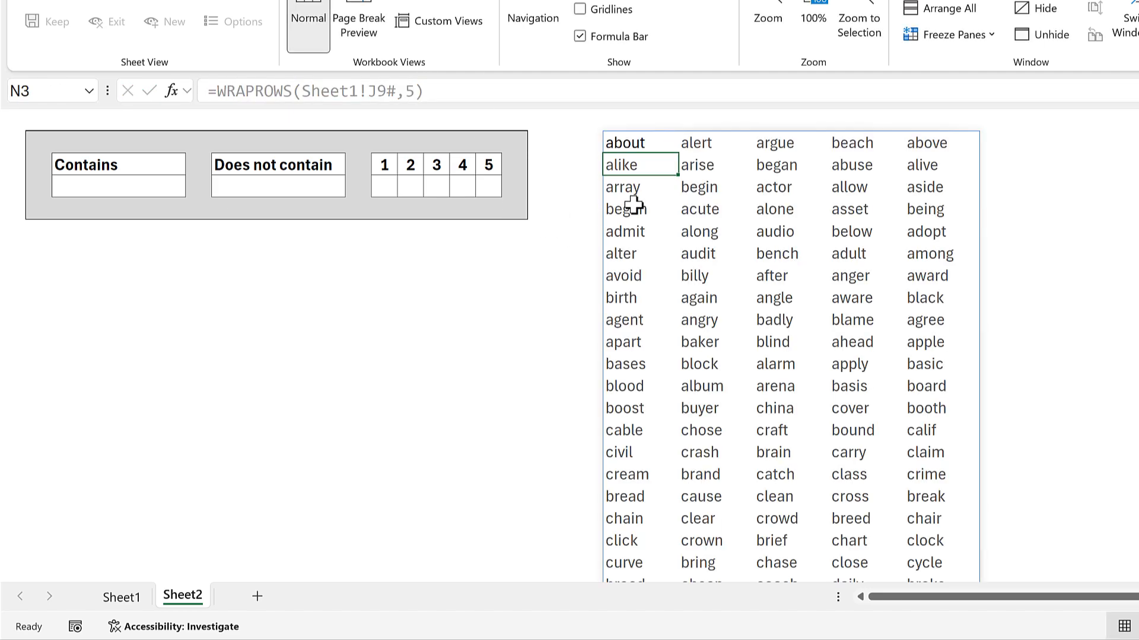
# Add an empty-string pad value to the WRAPROWS formula in Sheet2's N2: =WRAPROWS(Sheet1!J9#,5,"").
pyautogui.click(635, 145)
pyautogui.scroll(-20, 752, 221)
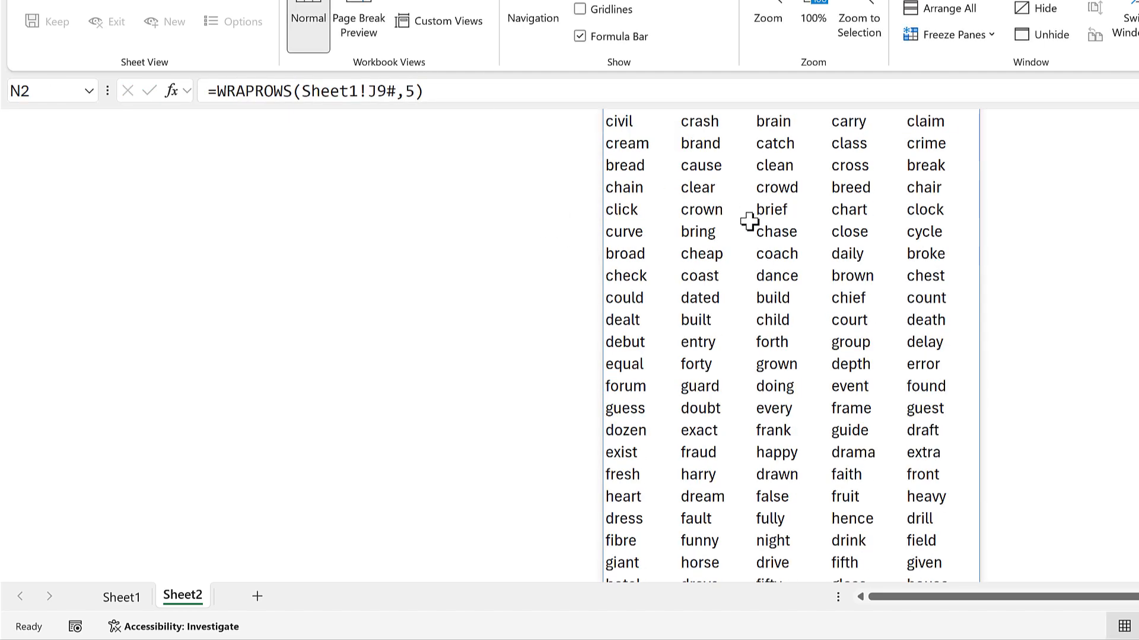
pyautogui.scroll(-4, 737, 226)
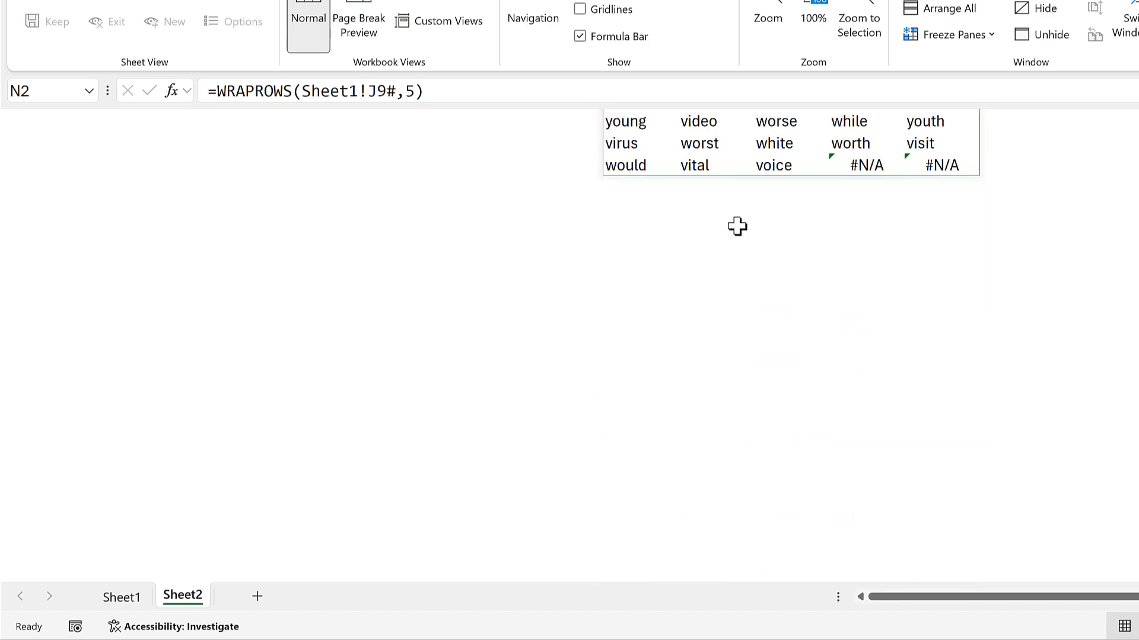
pyautogui.scroll(1, 927, 262)
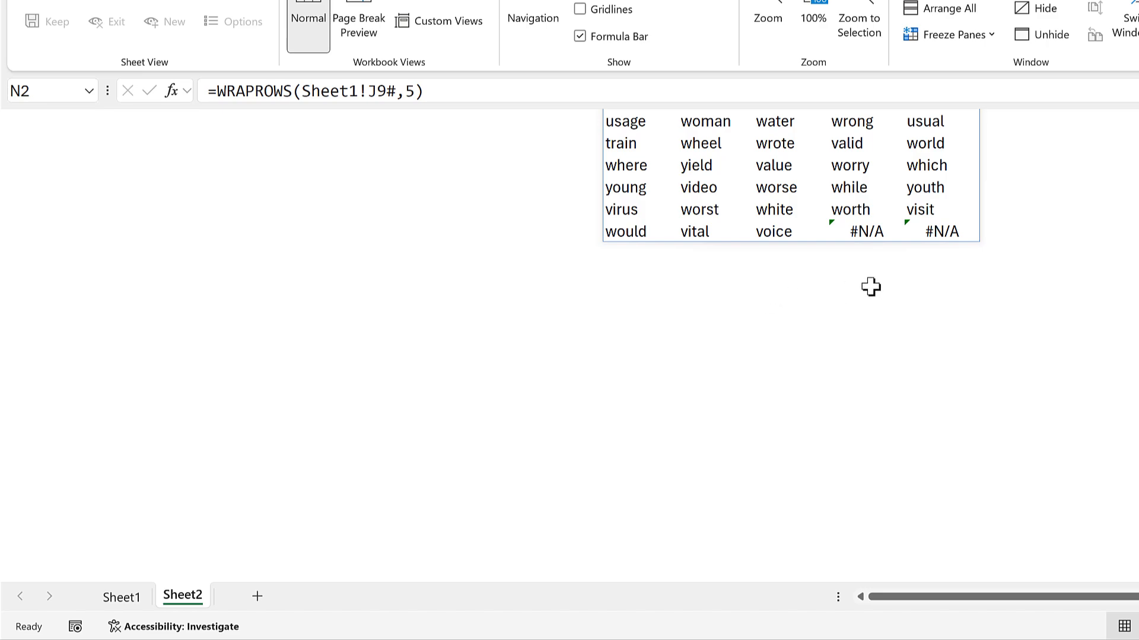
pyautogui.click(438, 100)
pyautogui.press('Left')
pyautogui.write(',')
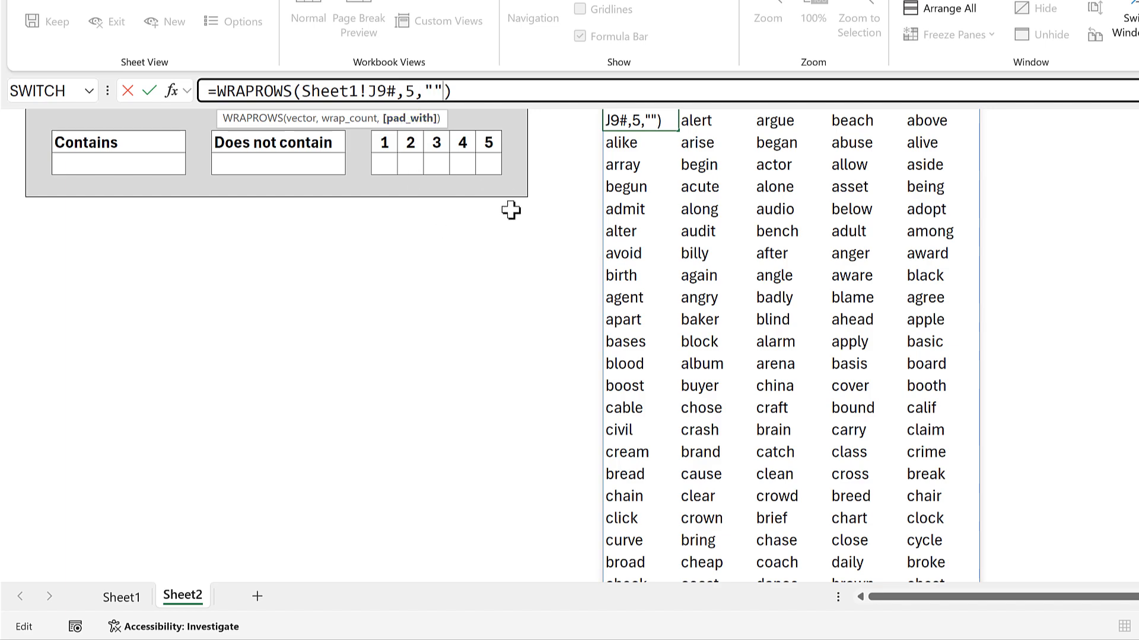
pyautogui.press('Return')
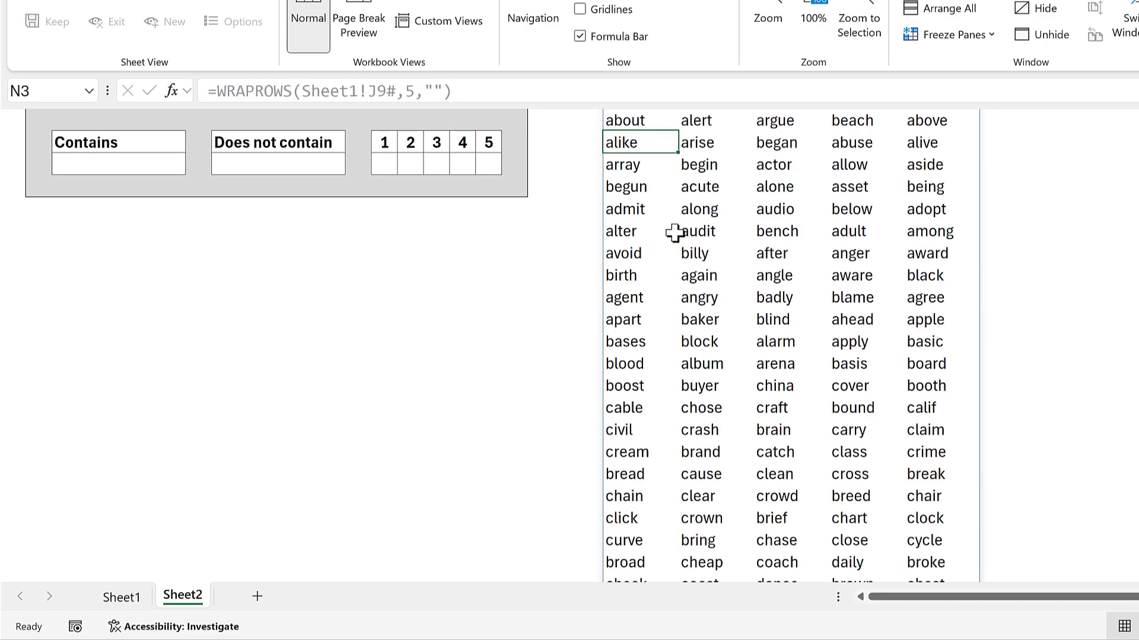
pyautogui.scroll(-10, 668, 241)
pyautogui.scroll(-18, 669, 242)
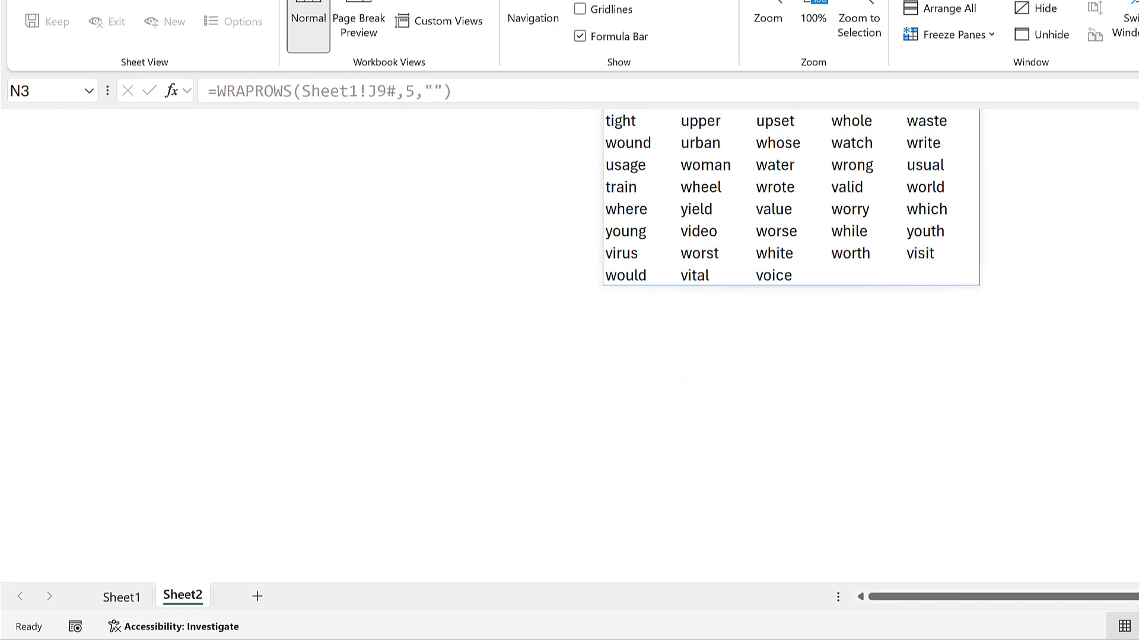
pyautogui.scroll(20, 569, 332)
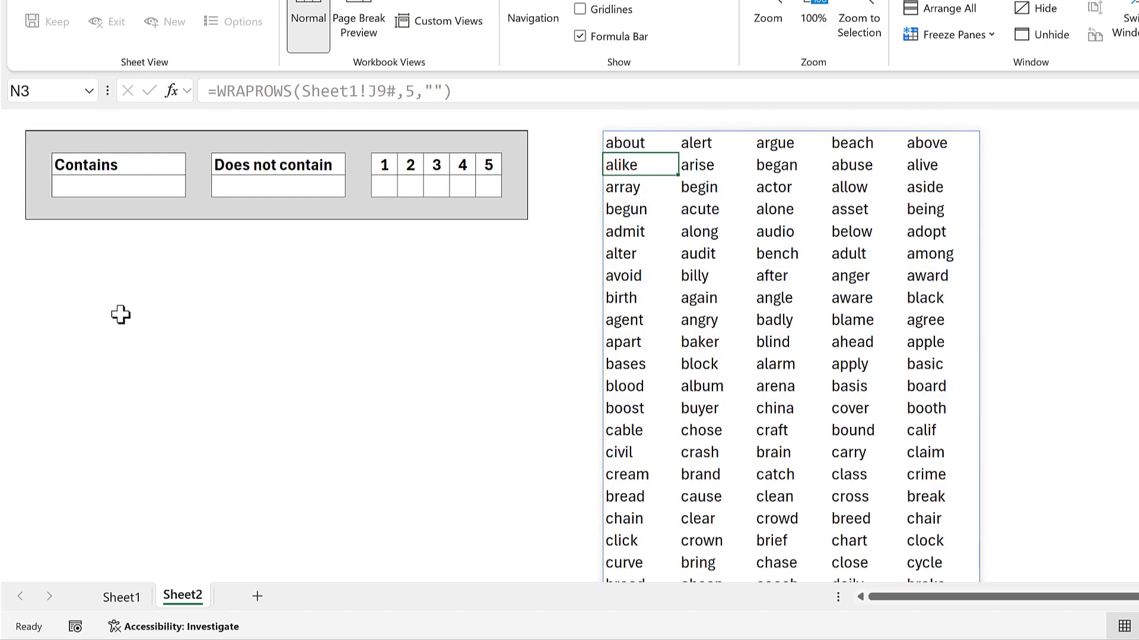
# Enter the letters eth as the Contains criterion in Sheet2's C4.
pyautogui.click(120, 315)
pyautogui.click(130, 186)
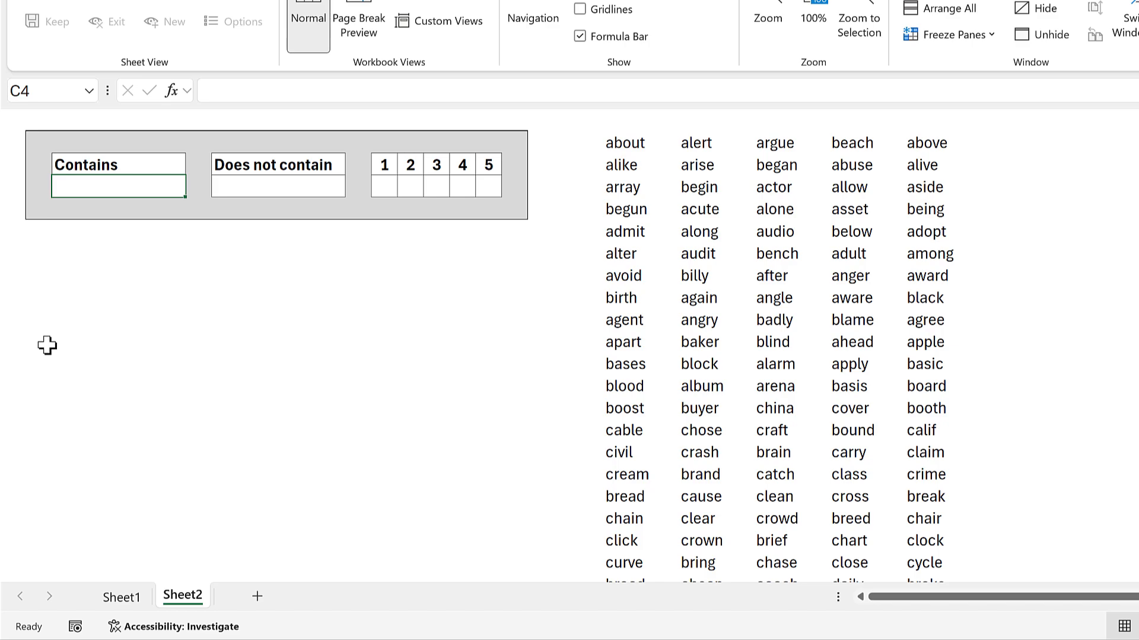
pyautogui.write('eth')
pyautogui.press('Return')
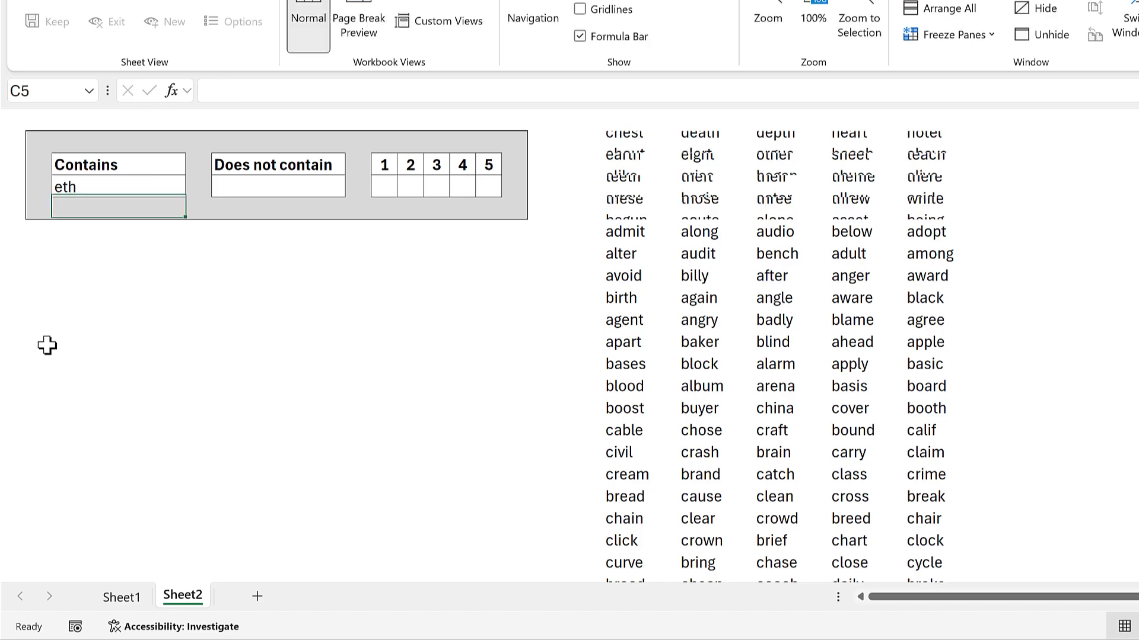
# Enter the letters ab as the Does not contain criterion in E4.
pyautogui.press('Up')
pyautogui.press('Right')
pyautogui.press('Right')
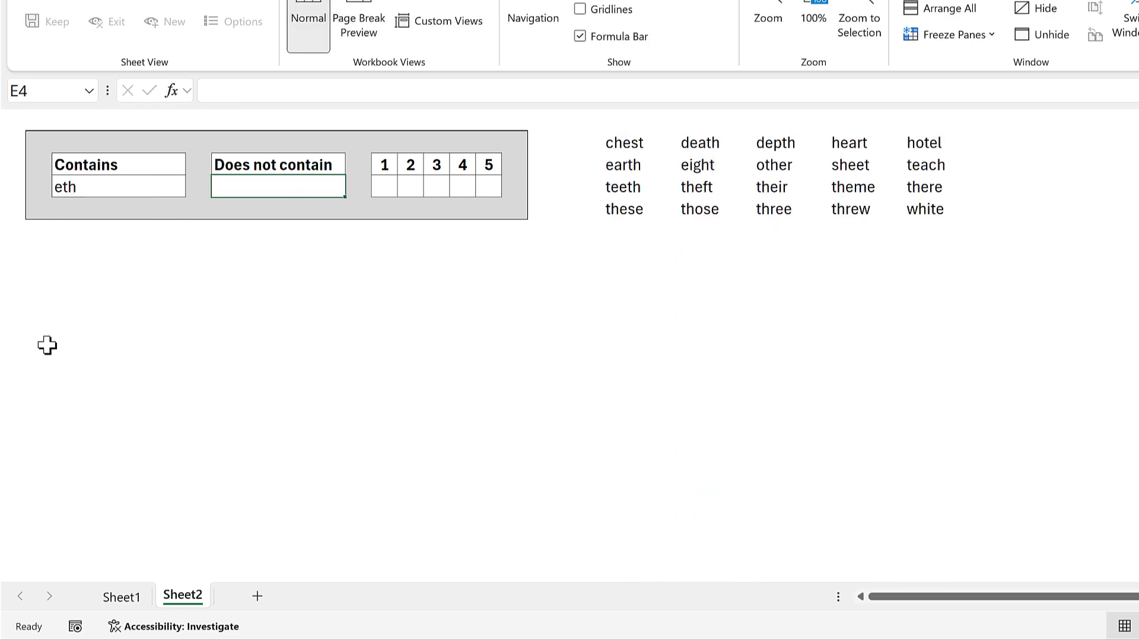
pyautogui.write('ab')
pyautogui.press('Return')
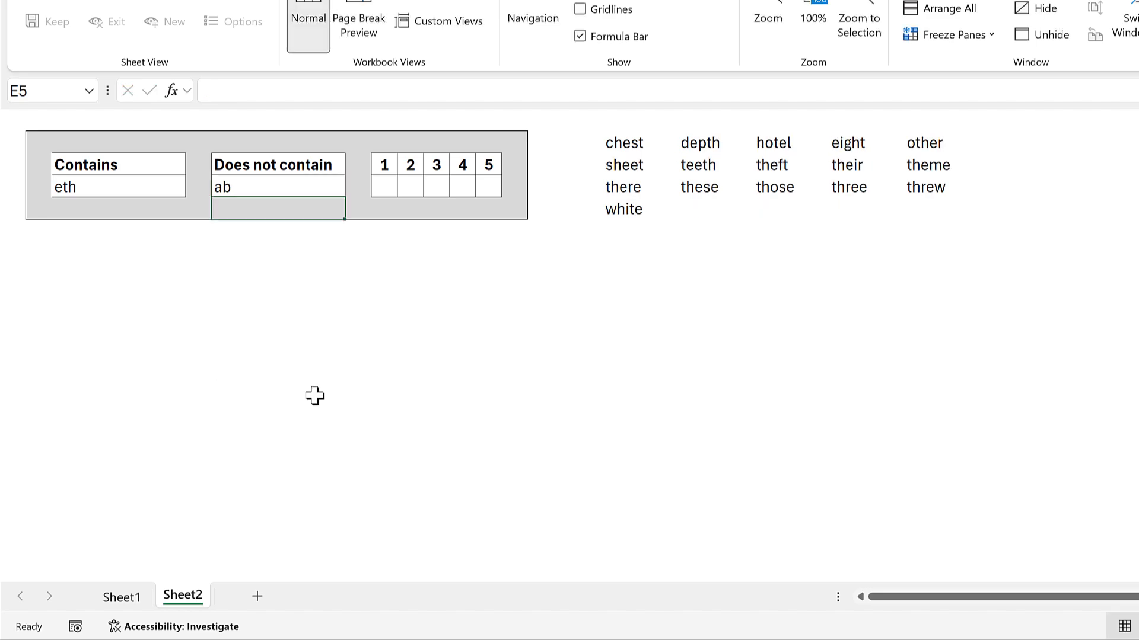
pyautogui.click(710, 172)
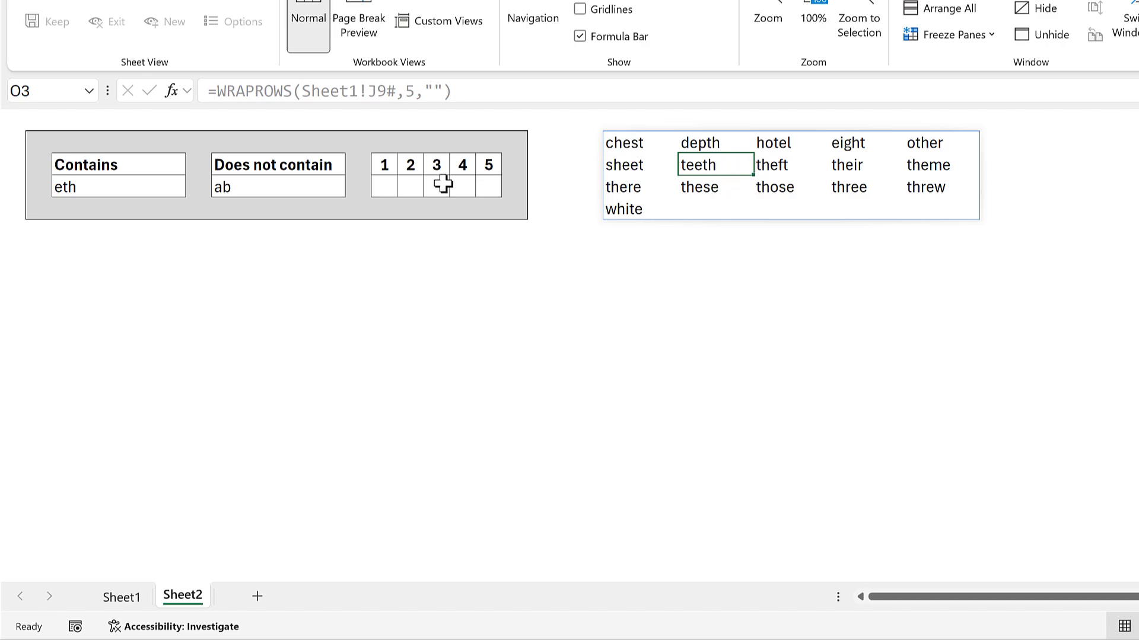
# Enter the letter e as the position 3 criterion in I4.
pyautogui.click(440, 185)
pyautogui.write('e')
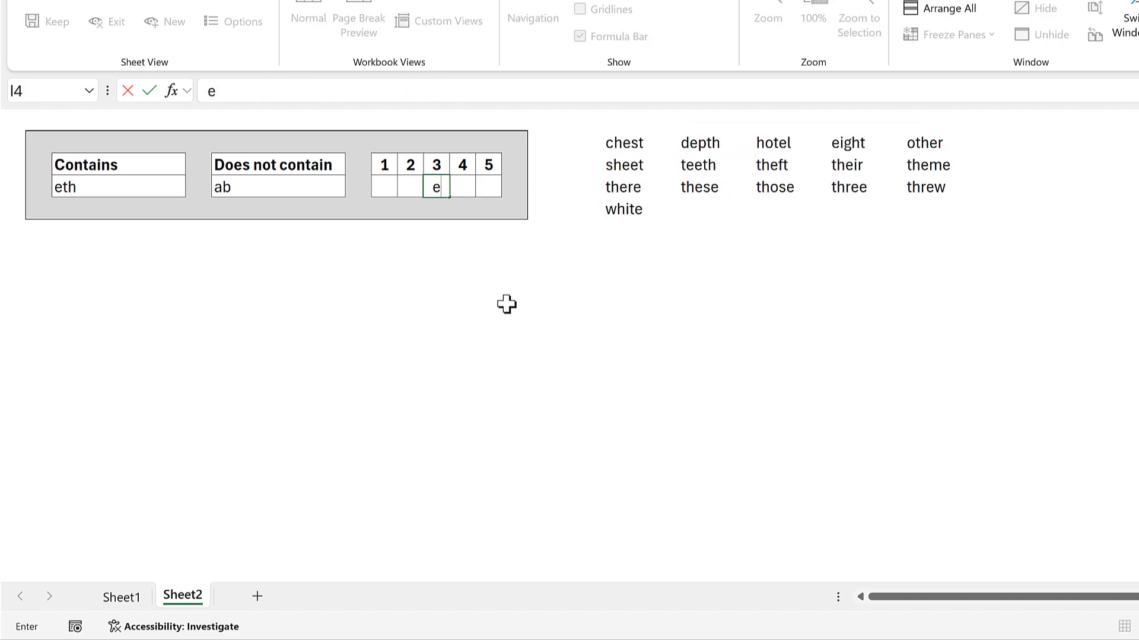
pyautogui.click(508, 305)
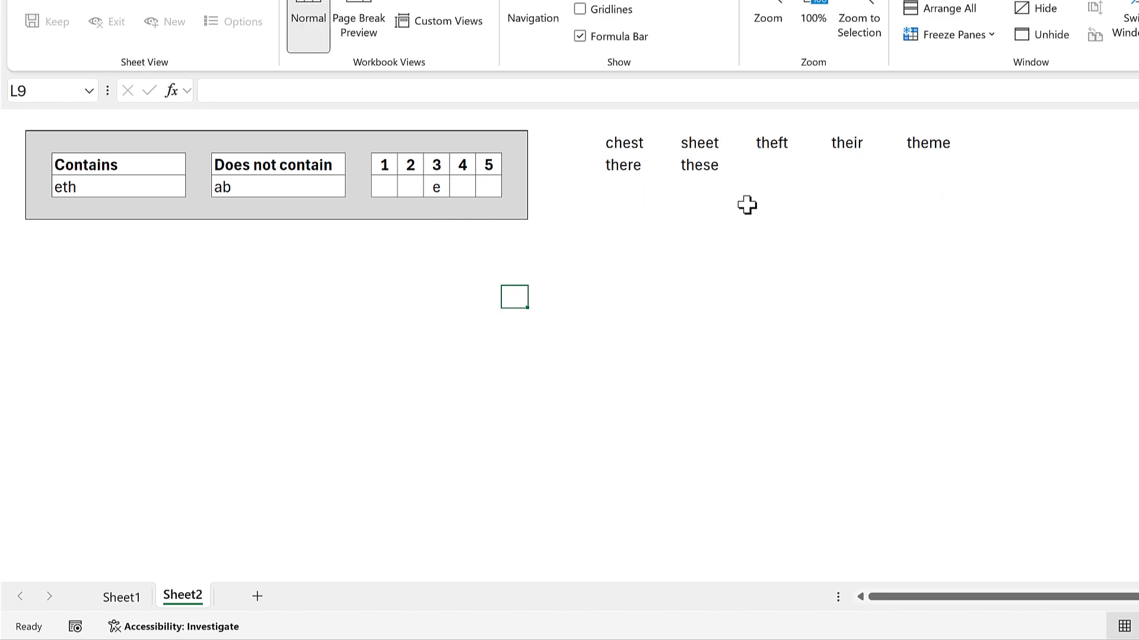
pyautogui.click(729, 225)
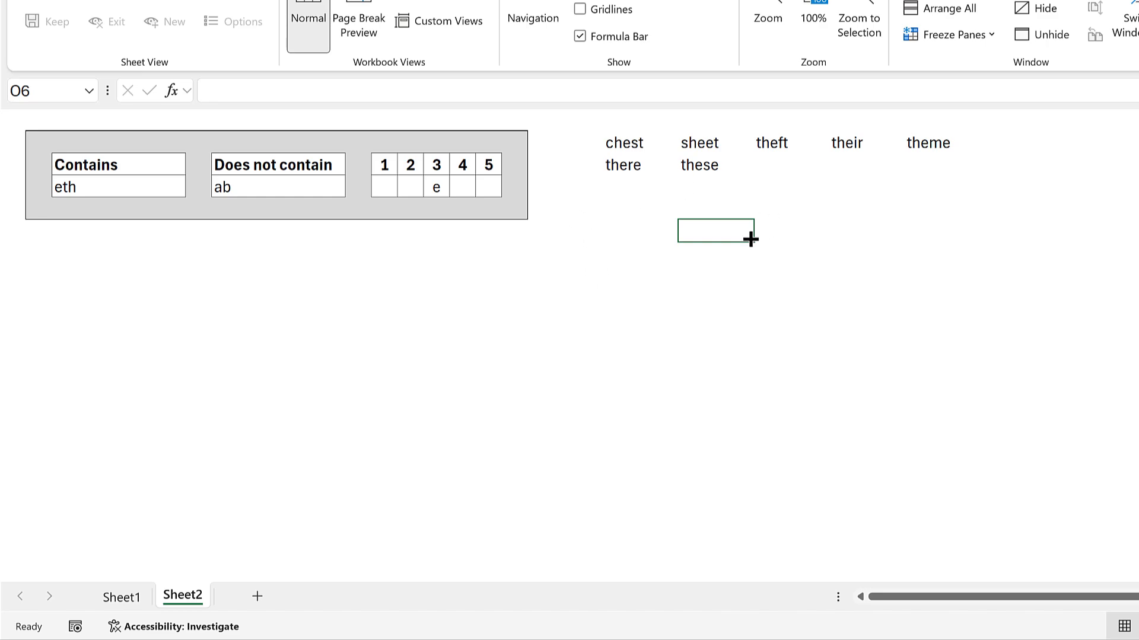
pyautogui.click(493, 279)
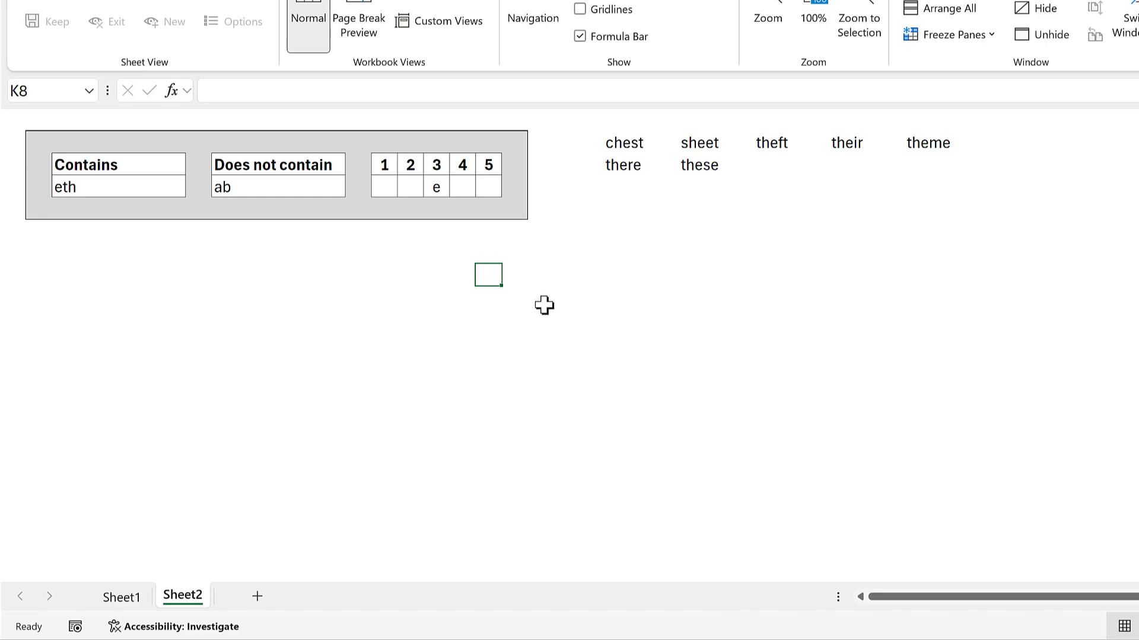
# List the test words teeth, theft and sheet in Sheet1's cells L9:L11.
pyautogui.click(126, 599)
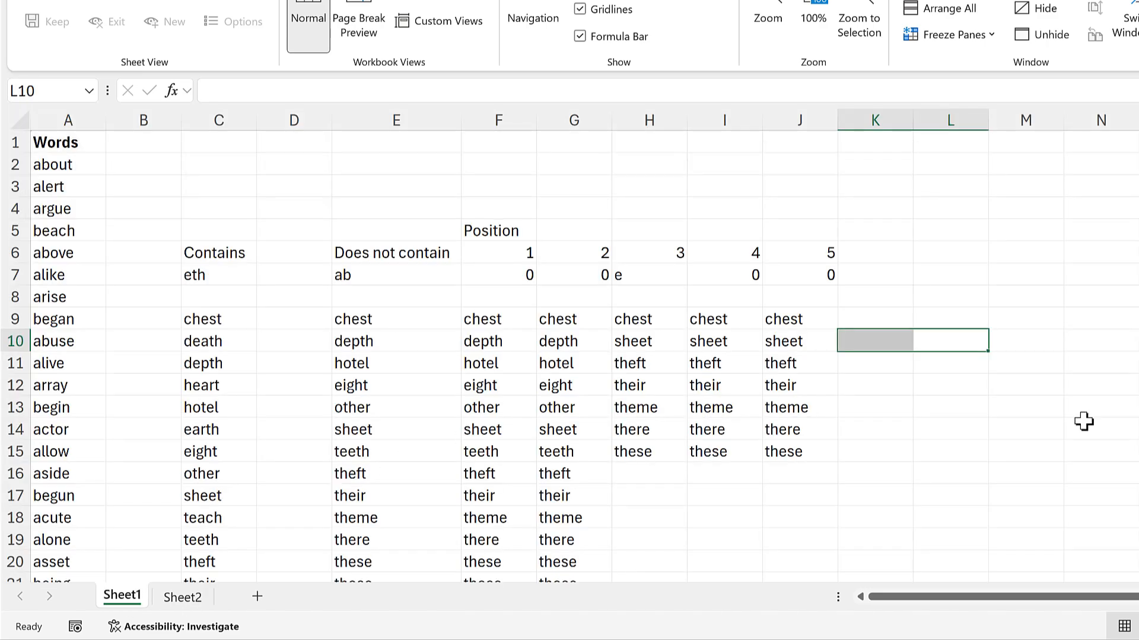
pyautogui.click(943, 324)
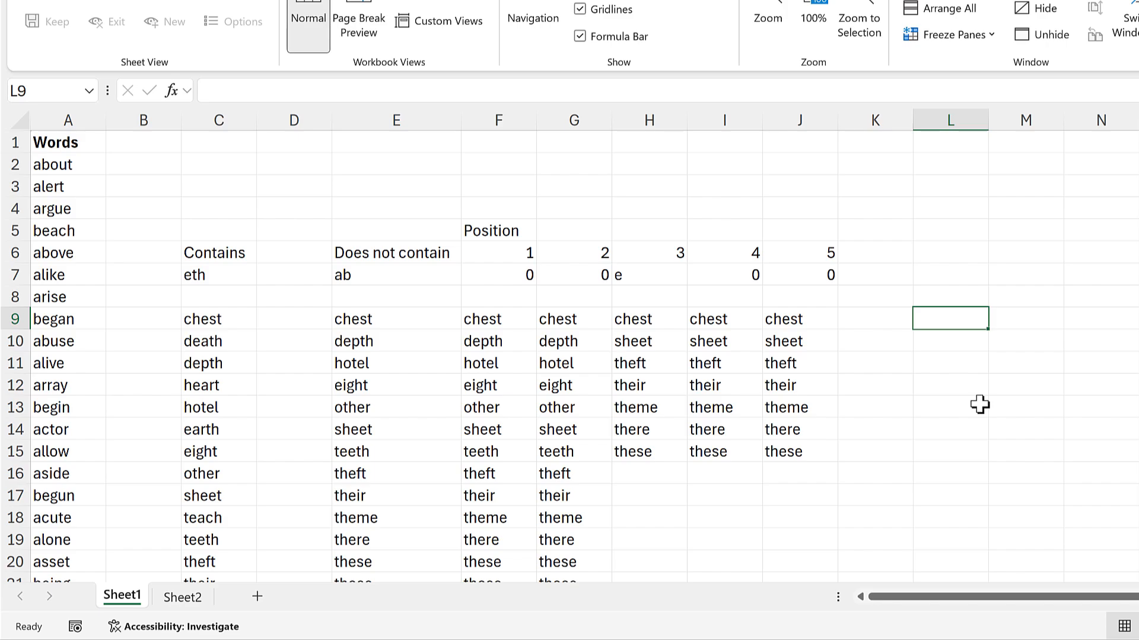
pyautogui.write('teeth')
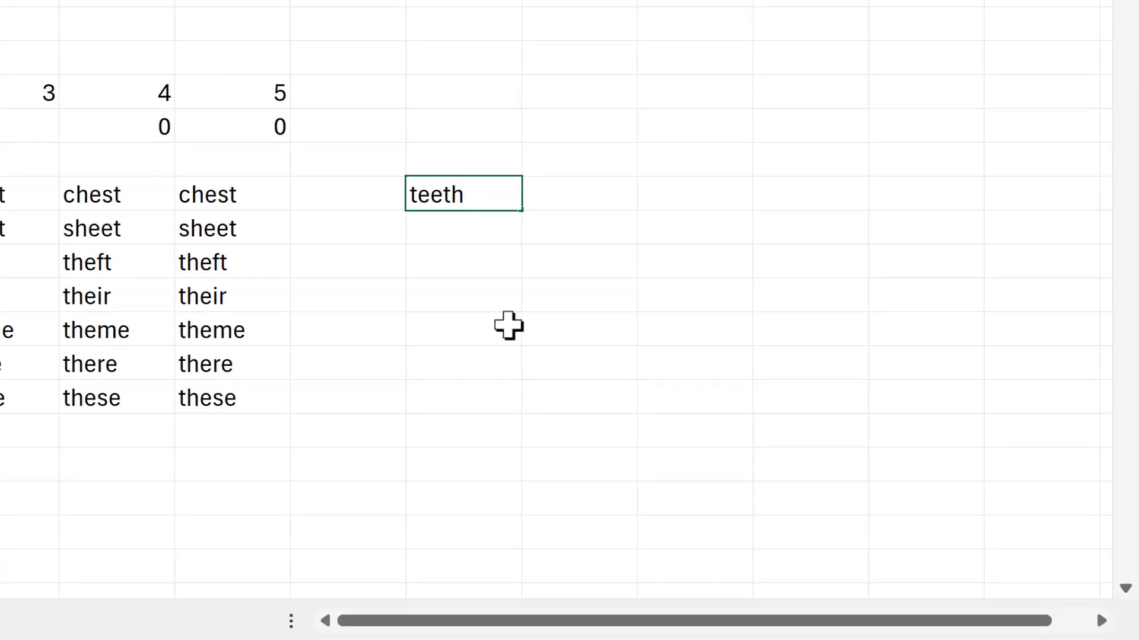
pyautogui.press('Return')
pyautogui.write('theft')
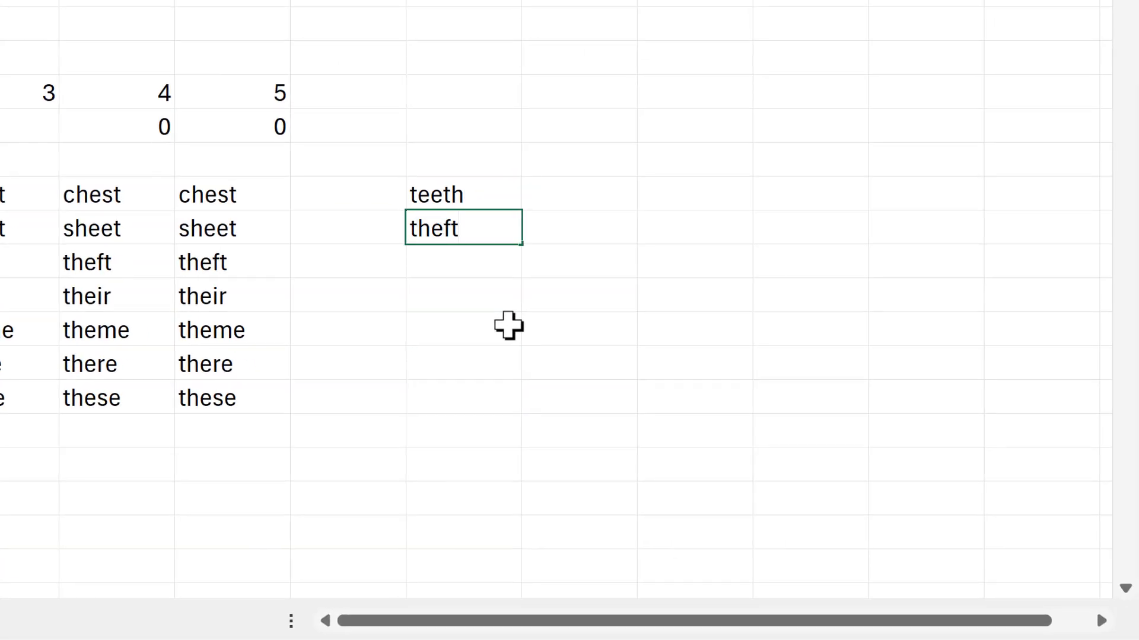
pyautogui.press('Return')
pyautogui.write('sheet')
pyautogui.press('Right')
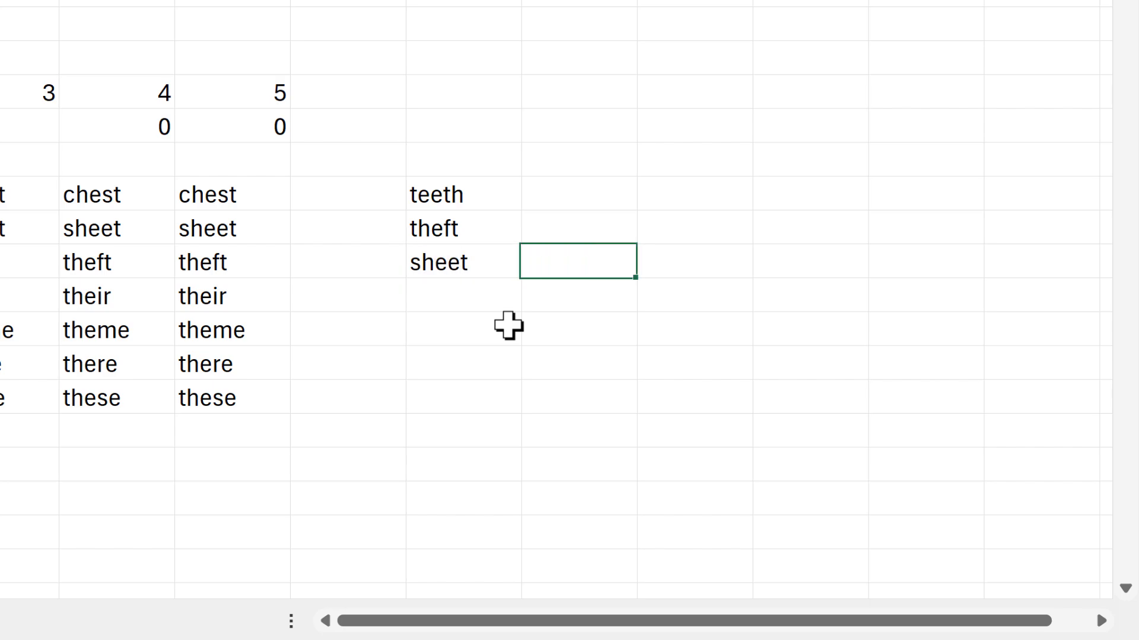
# Find the position of the first e in each test word by entering =SEARCH("e",L9:L11) in M9.
pyautogui.press('Up')
pyautogui.press('Up')
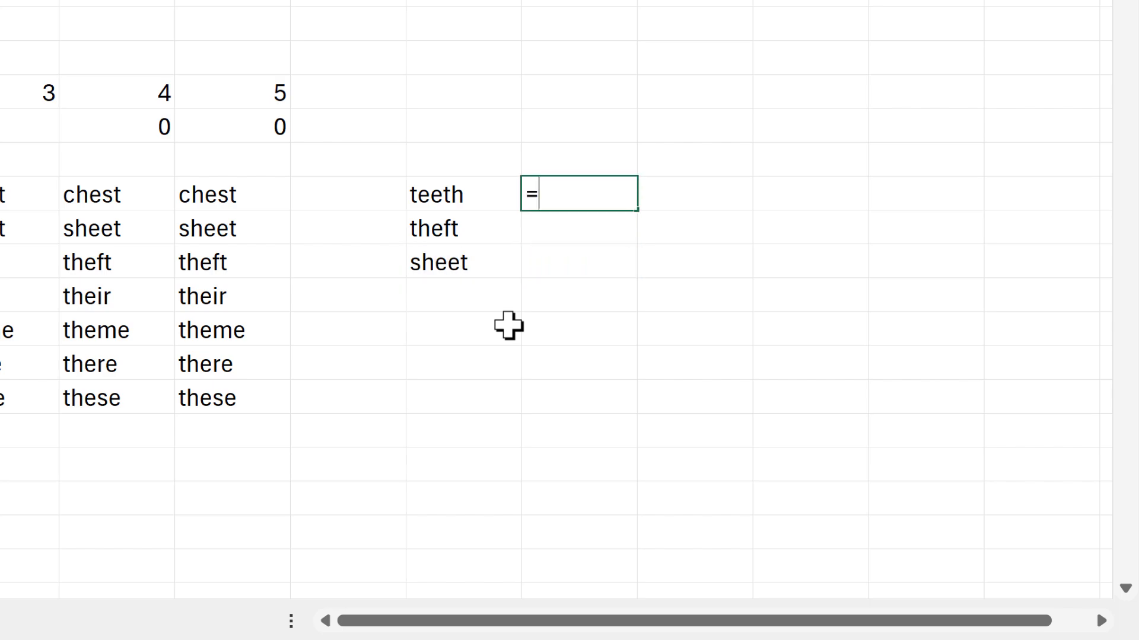
pyautogui.write('=se')
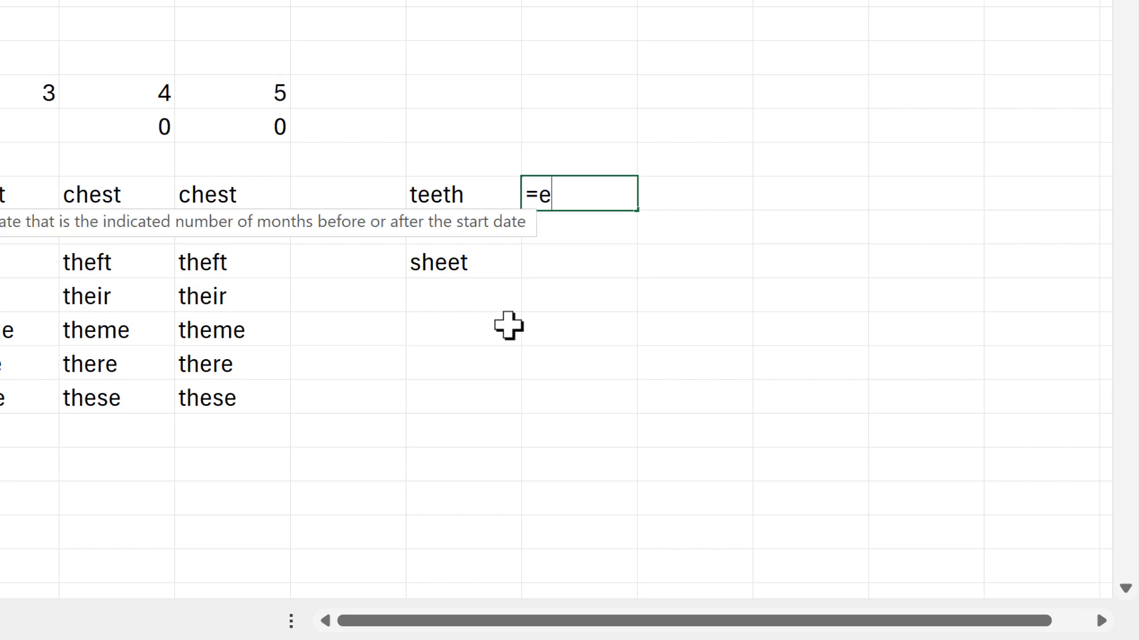
pyautogui.press('BackSpace')
pyautogui.write('search')
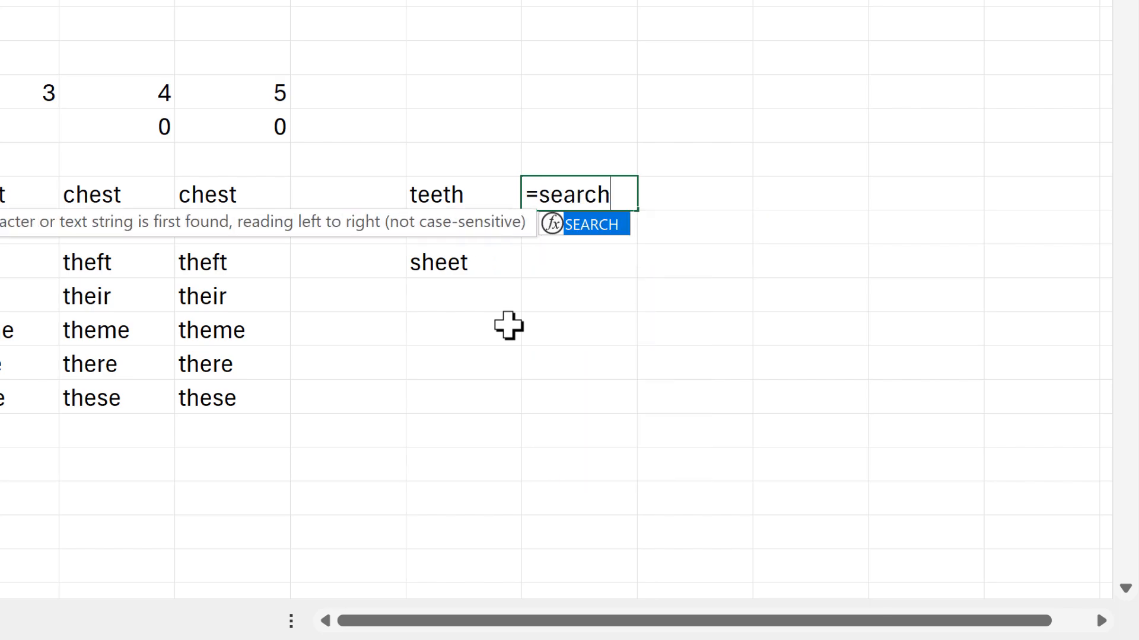
pyautogui.press('Tab')
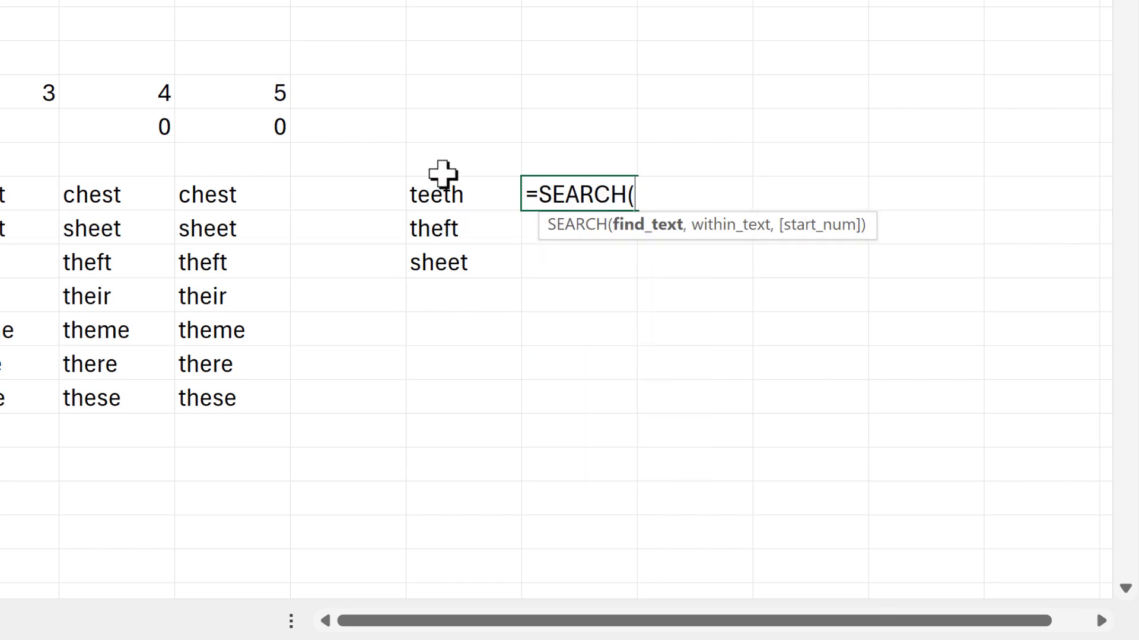
pyautogui.write('"e",')
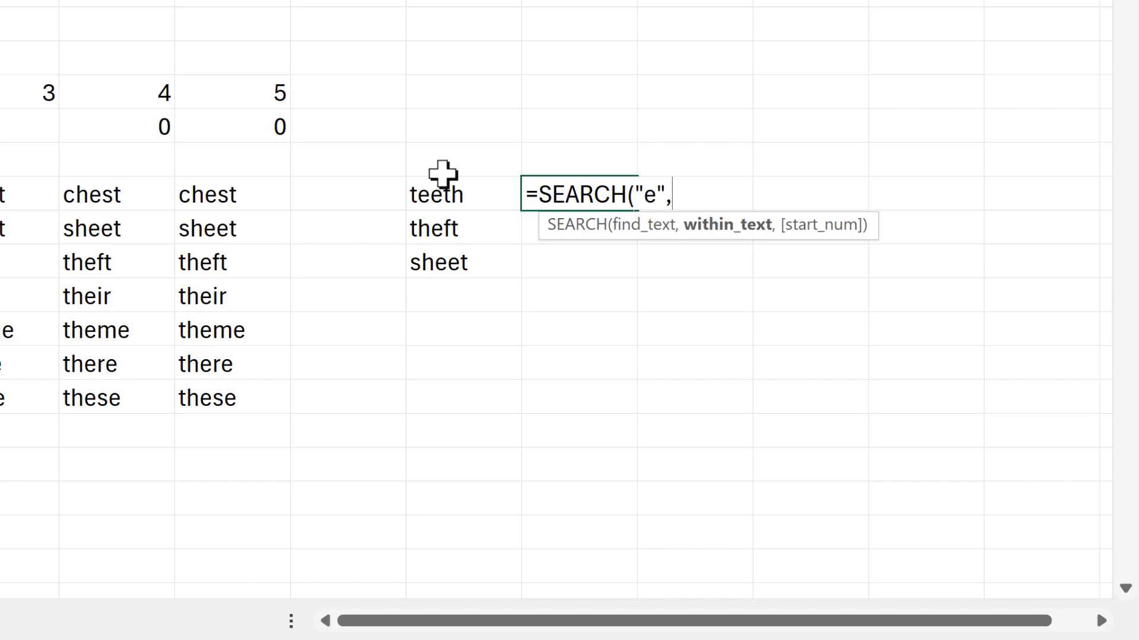
pyautogui.moveTo(428, 198); pyautogui.dragTo(521, 256)
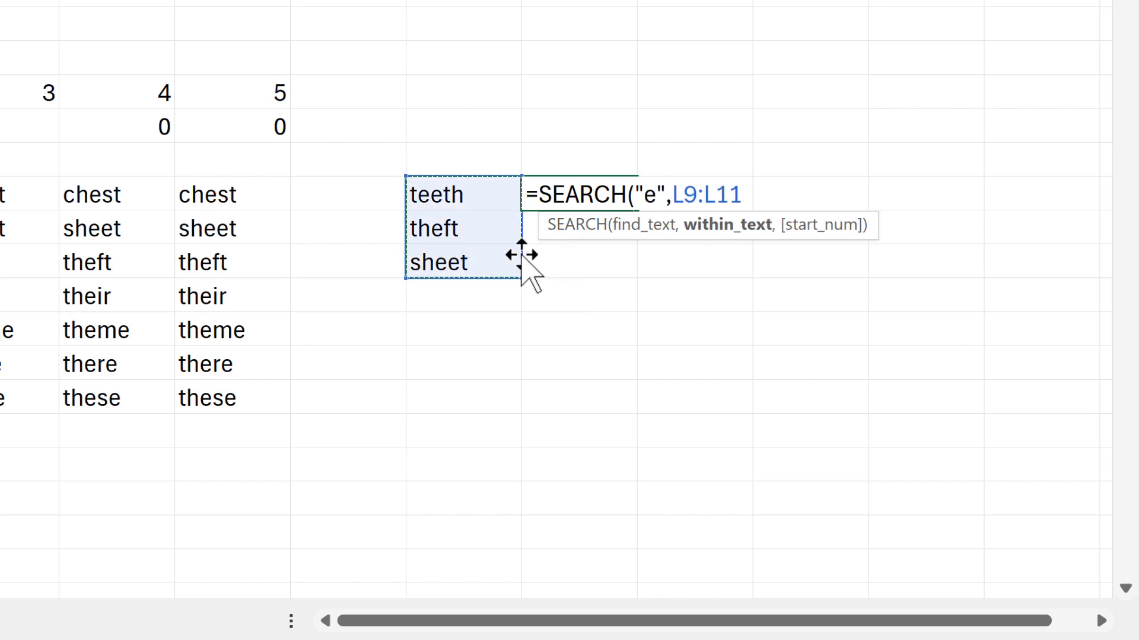
pyautogui.write(')')
pyautogui.press('Return')
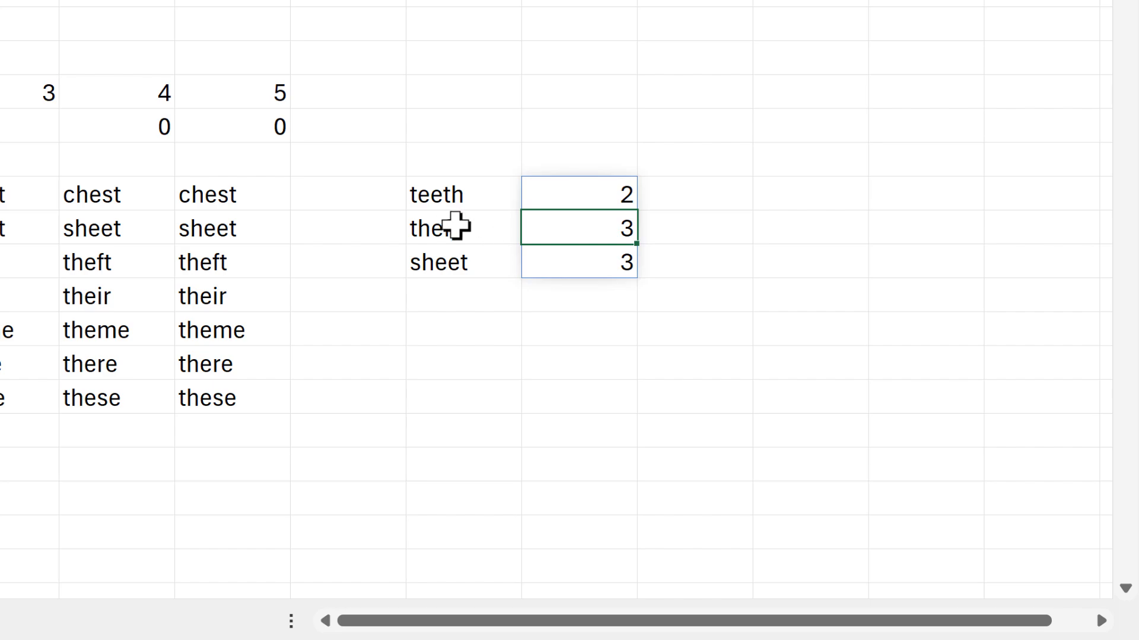
pyautogui.moveTo(455, 224)
pyautogui.mouseDown()
pyautogui.moveTo(536, 247)
pyautogui.moveTo(534, 236)
pyautogui.moveTo(564, 255)
pyautogui.mouseUp()
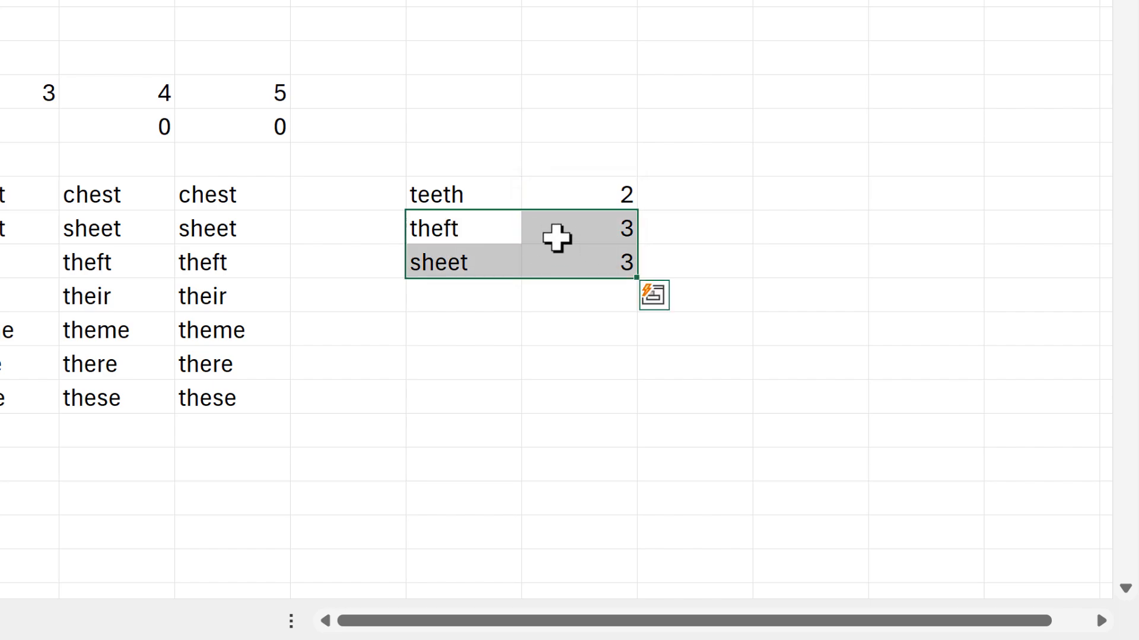
pyautogui.moveTo(488, 198); pyautogui.dragTo(551, 206)
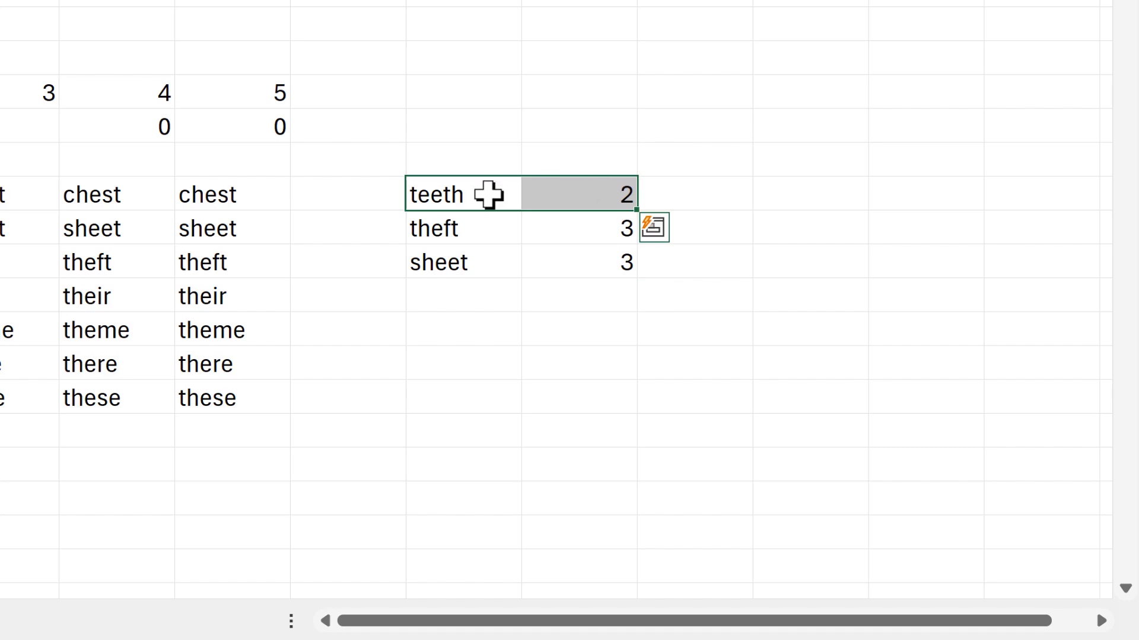
pyautogui.click(473, 191)
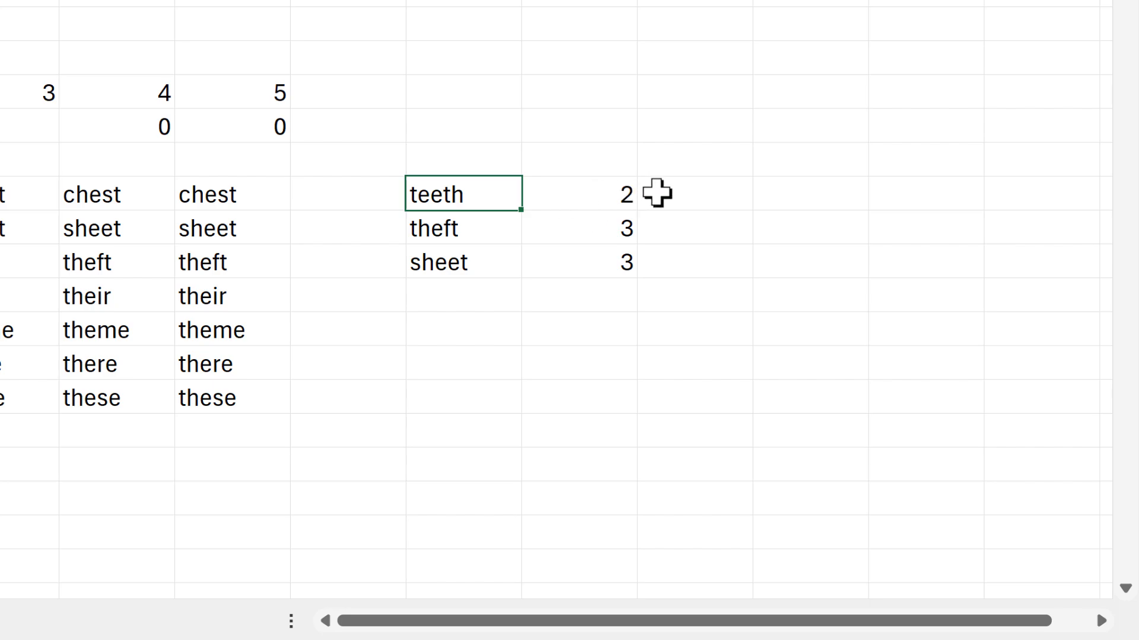
# Filter the test words to those with a search position of 3 by entering =FILTER(L9:L11,M9#=3) in N9.
pyautogui.click(720, 205)
pyautogui.write('=filter(')
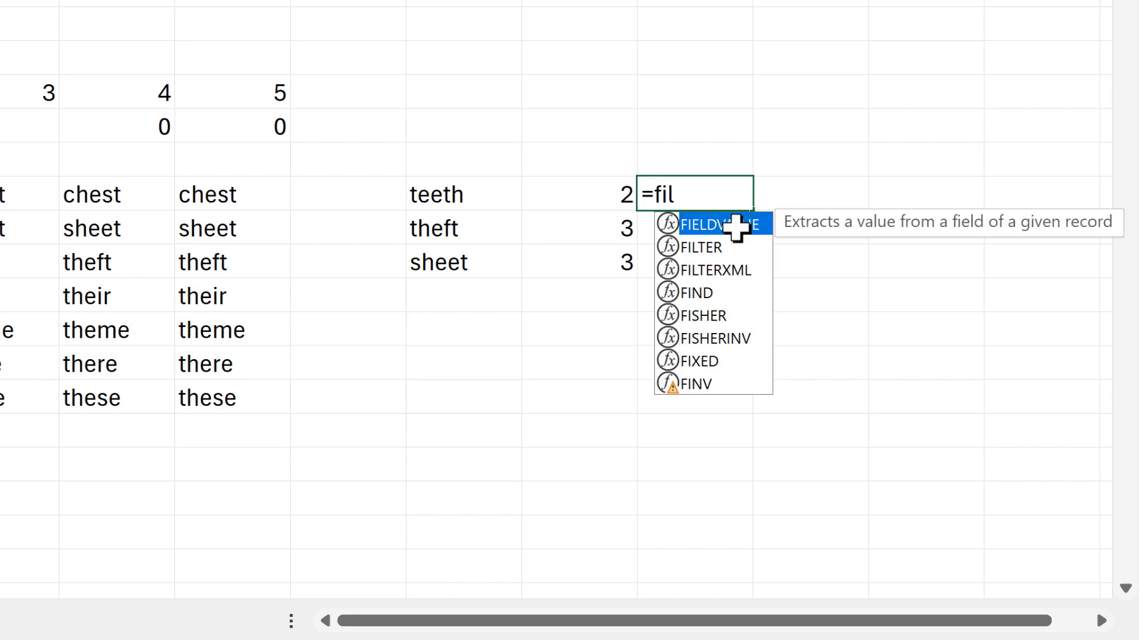
pyautogui.moveTo(431, 191); pyautogui.dragTo(462, 261)
pyautogui.write(',')
pyautogui.moveTo(549, 207); pyautogui.dragTo(561, 257)
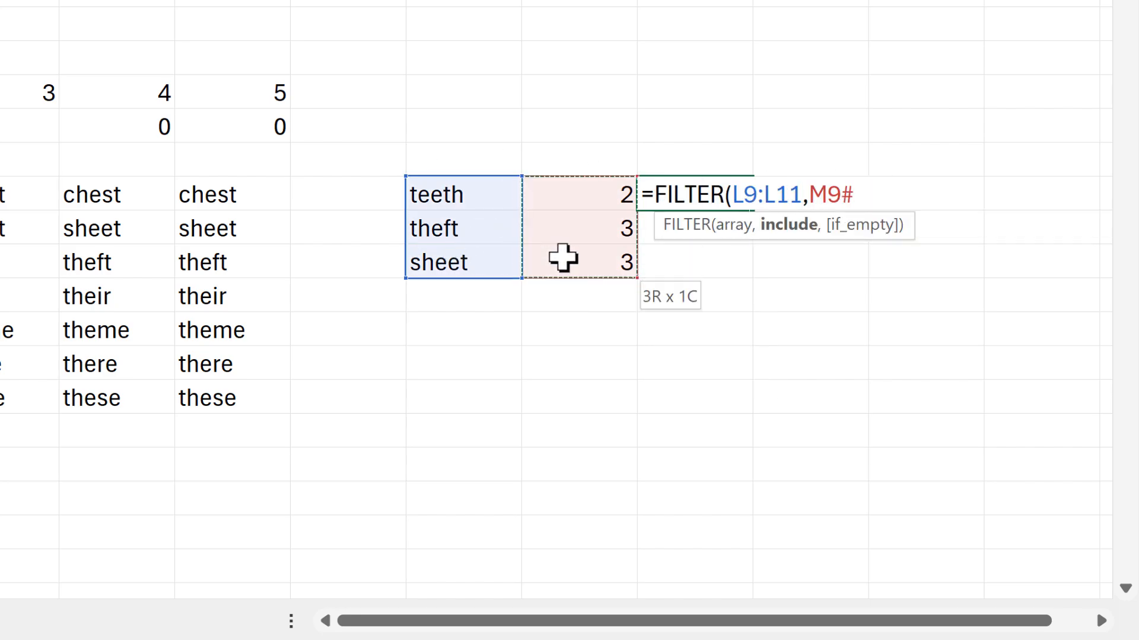
pyautogui.write('=3')
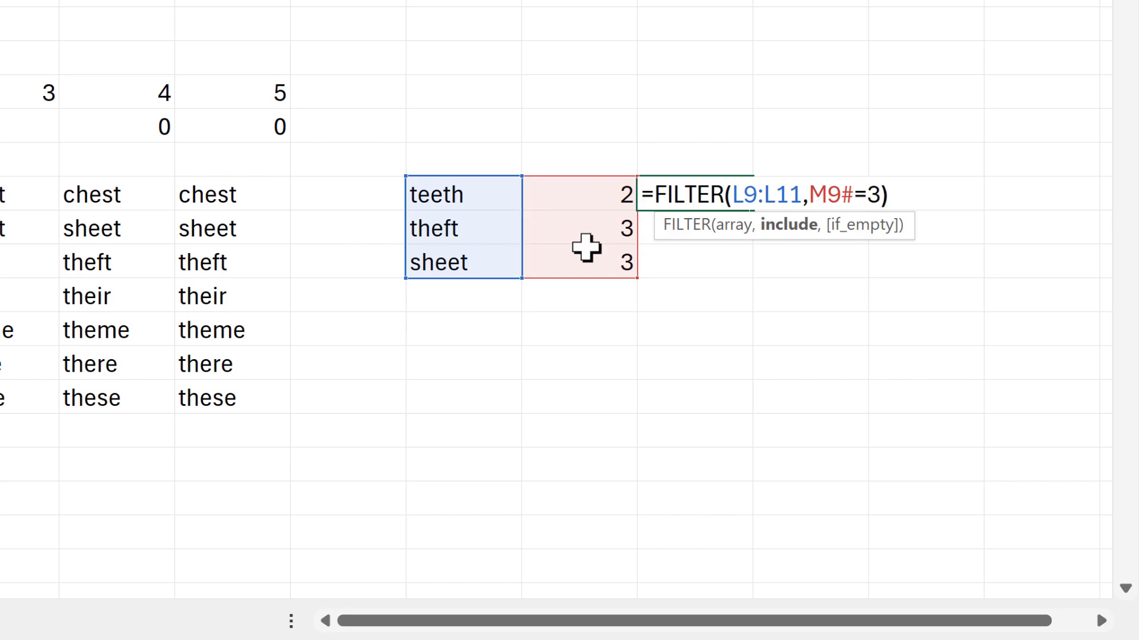
pyautogui.write(')')
pyautogui.press('Return')
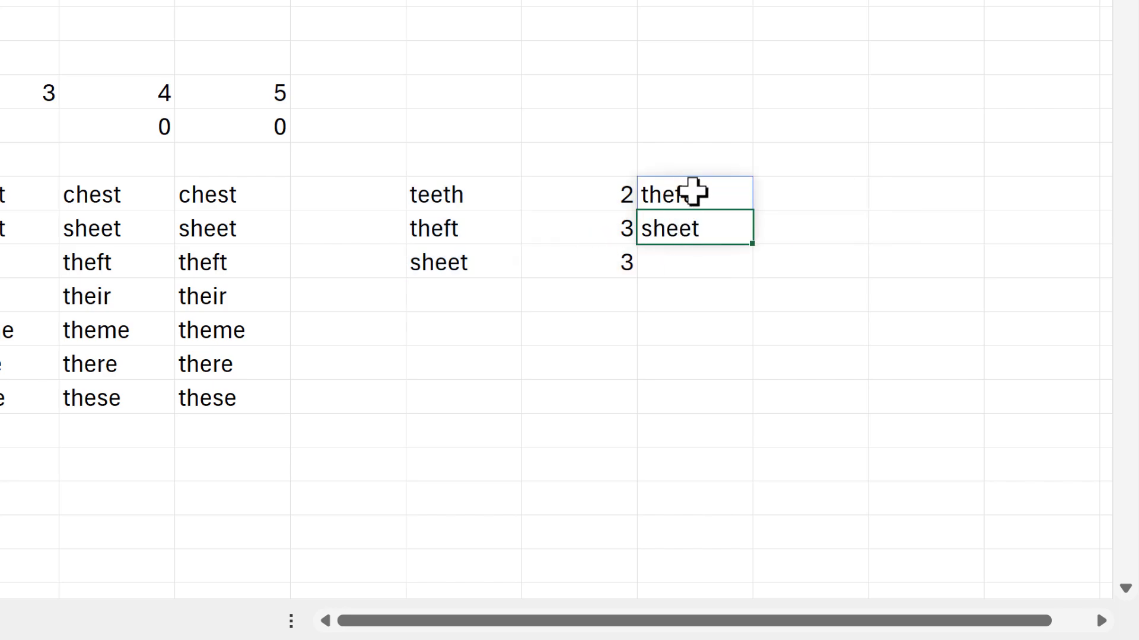
# Make the M9 search start at the third character by changing its formula to =SEARCH("e",L9:L11,3).
pyautogui.click(693, 191)
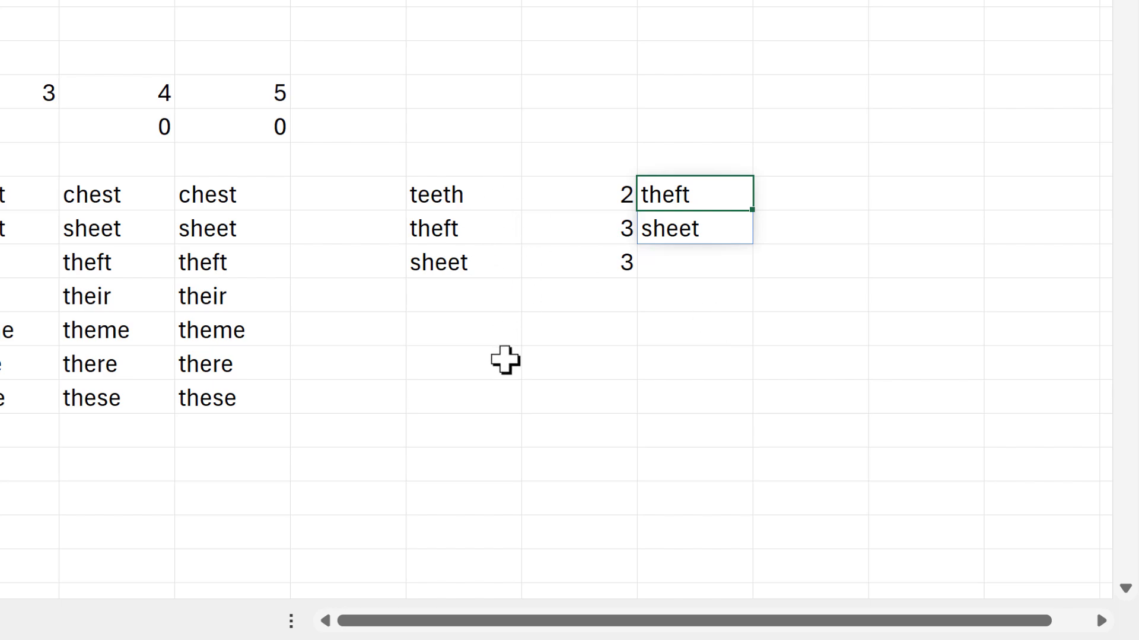
pyautogui.moveTo(574, 192); pyautogui.dragTo(584, 249)
pyautogui.press('F2')
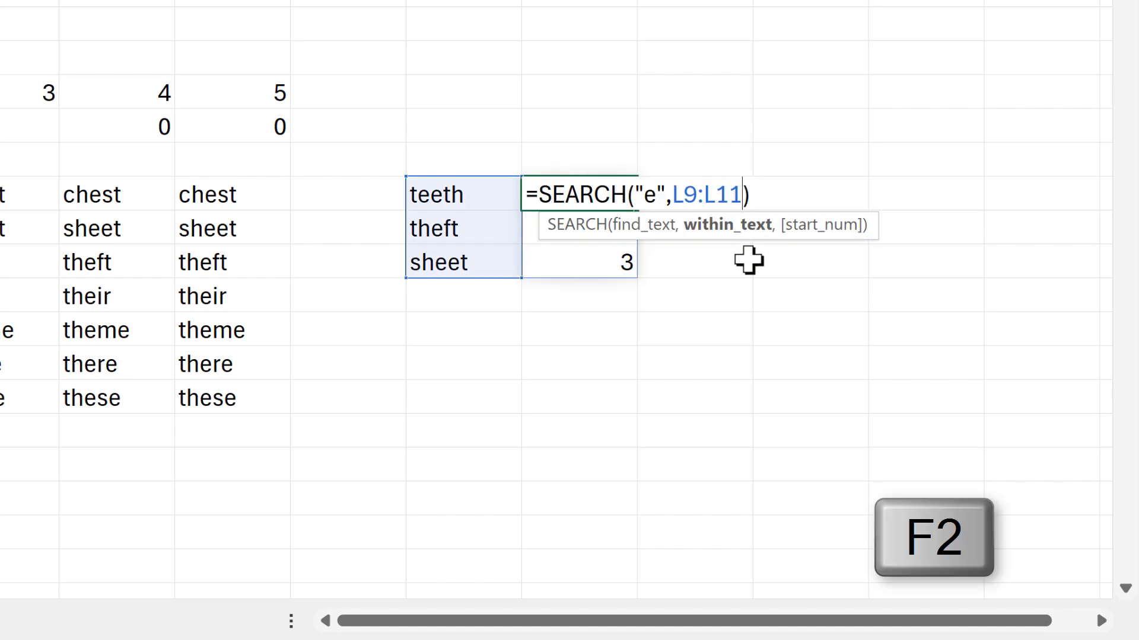
pyautogui.write(',')
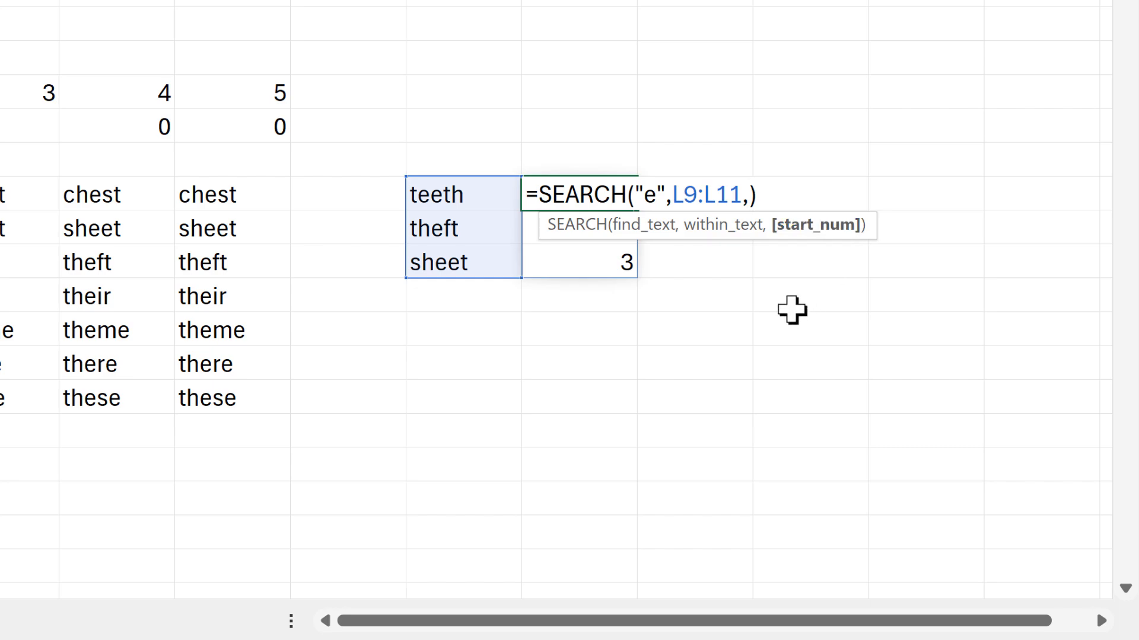
pyautogui.write('3')
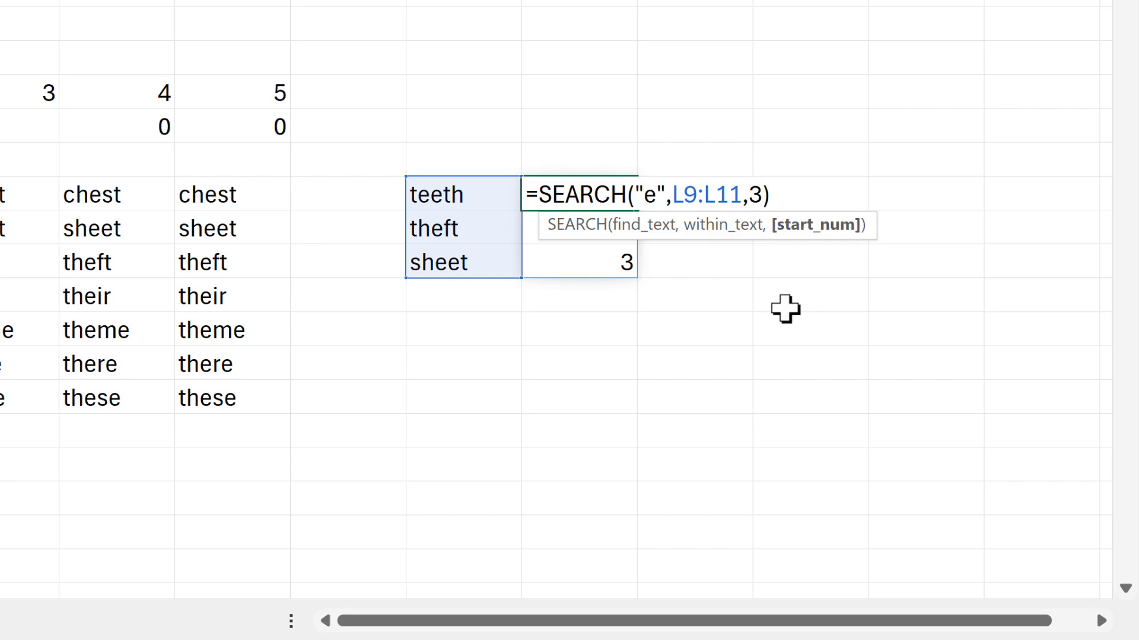
pyautogui.click(605, 224)
pyautogui.click(584, 193)
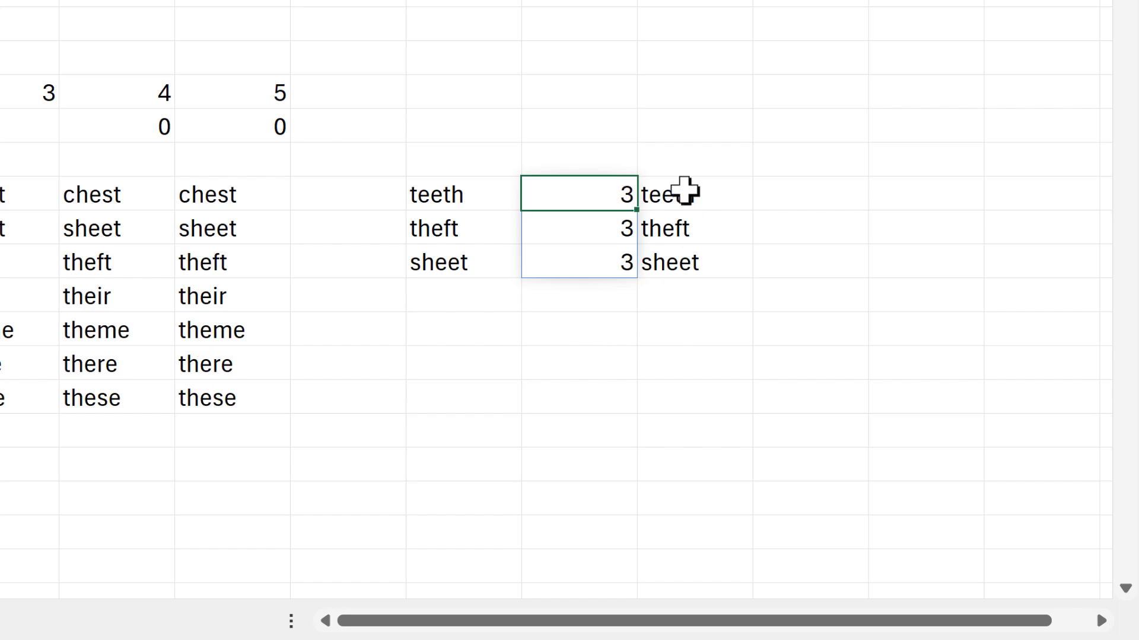
pyautogui.click(712, 201)
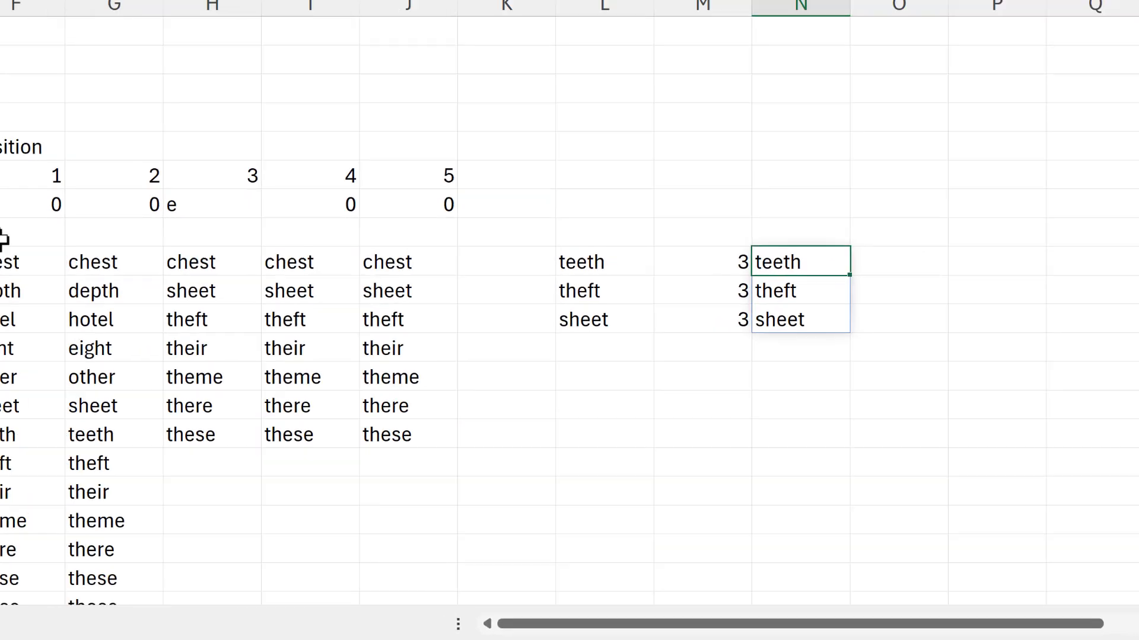
# Add F6 as the start number of the SEARCH function in F9's position filter formula.
pyautogui.click(449, 378)
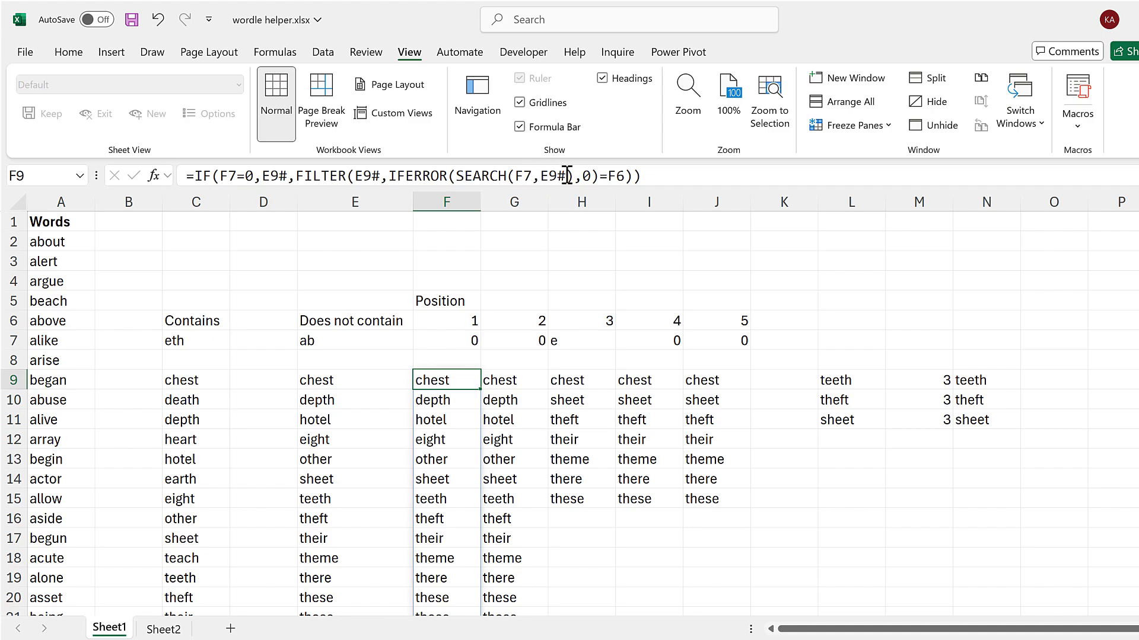
pyautogui.click(566, 176)
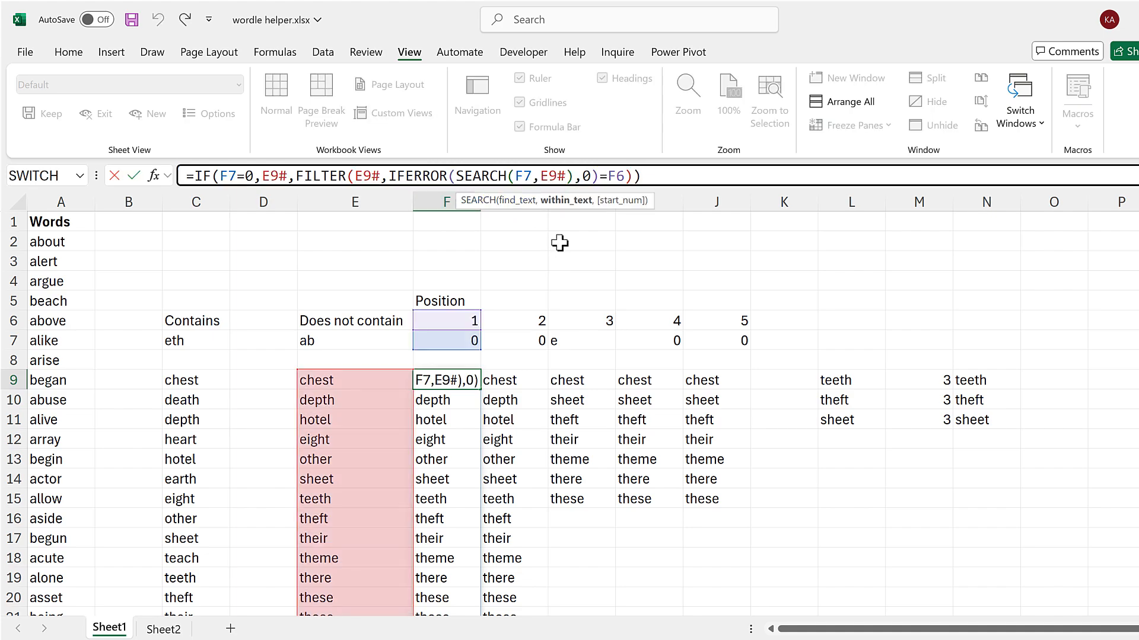
pyautogui.write(',')
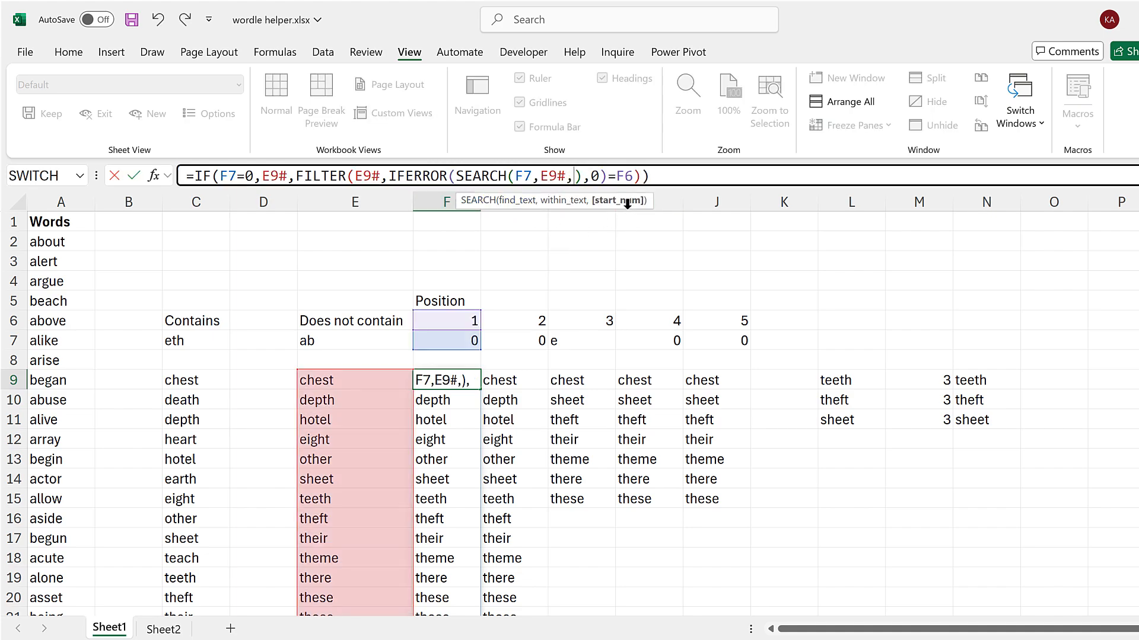
pyautogui.click(468, 320)
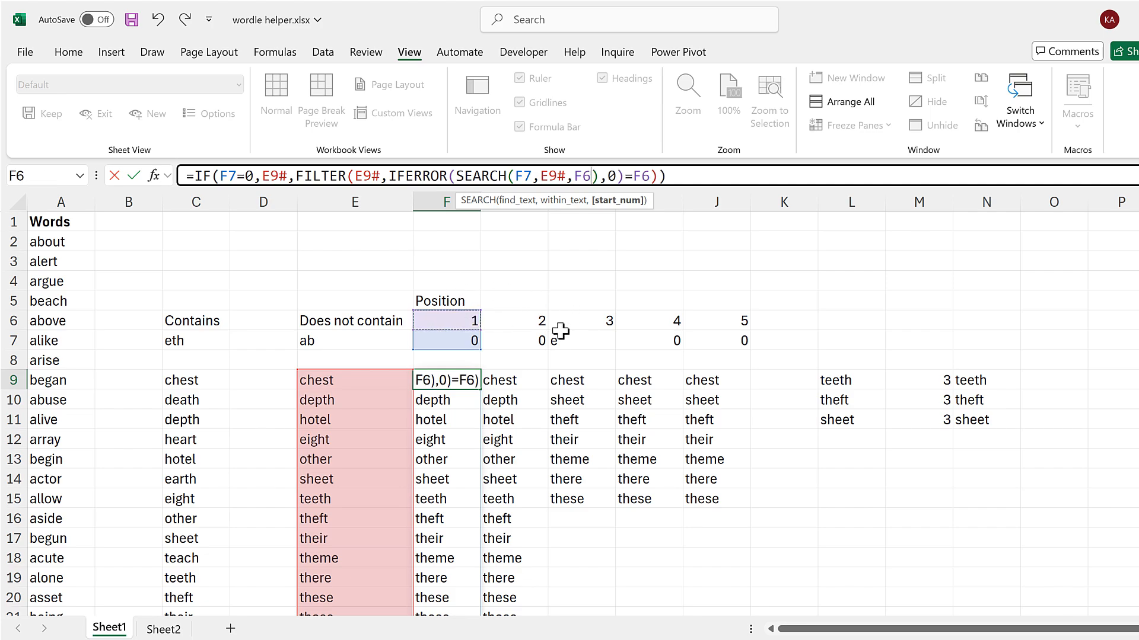
pyautogui.press('Return')
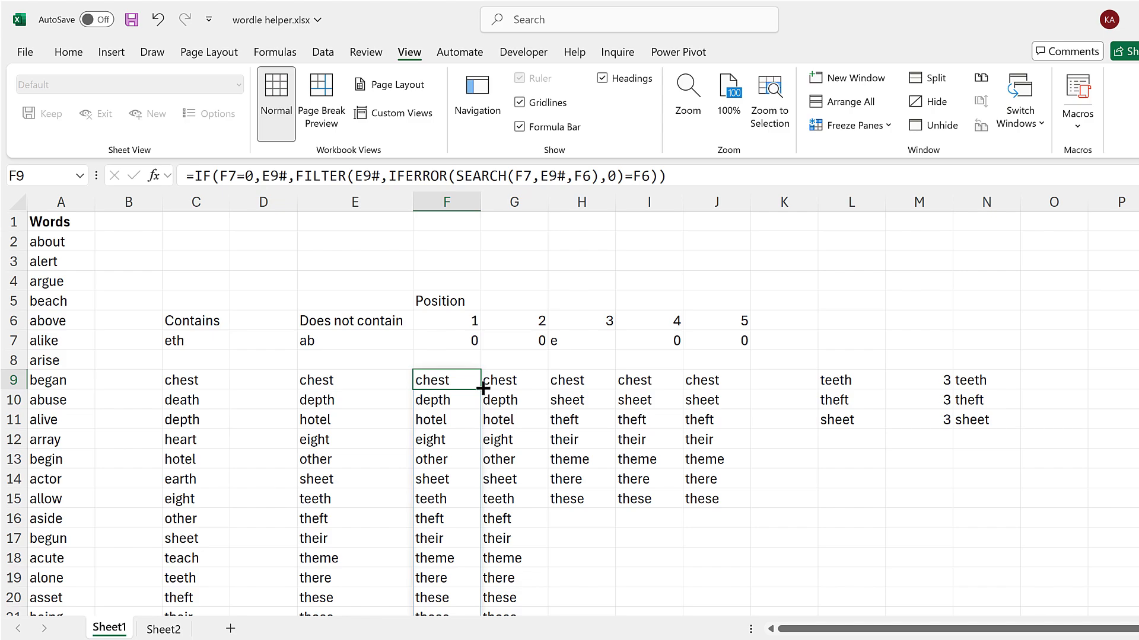
# Fill the F9 formula across to J9 and check the filtered words on Sheet2.
pyautogui.moveTo(484, 389); pyautogui.dragTo(795, 435)
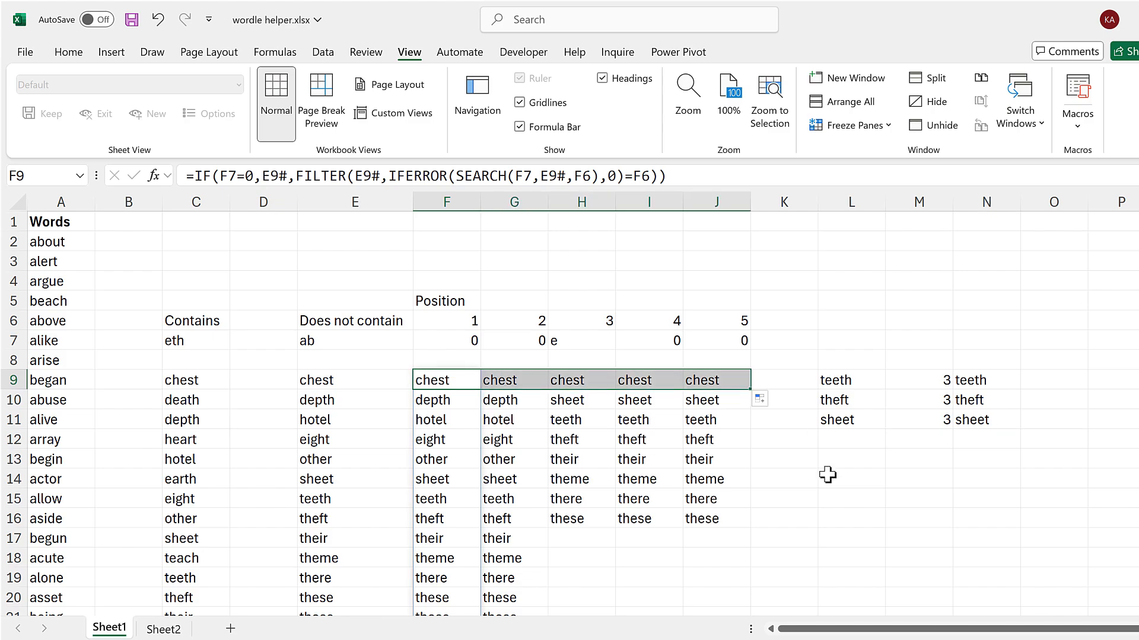
pyautogui.click(830, 476)
pyautogui.moveTo(561, 420); pyautogui.dragTo(706, 423)
pyautogui.click(833, 462)
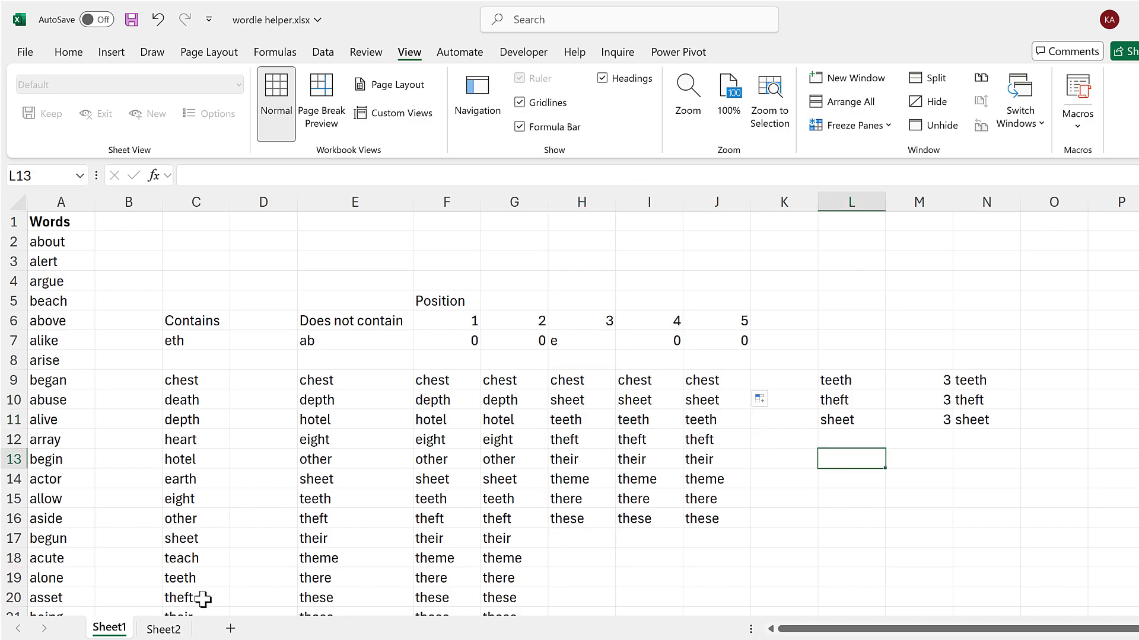
pyautogui.click(165, 630)
pyautogui.click(691, 223)
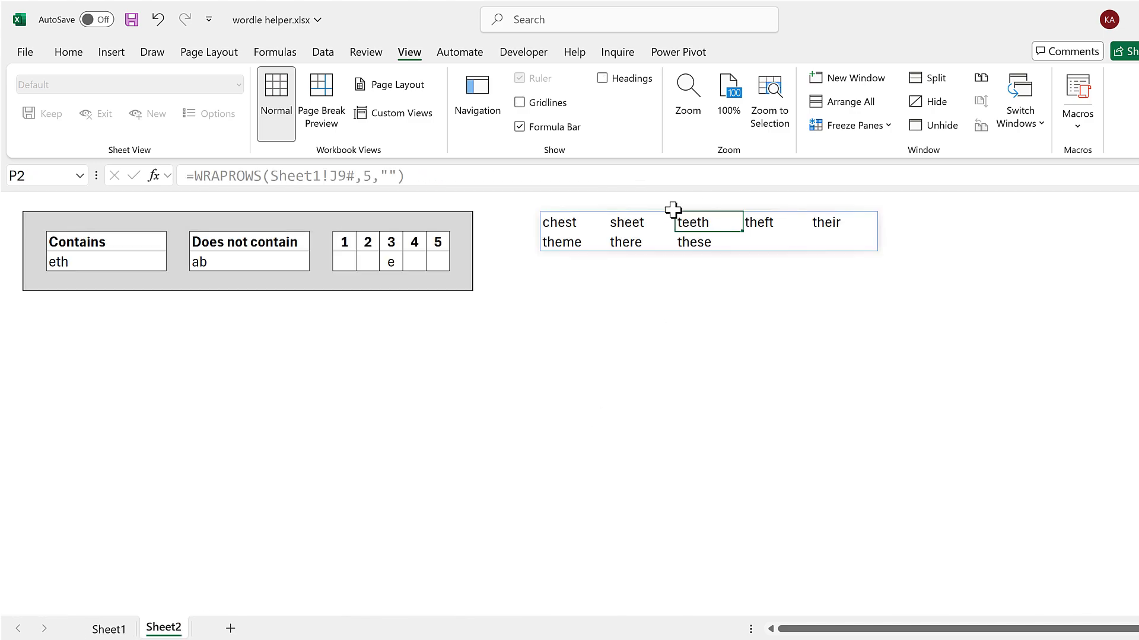
pyautogui.click(663, 381)
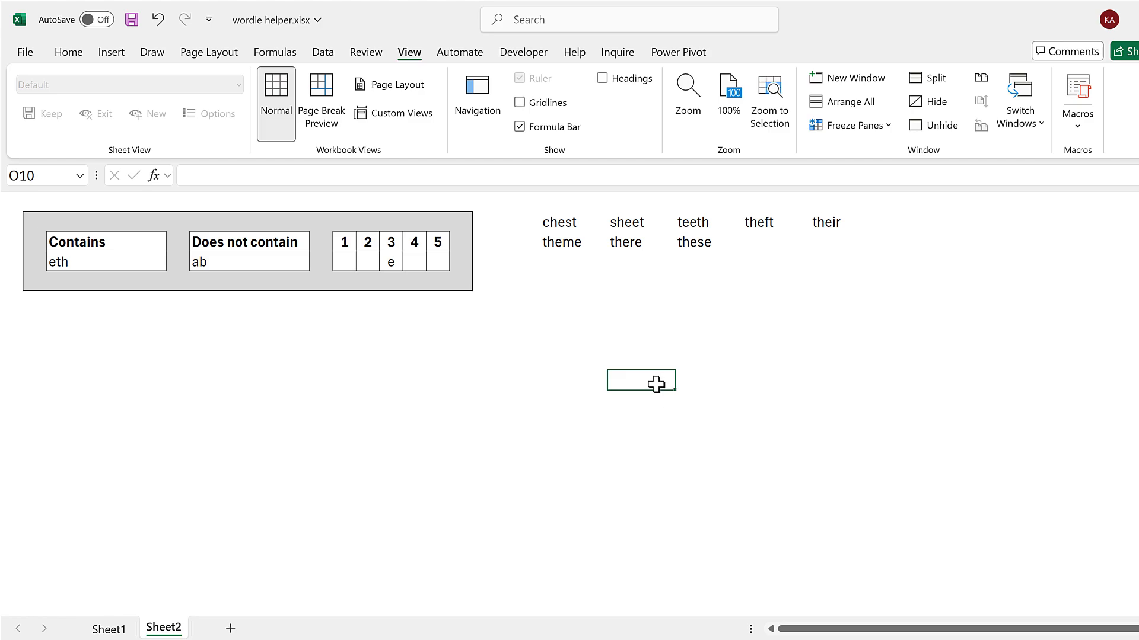
# Examine how far the word list in Sheet1's column A extends, from its first to its last entry.
pyautogui.click(106, 630)
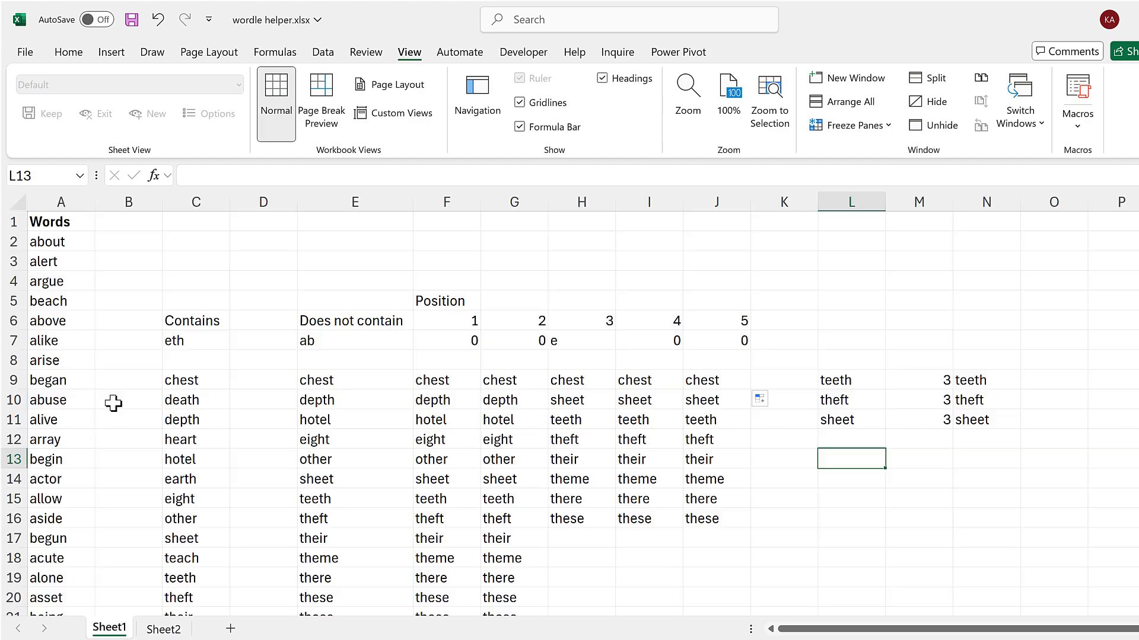
pyautogui.click(75, 241)
pyautogui.hotkey('ctrl', 'Down')
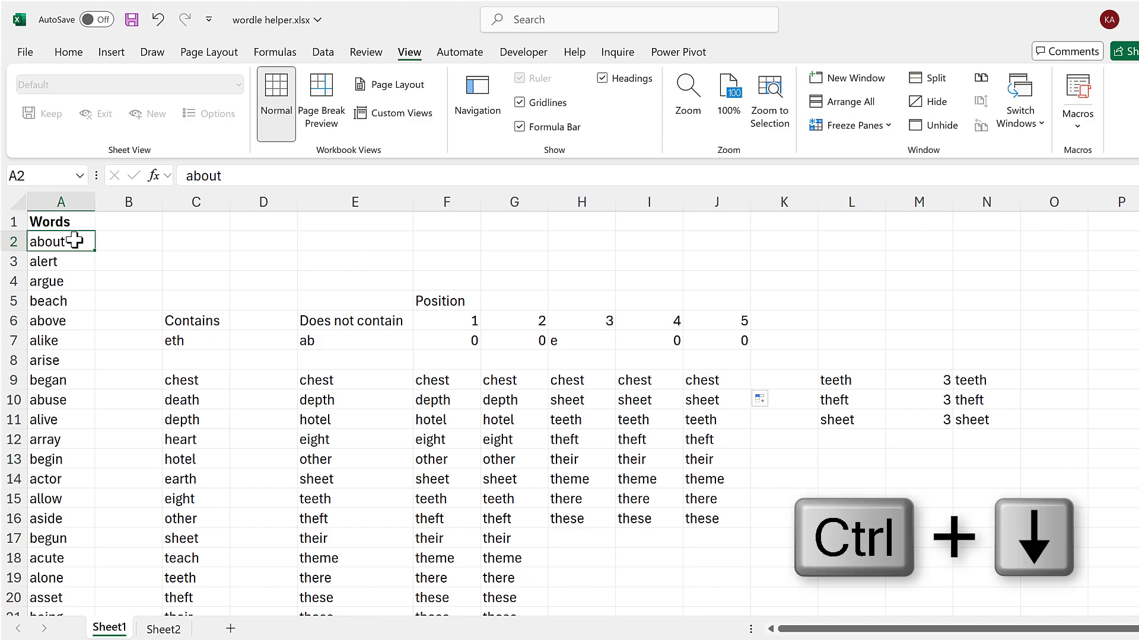
pyautogui.press('Down')
pyautogui.press('Up')
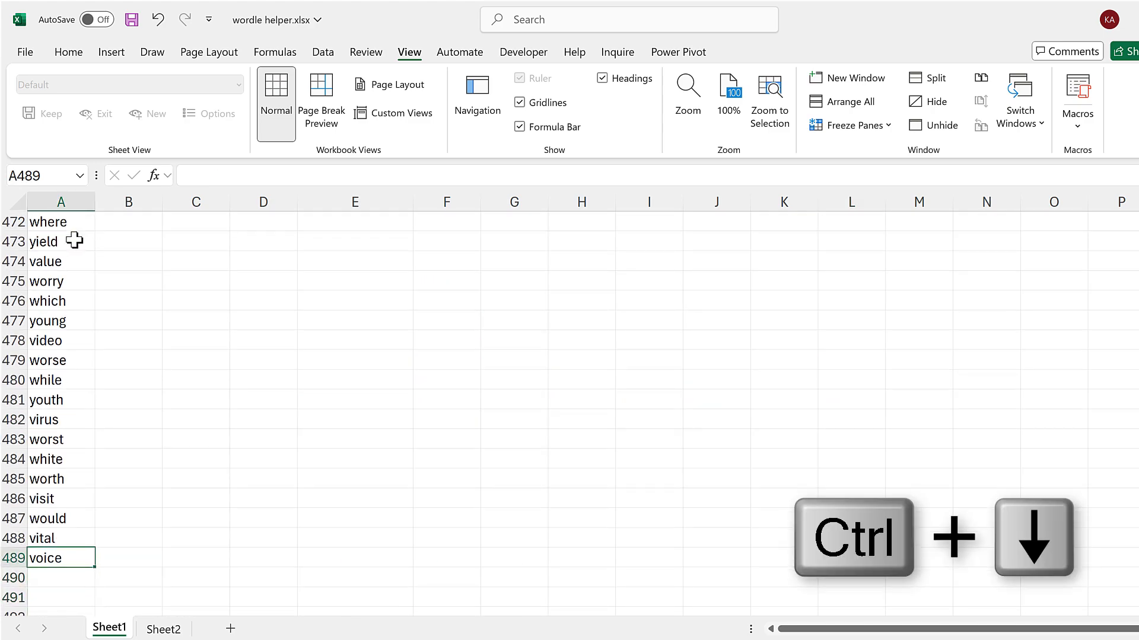
pyautogui.hotkey('ctrl', 'Up')
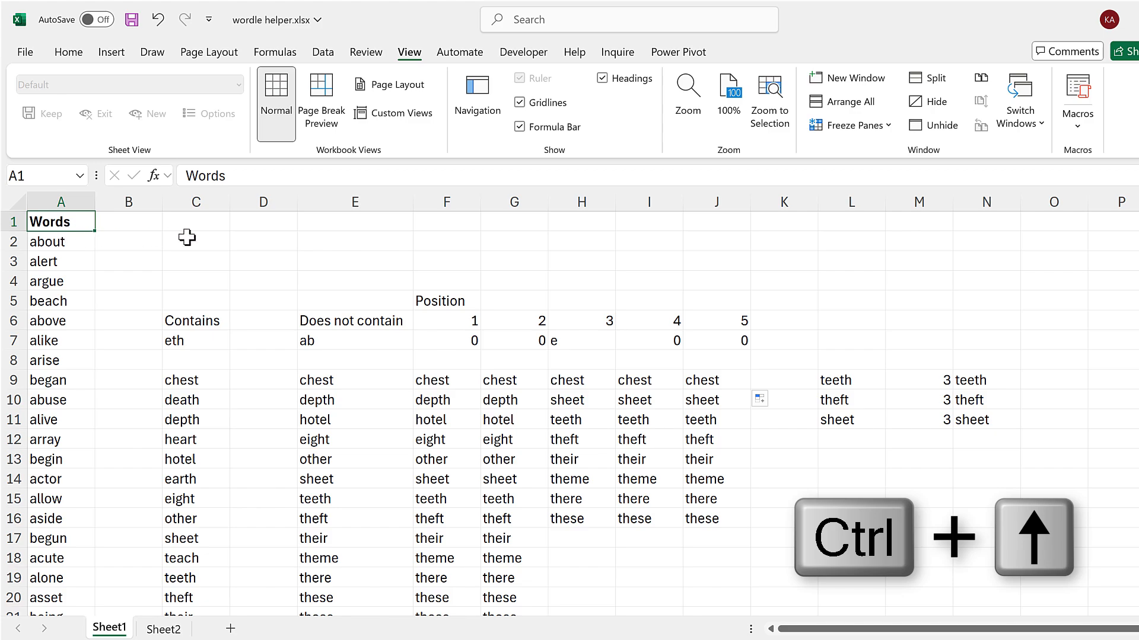
pyautogui.click(189, 238)
# Switch to the words.xlsx workbook and copy its full word list with the header, A1:A12948.
pyautogui.click(465, 639)
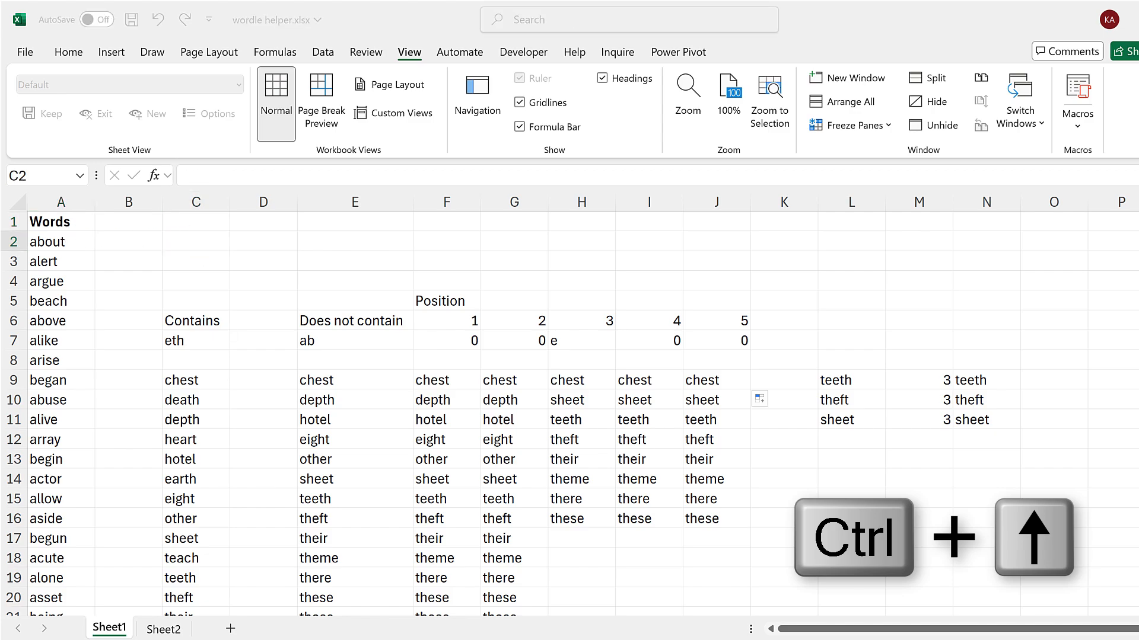
pyautogui.click(381, 613)
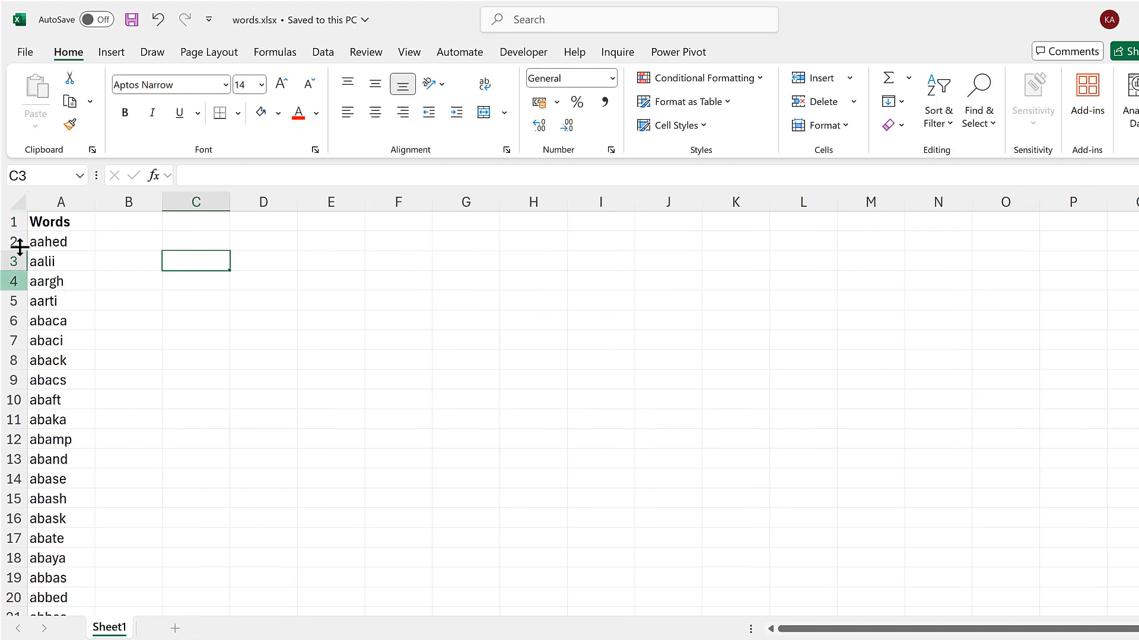
pyautogui.click(50, 223)
pyautogui.hotkey('ctrl', 'shift', 'Down')
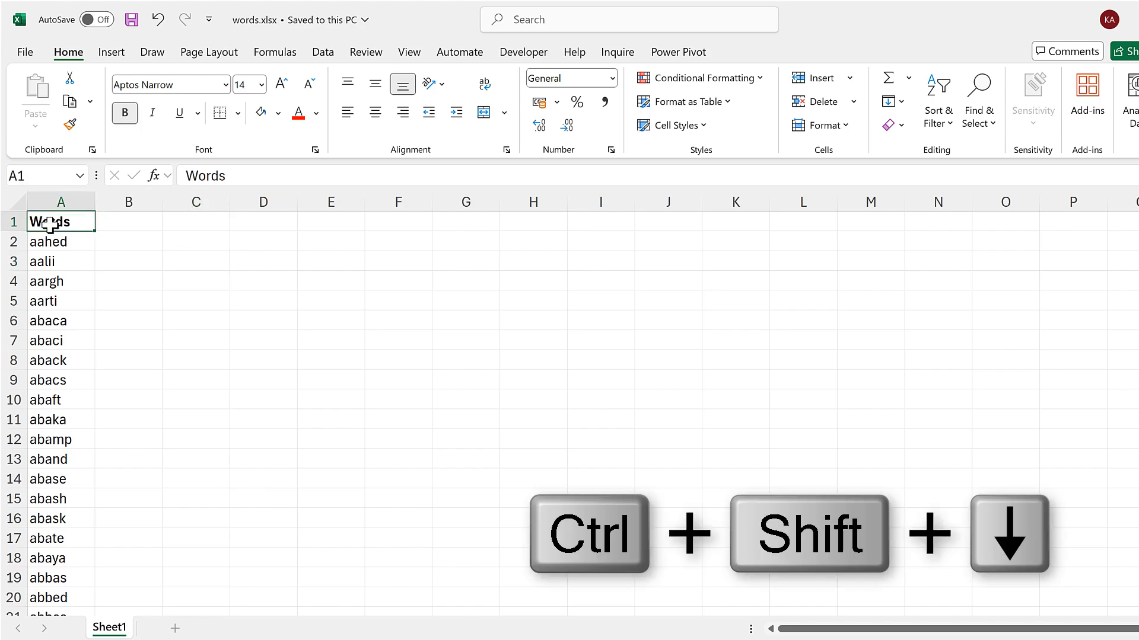
pyautogui.scroll(-1, 234, 342)
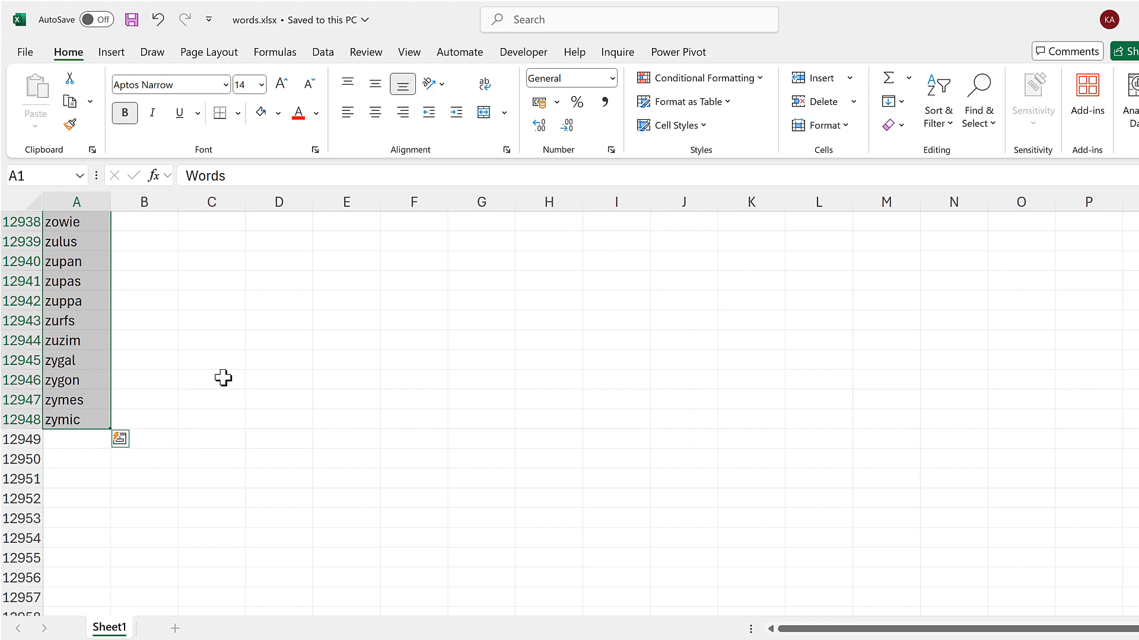
pyautogui.hotkey('ctrl', 'c')
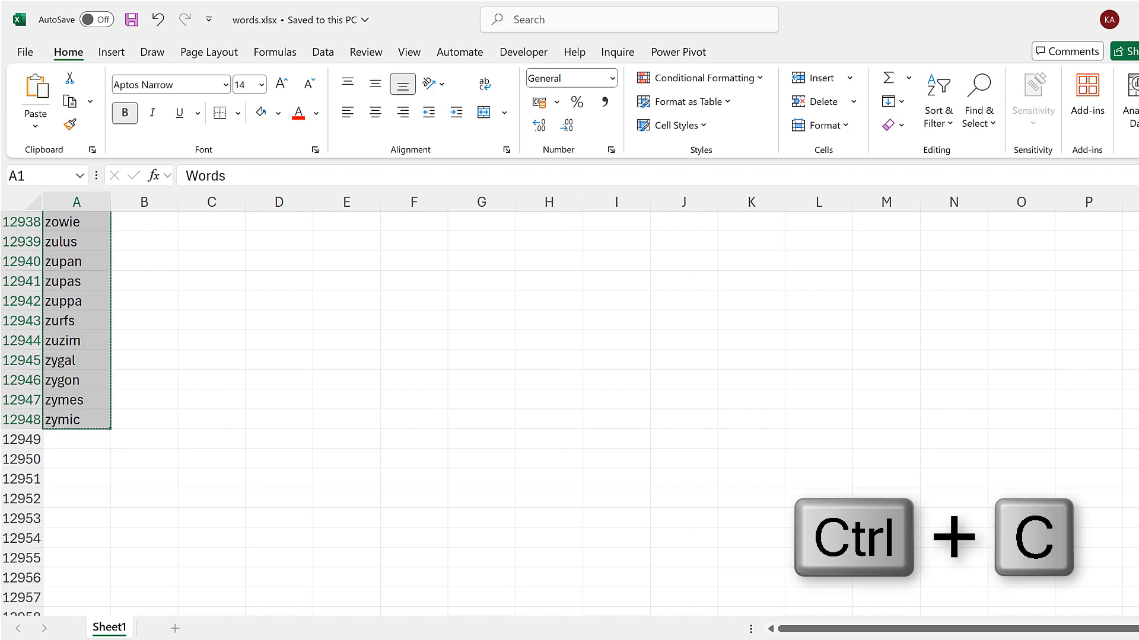
# Replace the word list in wordle helper.xlsx by pasting the copied words at Sheet1's A1.
pyautogui.click(557, 614)
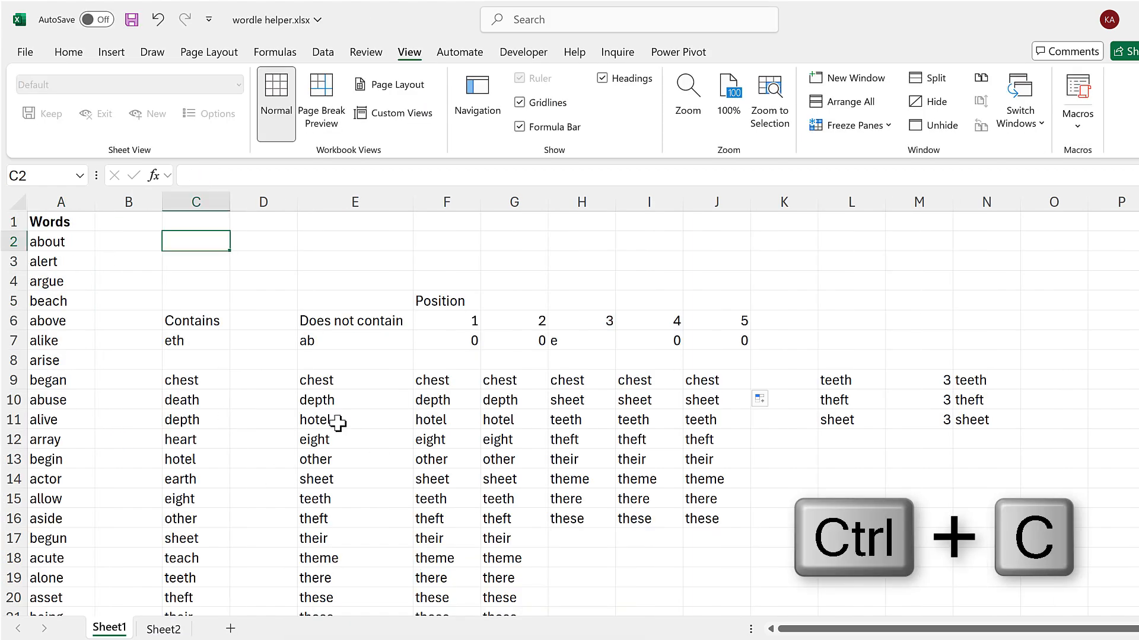
pyautogui.click(60, 222)
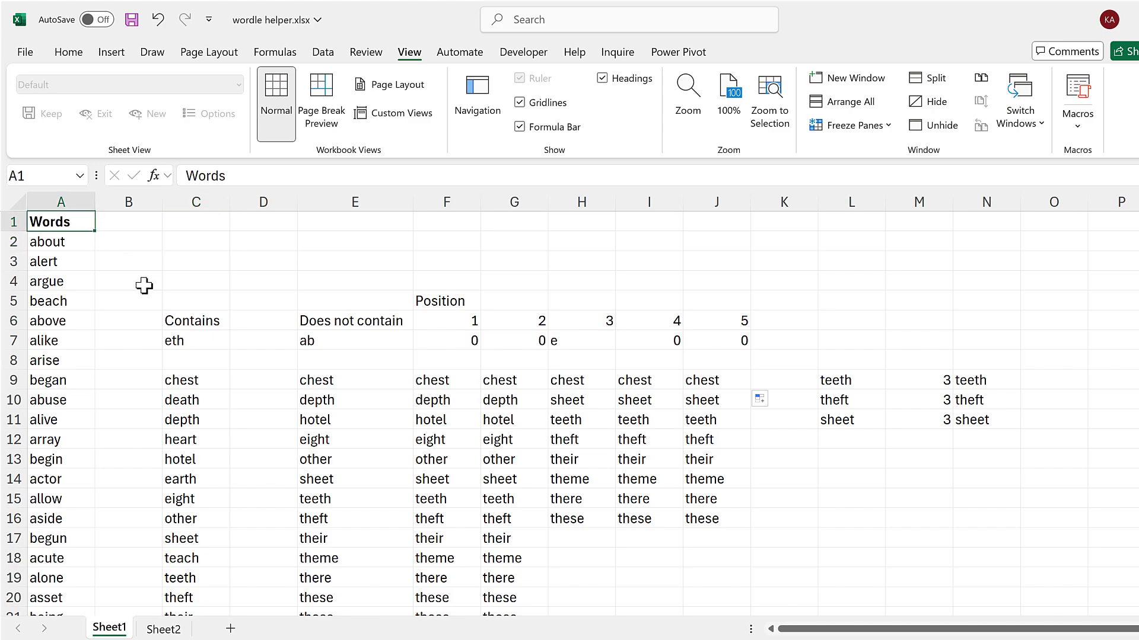
pyautogui.hotkey('ctrl', 'v')
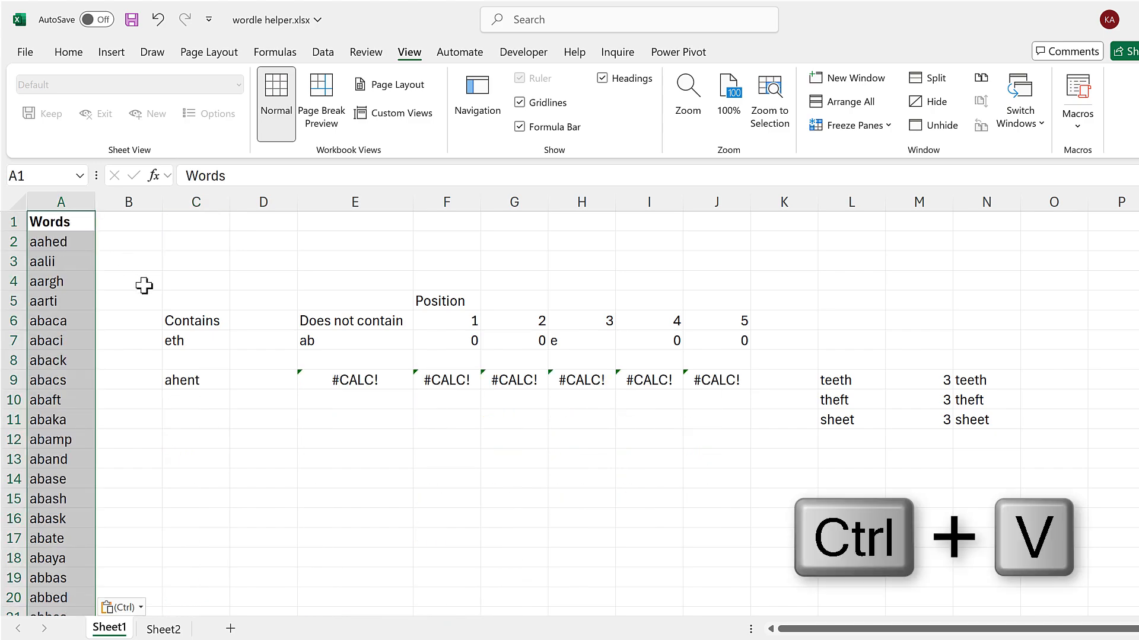
pyautogui.click(144, 286)
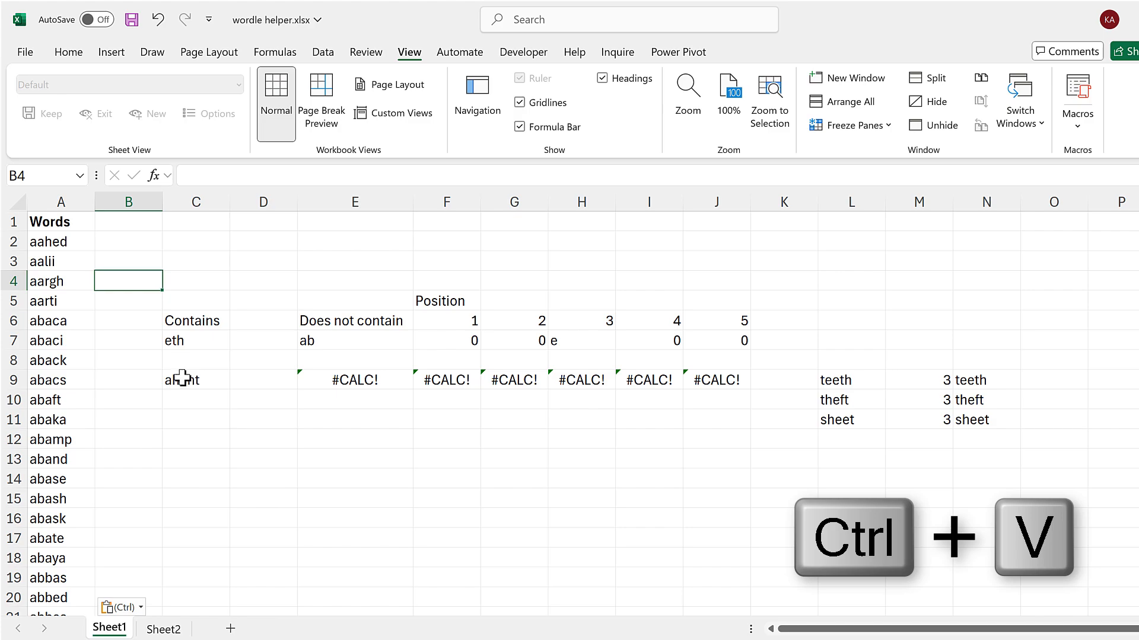
# Set the value-if-true range of the IF formula in C9 to A2:A12948.
pyautogui.click(200, 378)
pyautogui.moveTo(322, 176); pyautogui.dragTo(263, 176)
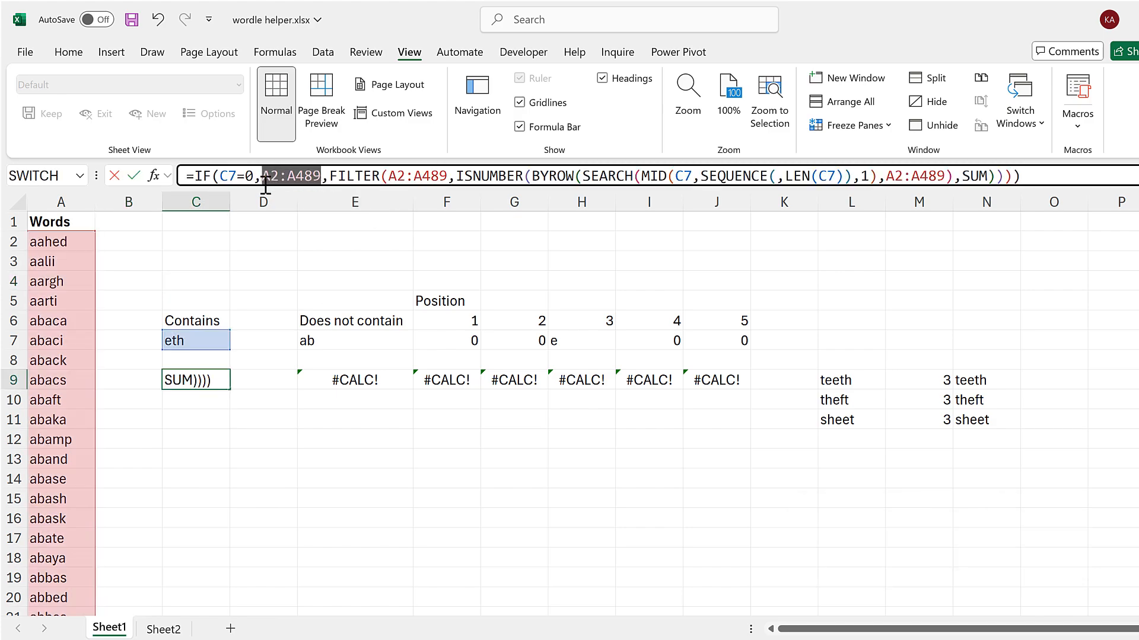
pyautogui.press('Delete')
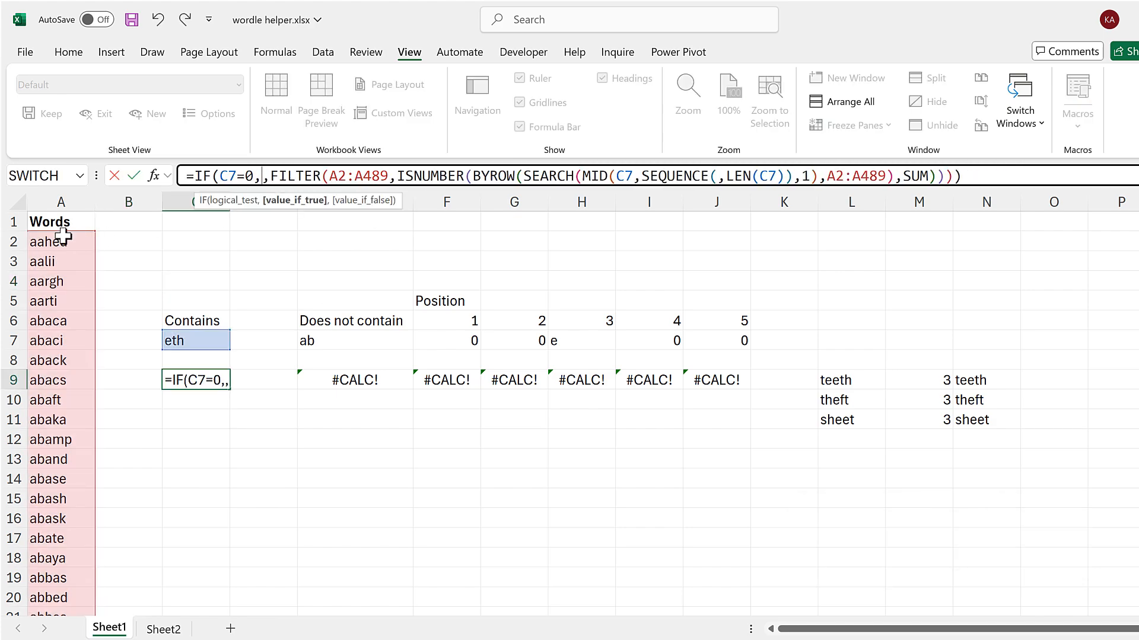
pyautogui.click(62, 237)
pyautogui.hotkey('ctrl', 'shift', 'Down')
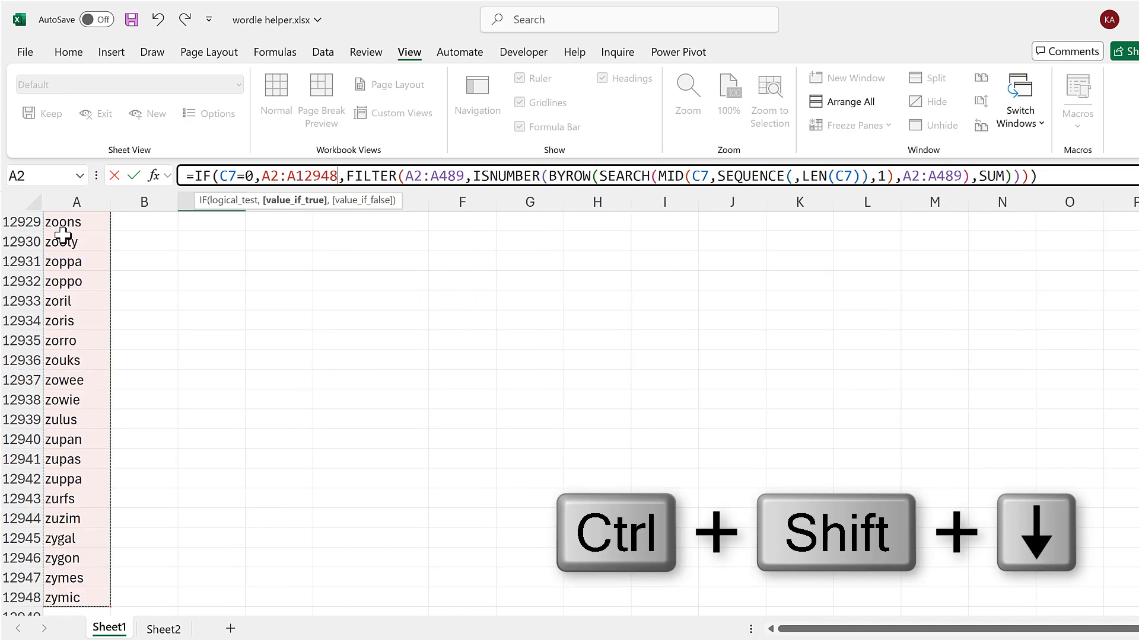
# Replace both remaining A2:A489 references in C9's FILTER and SEARCH functions with A2:A12948.
pyautogui.moveTo(262, 176); pyautogui.dragTo(337, 176)
pyautogui.hotkey('ctrl', 'c')
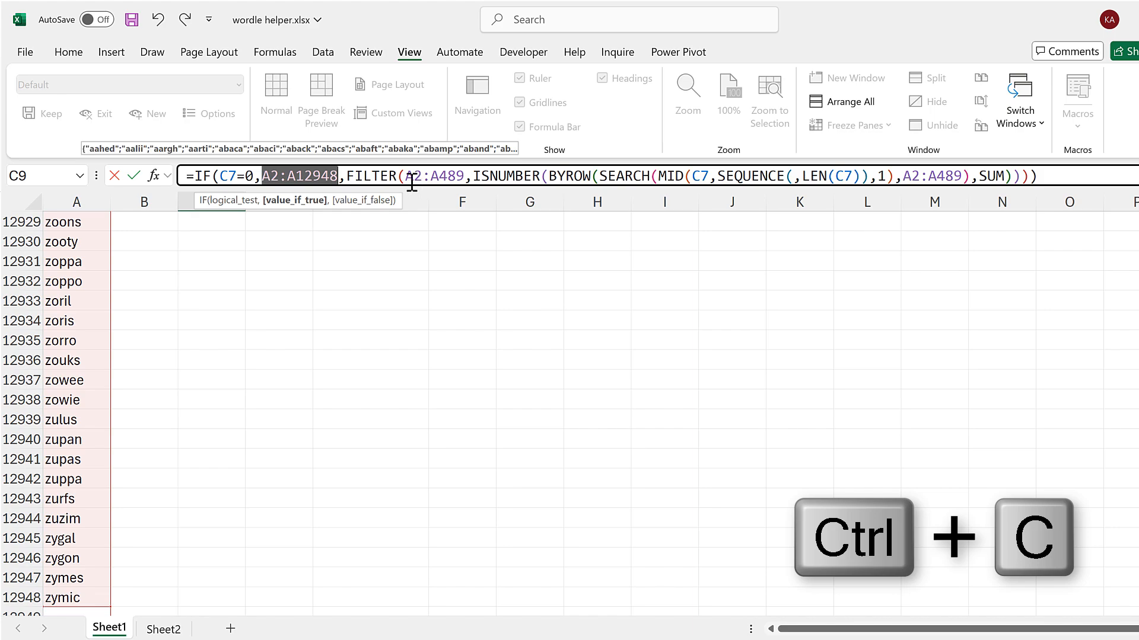
pyautogui.moveTo(406, 175); pyautogui.dragTo(465, 177)
pyautogui.hotkey('ctrl', 'v')
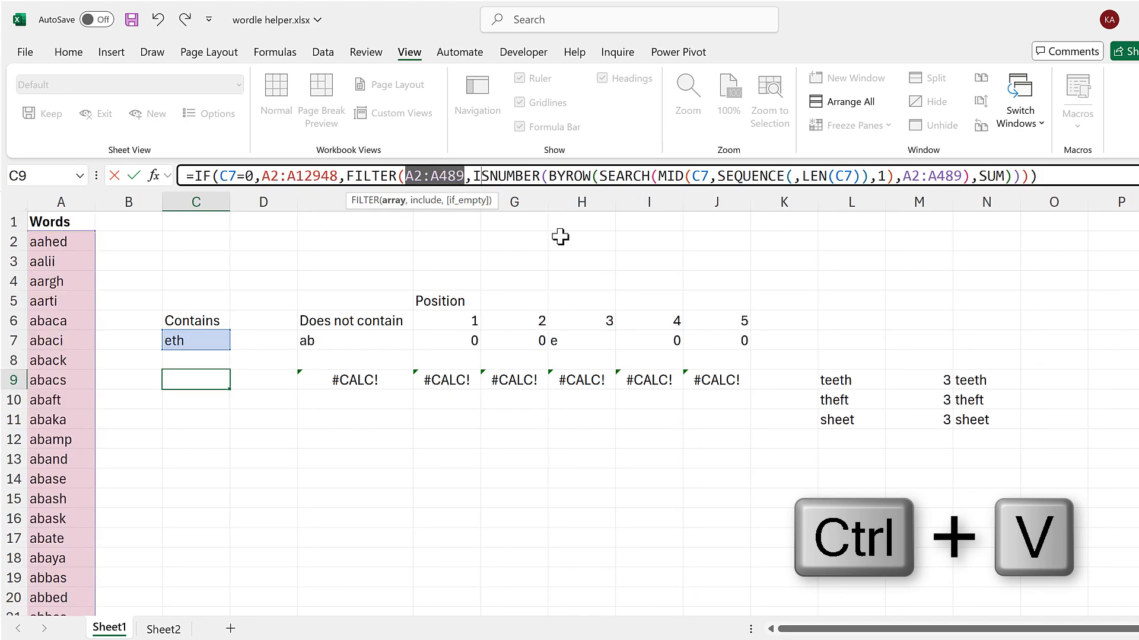
pyautogui.moveTo(919, 177); pyautogui.dragTo(982, 177)
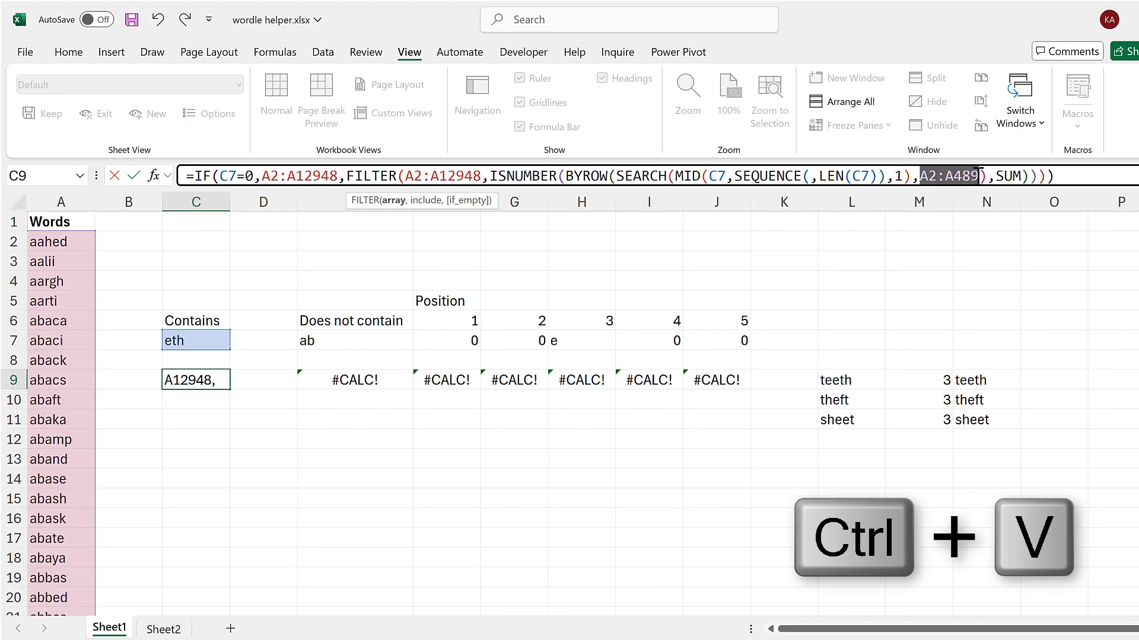
pyautogui.hotkey('ctrl', 'v')
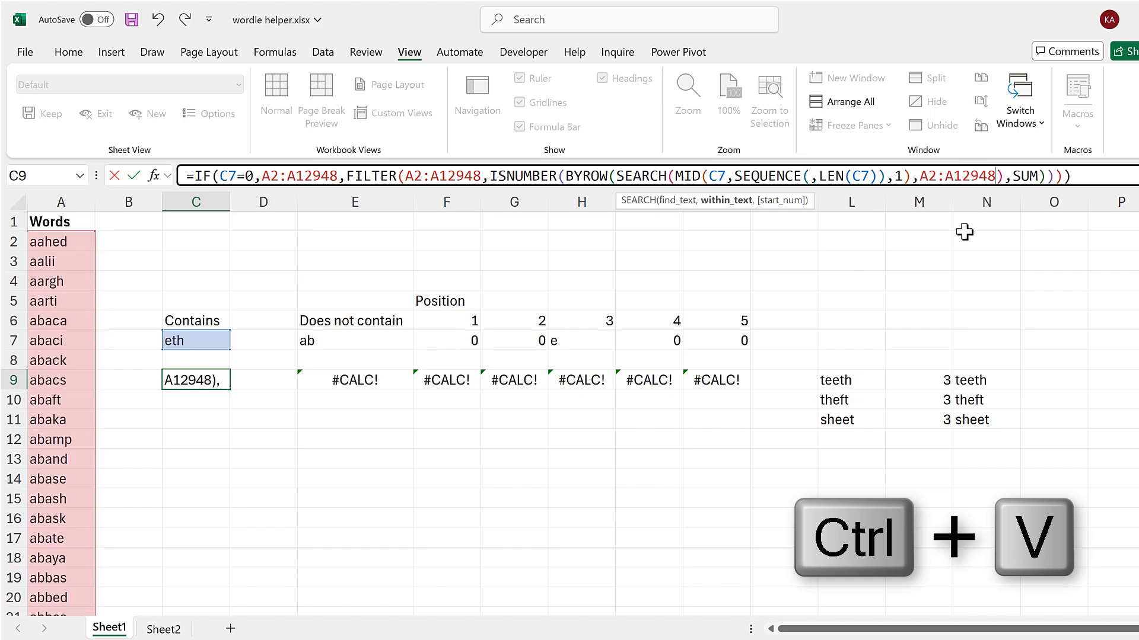
pyautogui.press('Return')
# Review the filtered words in Sheet1's C9 and E9:J9, and the wrapped word list on Sheet2.
pyautogui.click(227, 386)
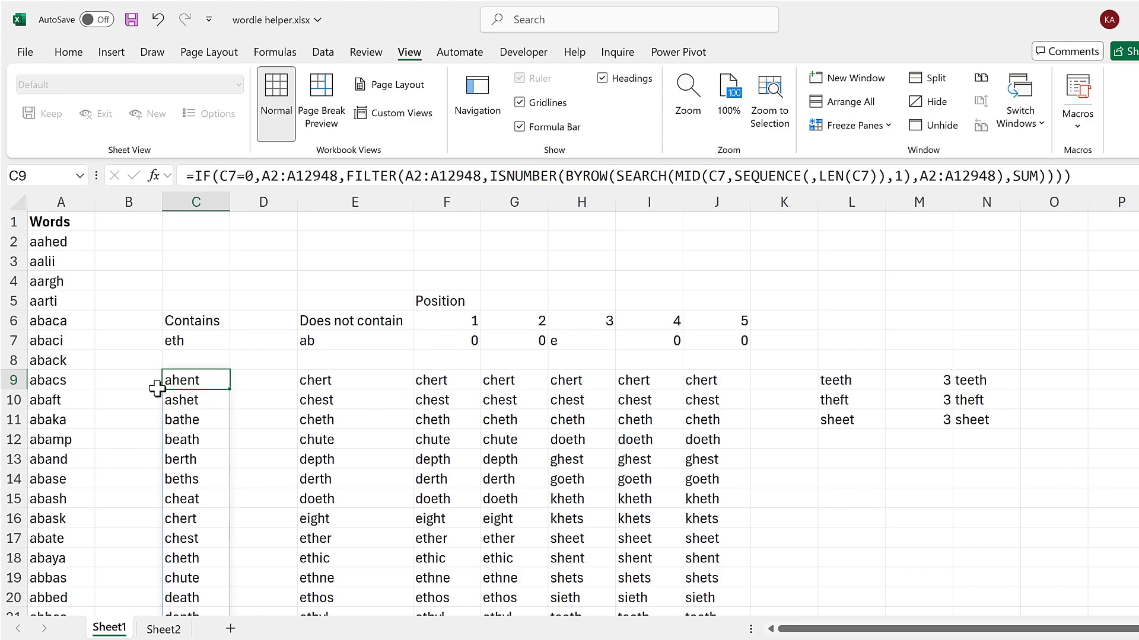
pyautogui.moveTo(359, 387); pyautogui.dragTo(699, 386)
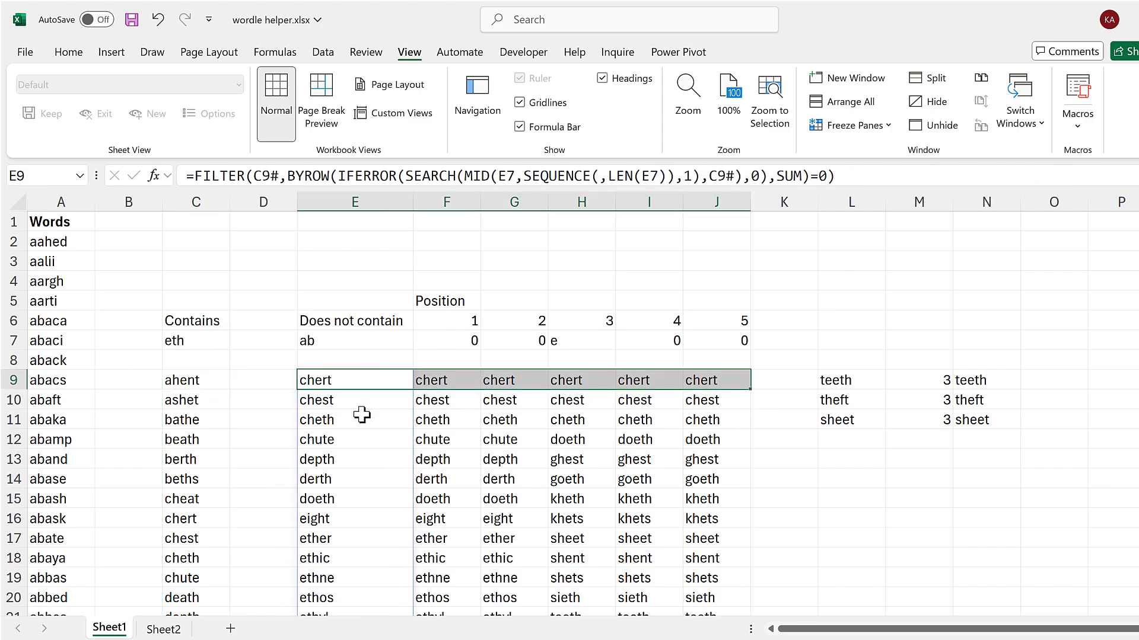
pyautogui.click(260, 383)
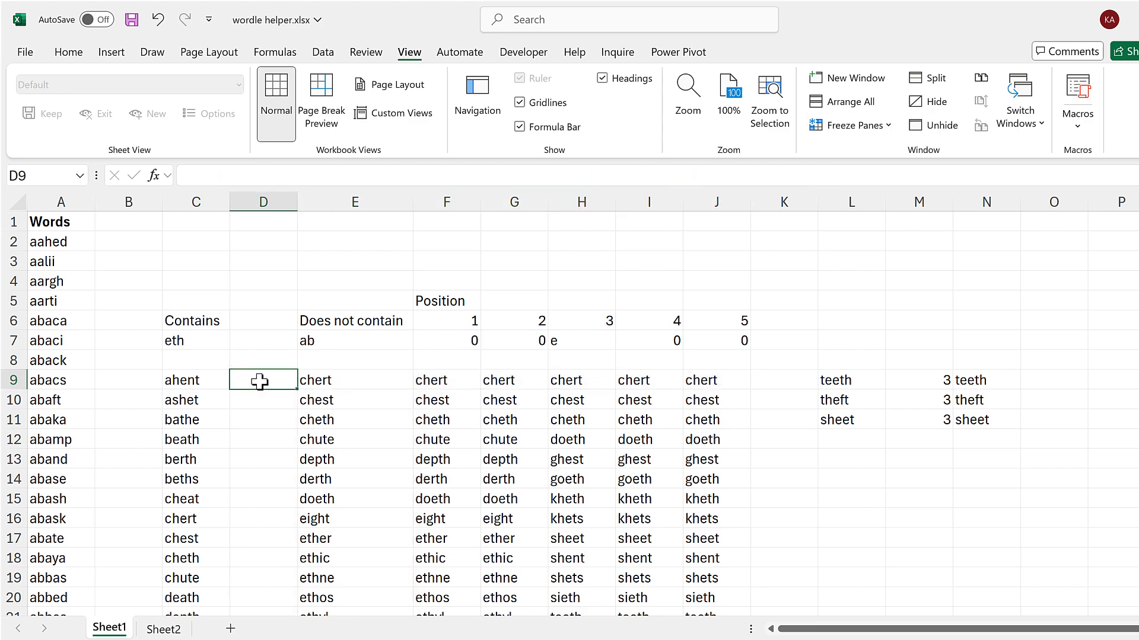
pyautogui.click(165, 629)
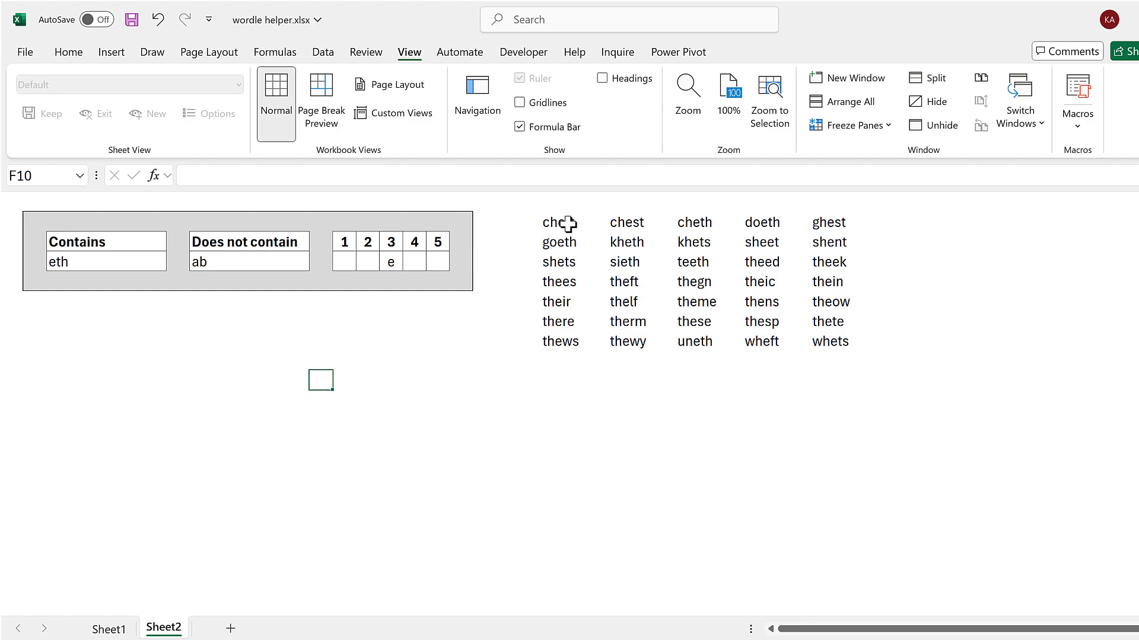
pyautogui.moveTo(568, 223); pyautogui.dragTo(839, 343)
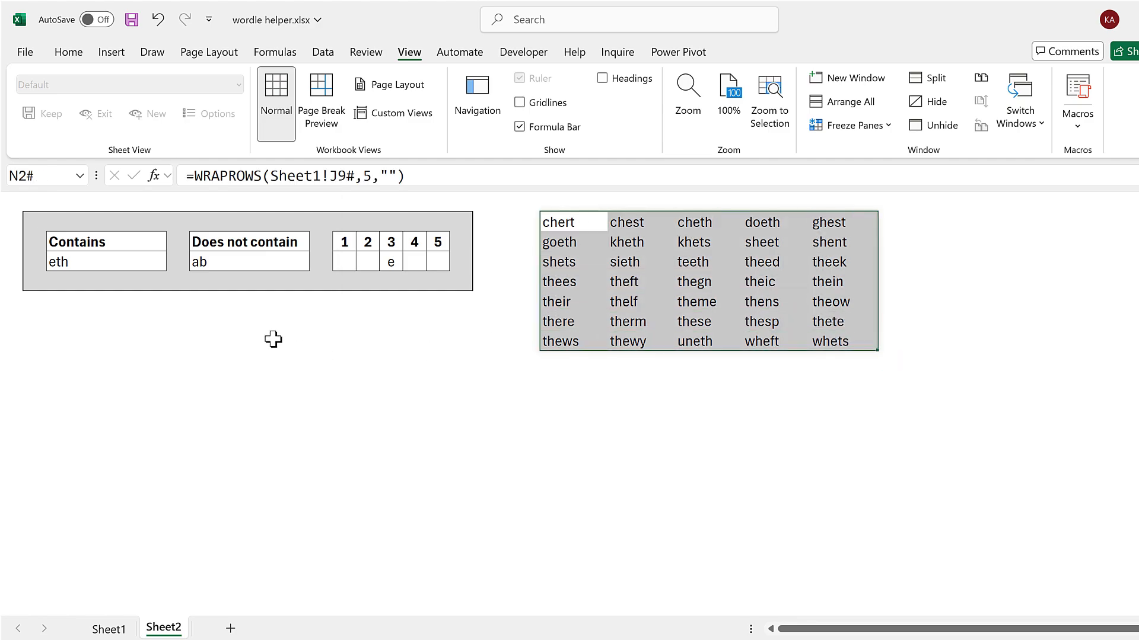
pyautogui.click(273, 339)
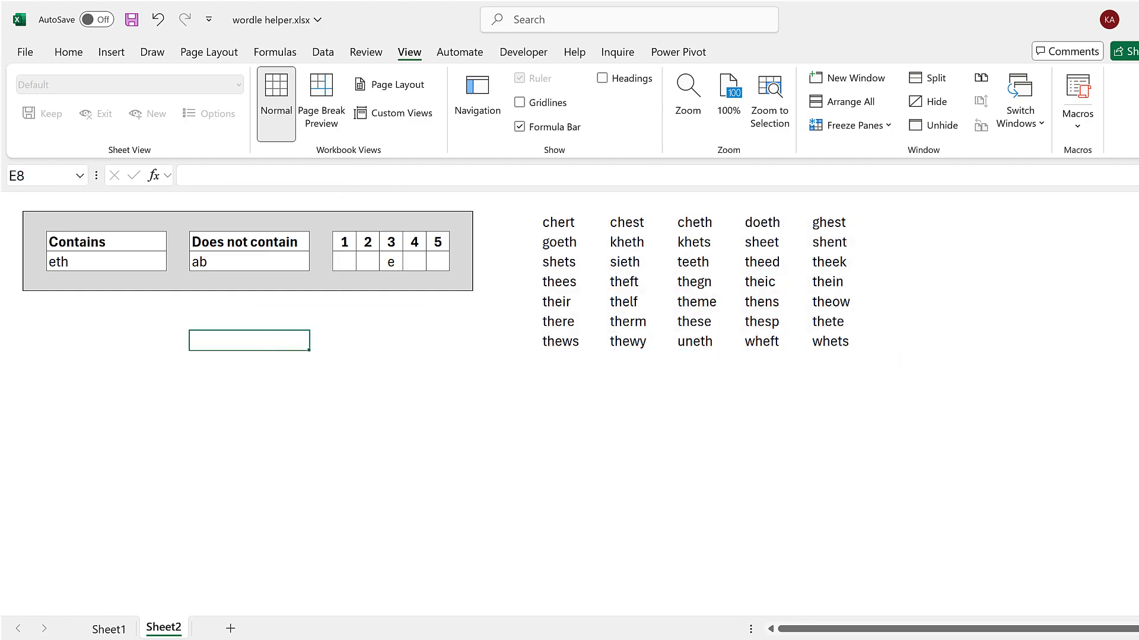
# Switch to the browser to view the Reddit comment linking Wordle's answers and guesses lists, and return to wordle helper.xlsx.
pyautogui.hotkey('alt', 'Tab')
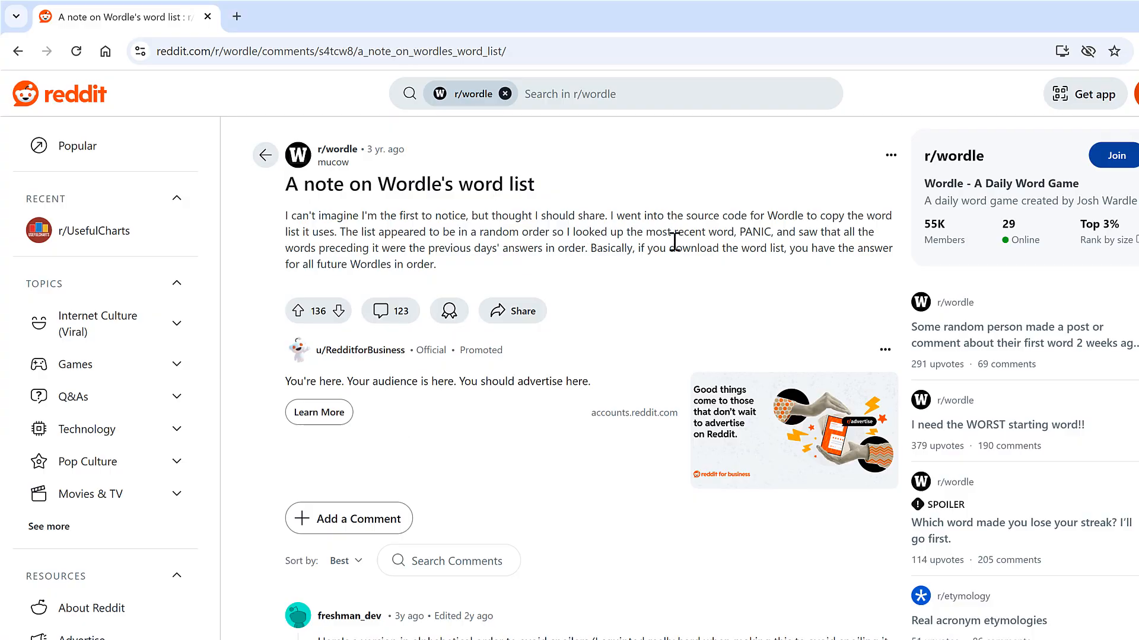
pyautogui.scroll(-5, 670, 252)
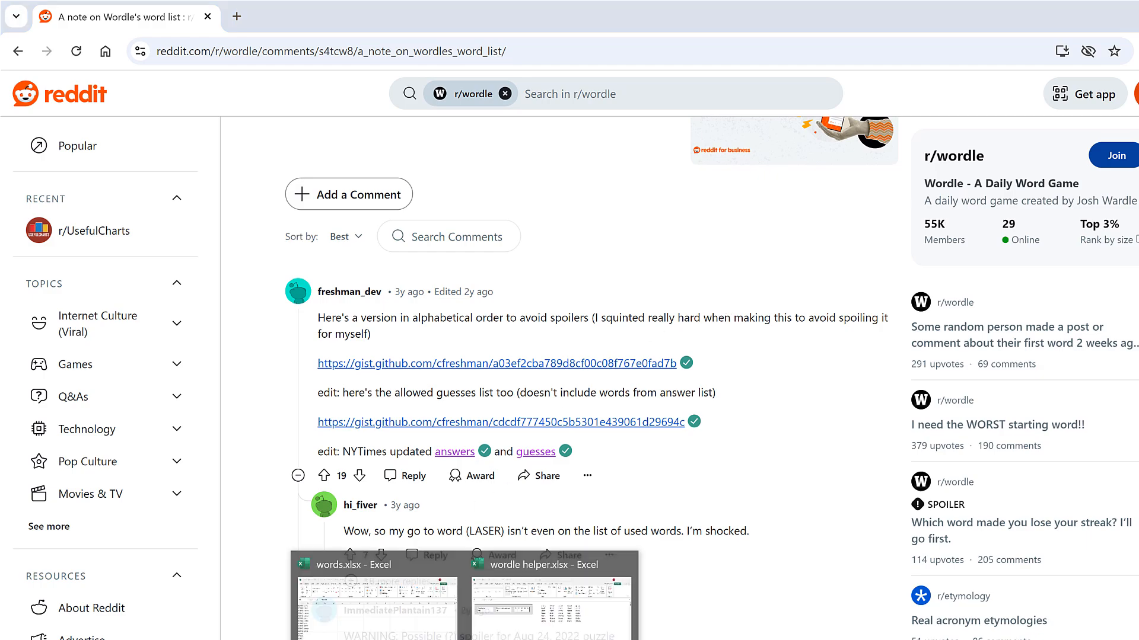
pyautogui.click(544, 596)
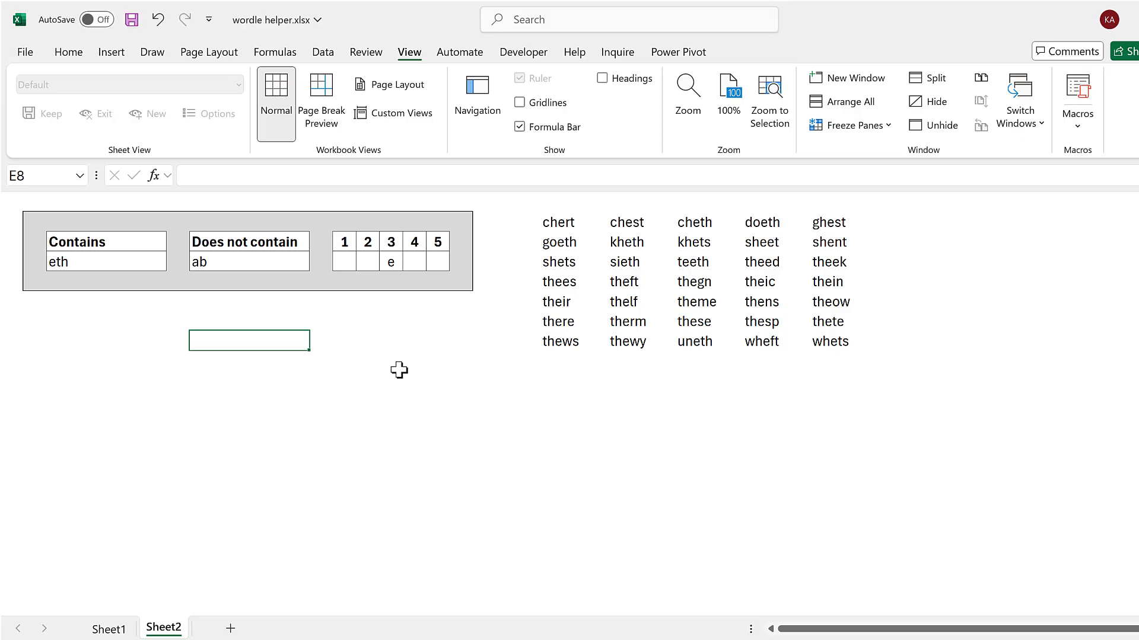
pyautogui.click(405, 339)
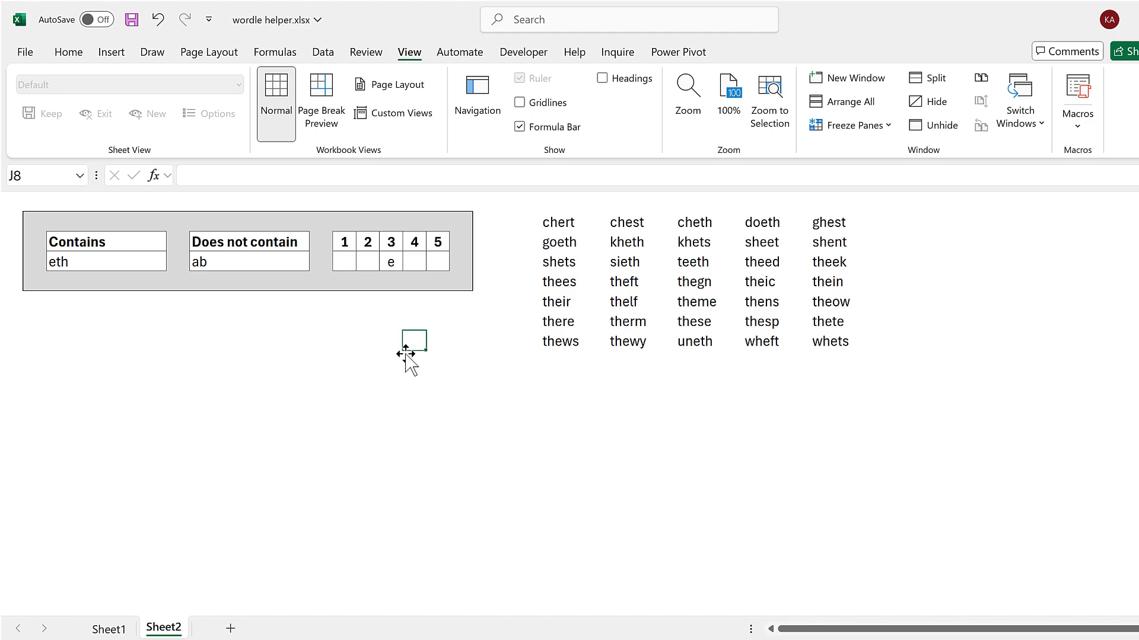
# Clear the Contains, Does not contain and position 3 entries in Sheet2's input panel.
pyautogui.click(120, 257)
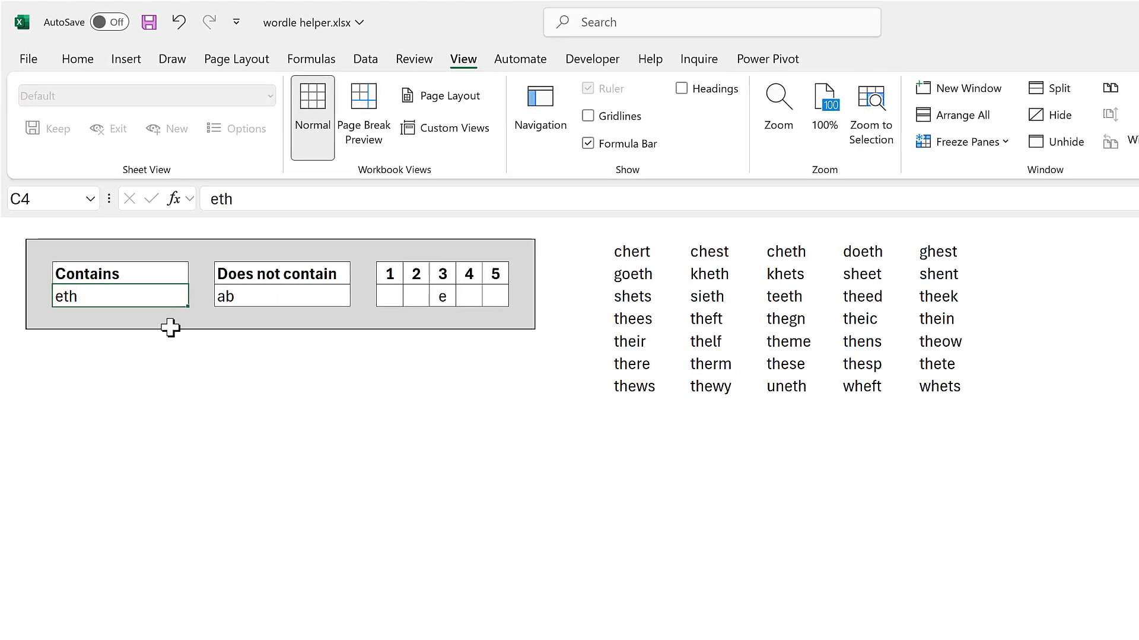
pyautogui.press('Delete')
pyautogui.click(296, 319)
pyautogui.press('Delete')
pyautogui.click(481, 318)
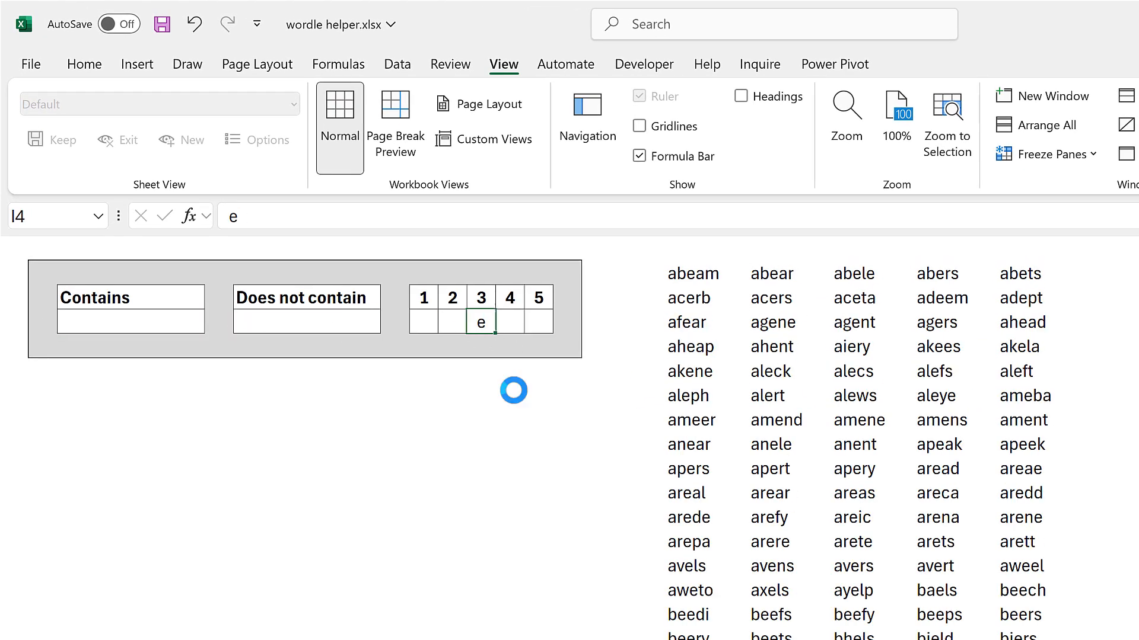
pyautogui.press('Delete')
pyautogui.click(446, 442)
# Record the first guess, games, in cell C7 below the input panel.
pyautogui.click(112, 396)
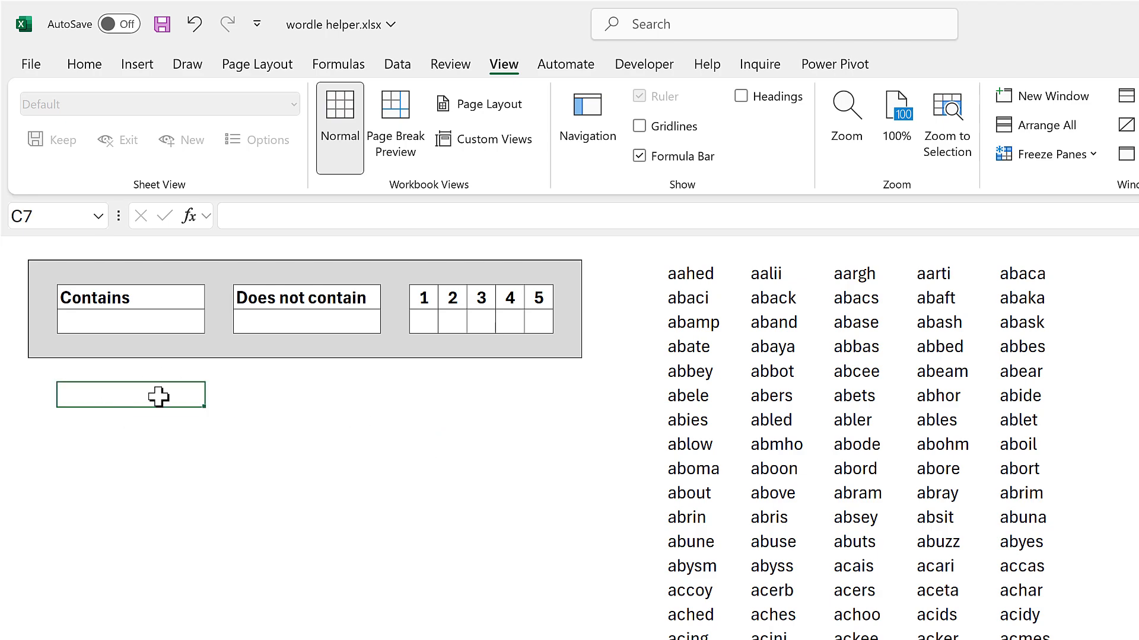
pyautogui.write('games')
pyautogui.press('Return')
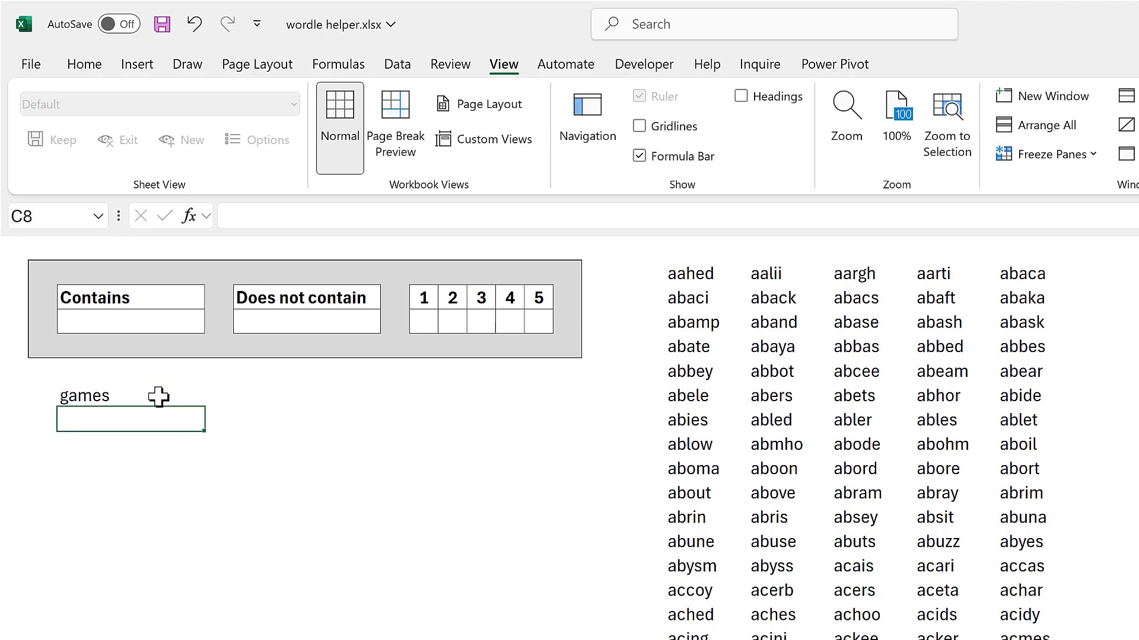
# Set the Contains letters to aes and the Does not contain letters to gm.
pyautogui.click(148, 325)
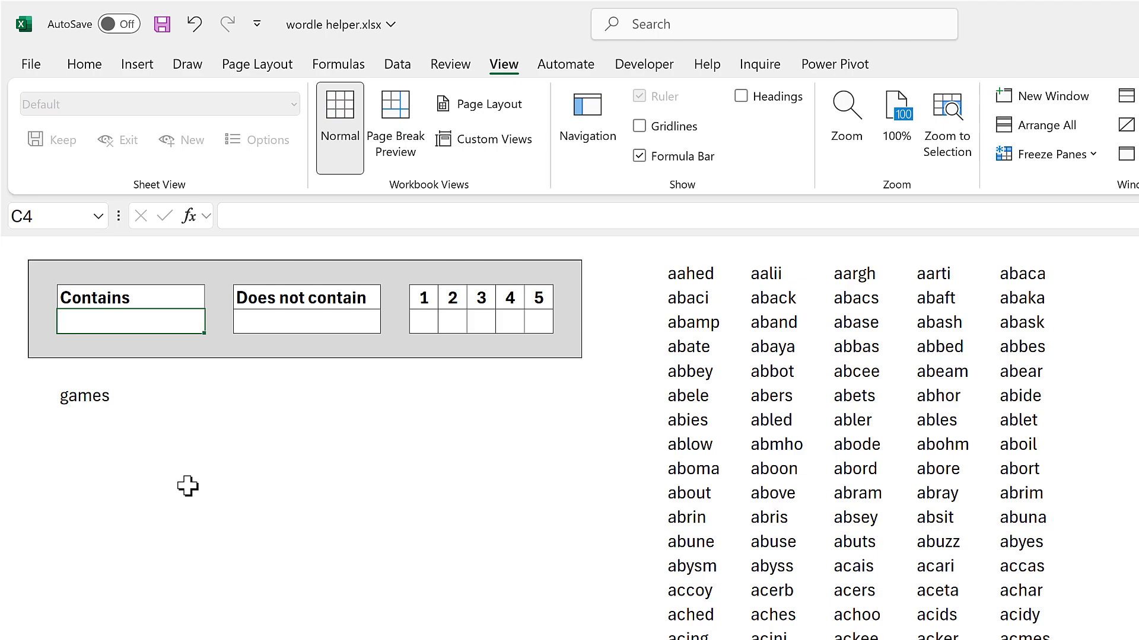
pyautogui.write('aes')
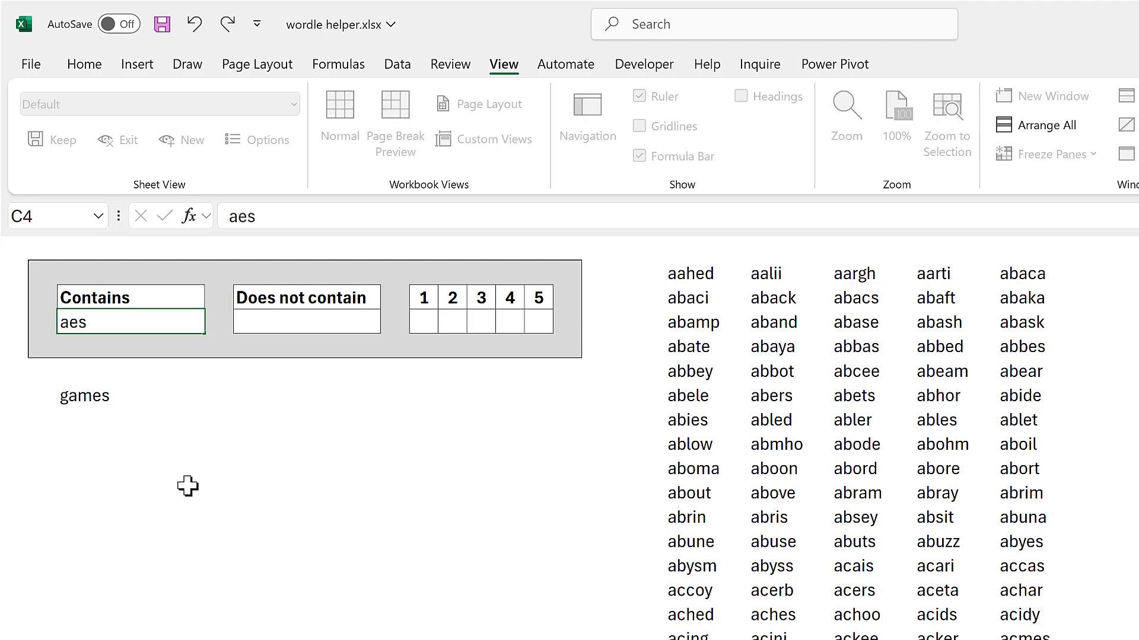
pyautogui.press('Return')
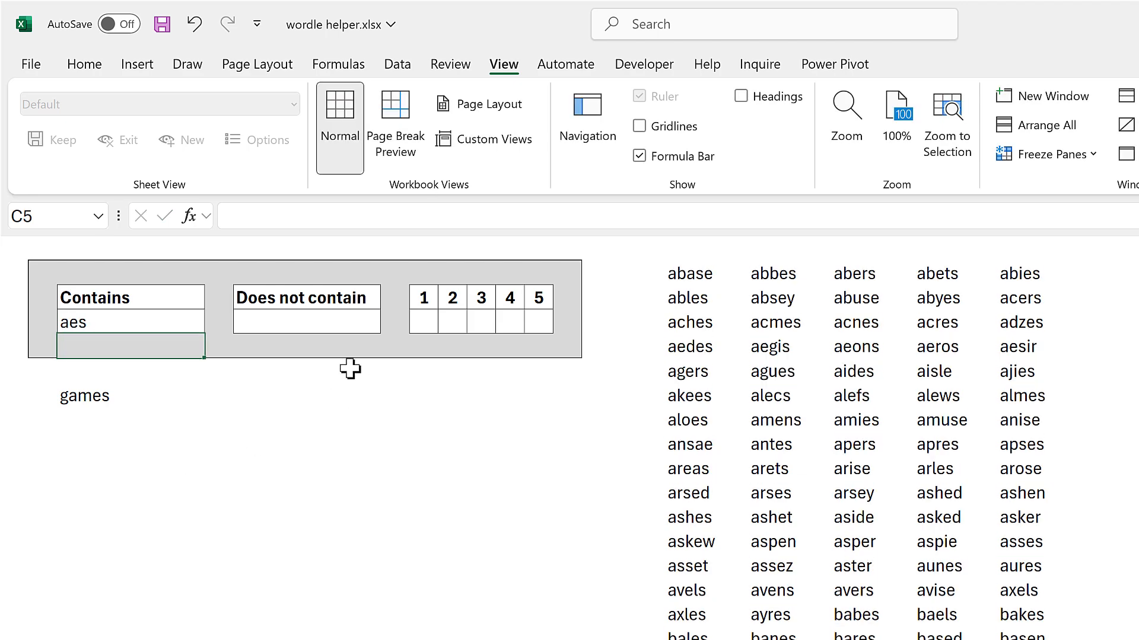
pyautogui.click(339, 323)
pyautogui.write('gm')
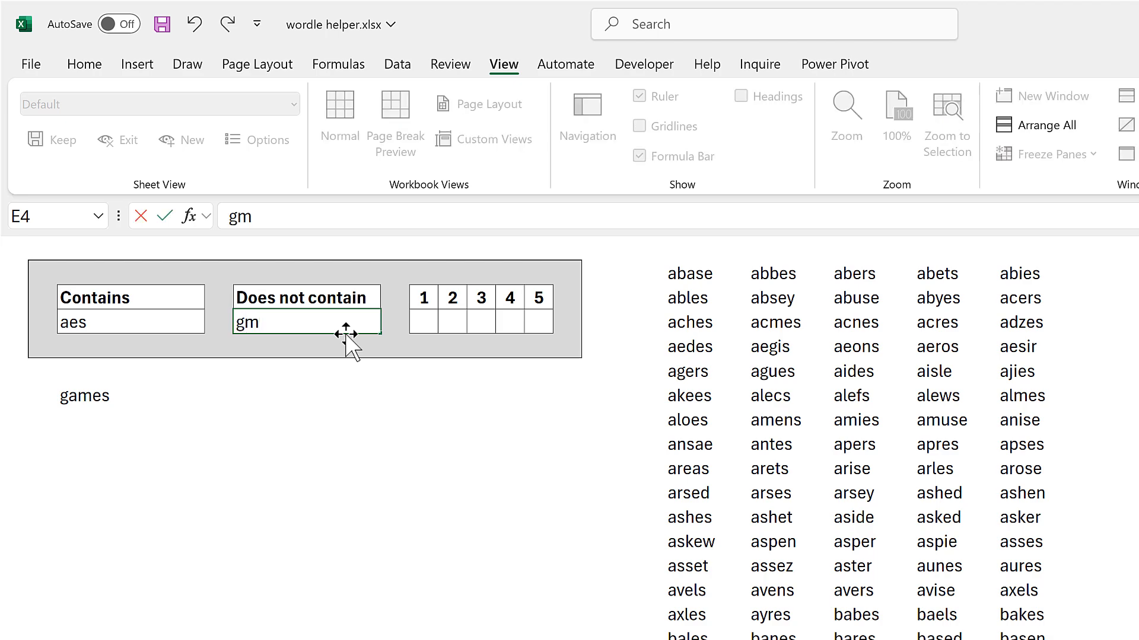
pyautogui.press('Return')
# Record the second guess, pound, in cell C8 under games.
pyautogui.click(79, 425)
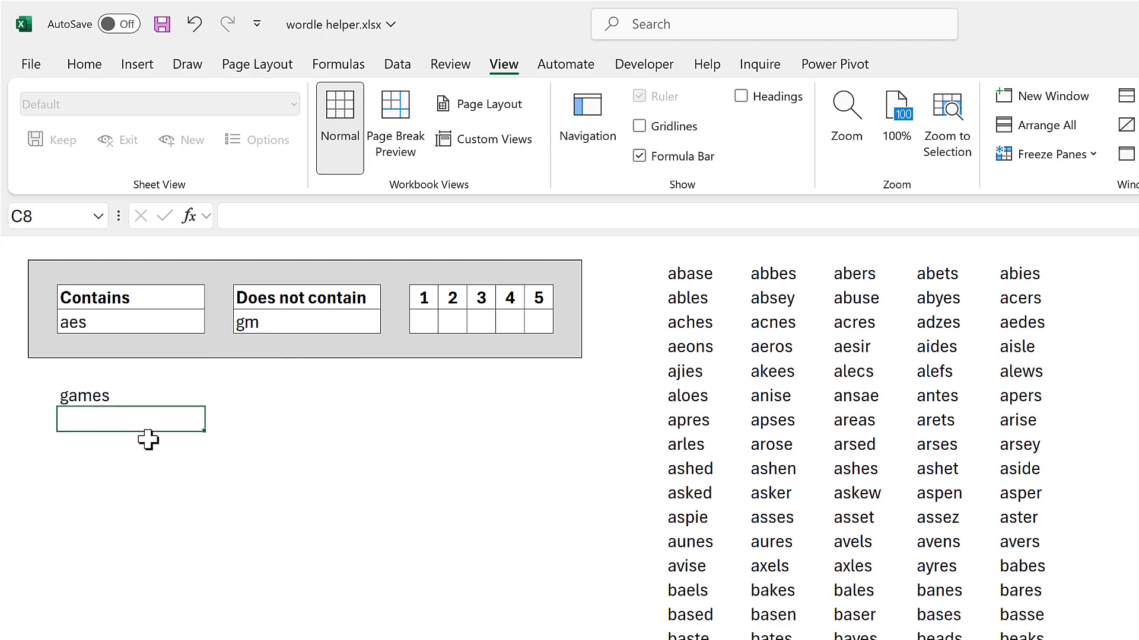
pyautogui.write('pound')
pyautogui.press('Return')
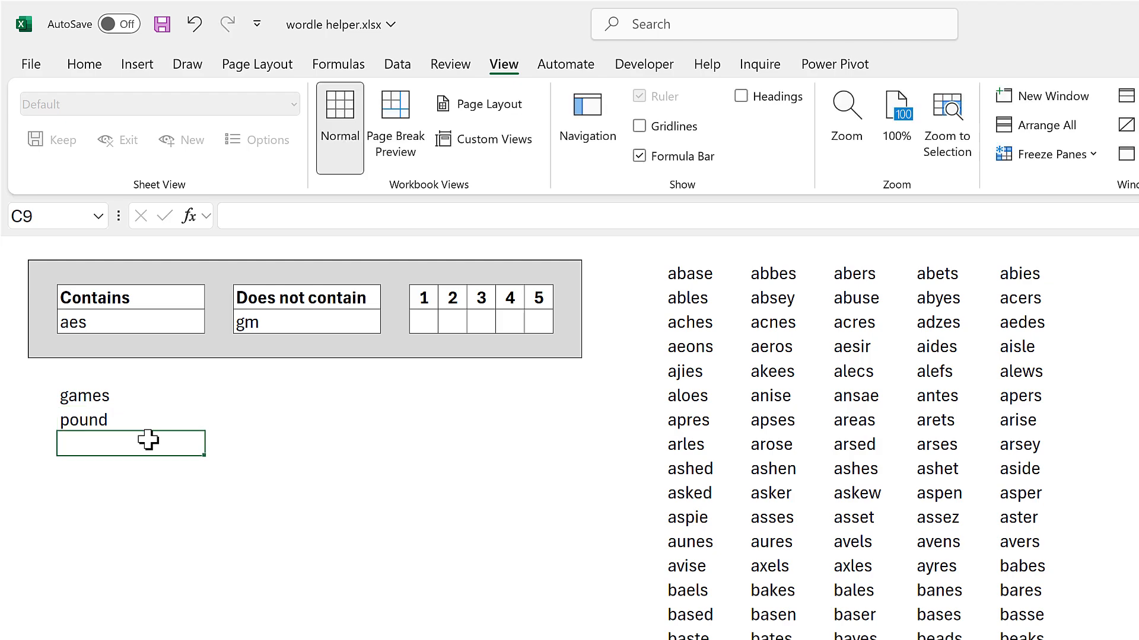
# Extend the Does not contain letters in E4 to gmpound.
pyautogui.click(259, 325)
pyautogui.click(302, 218)
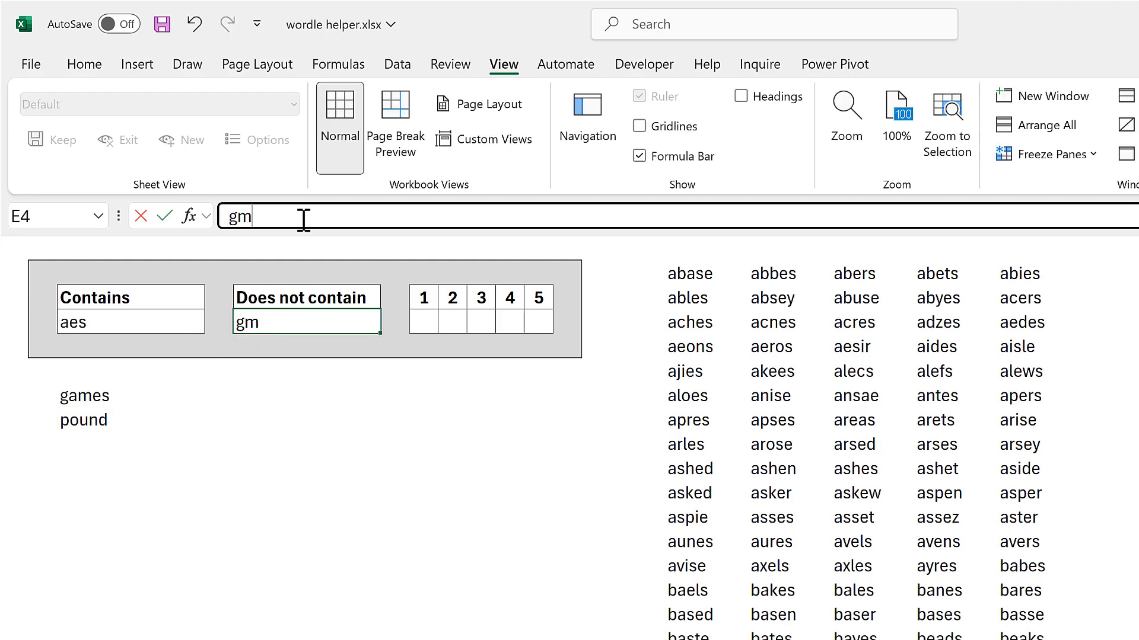
pyautogui.write('pound')
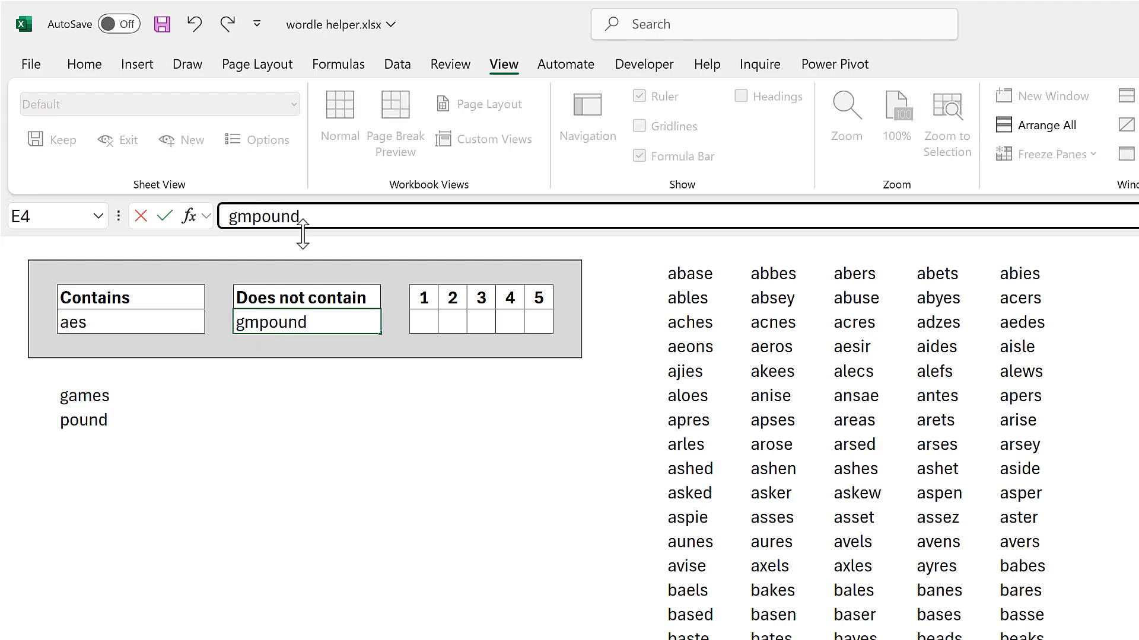
pyautogui.press('Return')
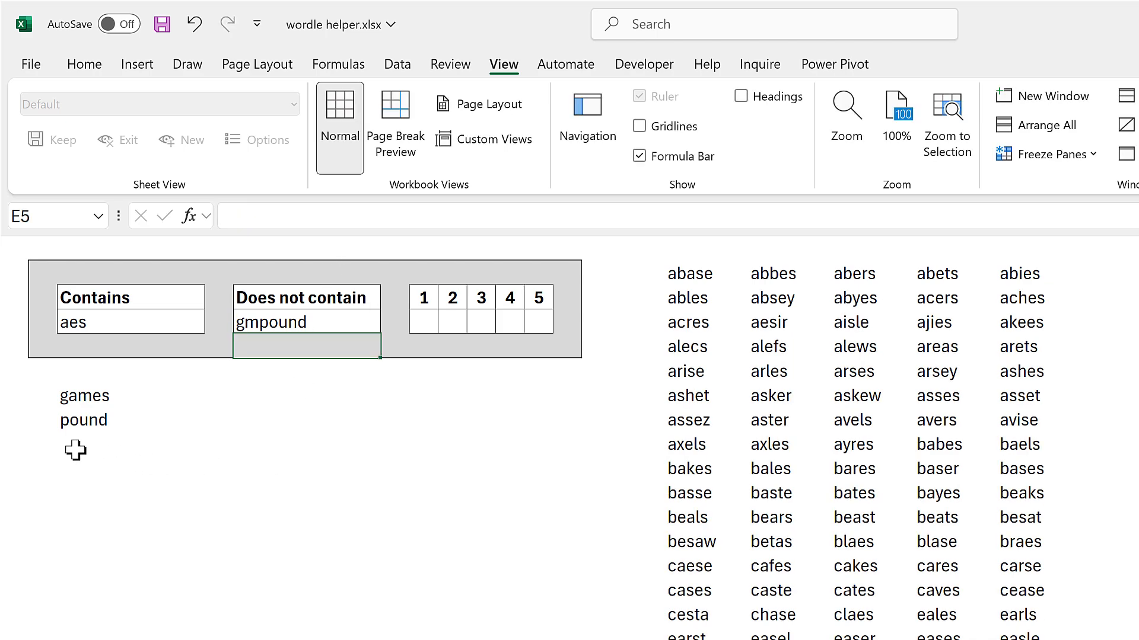
# Record the third guess, trick, in cell C9 under pound.
pyautogui.click(76, 448)
pyautogui.write('tr')
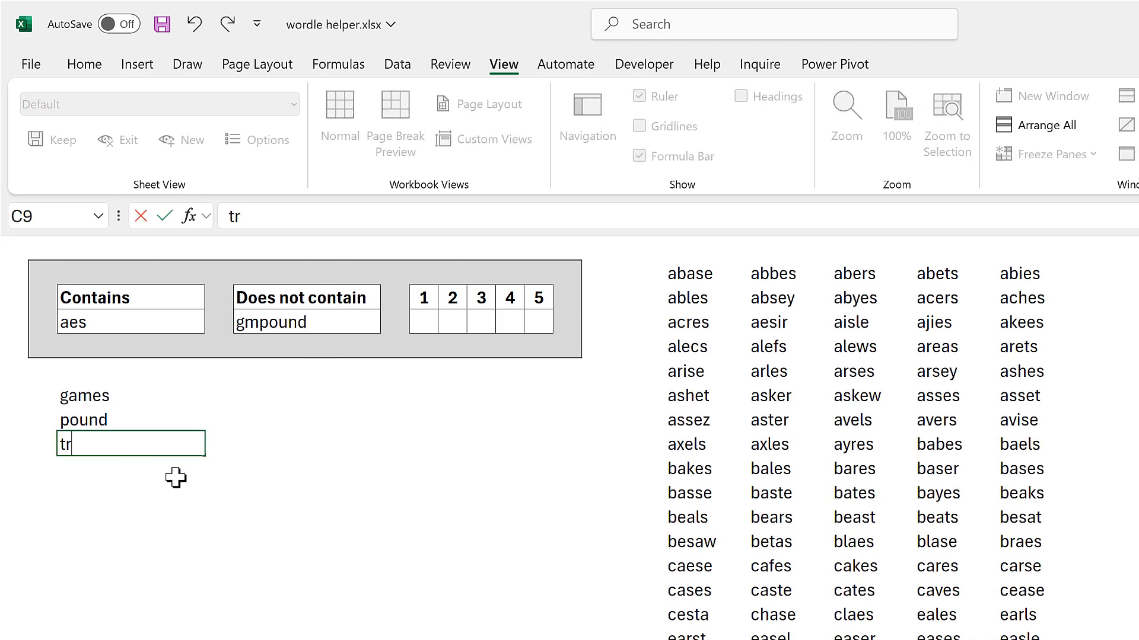
pyautogui.write('ick')
pyautogui.press('Return')
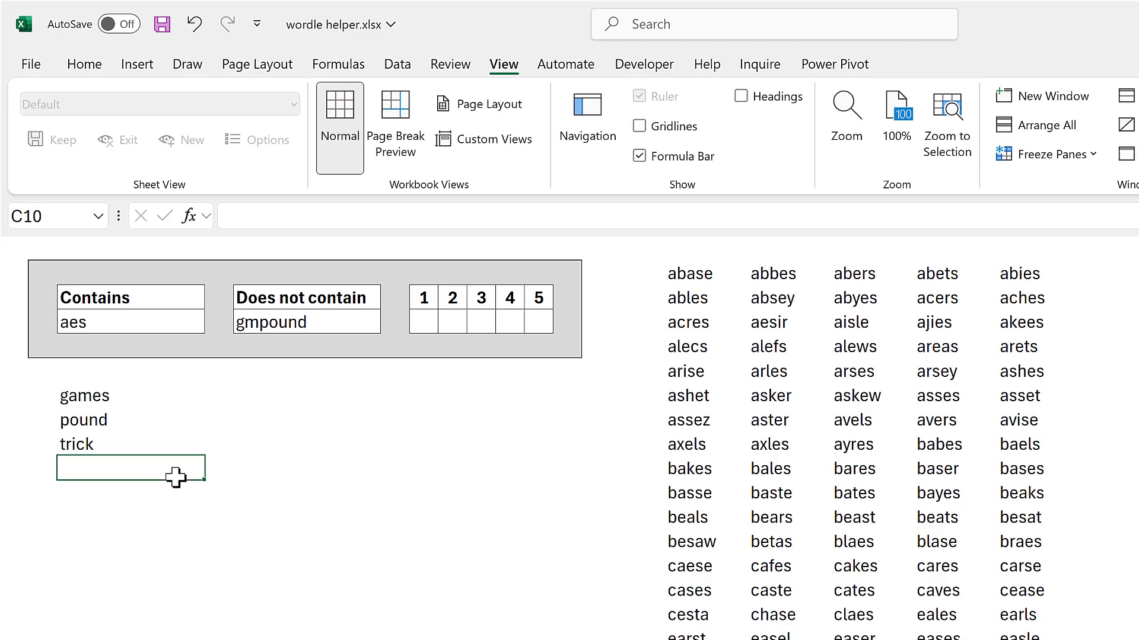
# Extend the Contains letters to aestk and the Does not contain letters to gmpoundric.
pyautogui.click(150, 329)
pyautogui.click(307, 226)
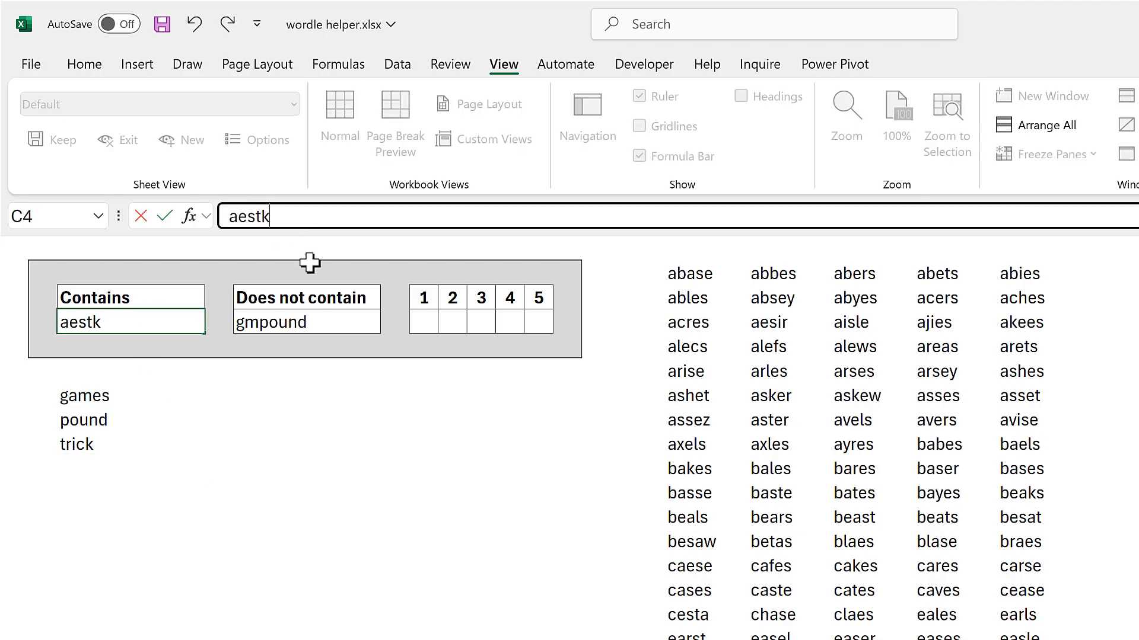
pyautogui.press('Return')
pyautogui.click(310, 323)
pyautogui.click(331, 216)
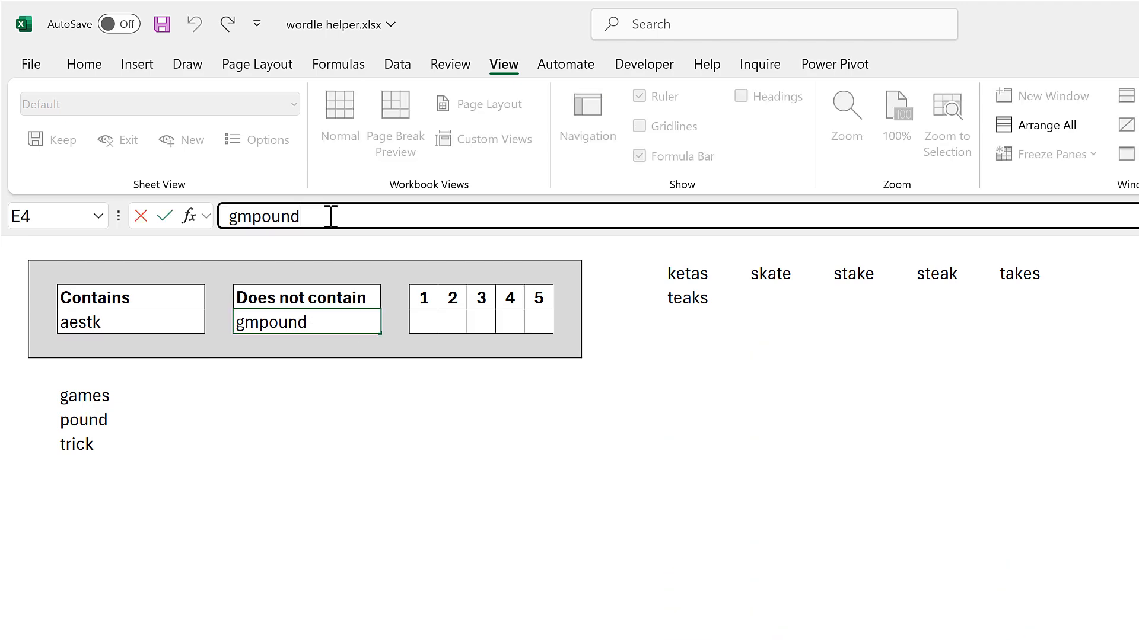
pyautogui.press('Return')
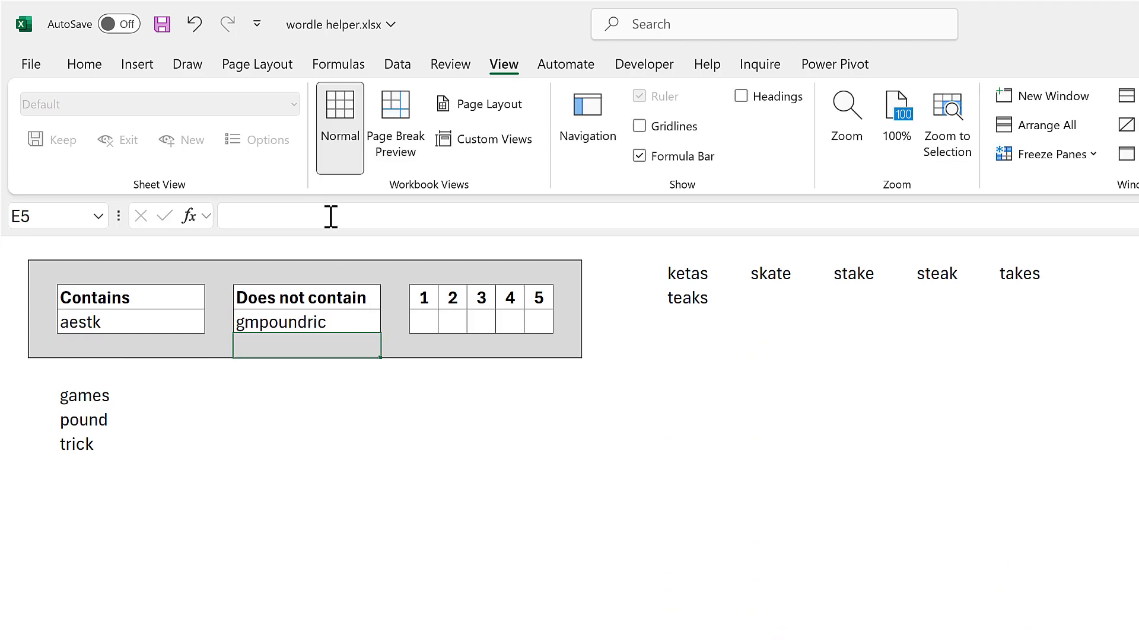
# Review the remaining candidate words in the wrapped results beside the input panel.
pyautogui.click(295, 444)
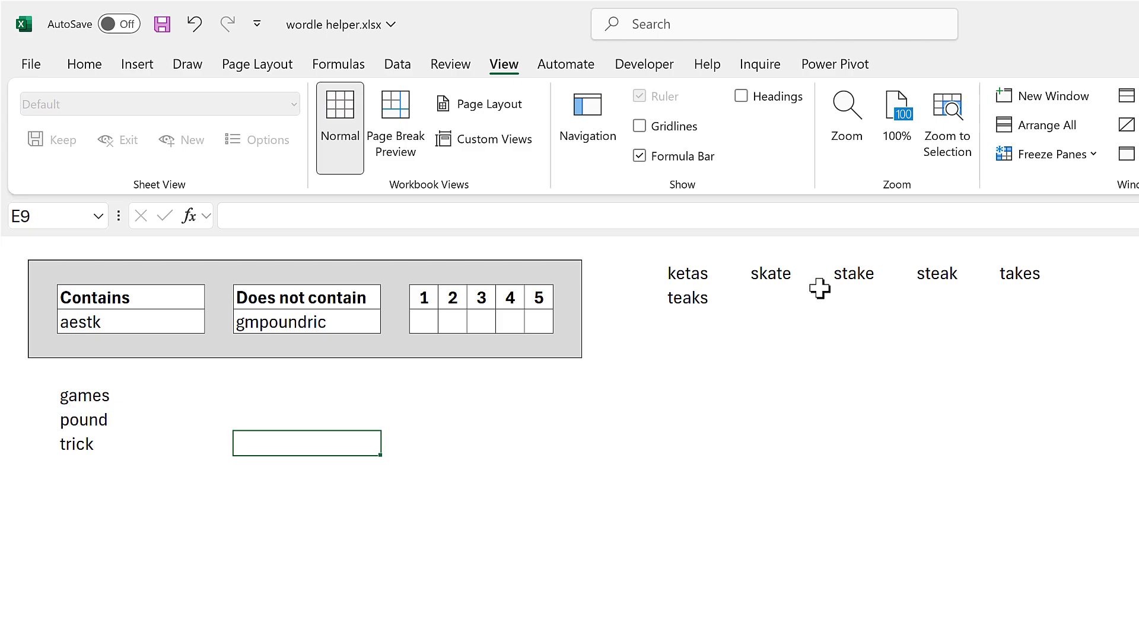
pyautogui.moveTo(707, 280); pyautogui.dragTo(998, 319)
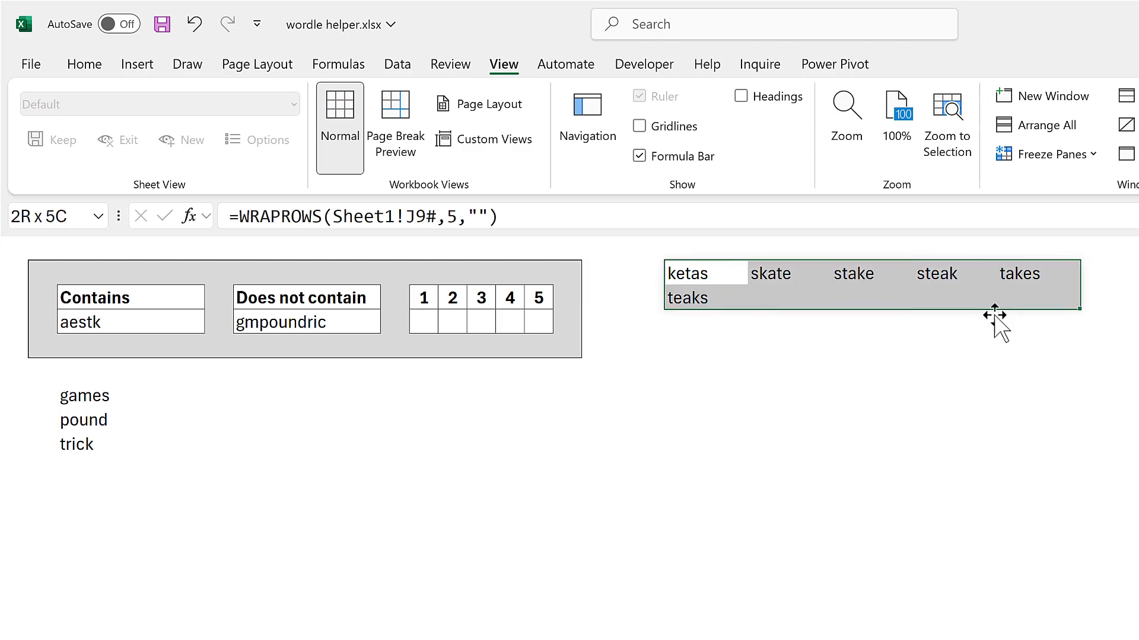
pyautogui.click(857, 373)
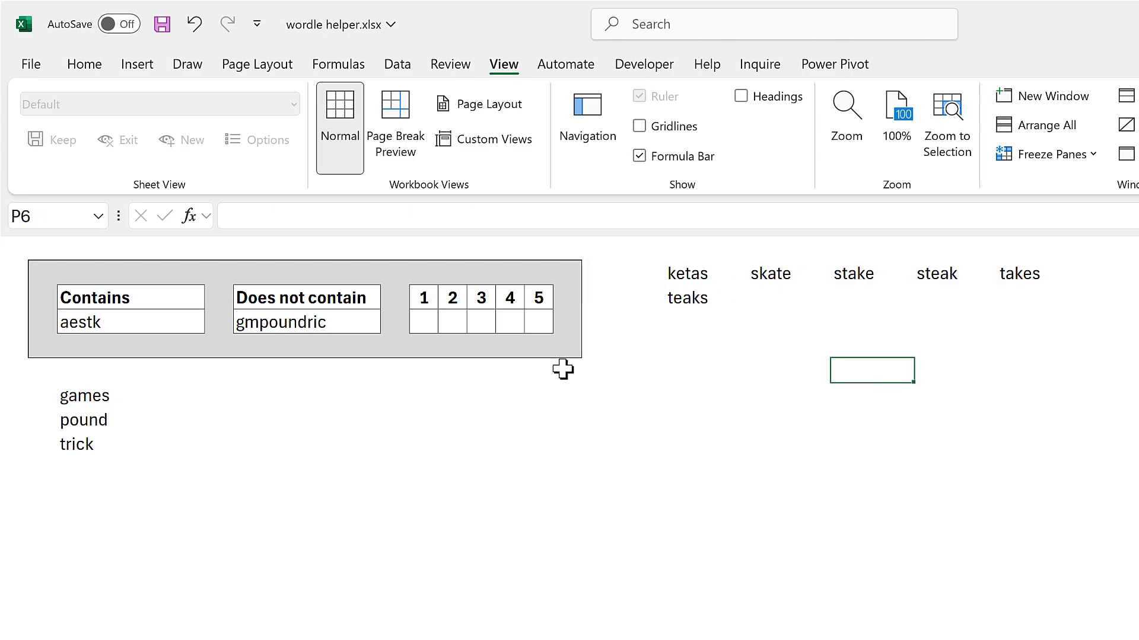
# Record the fourth guess, skate, in cell C10 under trick.
pyautogui.click(100, 471)
pyautogui.write('skate')
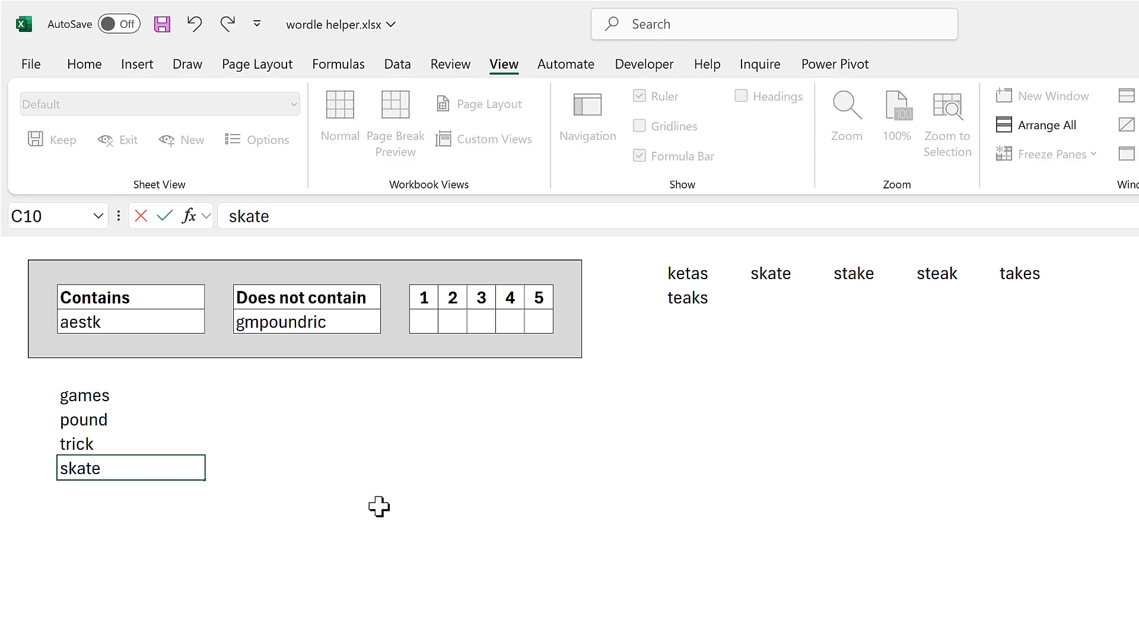
pyautogui.press('Return')
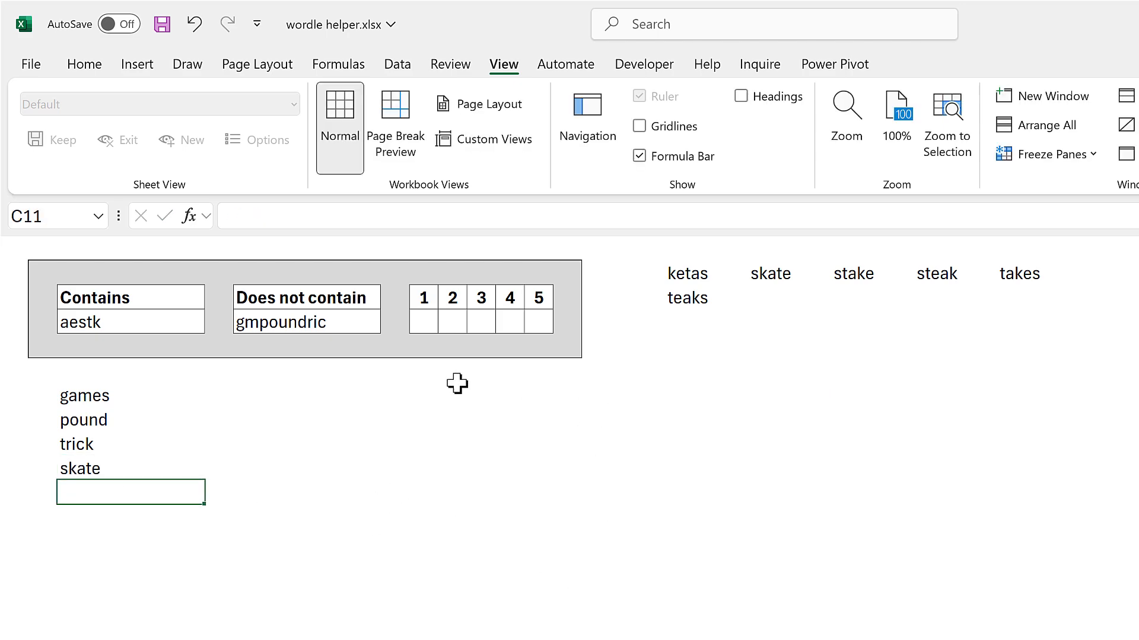
# Enter the known positional letters in the input panel: s in position 1, a in position 3 and e in position 5.
pyautogui.click(425, 325)
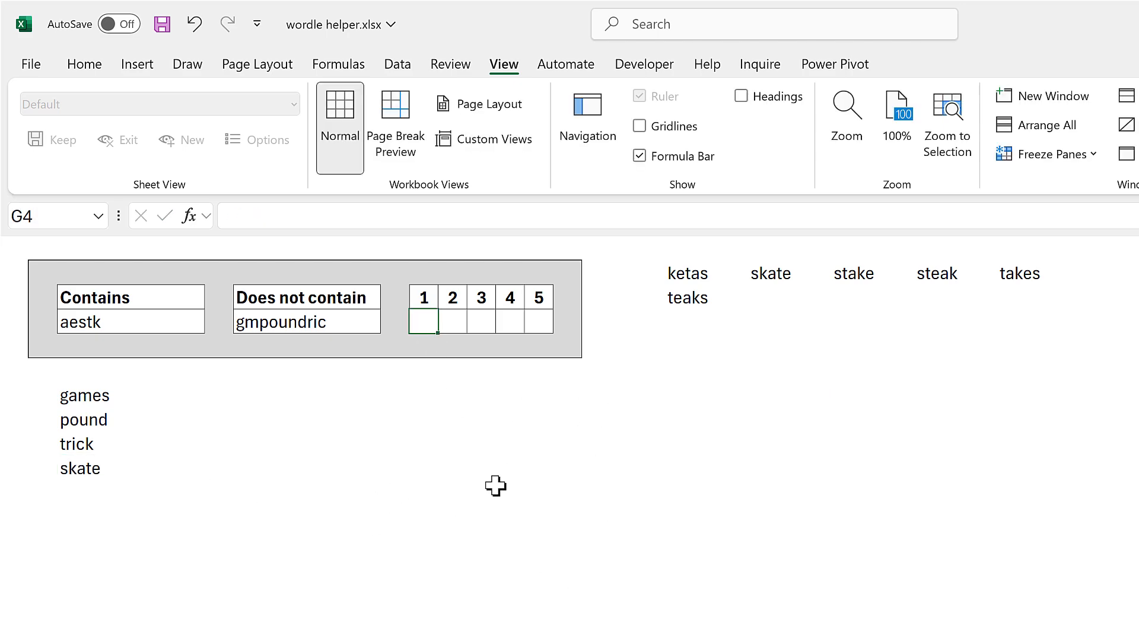
pyautogui.write('s')
pyautogui.click(487, 327)
pyautogui.write('a')
pyautogui.click(516, 432)
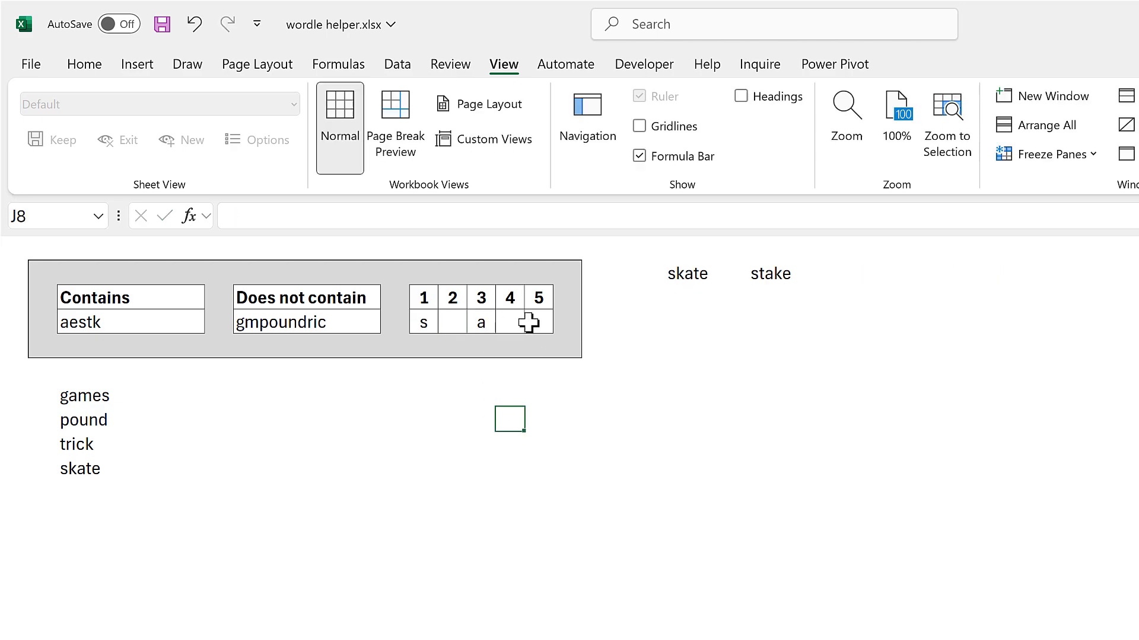
pyautogui.click(530, 324)
pyautogui.write('e')
pyautogui.click(509, 439)
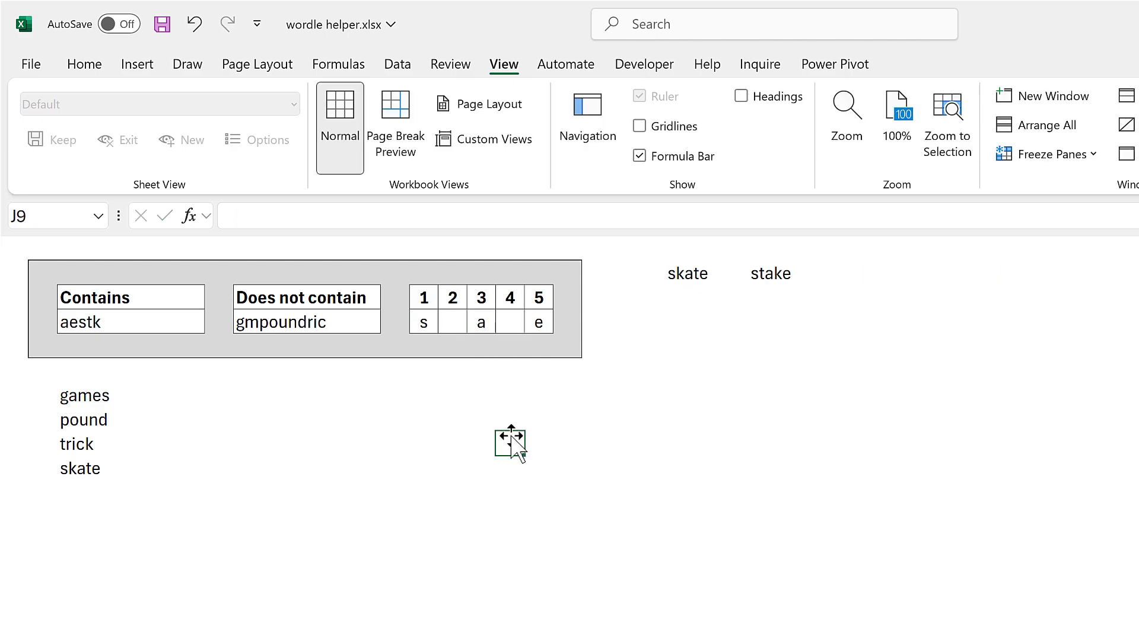
# Compare the blank positions 2 and 4 with the candidate words left in the wrapped results.
pyautogui.click(451, 322)
pyautogui.click(505, 322)
pyautogui.click(506, 393)
pyautogui.click(505, 442)
pyautogui.click(781, 275)
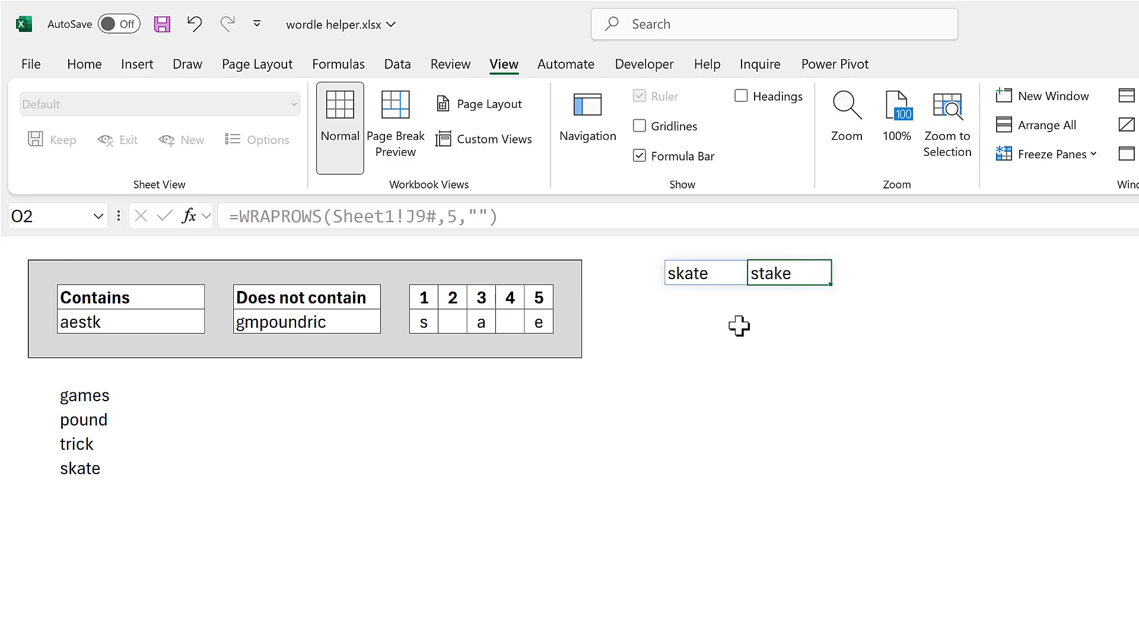
pyautogui.click(721, 342)
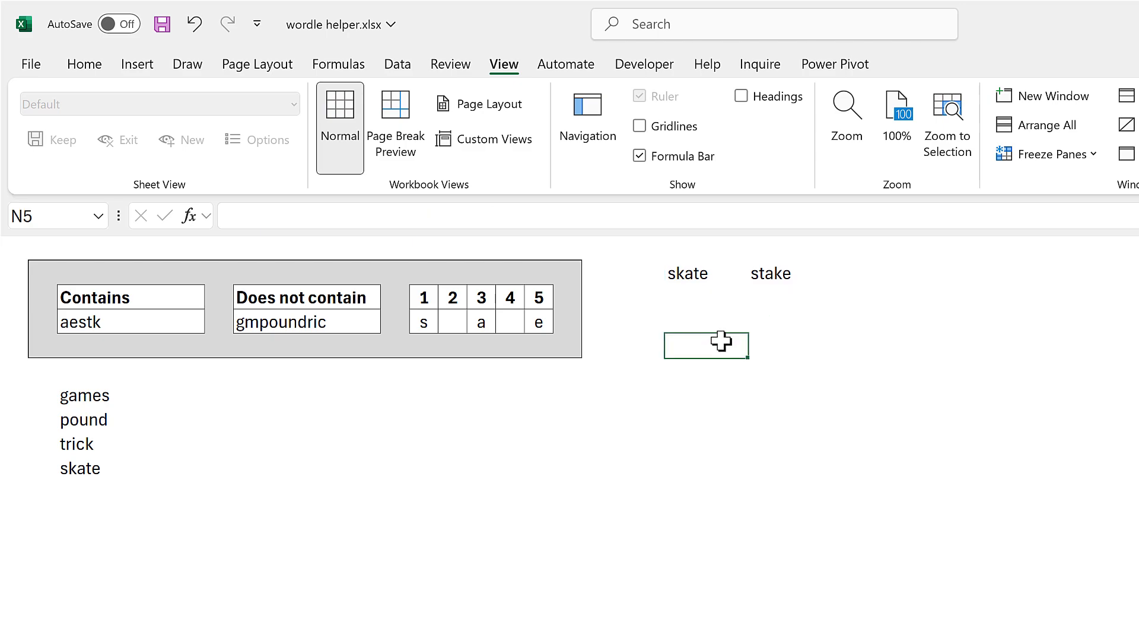